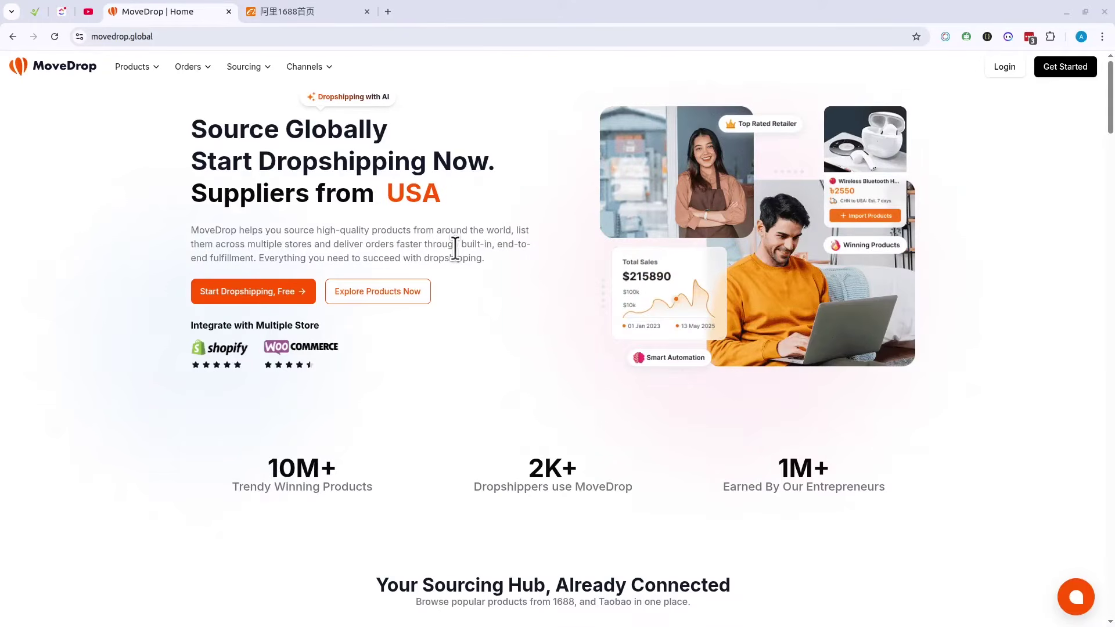
# Step: Go from the home page via Get Started to the Register form and select the Brand Name field
pyautogui.click(112, 39)
pyautogui.click(507, 174)
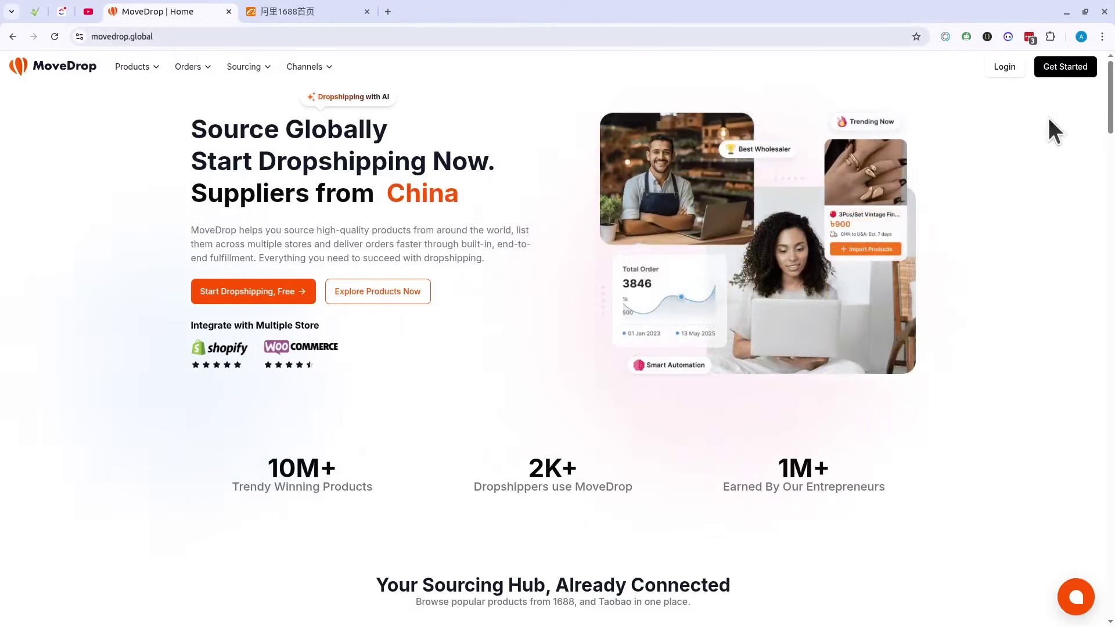
pyautogui.click(1074, 68)
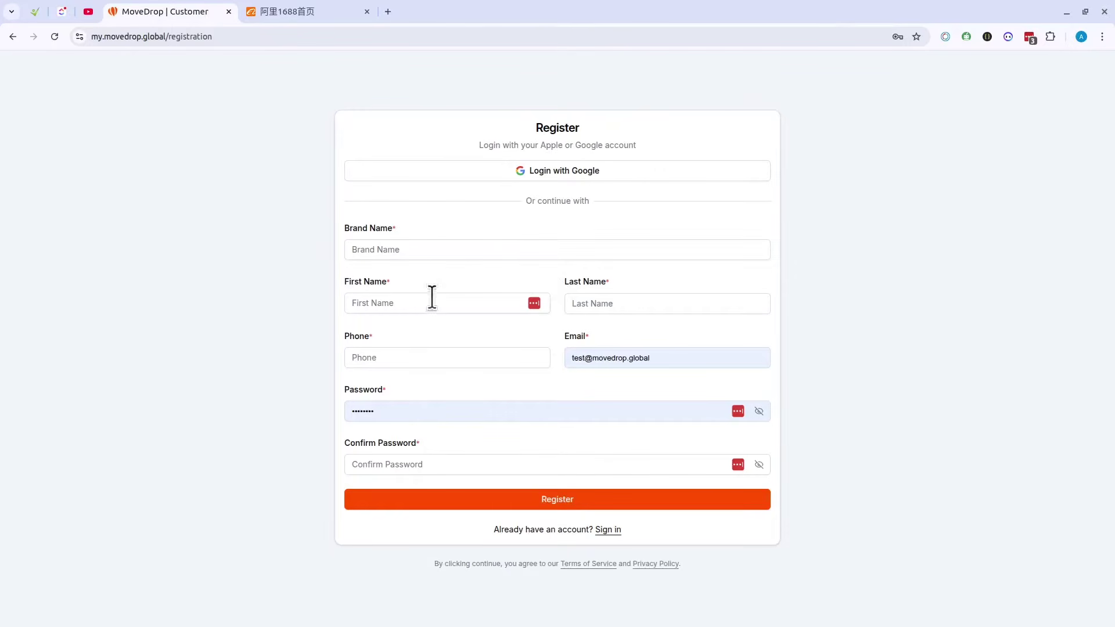
pyautogui.click(382, 246)
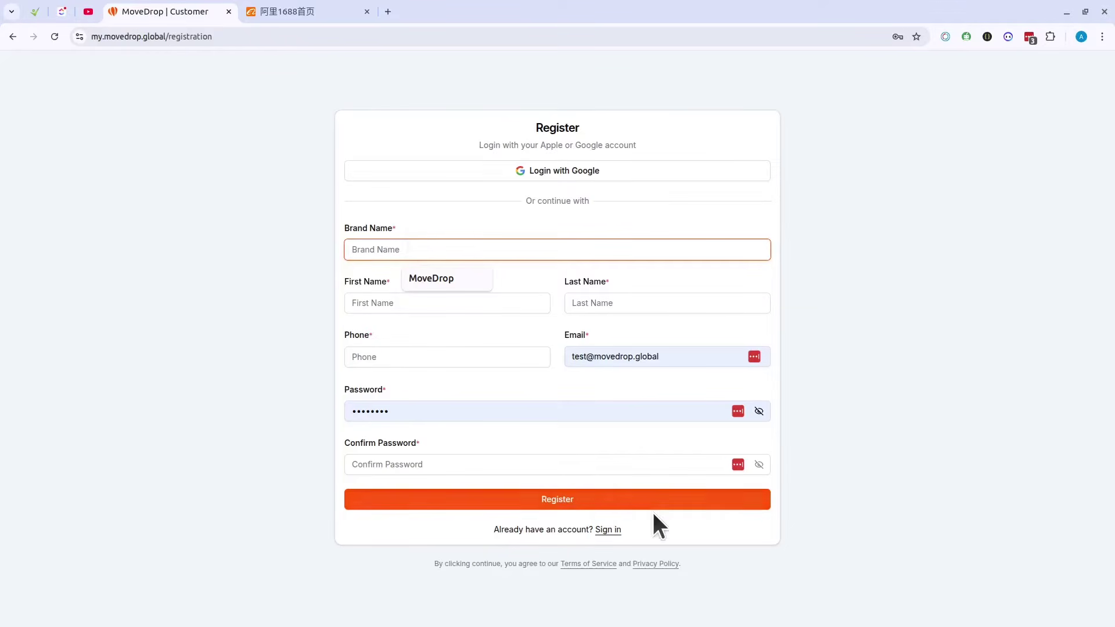
# Step: Sign in with the autofilled credentials and dismiss the password-manager save prompts
pyautogui.click(610, 531)
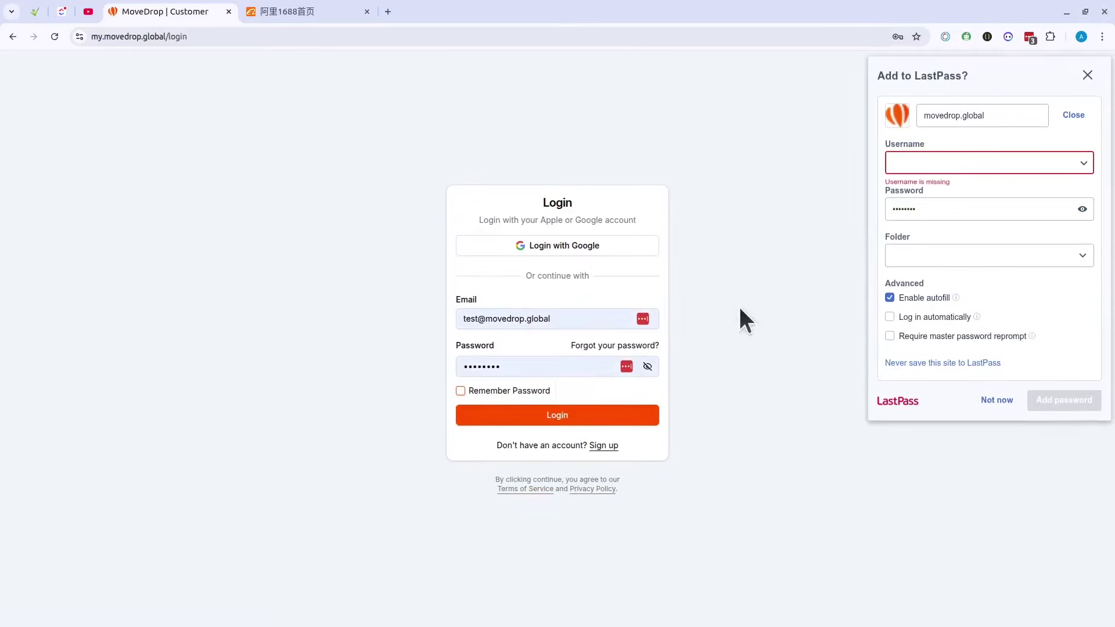
pyautogui.click(556, 414)
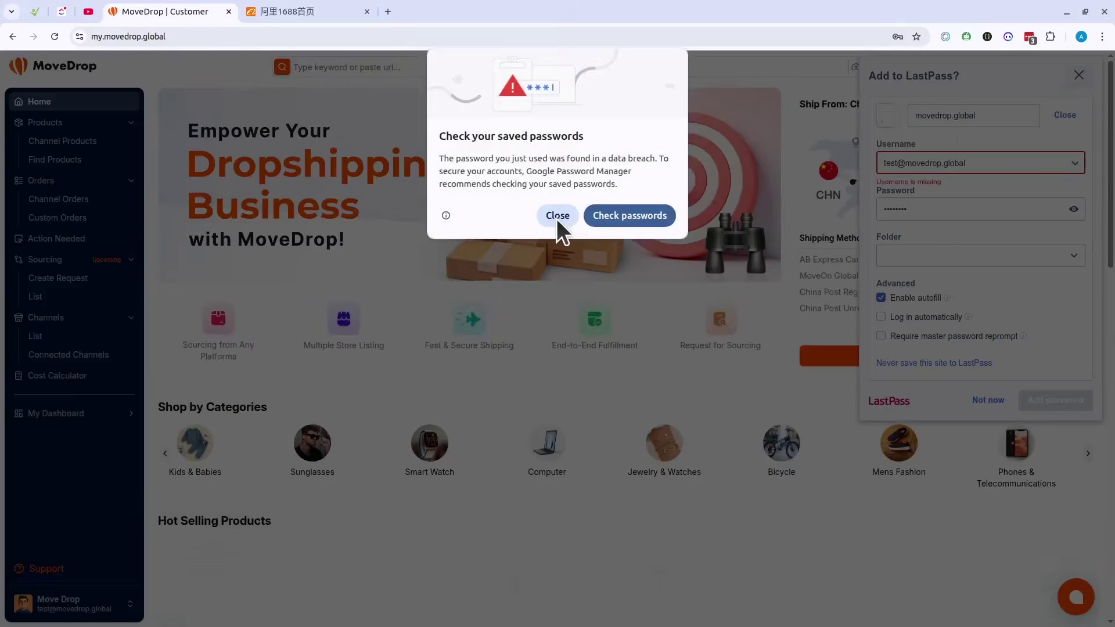
pyautogui.click(556, 216)
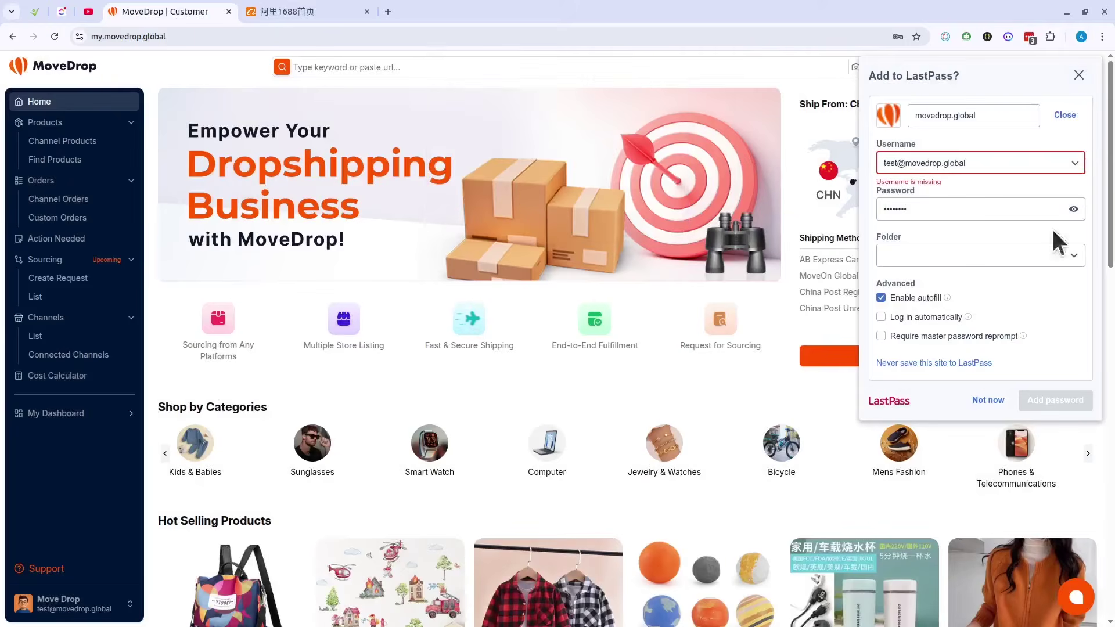
pyautogui.click(1079, 75)
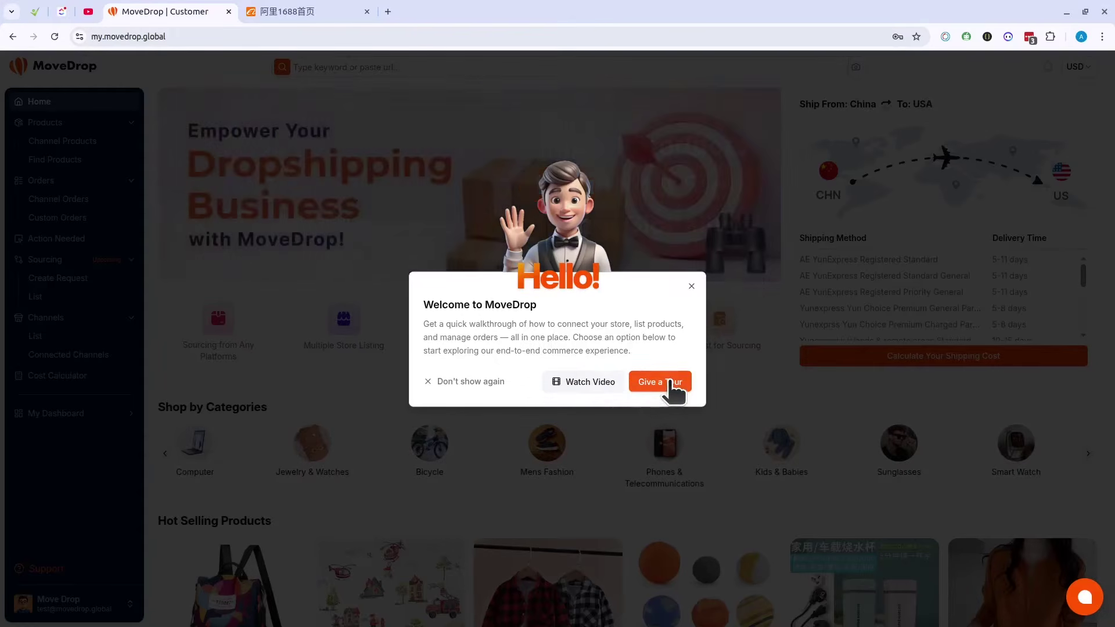
# Step: Step through the guided tour's channels, products and product-detail stops, then skip it at step 7
pyautogui.click(669, 383)
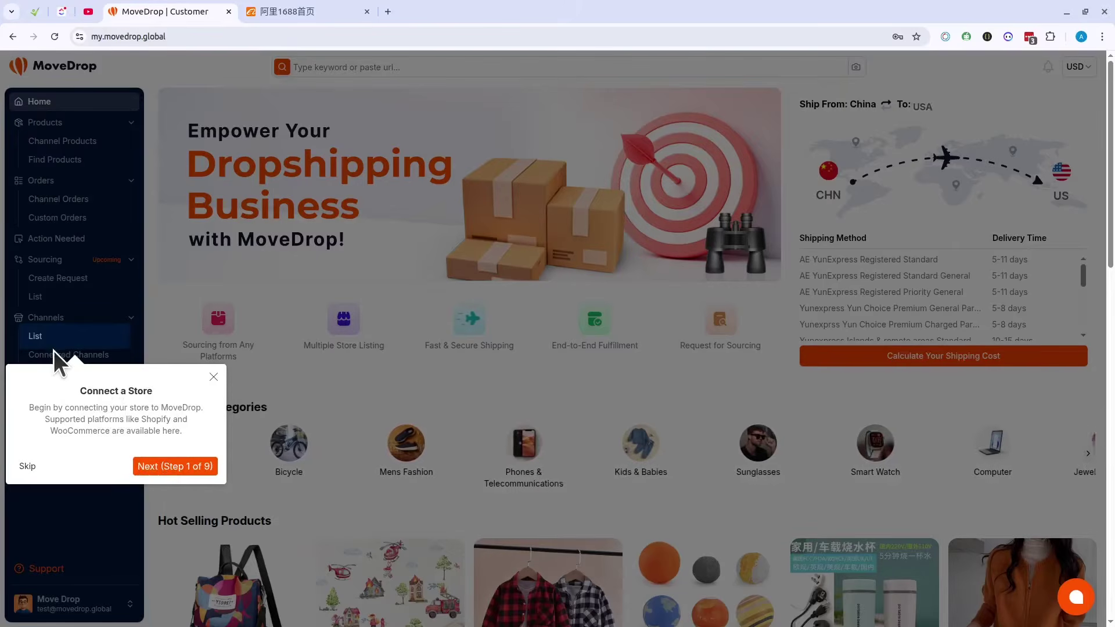
pyautogui.click(175, 463)
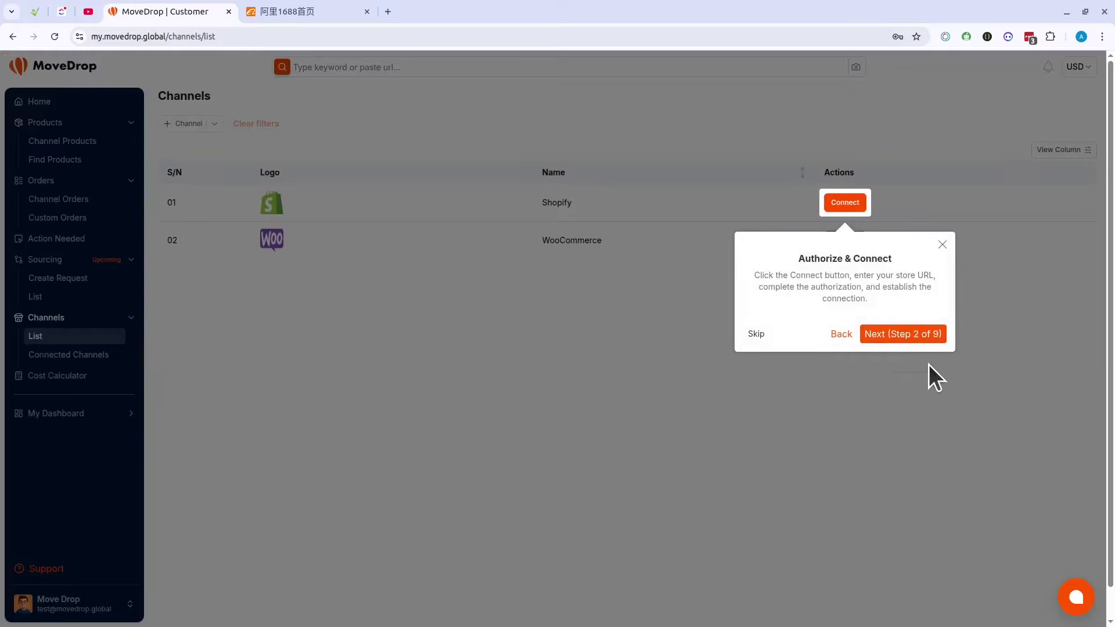
pyautogui.click(910, 335)
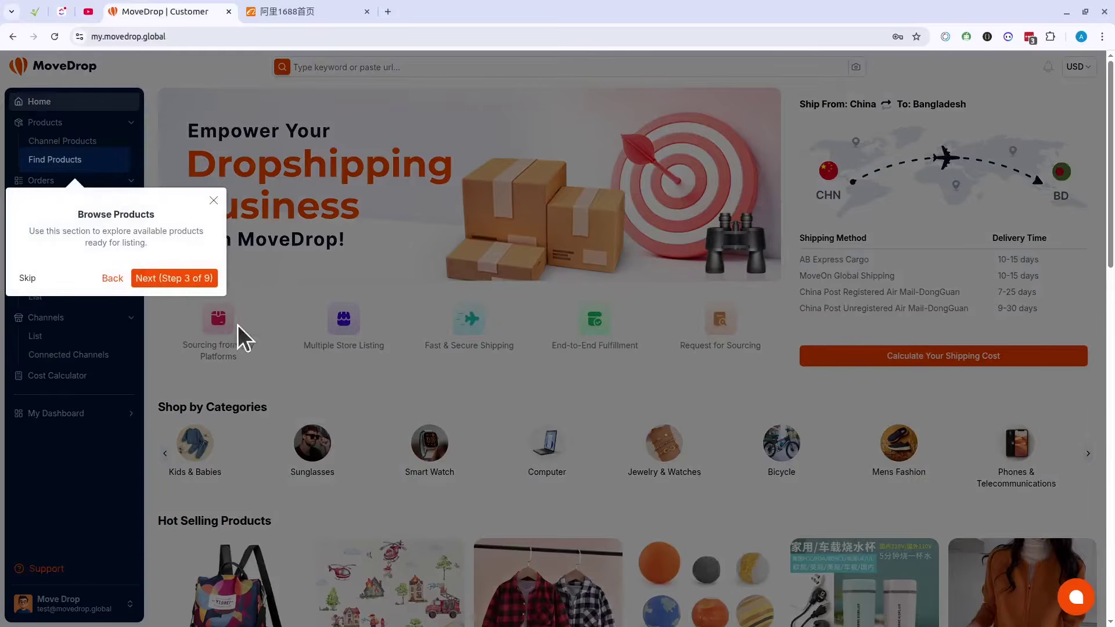
pyautogui.click(175, 277)
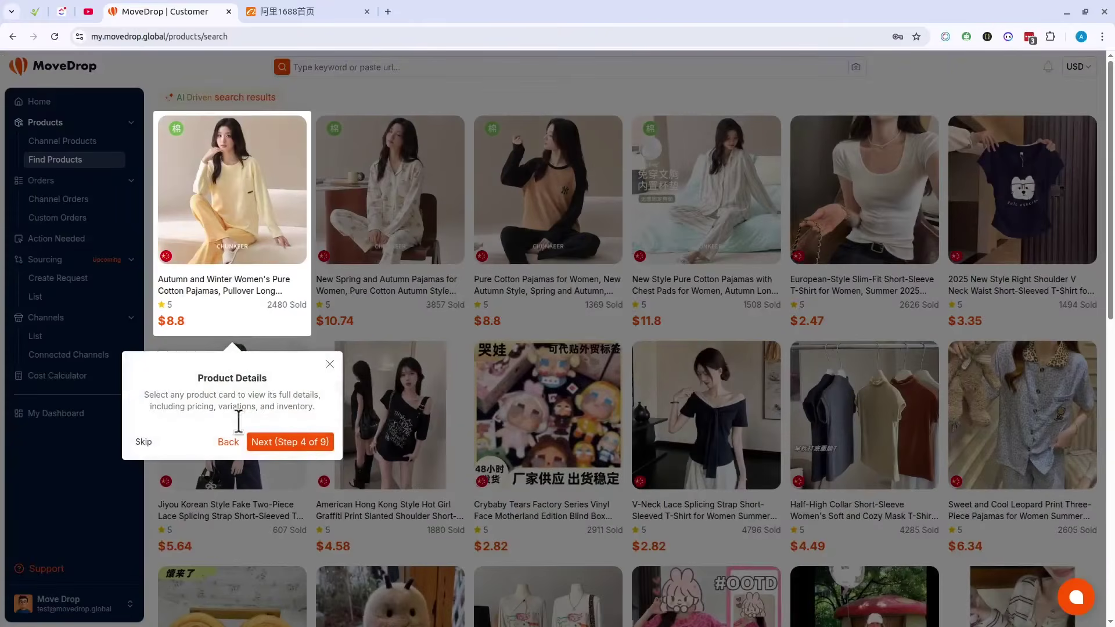
pyautogui.click(296, 442)
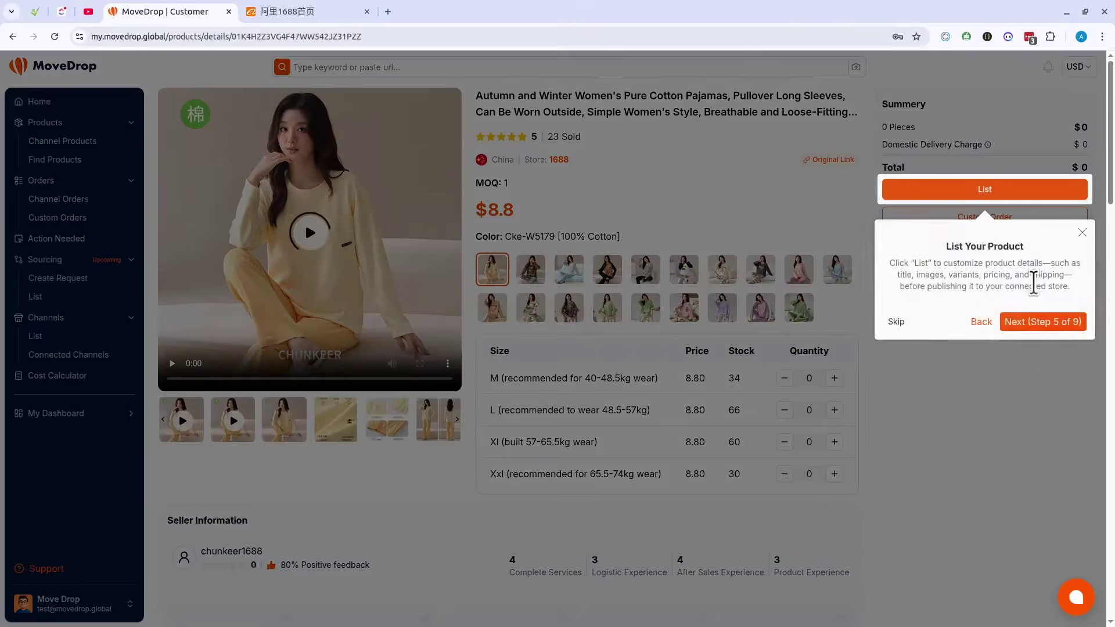
pyautogui.click(1053, 323)
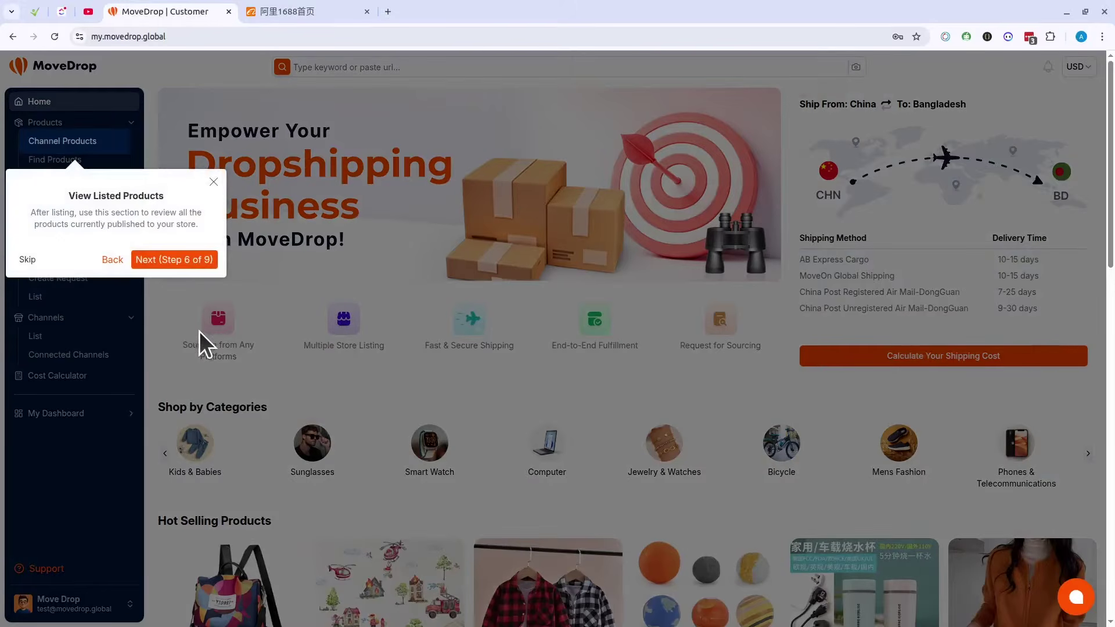
pyautogui.click(167, 262)
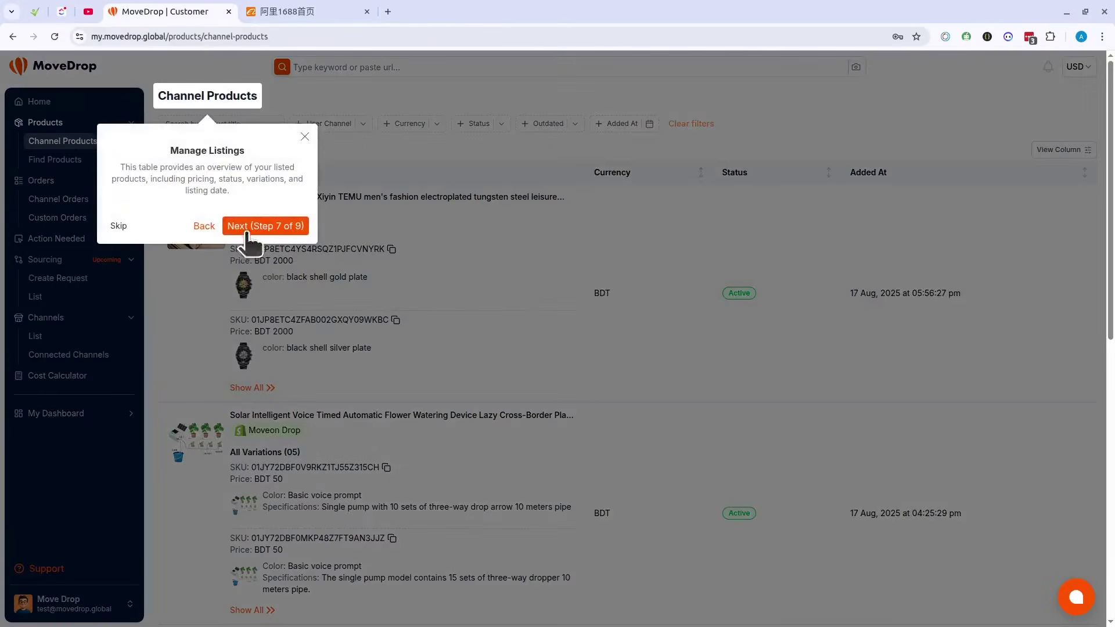
pyautogui.click(122, 224)
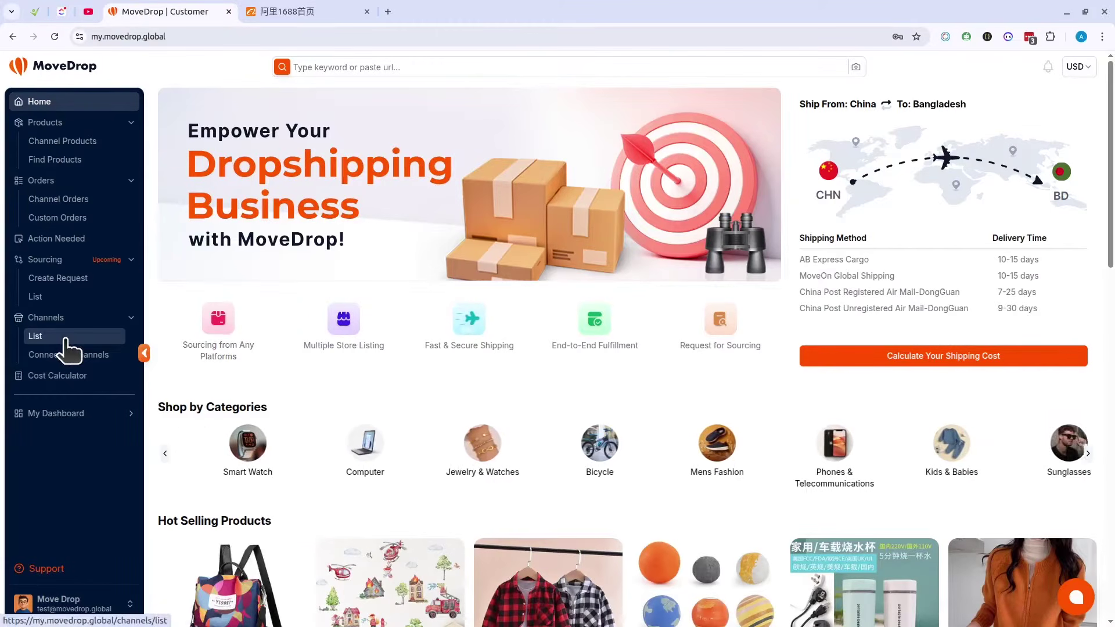
# Step: Open Channels > List and look over the WooCommerce channel entry
pyautogui.click(65, 340)
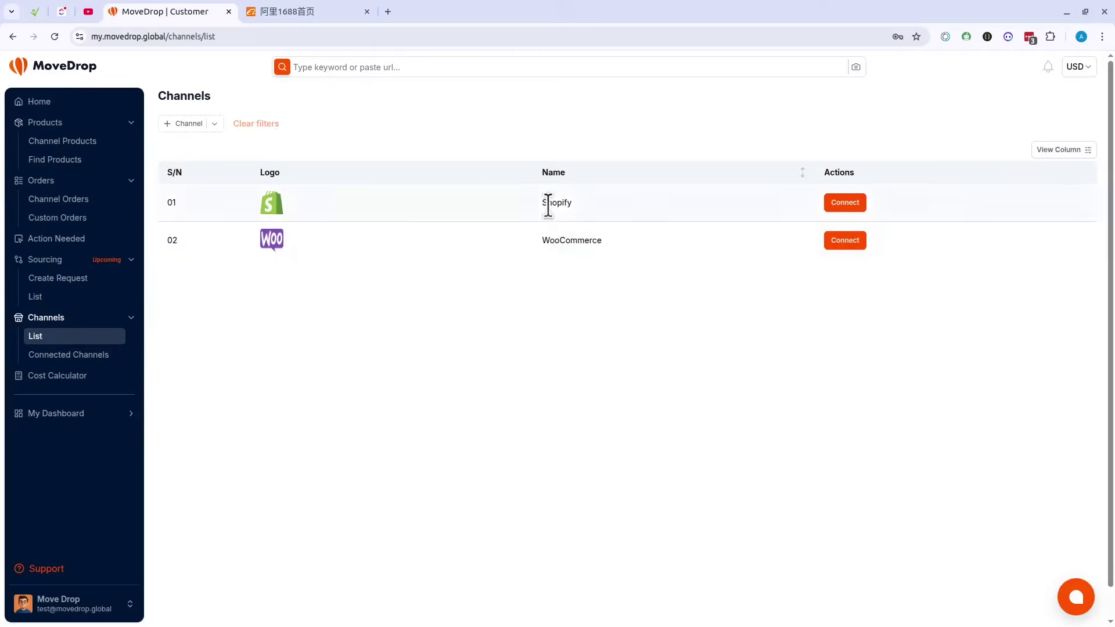
pyautogui.doubleClick(567, 240)
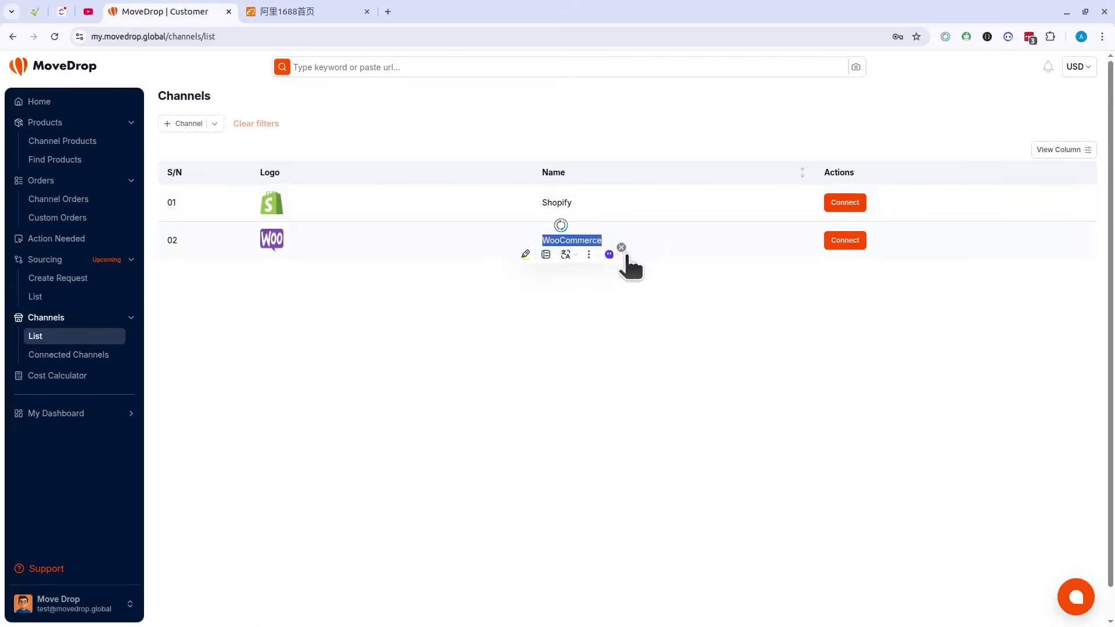
pyautogui.click(655, 289)
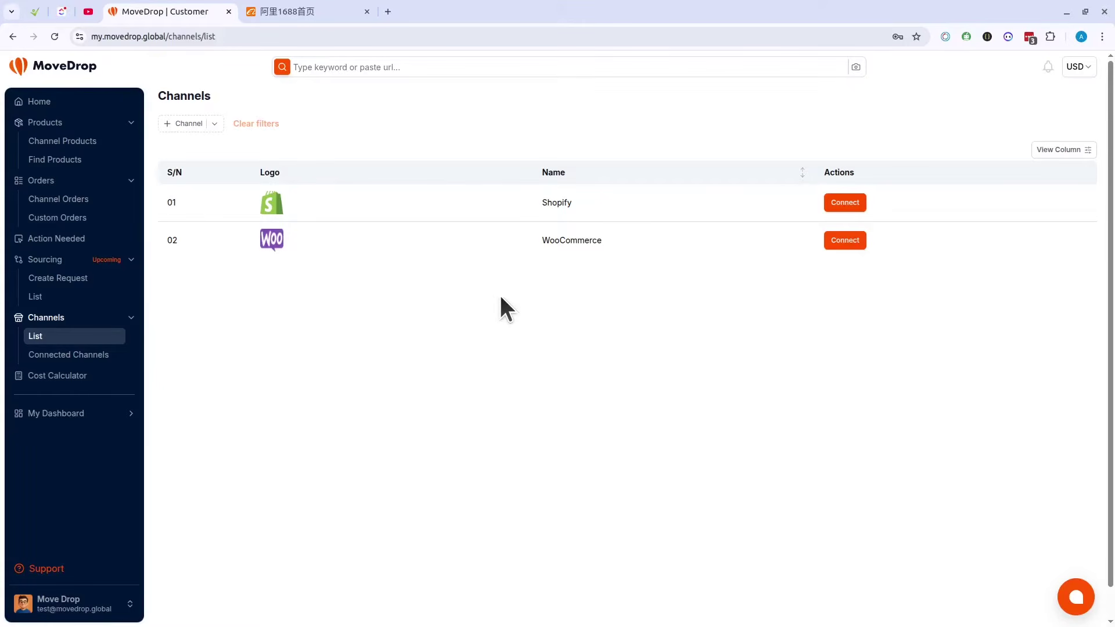
# Step: Check Custom Orders, then return to the Channels list and start connecting Shopify
pyautogui.click(66, 218)
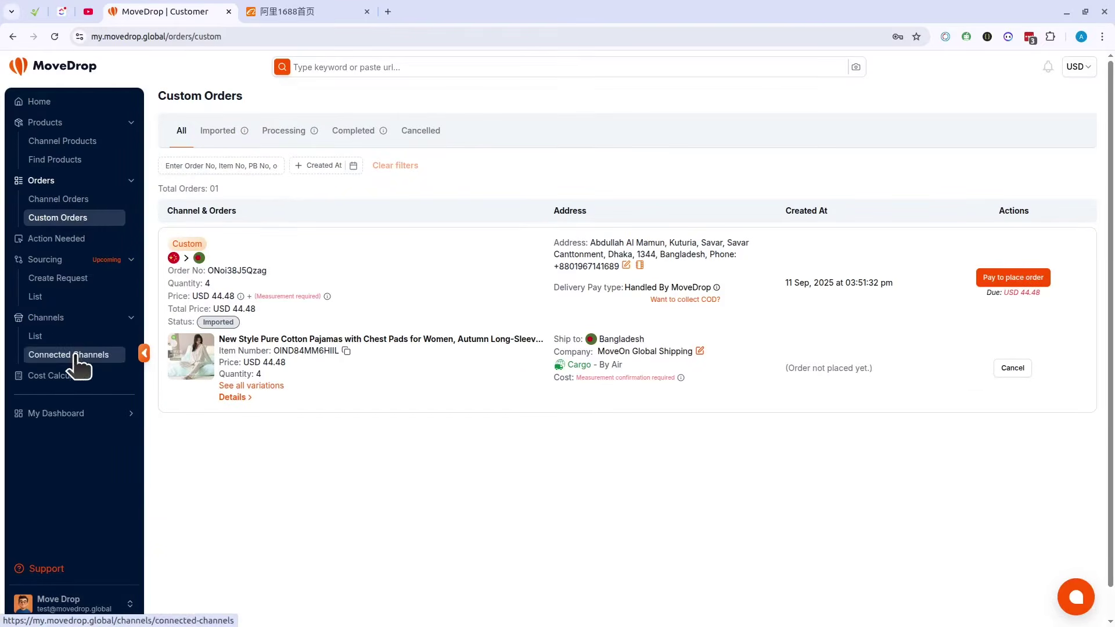
pyautogui.click(46, 336)
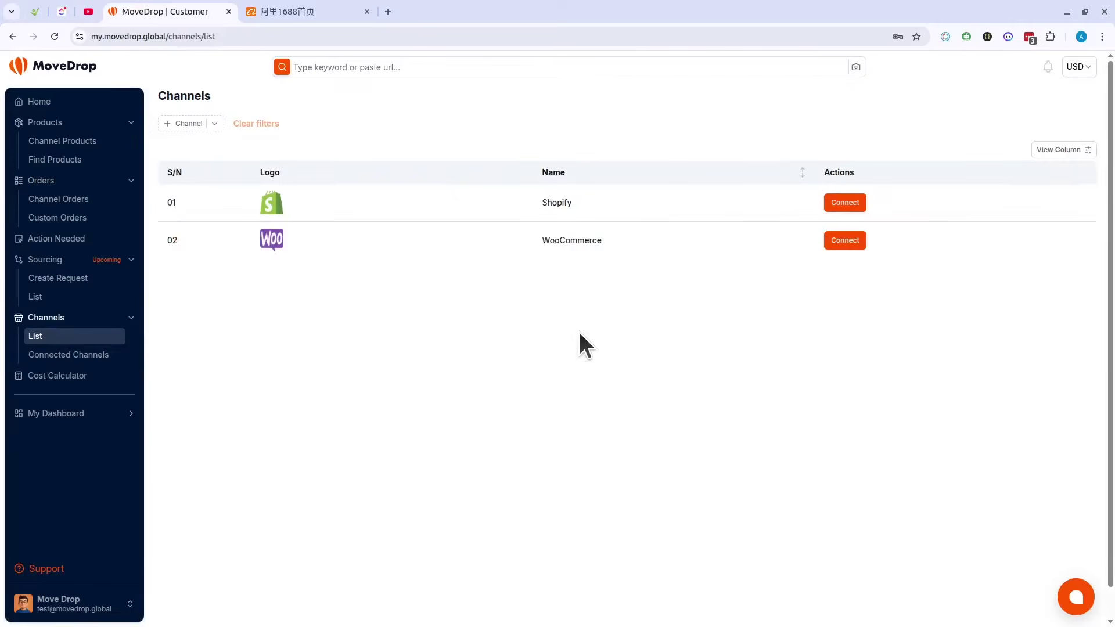
pyautogui.click(845, 201)
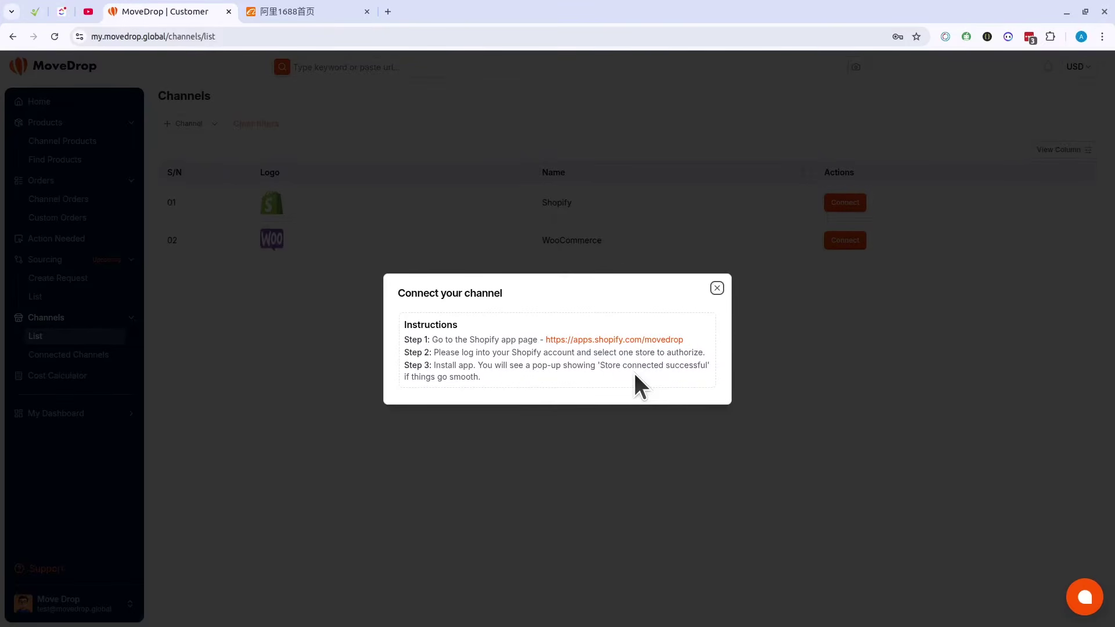
# Step: Preview the Shopify app page, abandon the Shopify connection, and start connecting WooCommerce instead
pyautogui.click(636, 340)
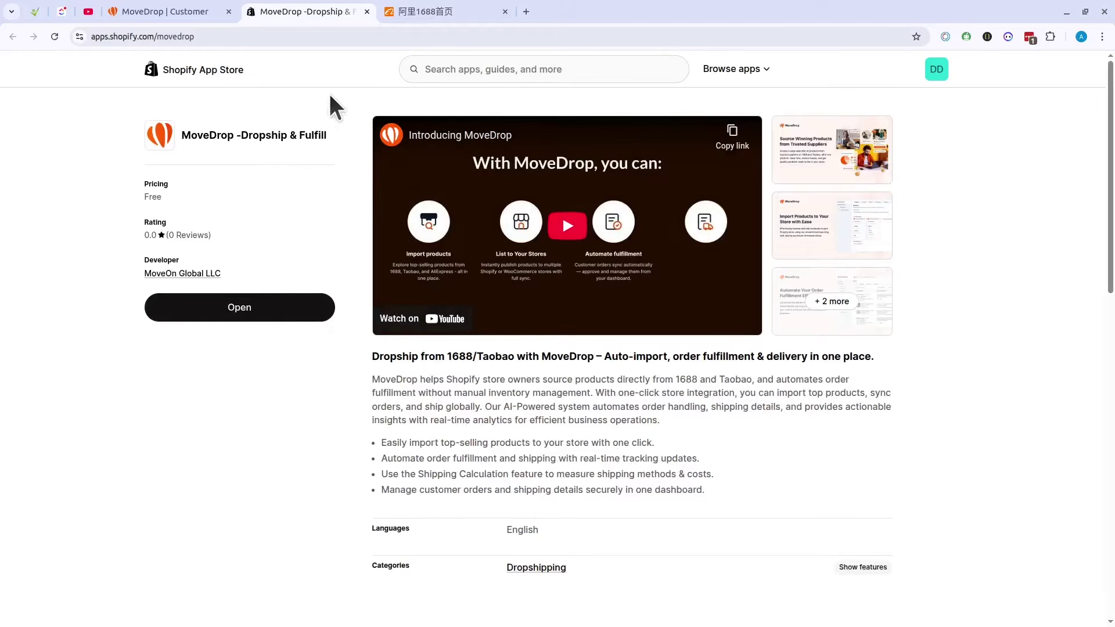
pyautogui.click(367, 12)
pyautogui.click(319, 340)
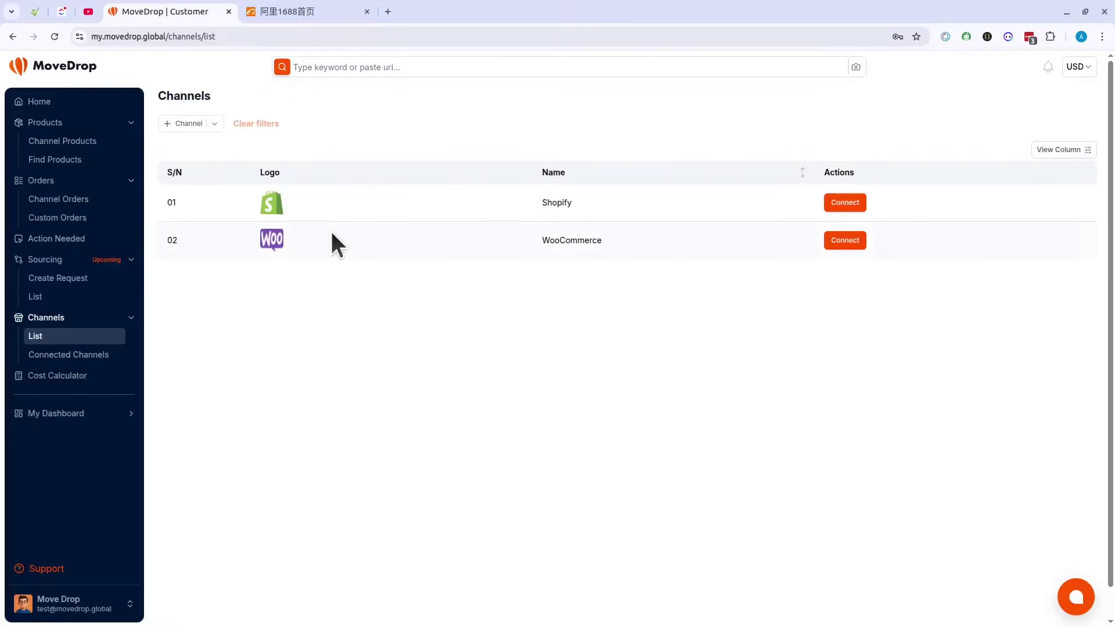
pyautogui.click(840, 240)
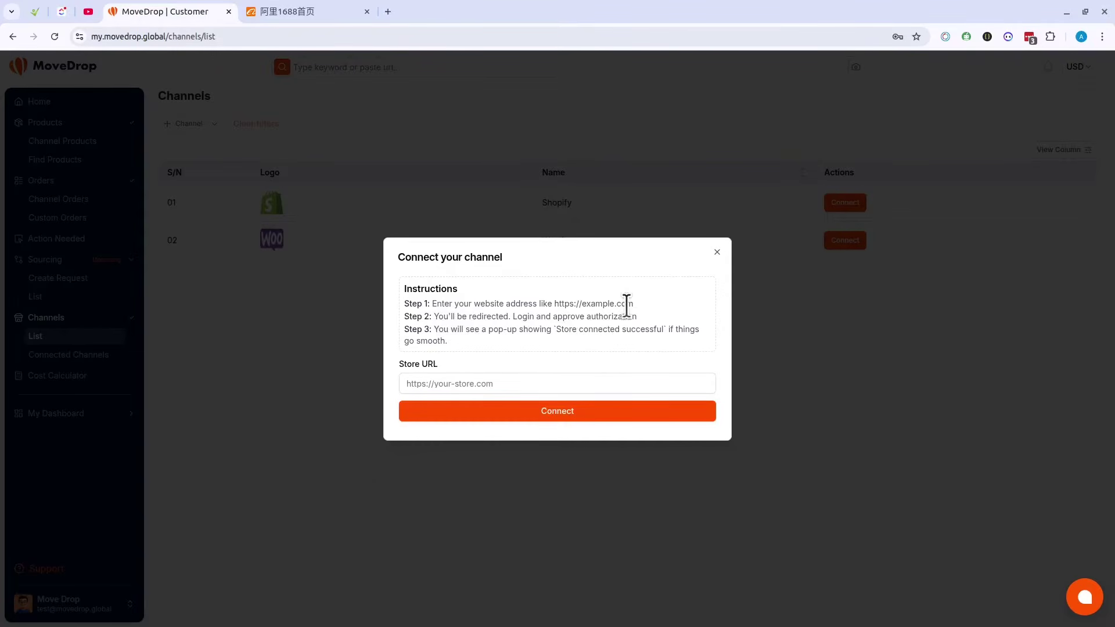
pyautogui.click(443, 378)
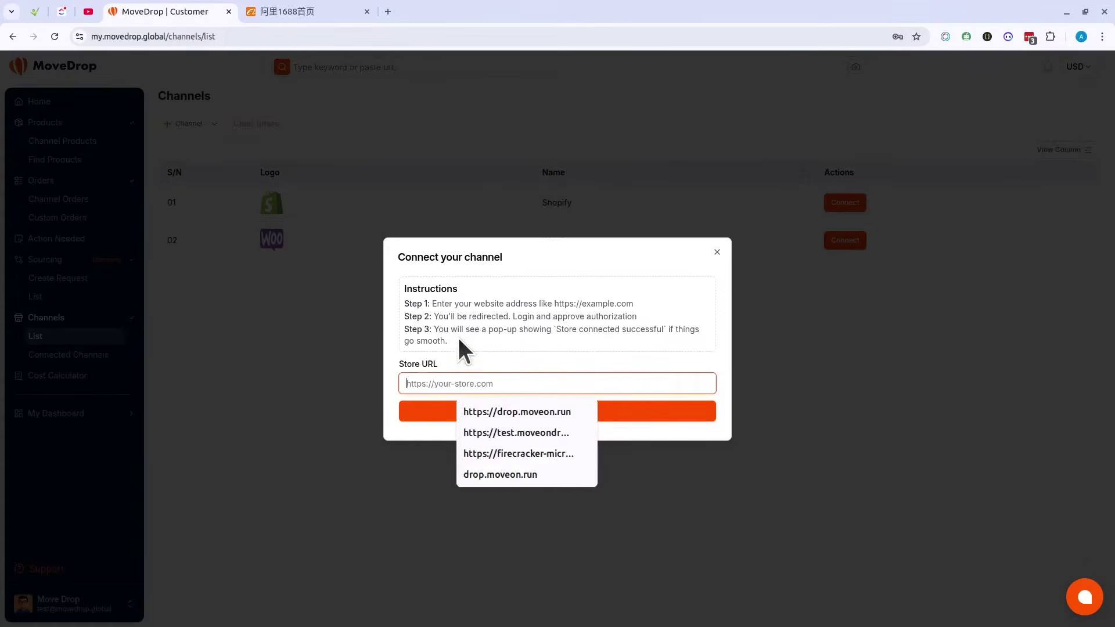
pyautogui.click(526, 327)
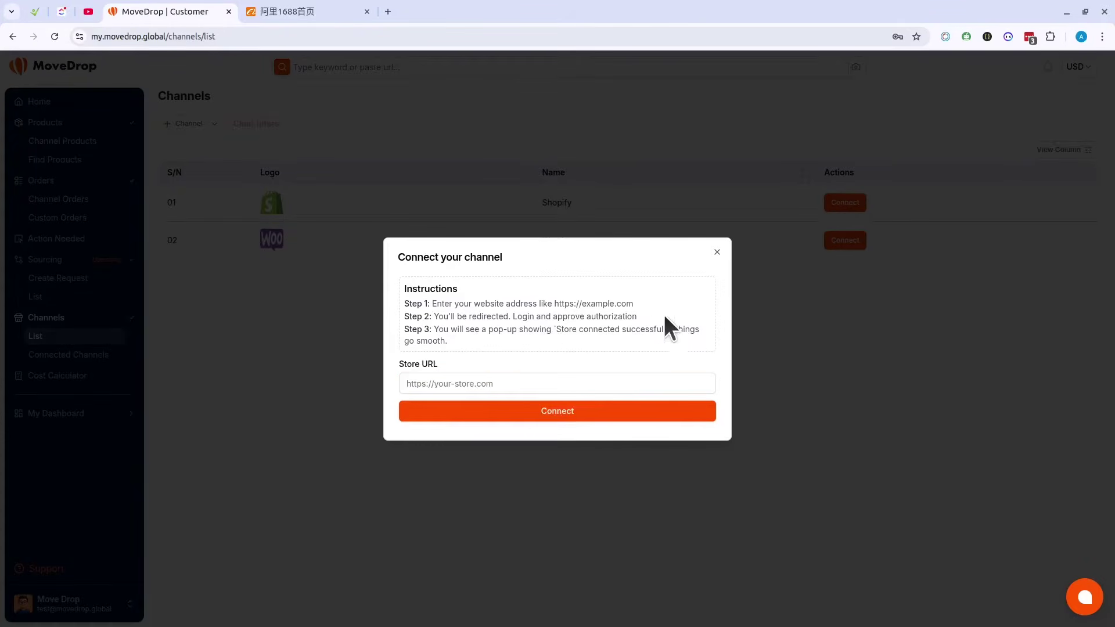
pyautogui.click(447, 381)
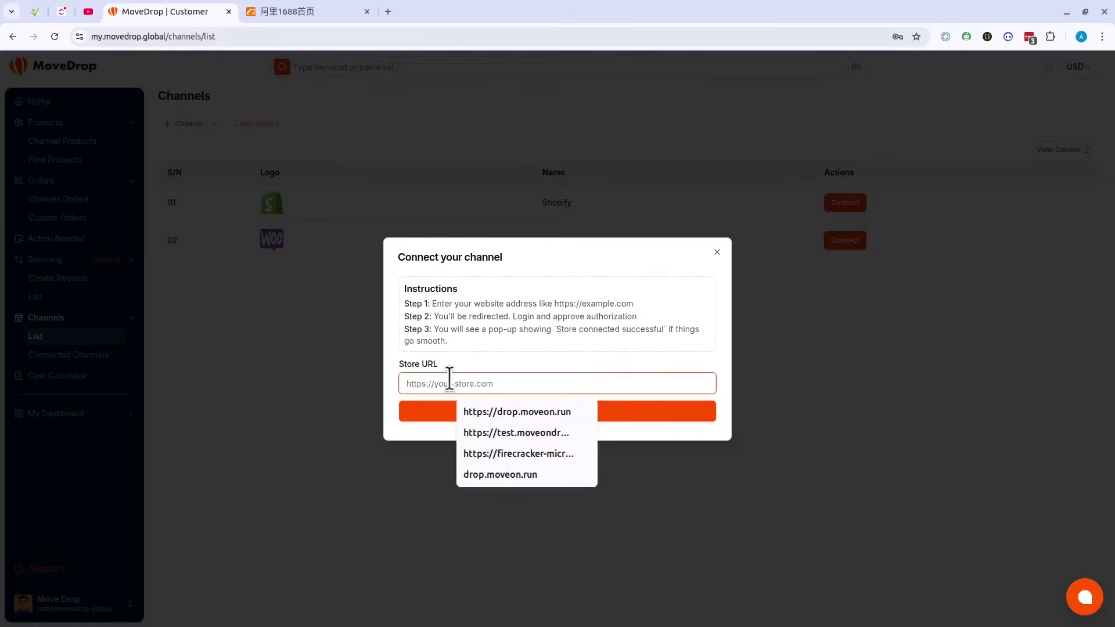
pyautogui.click(543, 413)
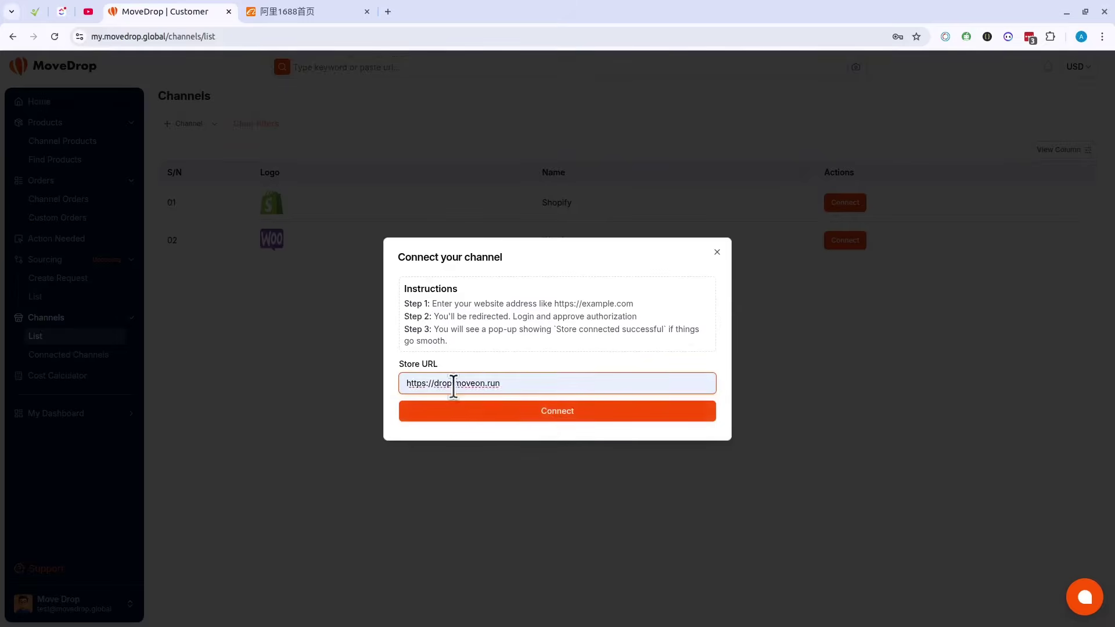
pyautogui.click(567, 412)
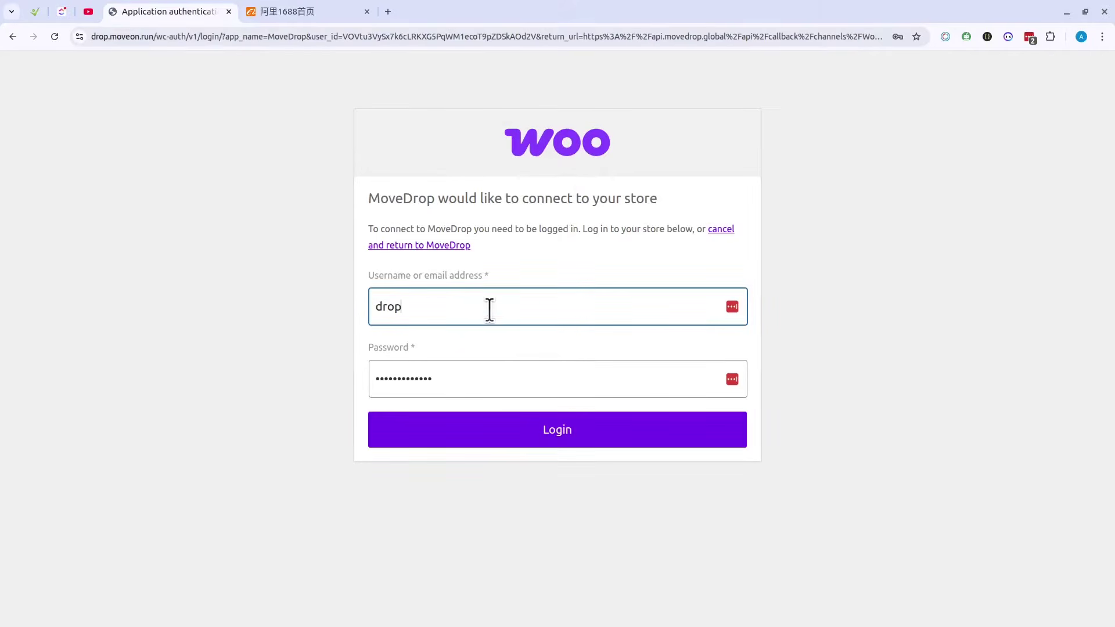
pyautogui.click(583, 429)
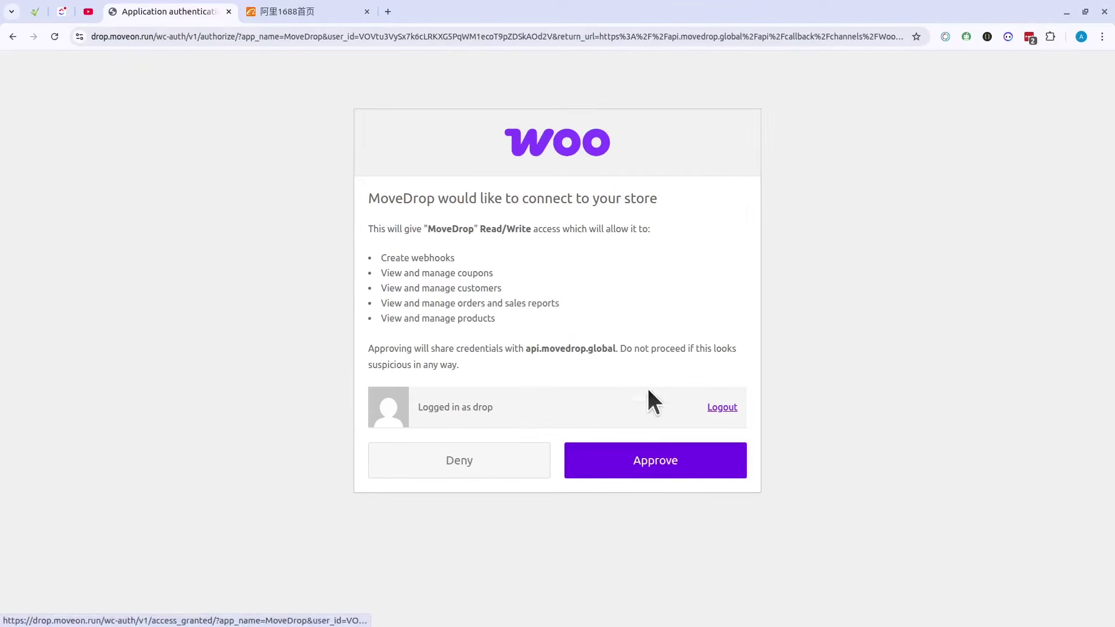
pyautogui.click(673, 461)
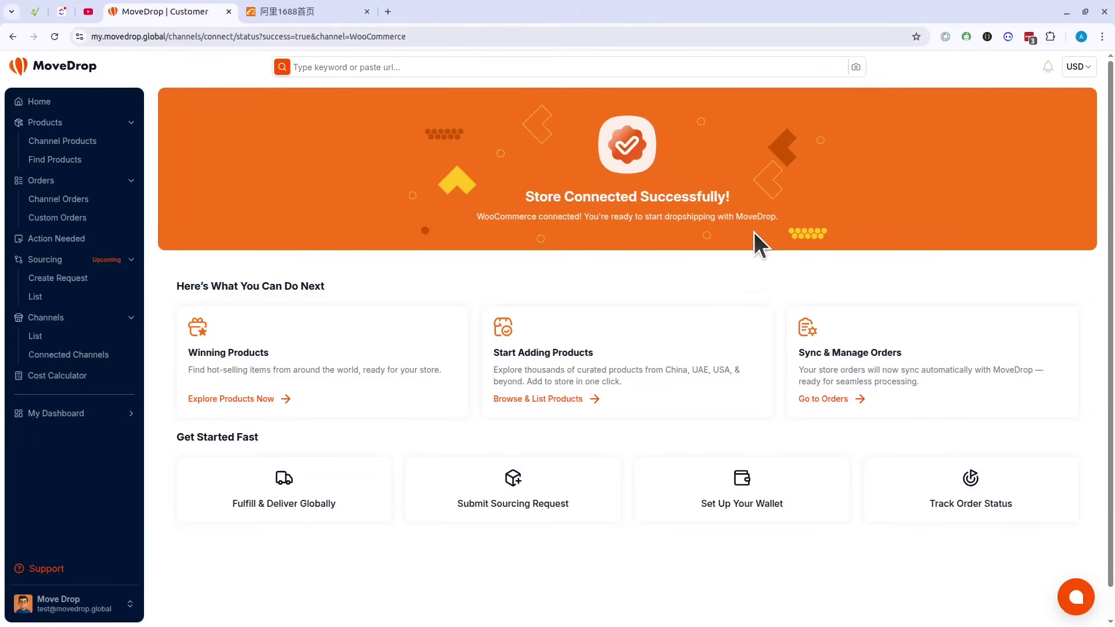
# Step: Check Connected Channels lists the Drop WooCommerce store, then go to Find Products
pyautogui.scroll(-2, 744, 263)
pyautogui.scroll(2, 744, 262)
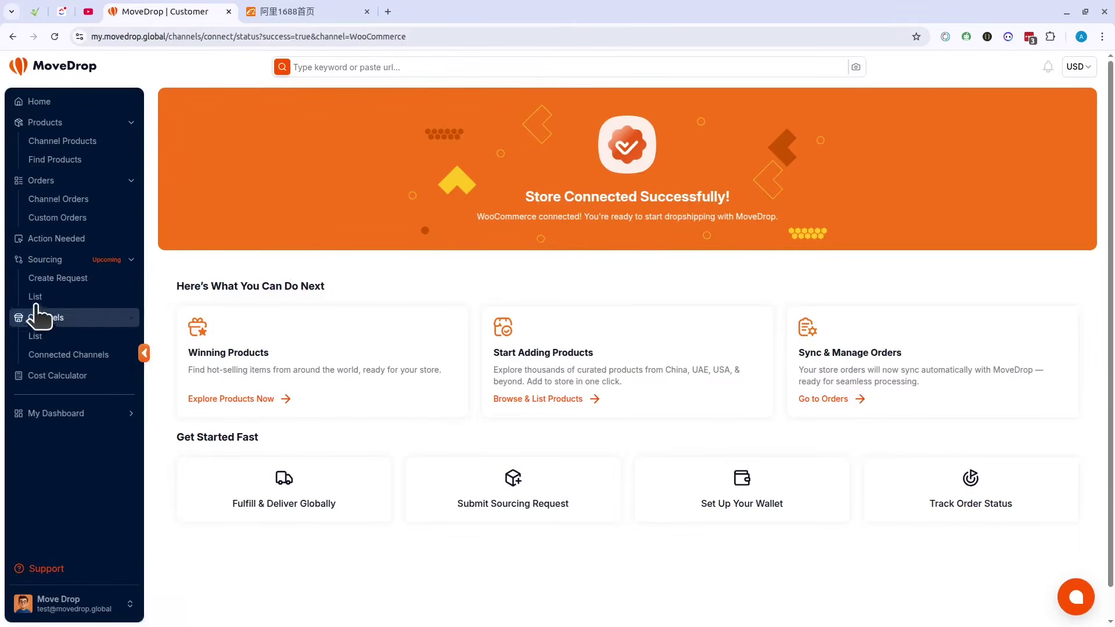
pyautogui.click(73, 365)
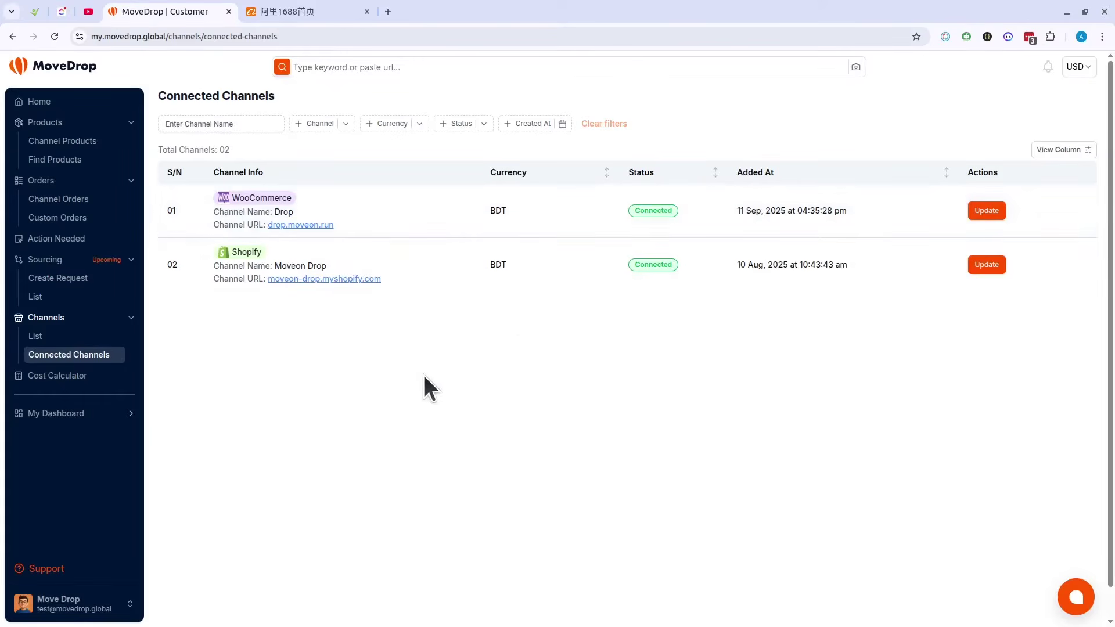
pyautogui.click(59, 159)
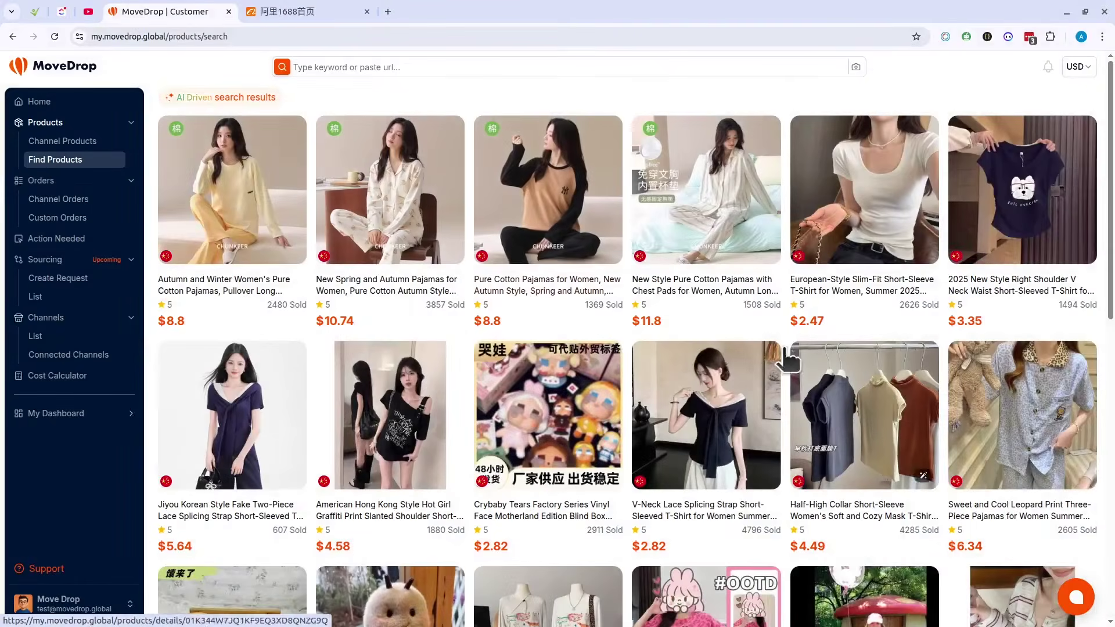
# Step: Search the product catalogue for 'watch' using the recent-search suggestion
pyautogui.scroll(-10, 729, 377)
pyautogui.scroll(8, 729, 379)
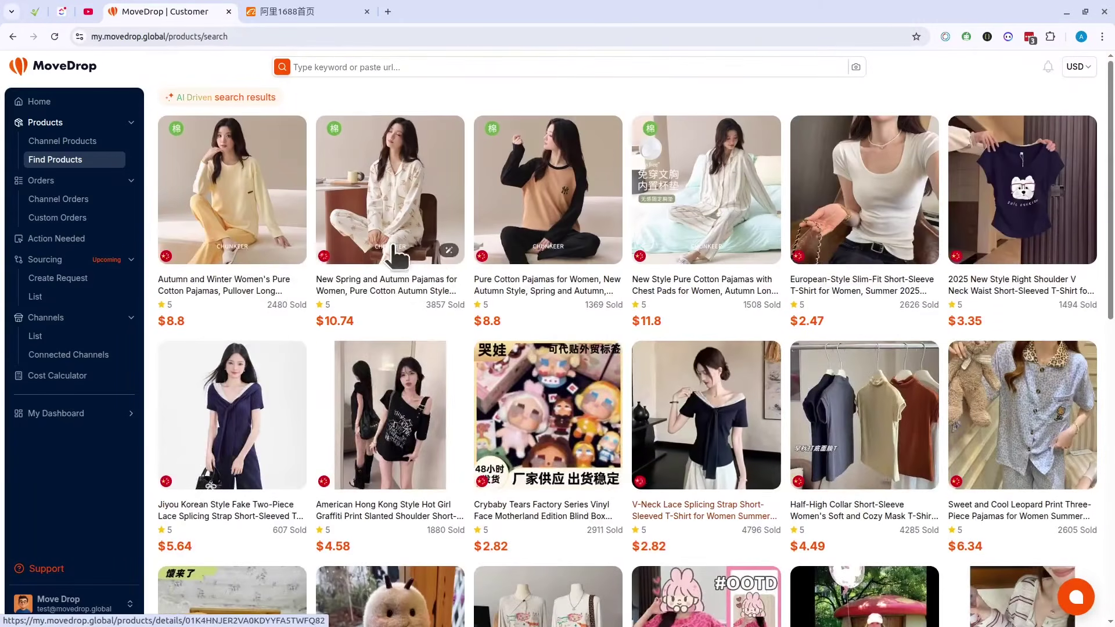
pyautogui.click(341, 68)
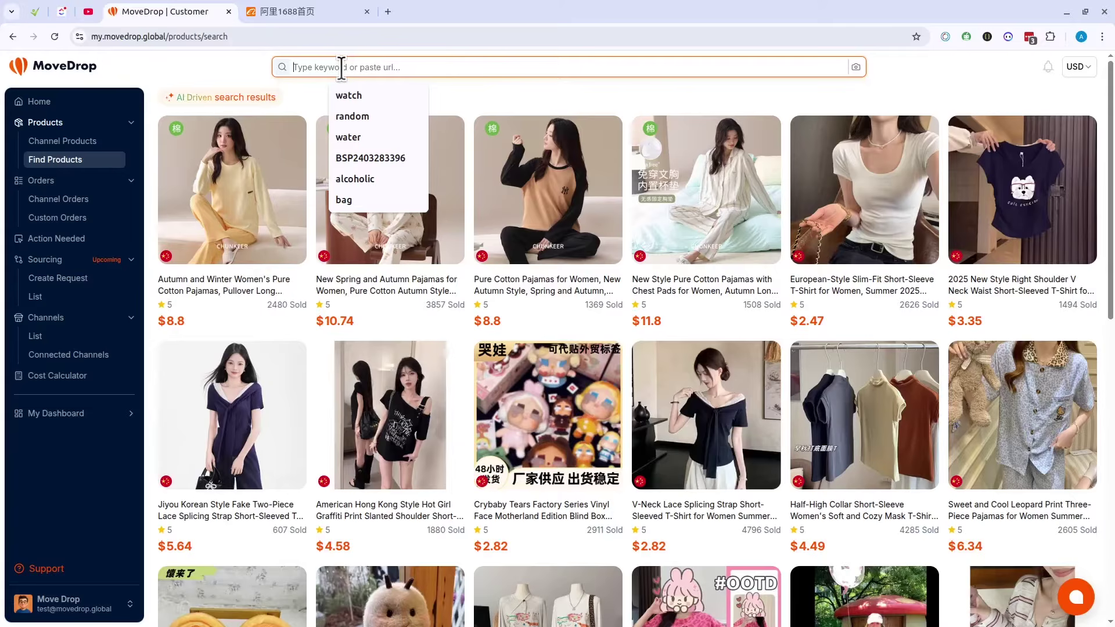
pyautogui.click(356, 90)
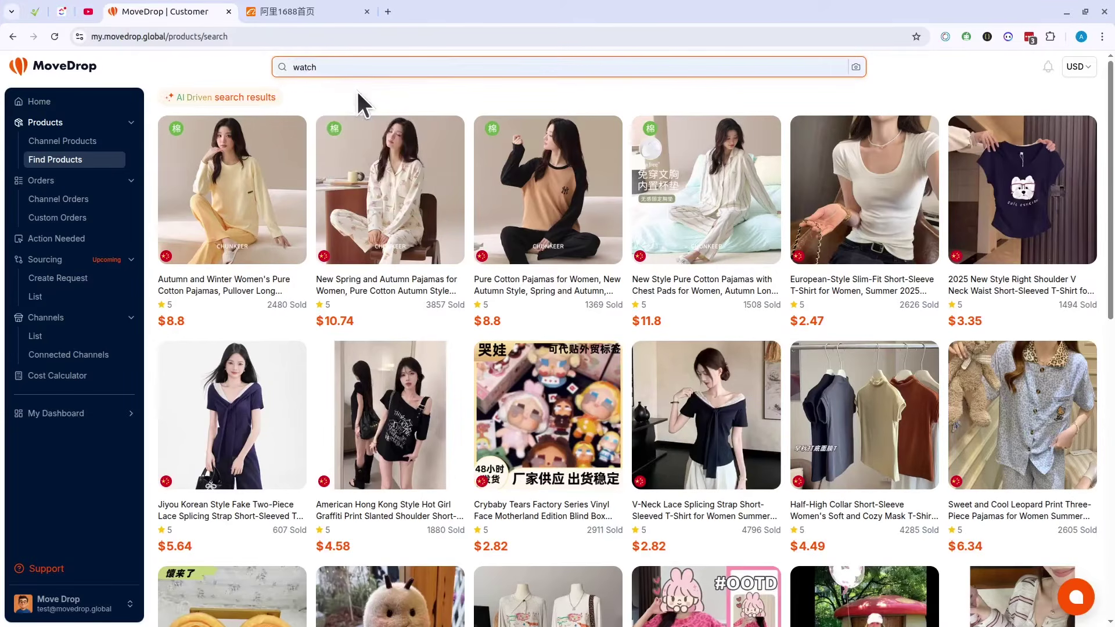
pyautogui.press('Return')
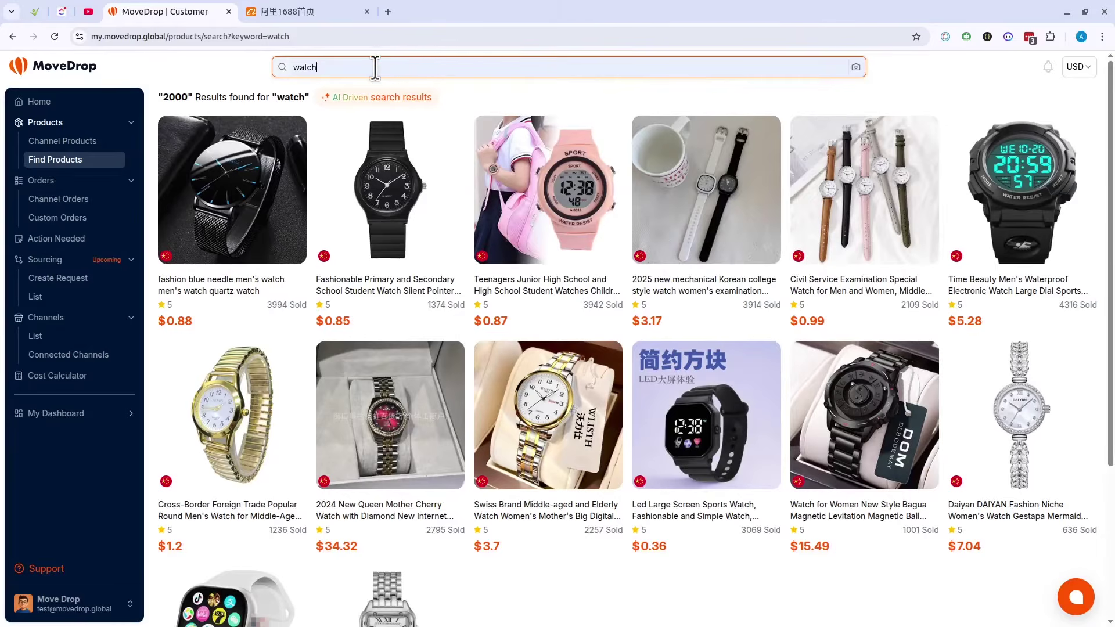
# Step: Run an image search with the screenshot PNG from the Downloads folder
pyautogui.click(857, 67)
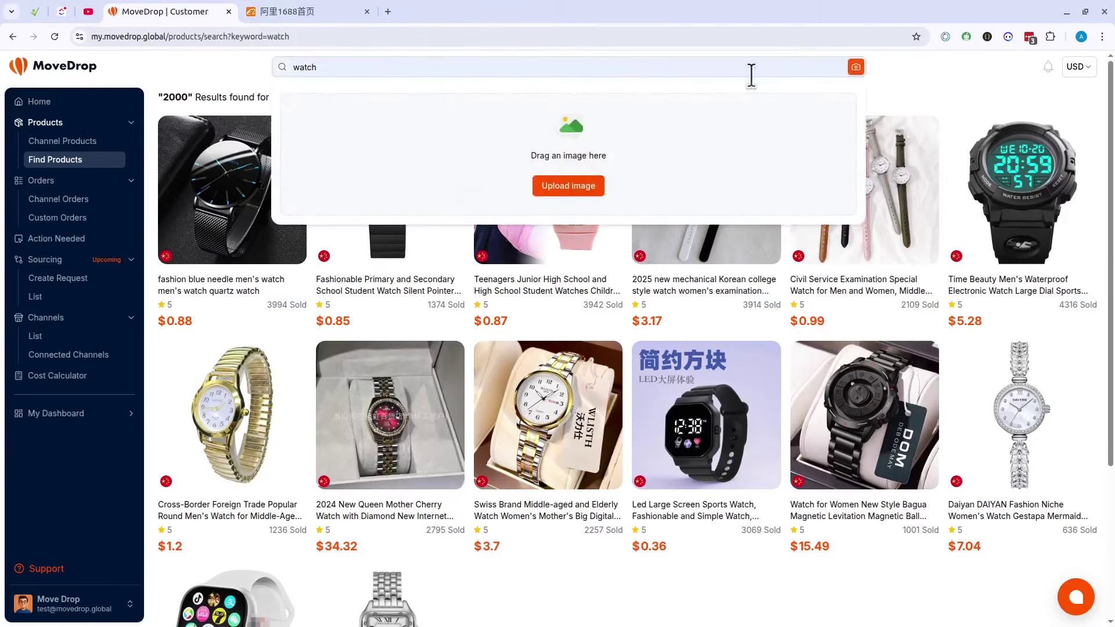
pyautogui.click(567, 186)
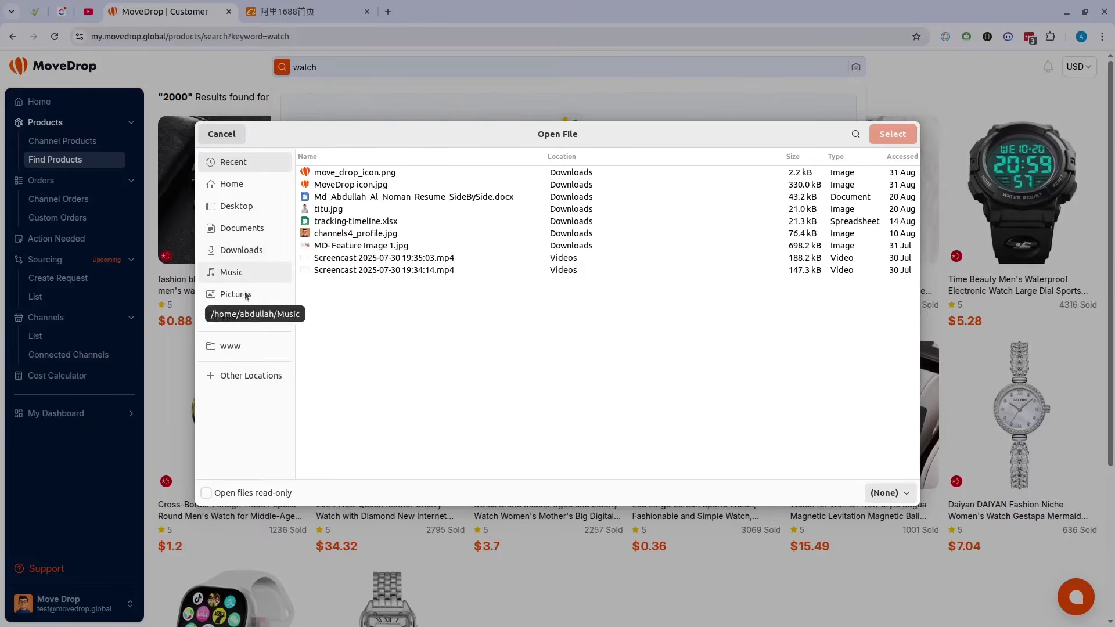
pyautogui.click(247, 251)
pyautogui.doubleClick(337, 273)
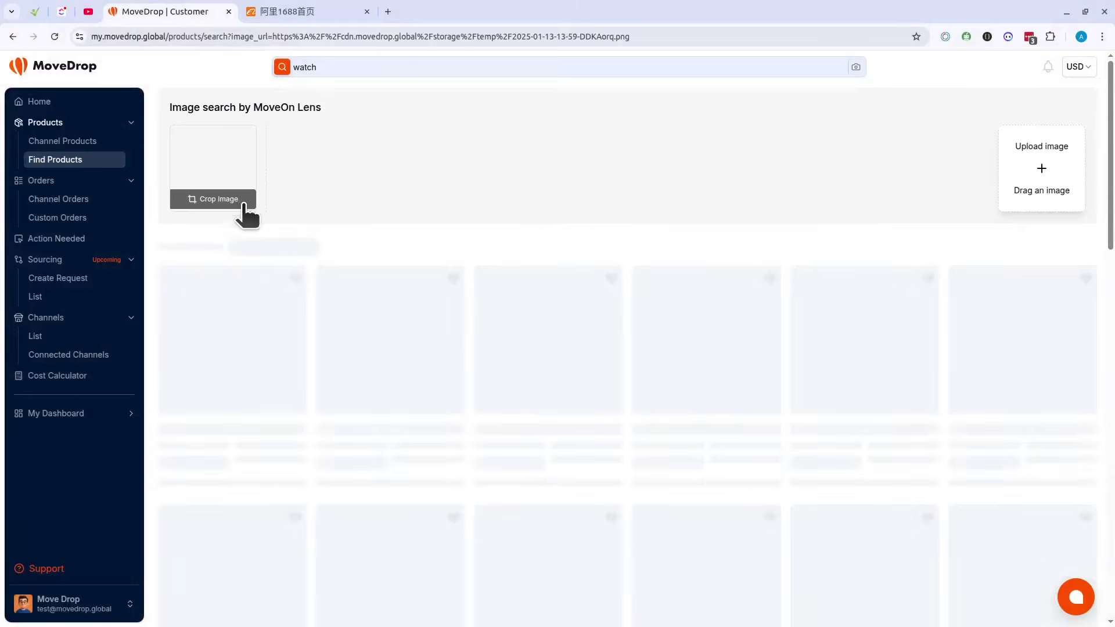
pyautogui.scroll(-3, 610, 232)
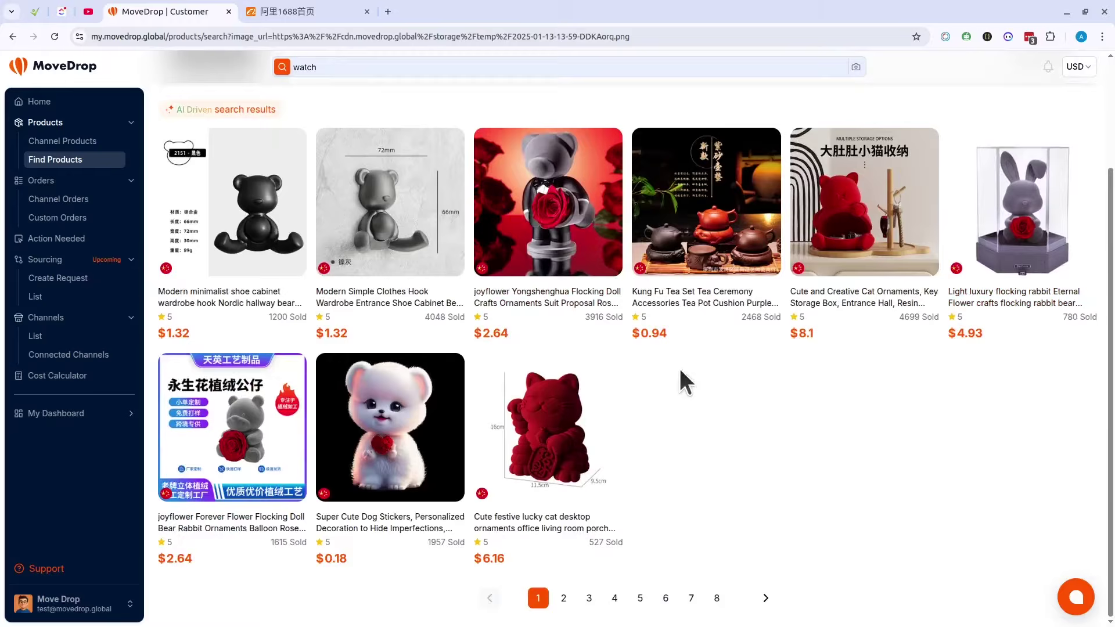
pyautogui.scroll(3, 807, 468)
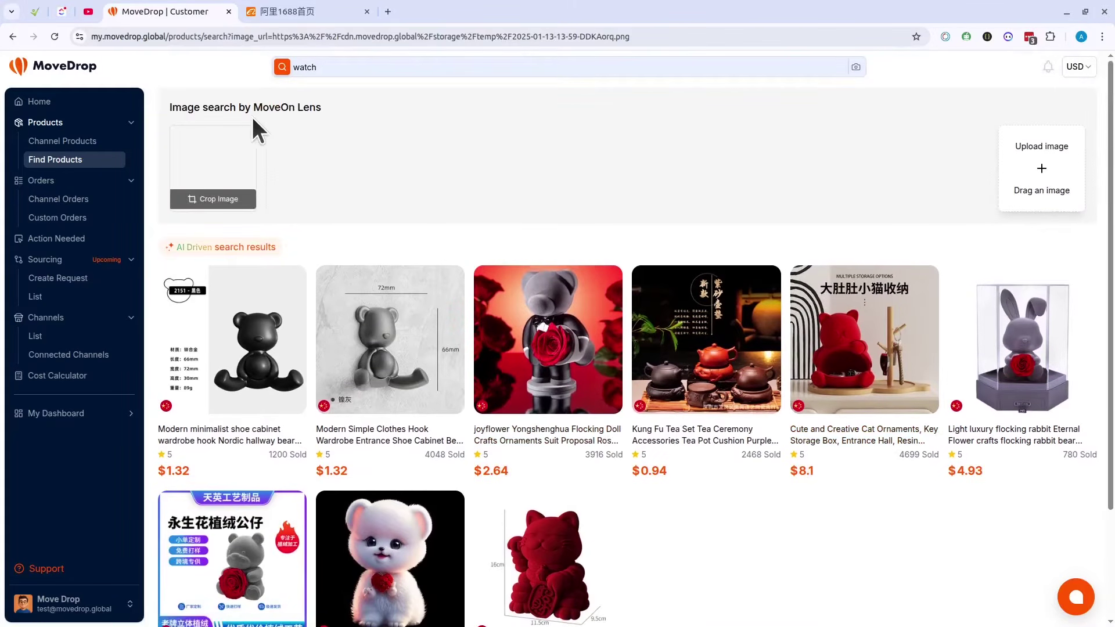
# Step: On 1688, open the inflatable water-park offer page and close the captcha tab
pyautogui.click(292, 12)
pyautogui.scroll(-7, 505, 269)
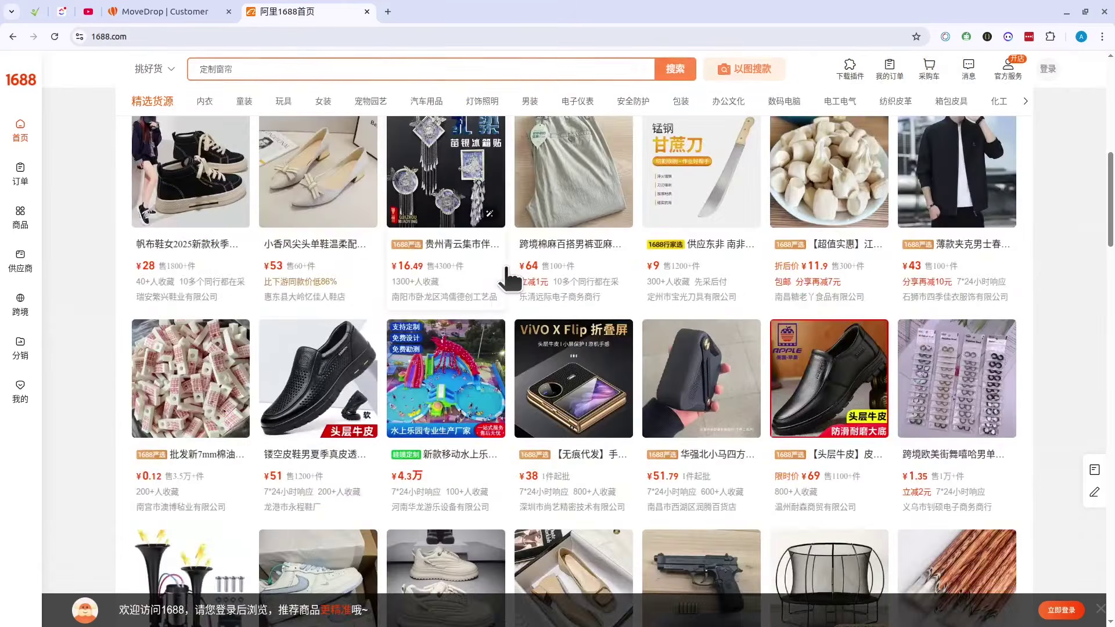
pyautogui.click(447, 413)
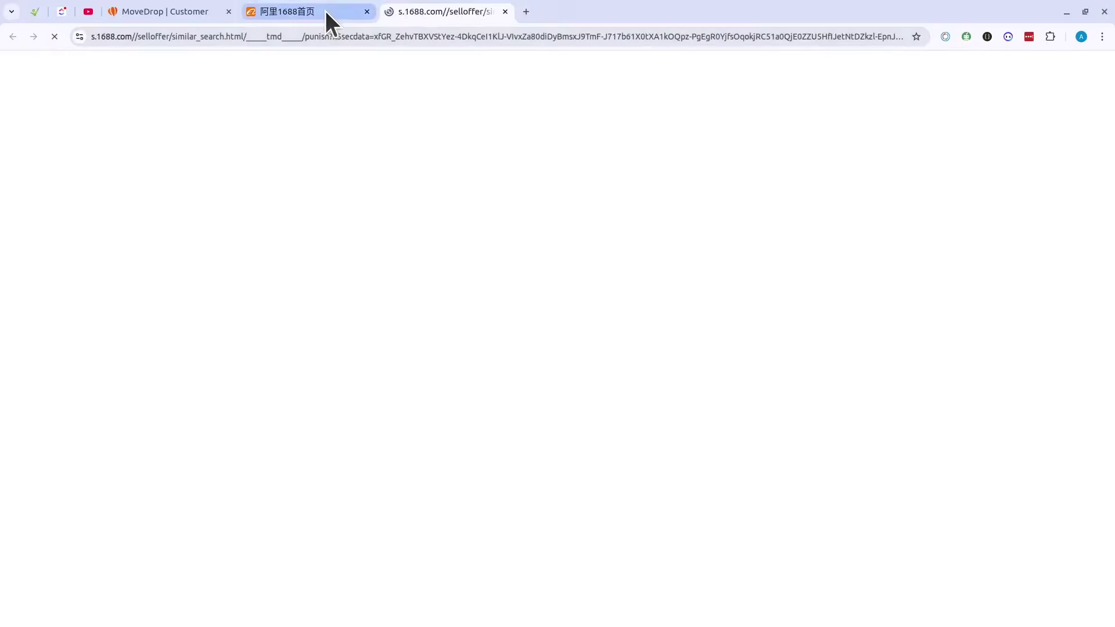
pyautogui.click(325, 11)
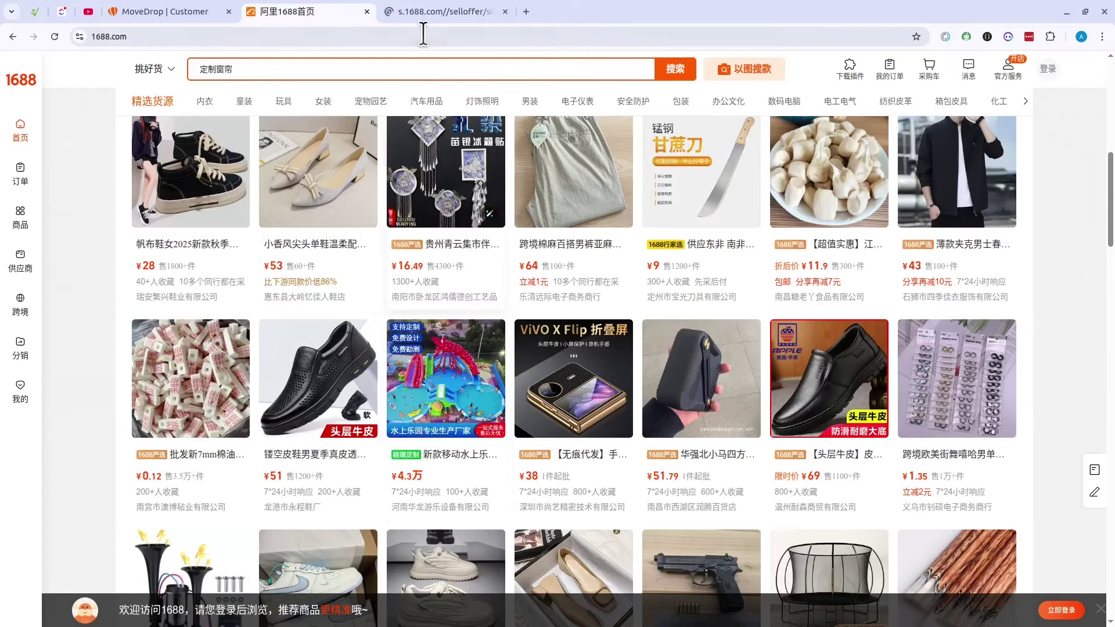
pyautogui.click(480, 35)
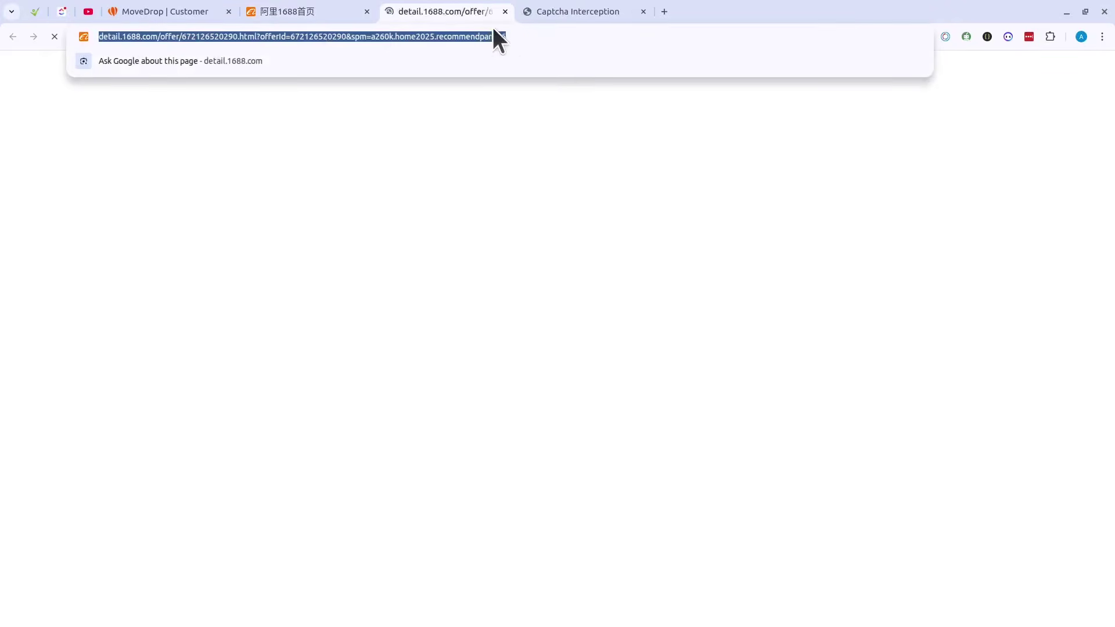
pyautogui.click(644, 12)
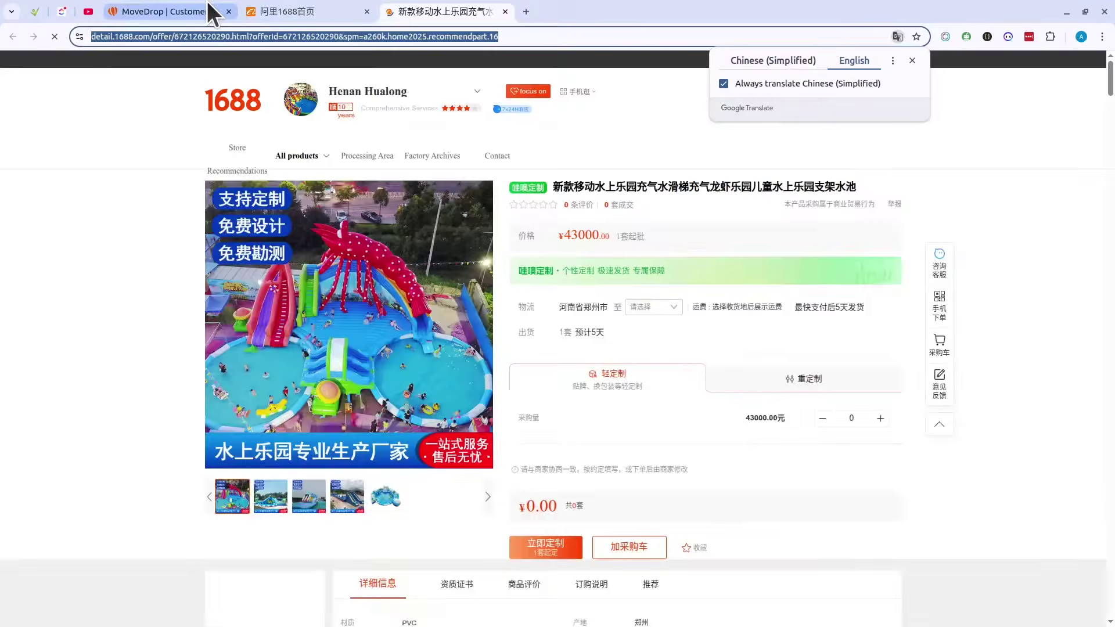
pyautogui.click(209, 10)
# Step: Replace the search text with the copied 1688 water-park offer link and run the search
pyautogui.click(376, 67)
pyautogui.hotkey('ctrl', 'a')
pyautogui.hotkey('ctrl', 'v')
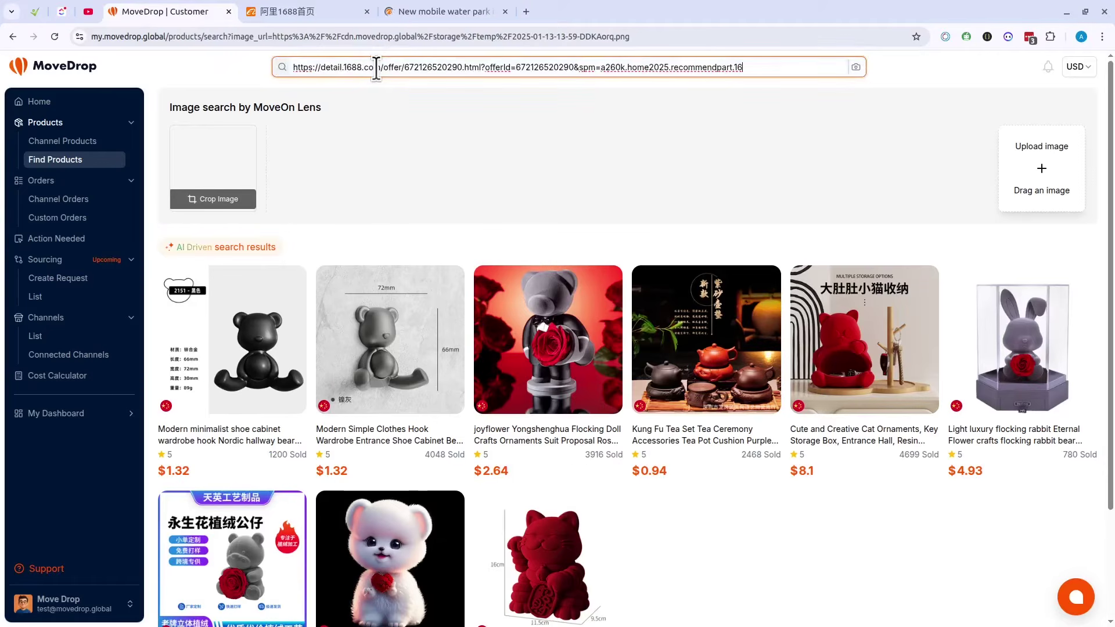
pyautogui.press('Return')
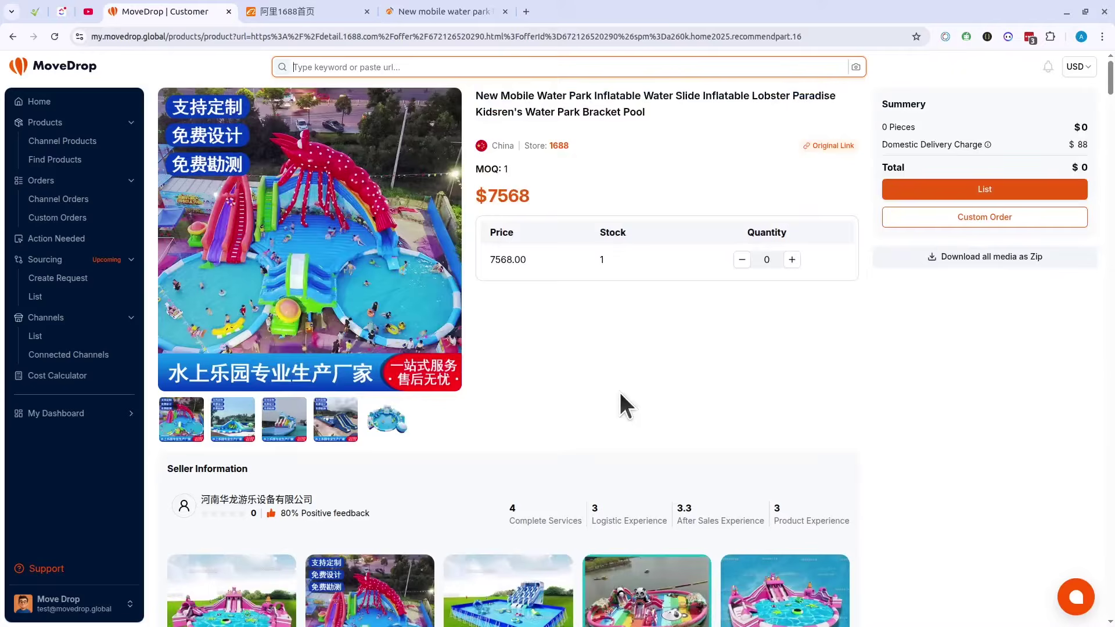
pyautogui.scroll(-6, 630, 308)
pyautogui.scroll(6, 632, 310)
# Step: Open the yellow women's pure cotton pajamas ($8.8, four sizes) from the product search results
pyautogui.click(110, 161)
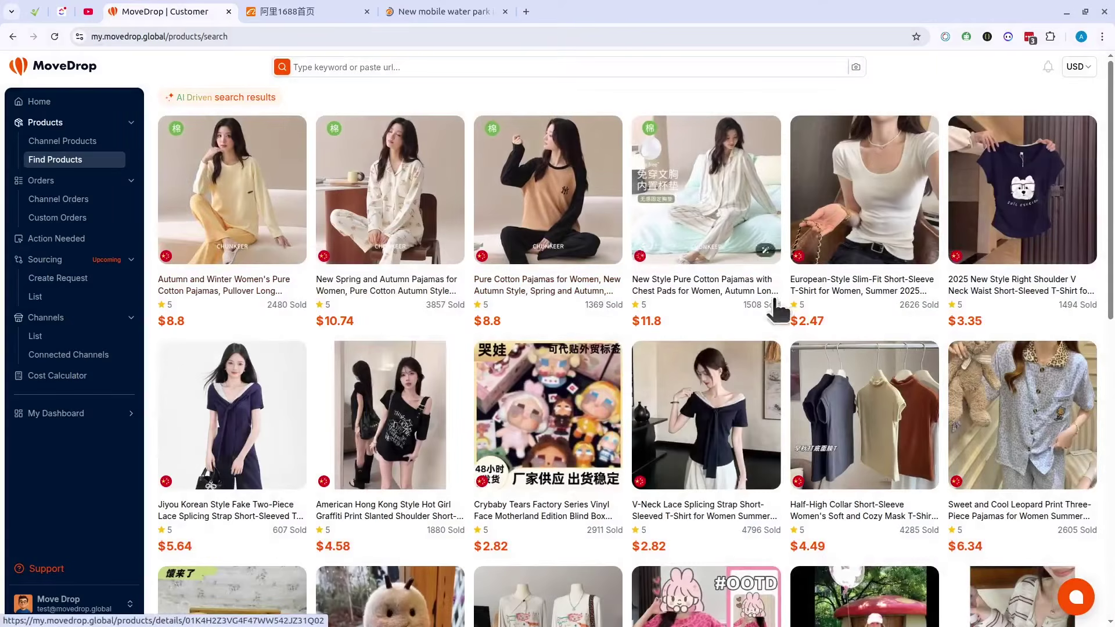
pyautogui.click(232, 286)
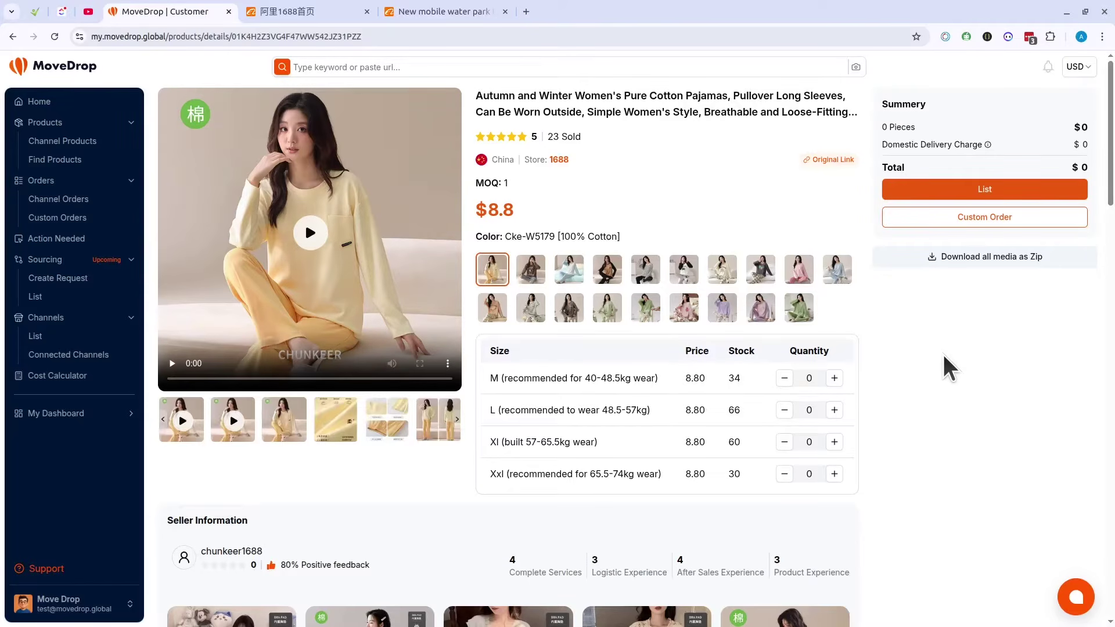
pyautogui.click(1082, 67)
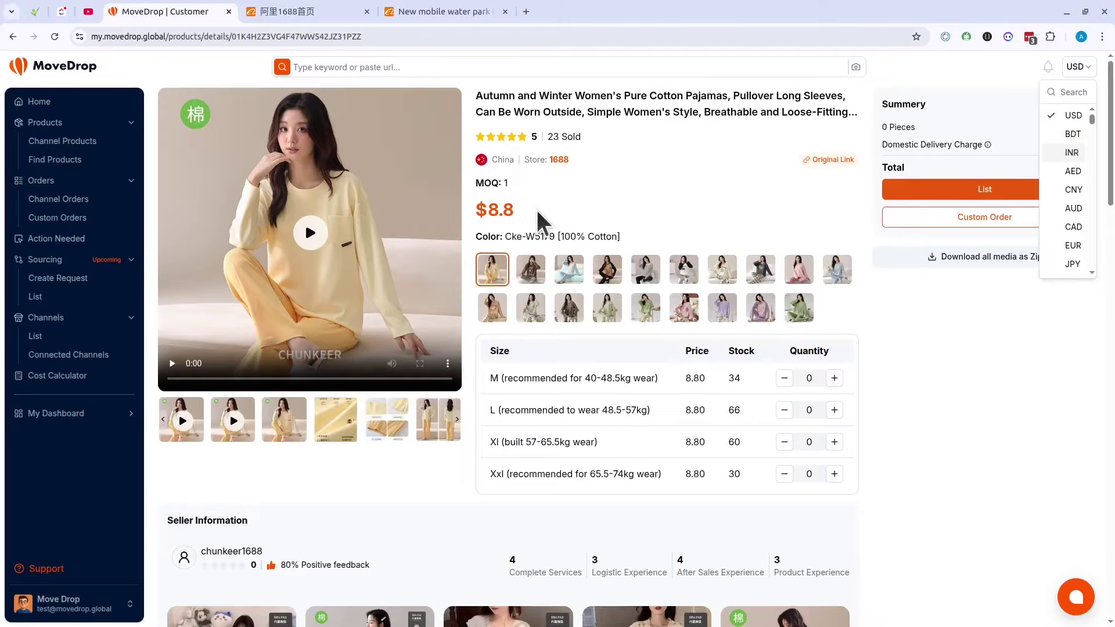
# Step: Switch the display currency to BDT so the pajamas show ৳1096, then start listing them
pyautogui.click(502, 206)
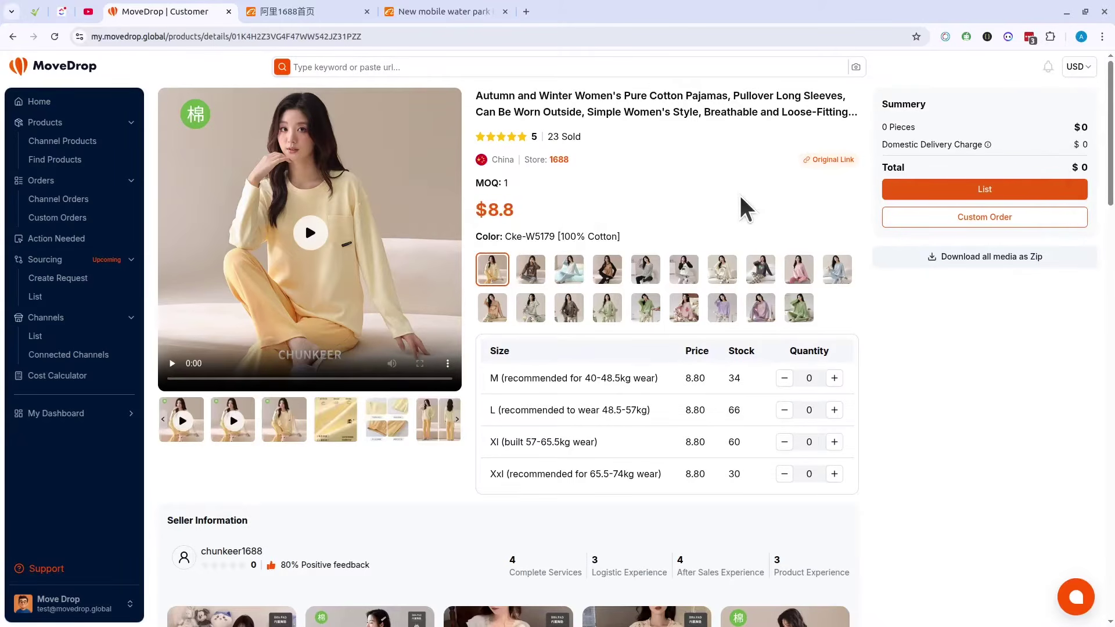
pyautogui.click(1077, 81)
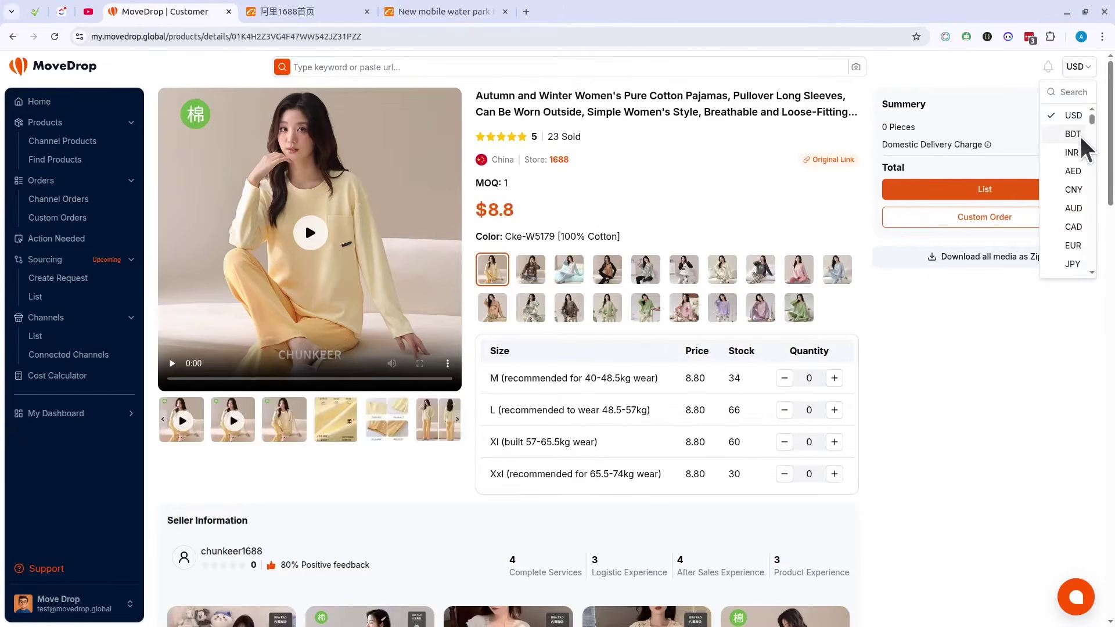
pyautogui.click(1073, 132)
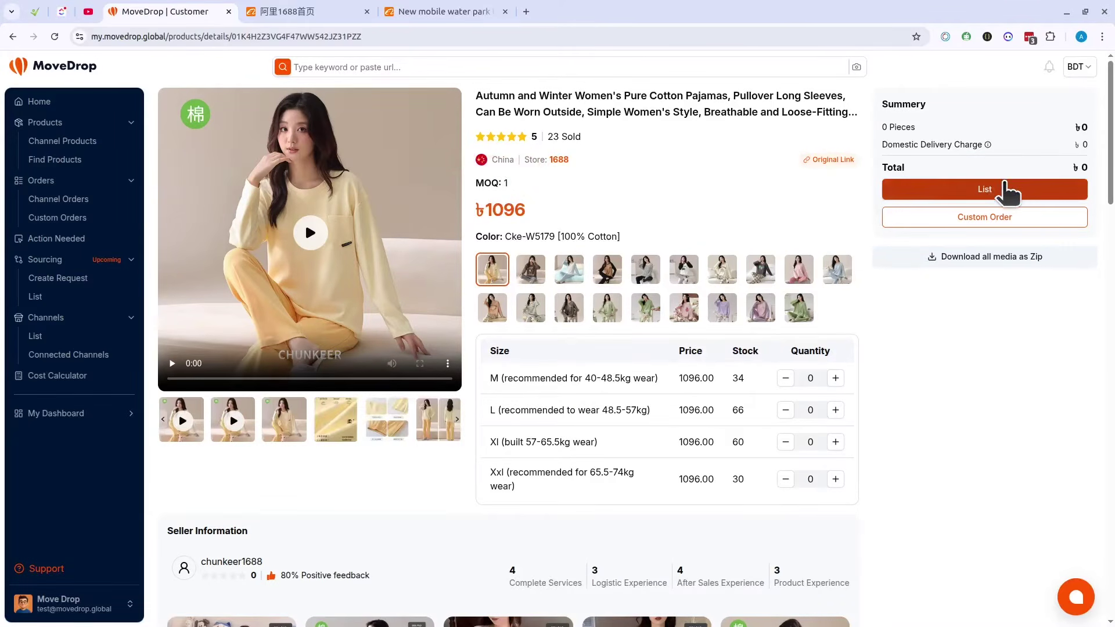
pyautogui.click(1003, 187)
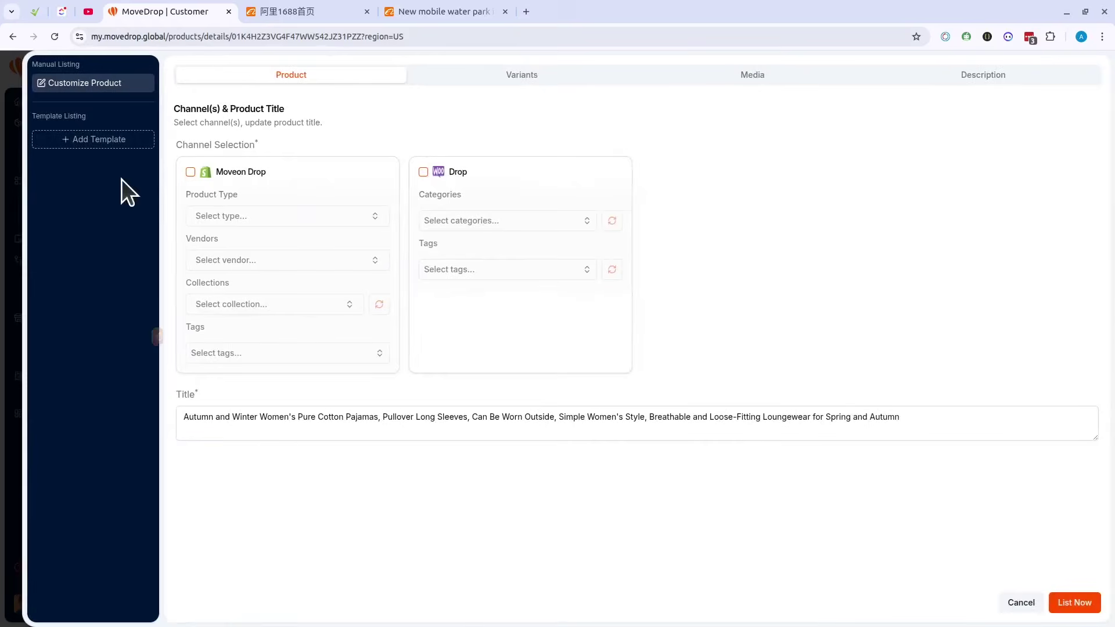
# Step: Reopen the listing form and review Variants & Pricing, each variant at $8.81 (৳1096)
pyautogui.click(19, 195)
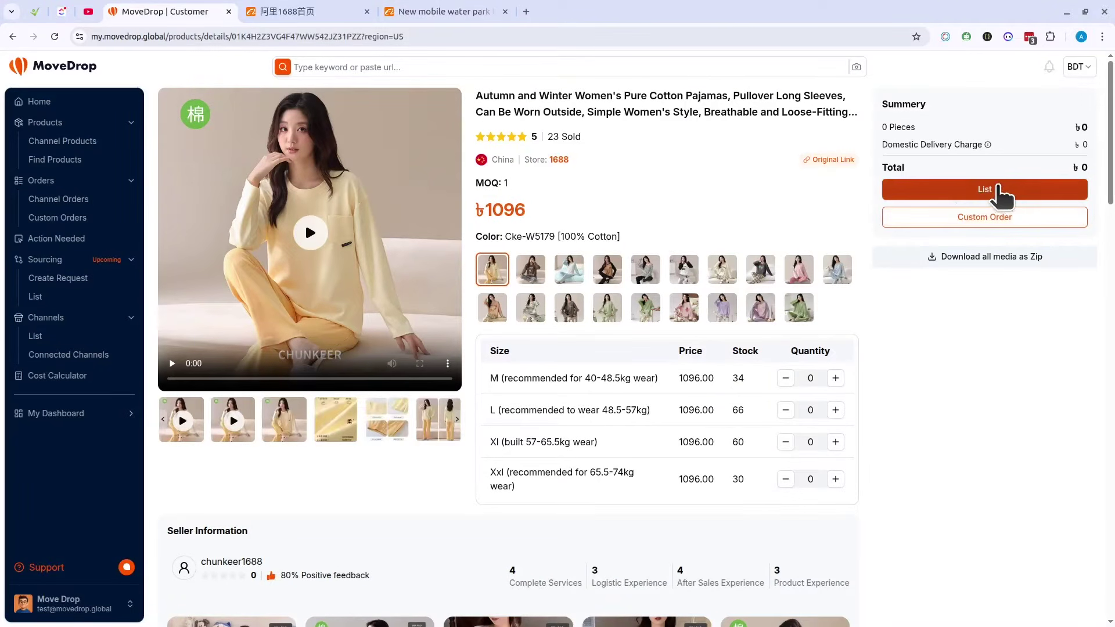
pyautogui.click(998, 191)
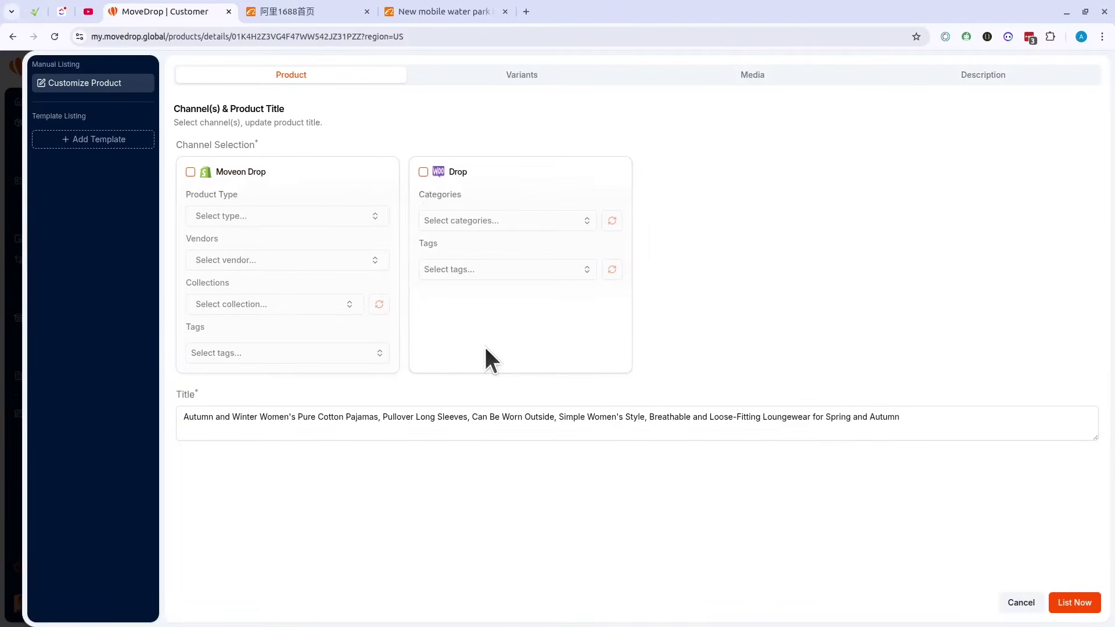
pyautogui.click(522, 82)
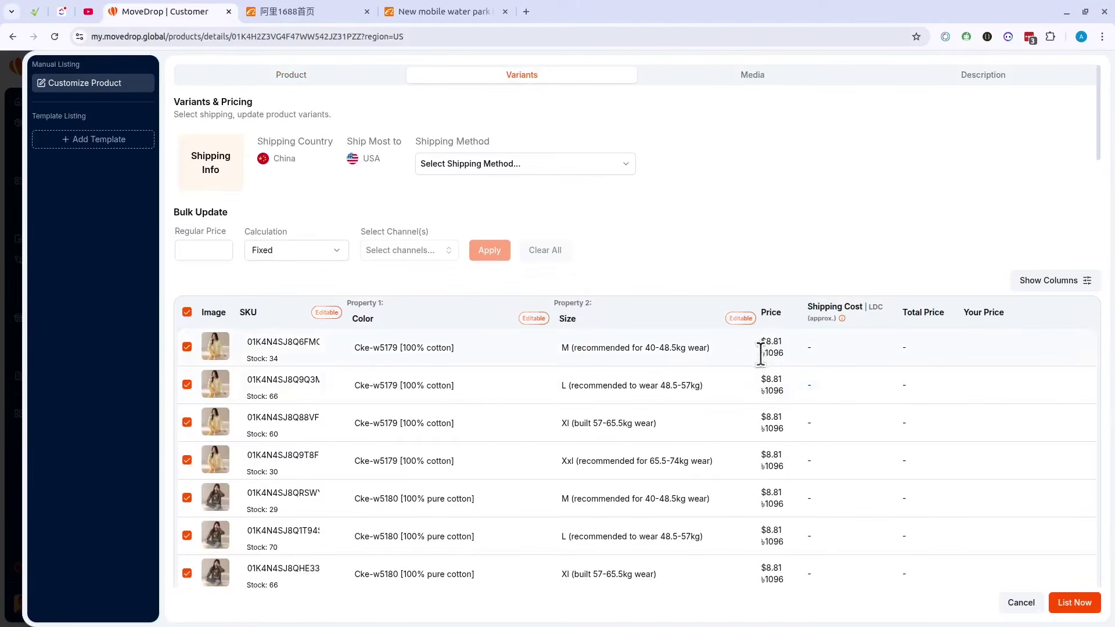
pyautogui.moveTo(761, 353); pyautogui.dragTo(797, 354)
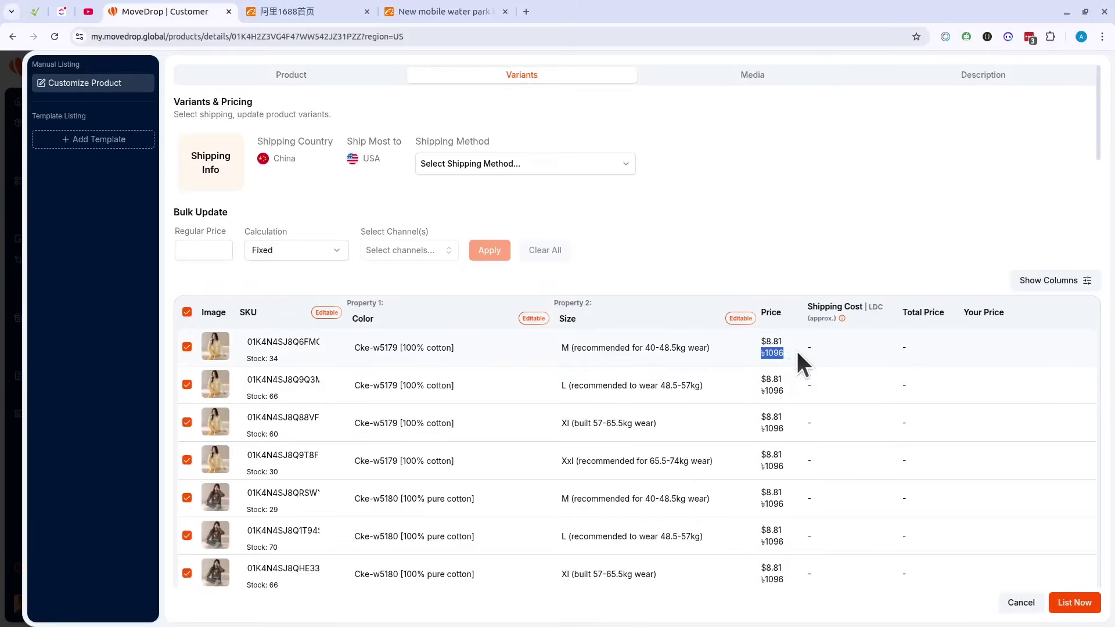
pyautogui.click(789, 224)
pyautogui.press('Escape')
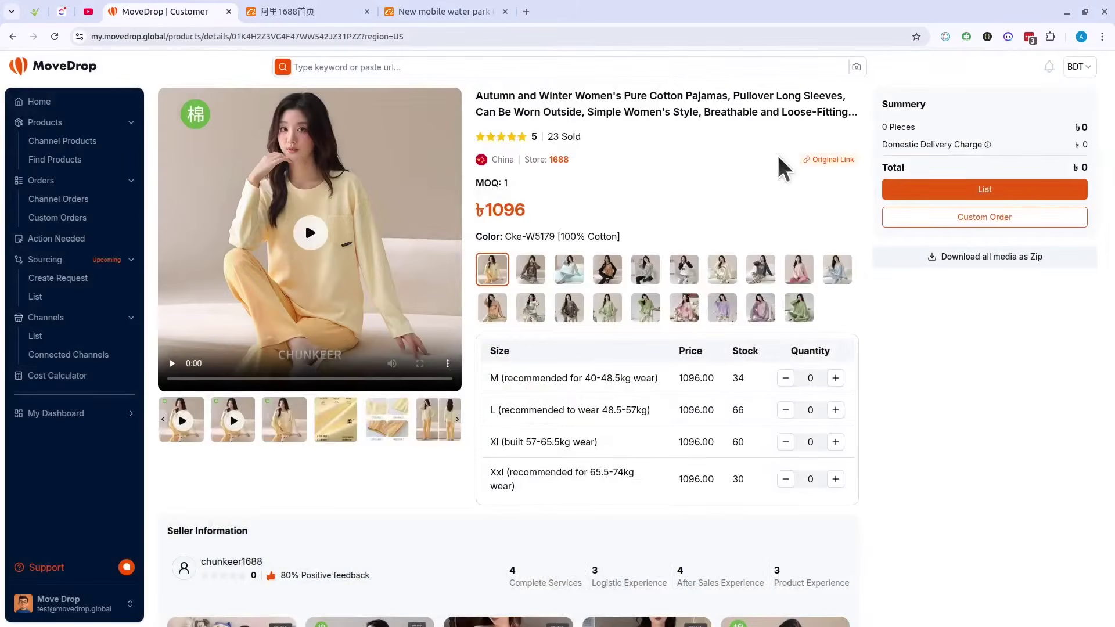
pyautogui.click(69, 355)
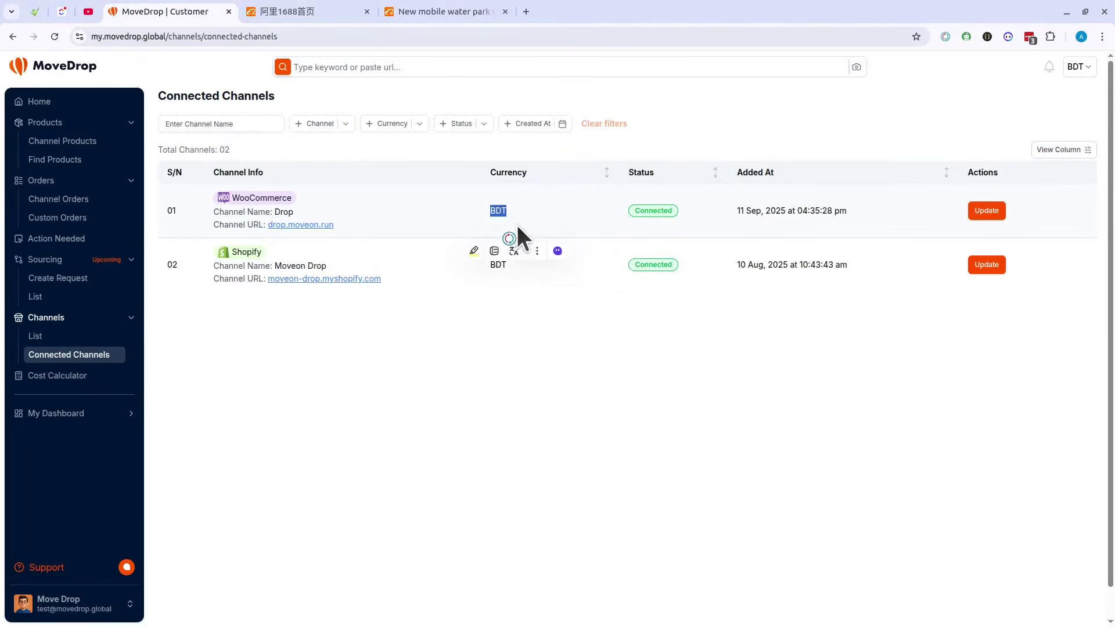
pyautogui.click(531, 205)
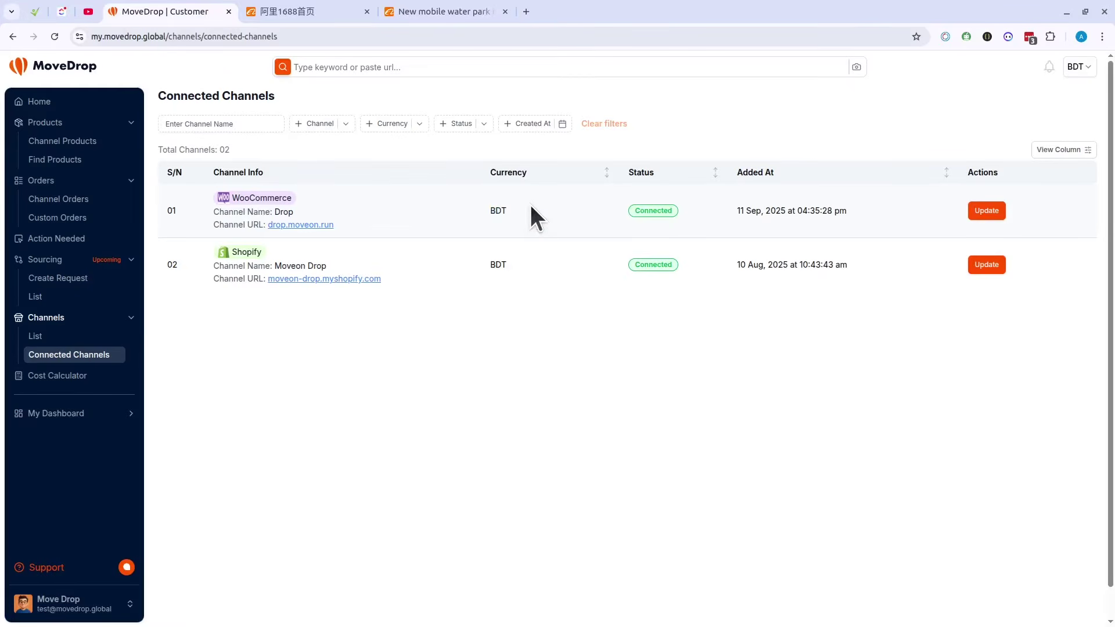
pyautogui.click(69, 161)
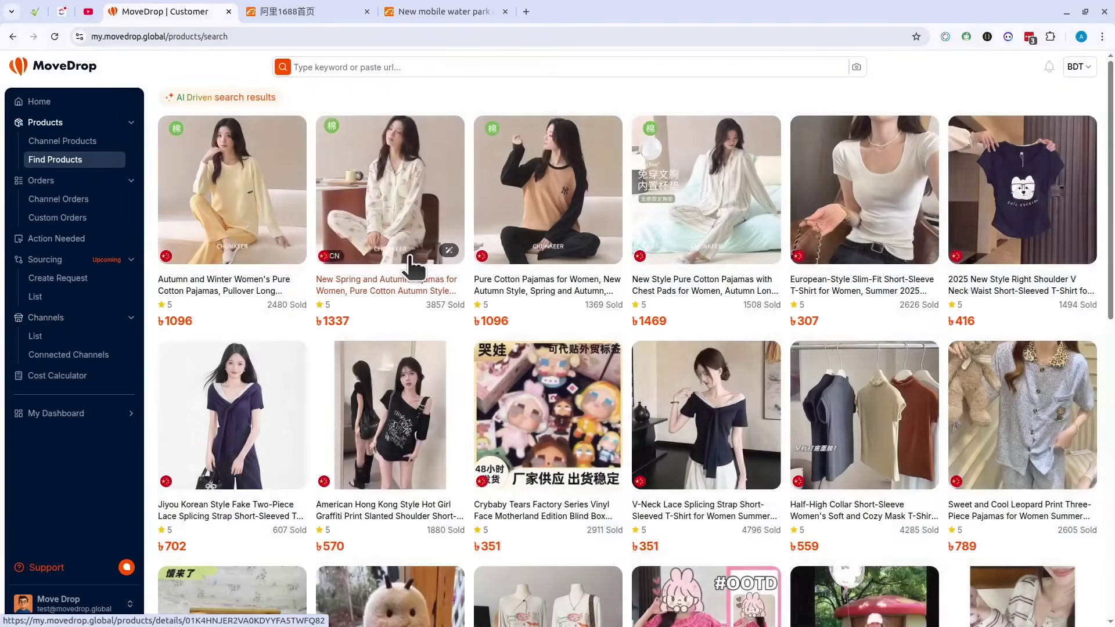
pyautogui.click(219, 284)
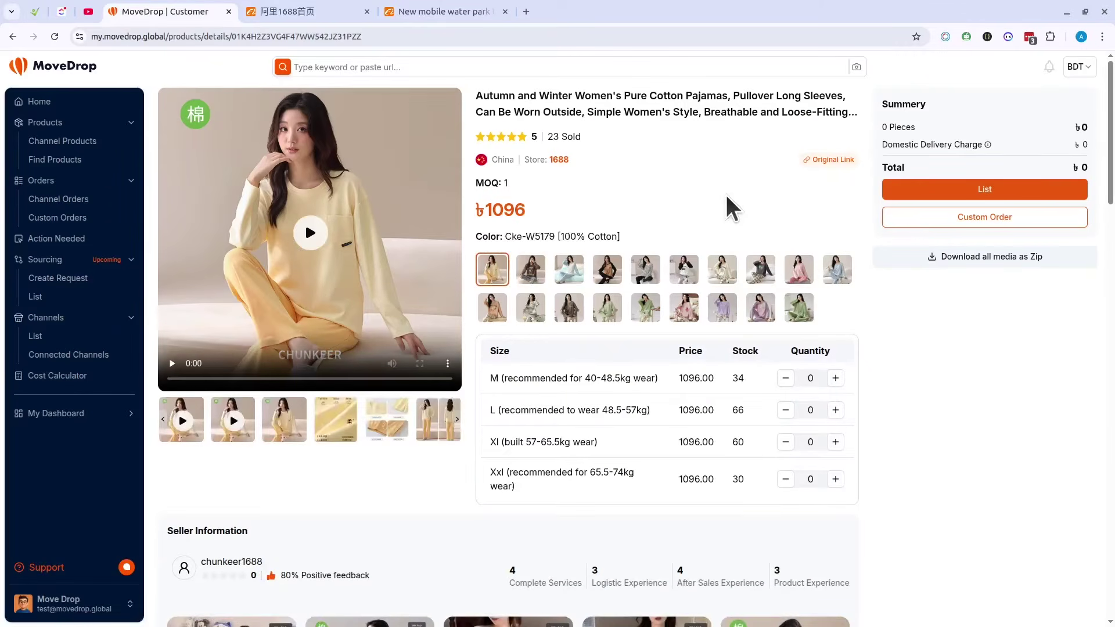
pyautogui.click(829, 168)
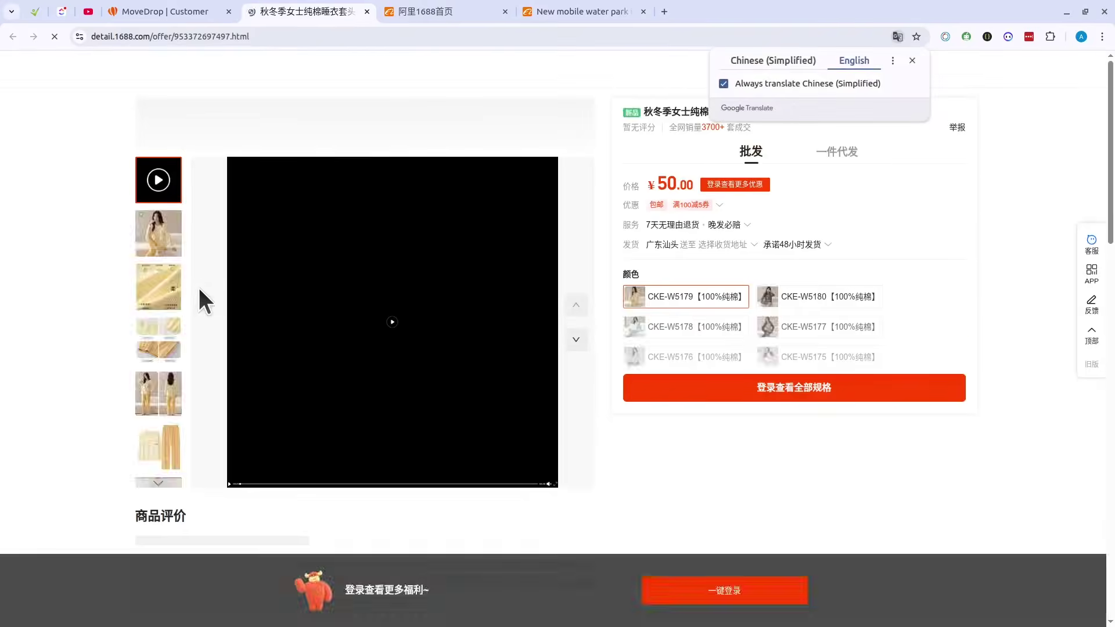
pyautogui.scroll(-6, 268, 293)
pyautogui.click(367, 12)
pyautogui.scroll(-8, 305, 222)
pyautogui.scroll(6, 578, 271)
pyautogui.scroll(-6, 578, 271)
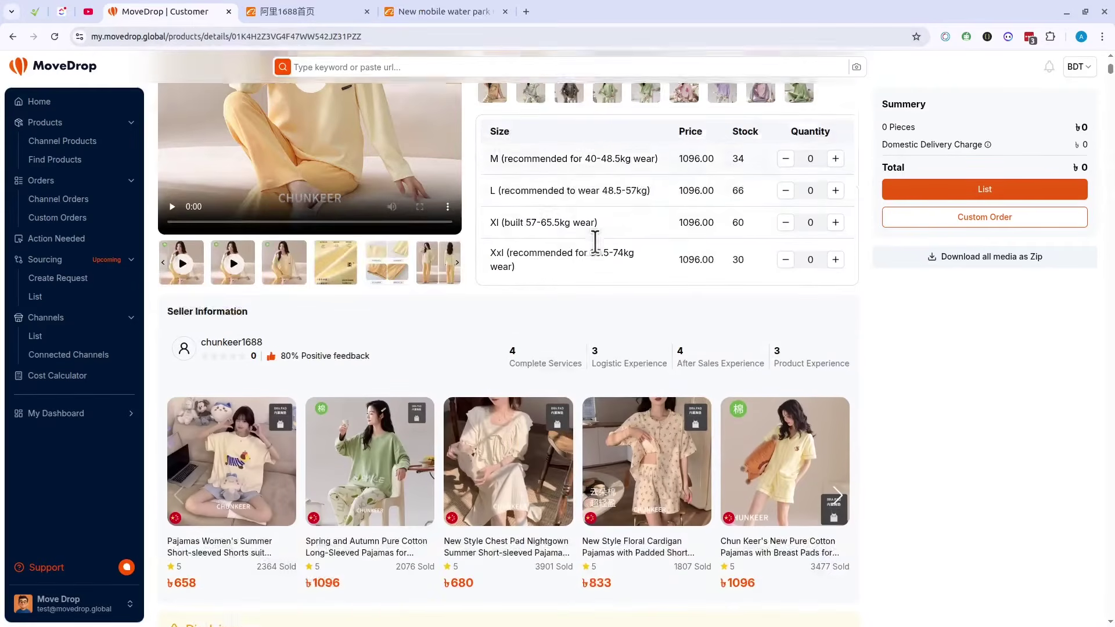
pyautogui.scroll(3, 374, 291)
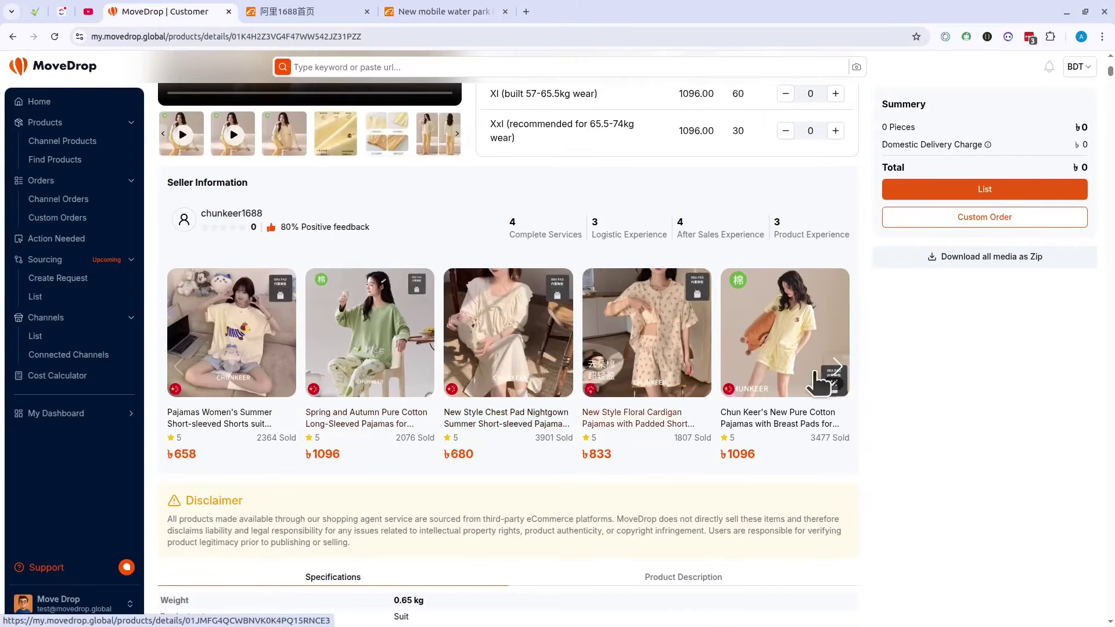
pyautogui.scroll(-5, 473, 372)
pyautogui.scroll(-6, 475, 372)
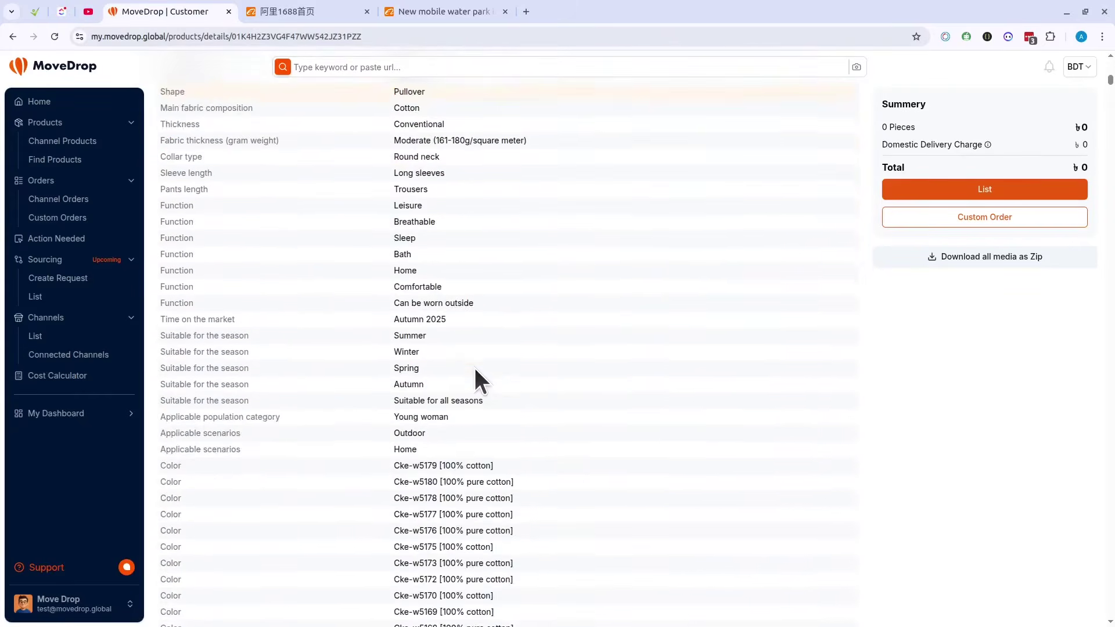
pyautogui.scroll(5, 499, 343)
pyautogui.click(688, 231)
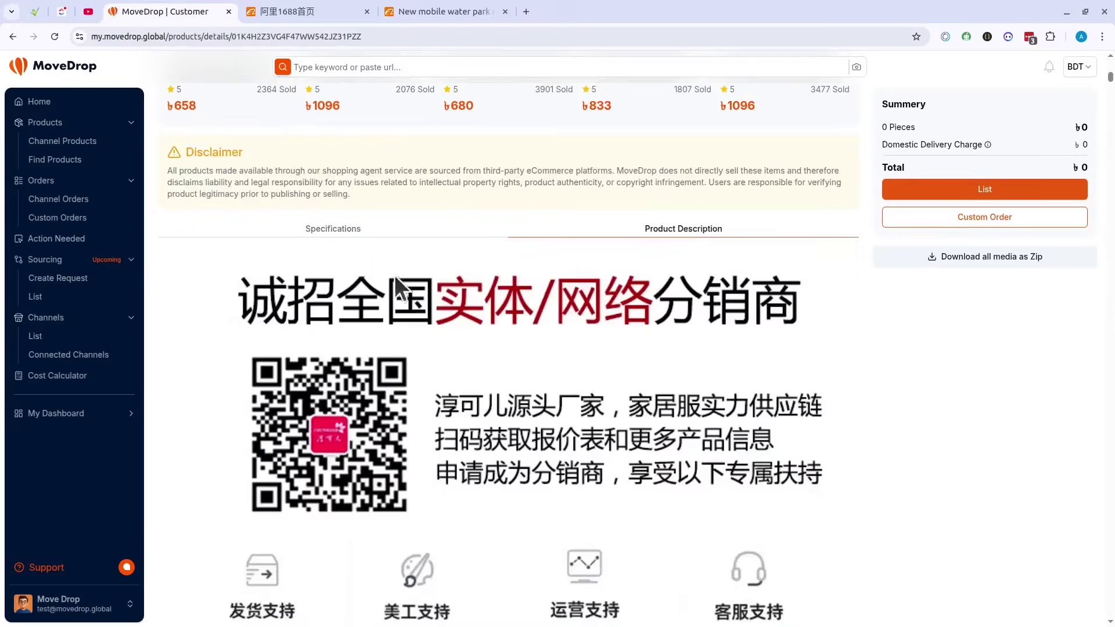
pyautogui.click(356, 232)
pyautogui.scroll(-2, 424, 354)
pyautogui.scroll(-15, 423, 354)
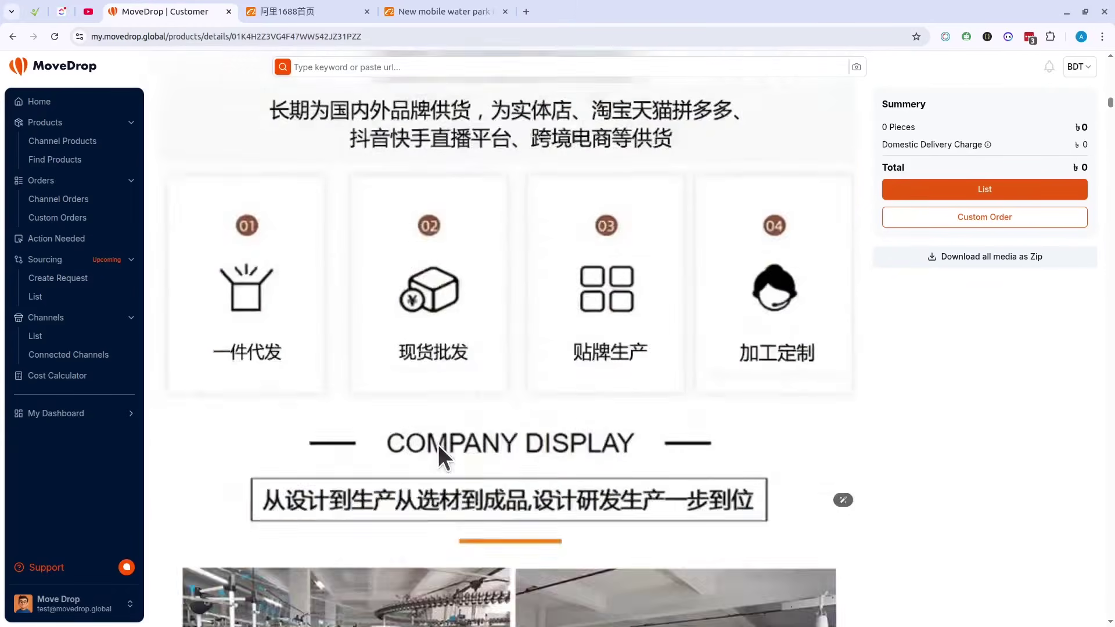
pyautogui.moveTo(1112, 125); pyautogui.dragTo(1023, 567)
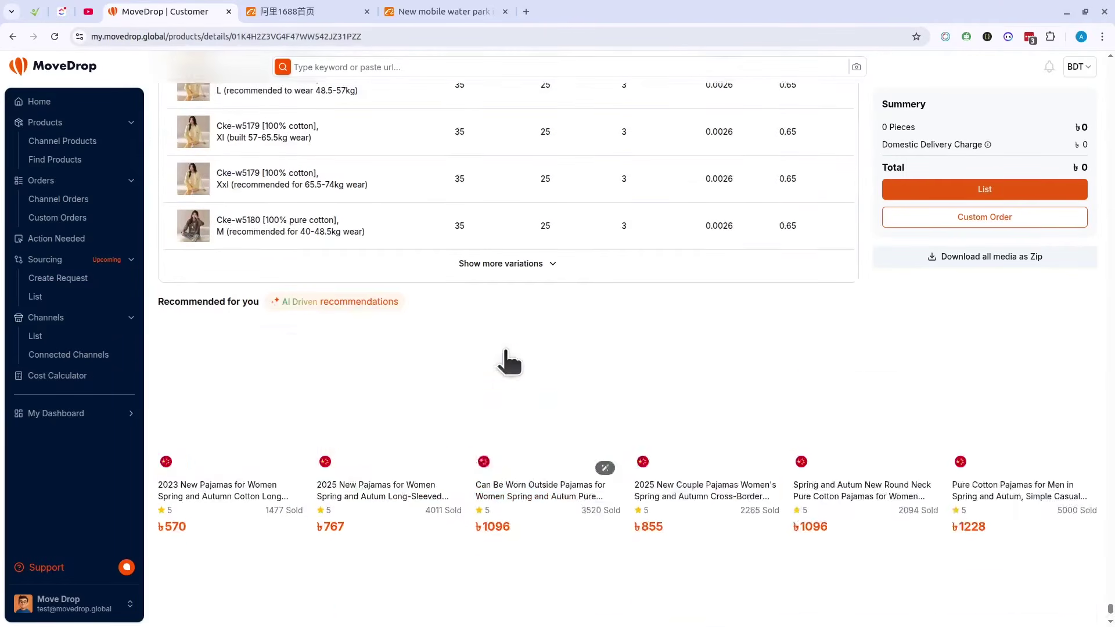
pyautogui.scroll(-3, 503, 357)
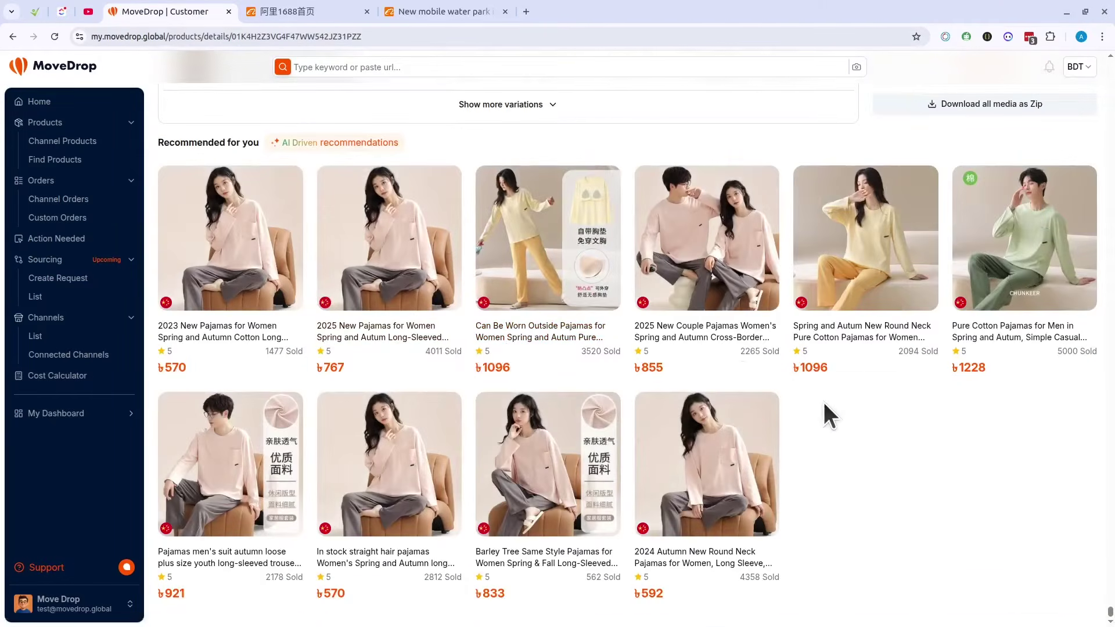
pyautogui.scroll(10, 824, 404)
pyautogui.scroll(15, 868, 408)
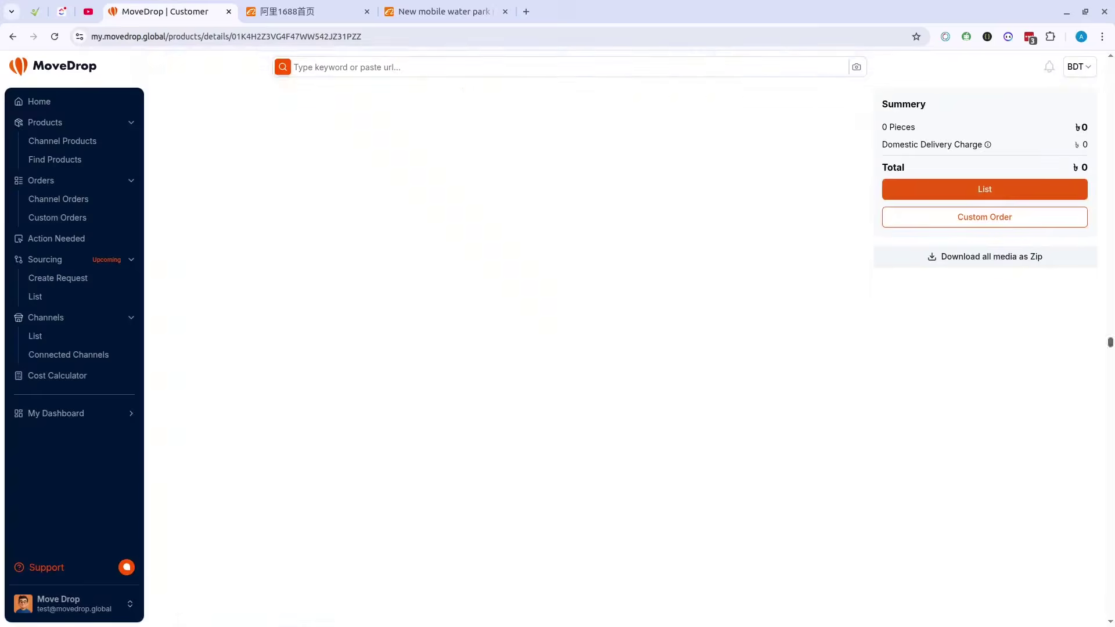
pyautogui.scroll(3, 437, 326)
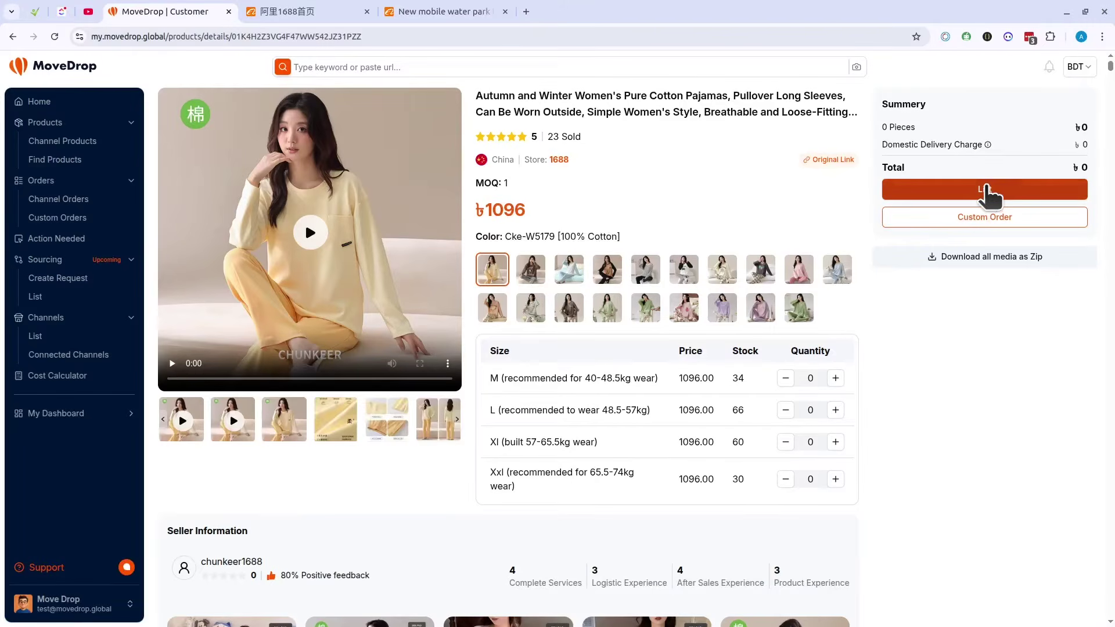
# Step: Choose the Drop store as the listing channel and browse its category choices
pyautogui.click(987, 190)
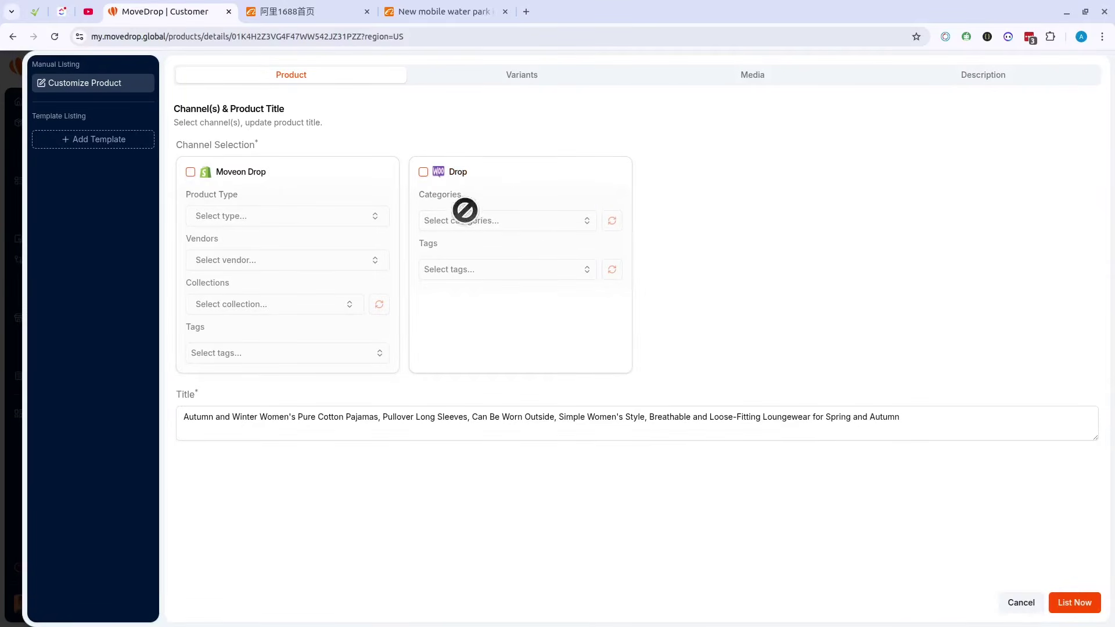
pyautogui.click(506, 175)
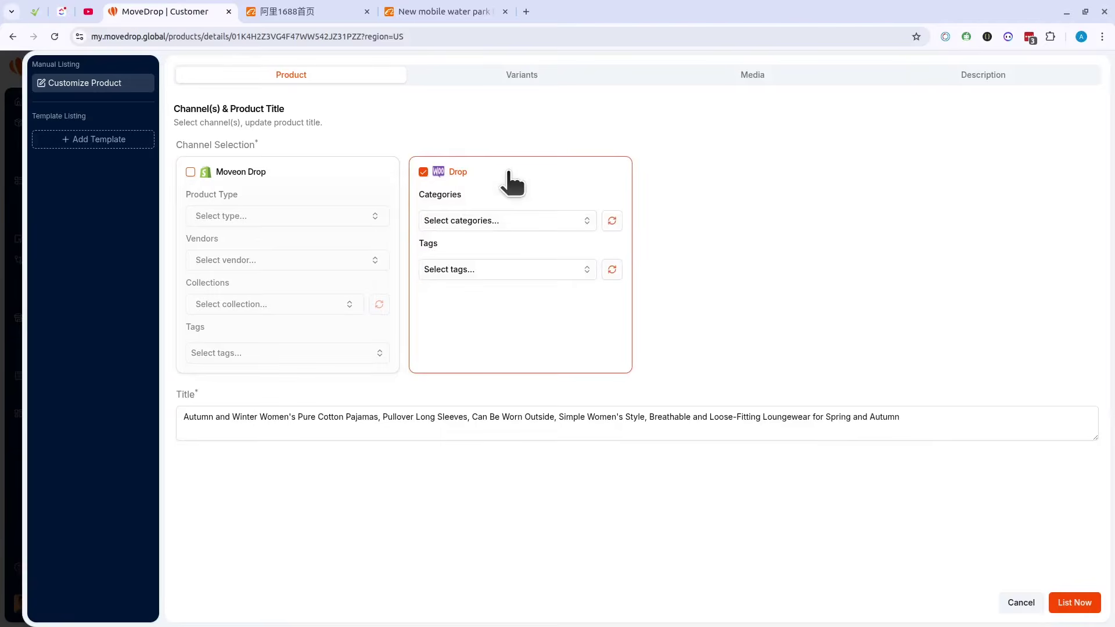
pyautogui.click(503, 224)
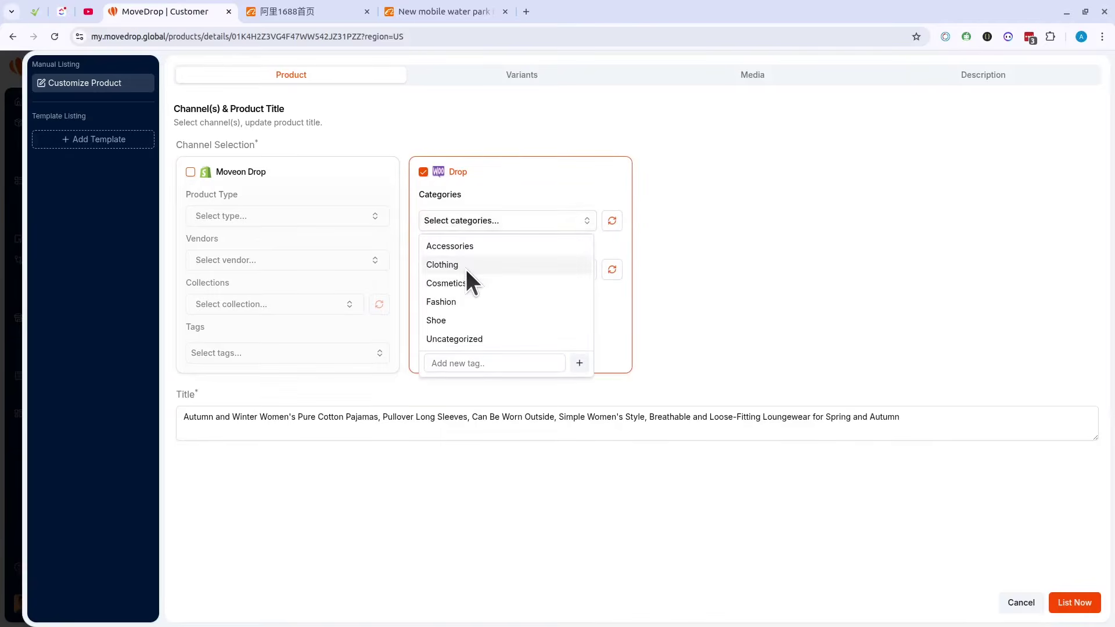
pyautogui.click(785, 185)
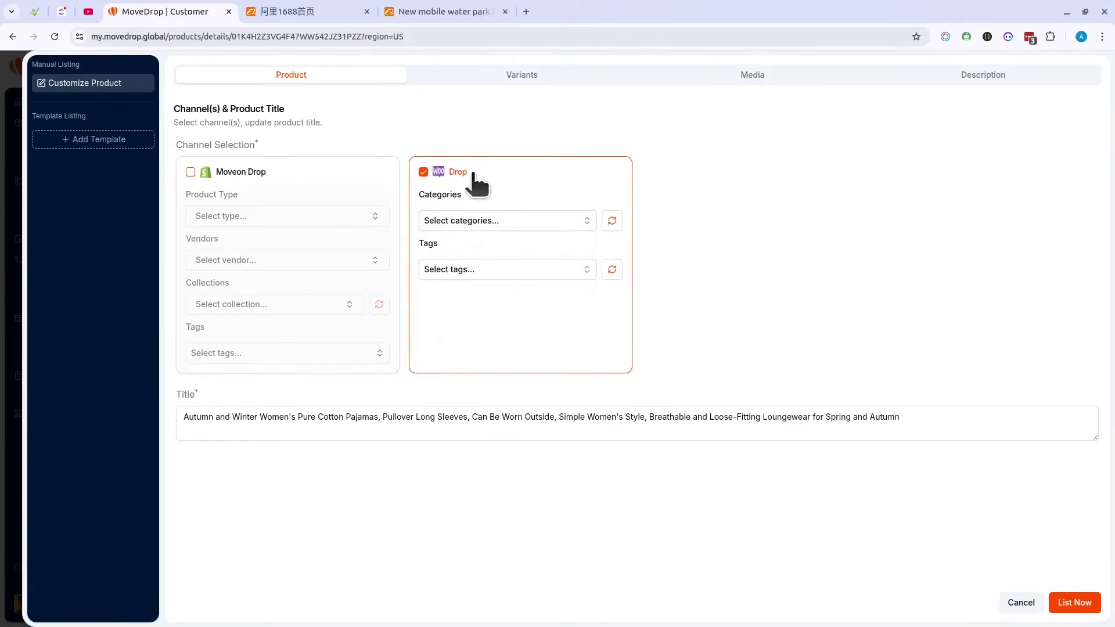
pyautogui.click(515, 220)
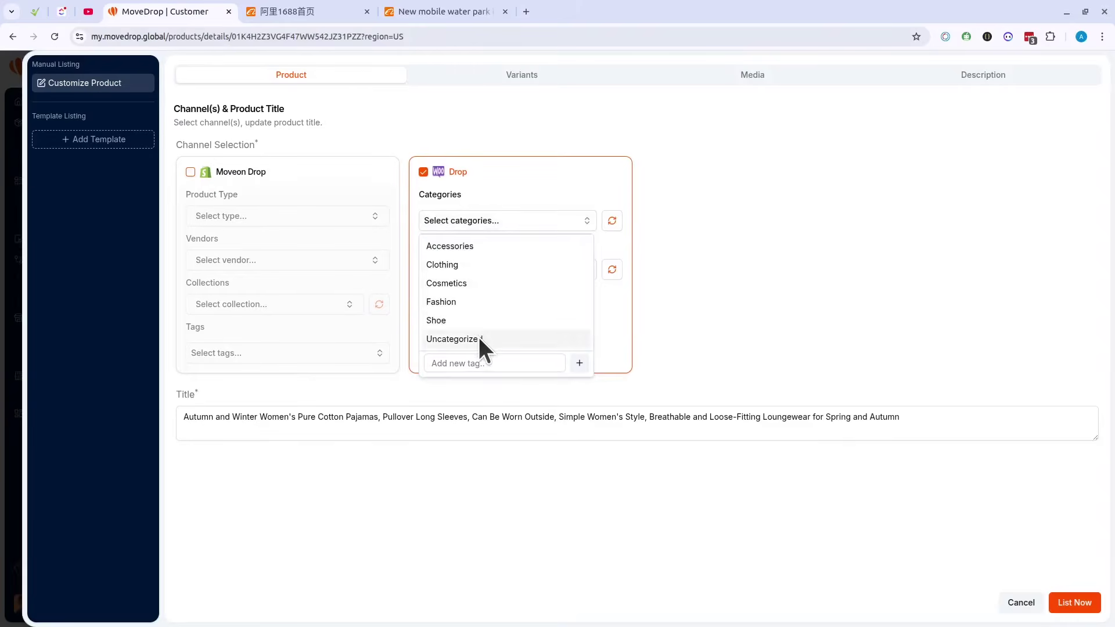
pyautogui.click(661, 253)
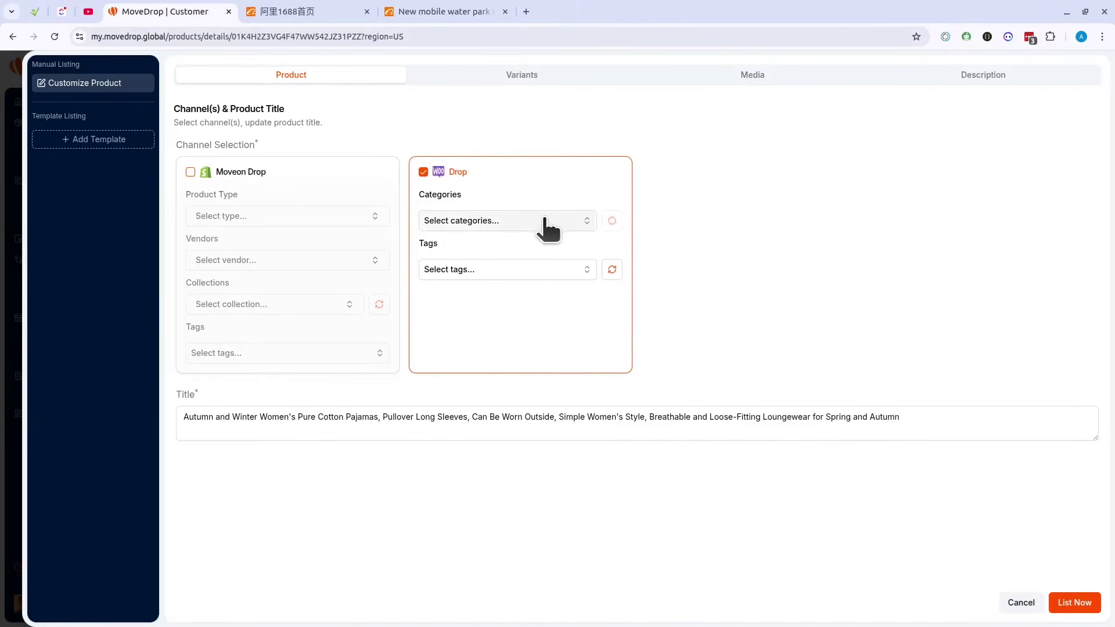
pyautogui.click(517, 221)
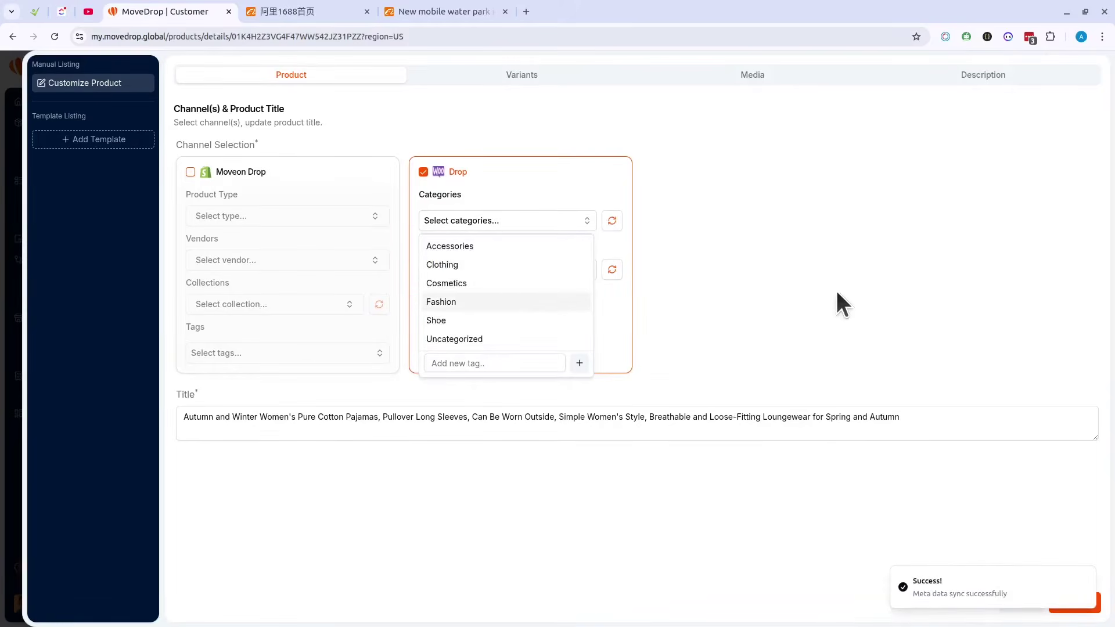
pyautogui.click(590, 267)
# Step: Assign the Clothing category and add the cloth and New Arrival tags
pyautogui.click(468, 271)
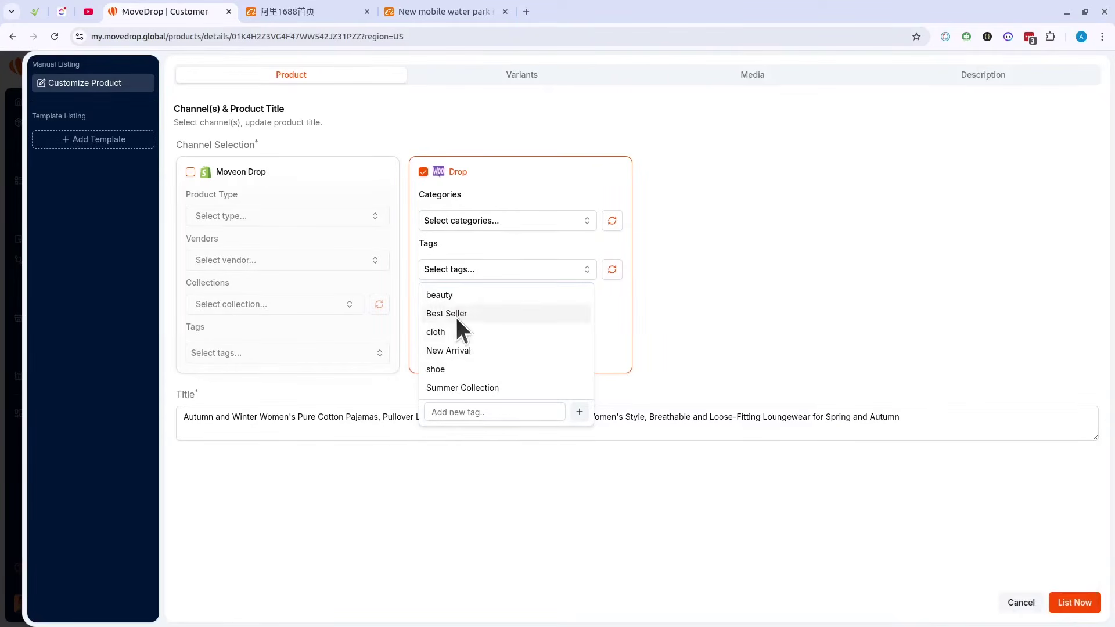
pyautogui.click(497, 226)
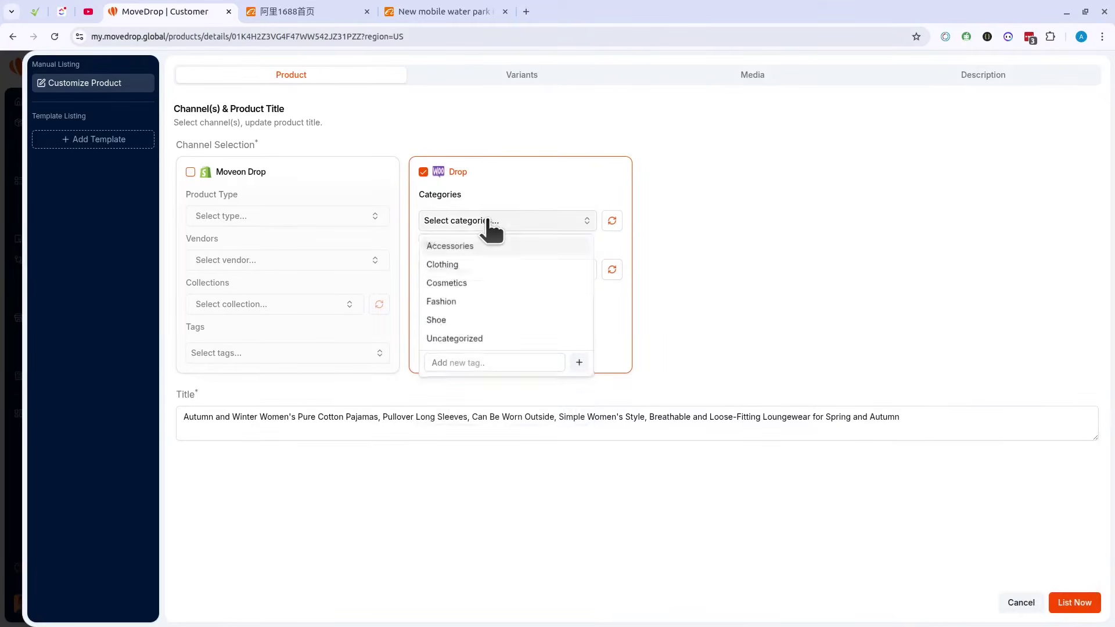
pyautogui.click(465, 265)
pyautogui.click(668, 266)
pyautogui.click(498, 282)
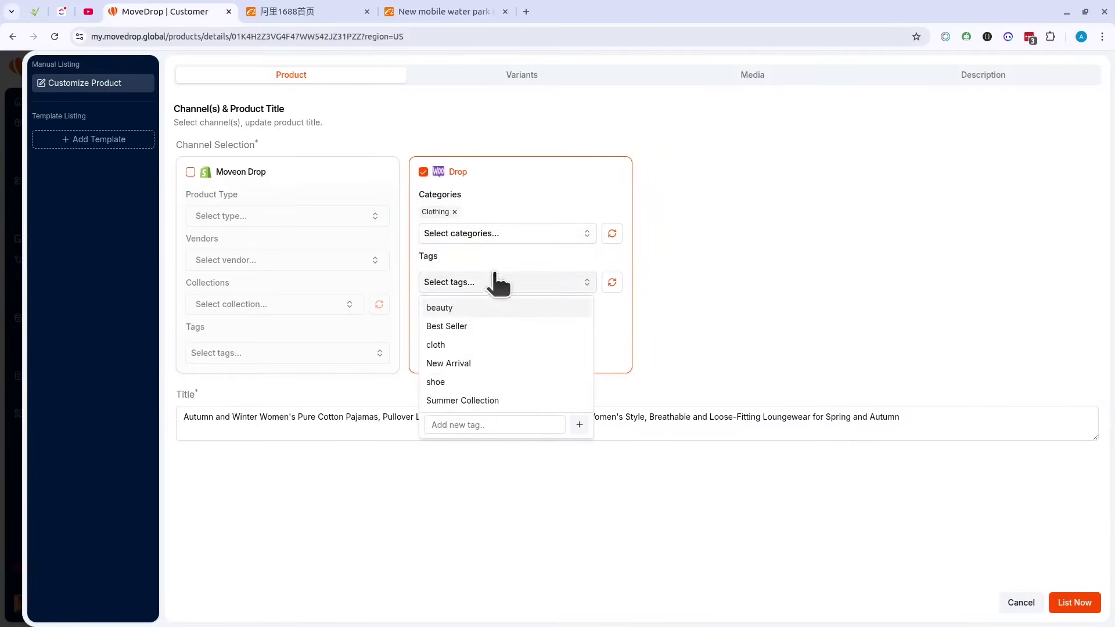
pyautogui.click(464, 344)
pyautogui.click(492, 379)
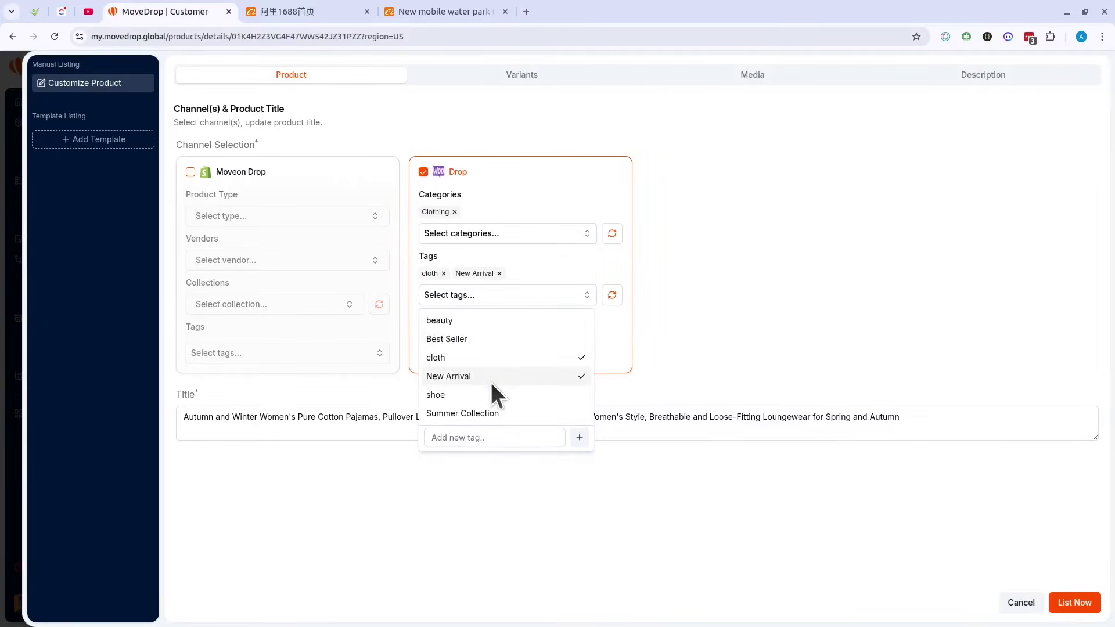
# Step: Edit the product title, selecting 'Spring and Autumn' at its end
pyautogui.click(198, 417)
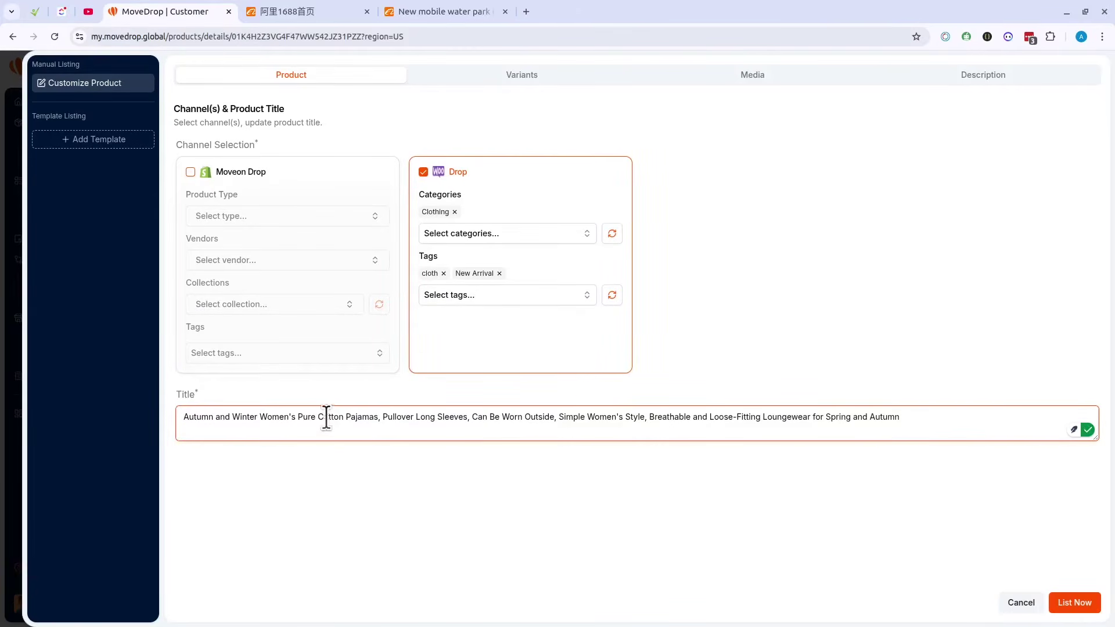
pyautogui.click(921, 417)
pyautogui.moveTo(921, 417); pyautogui.dragTo(827, 417)
pyautogui.click(577, 486)
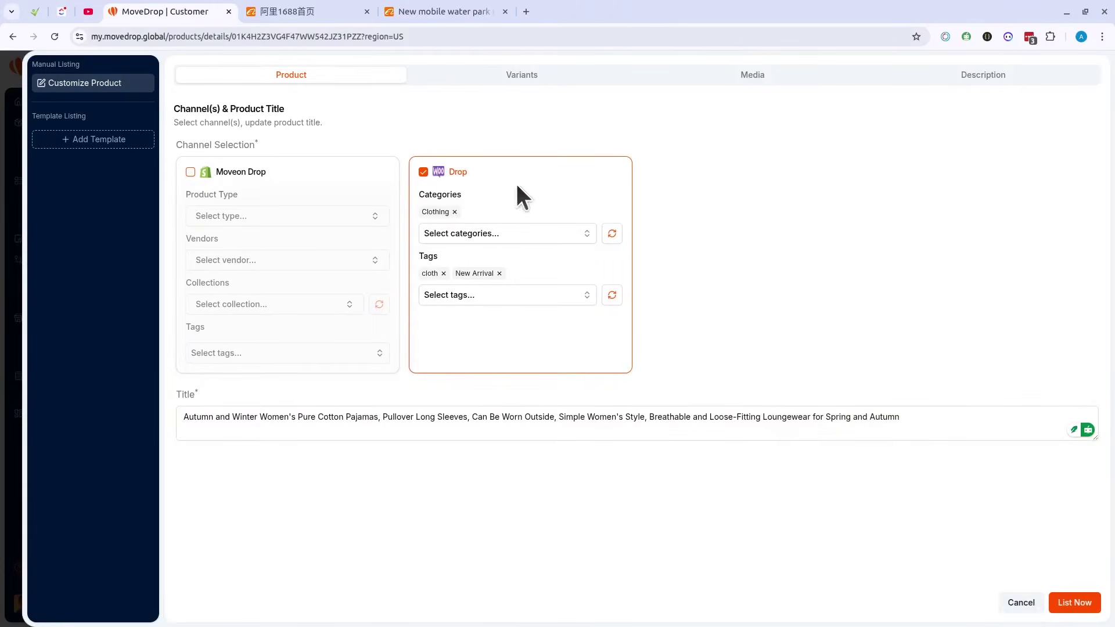
# Step: Open the variants' shipping method options (Women's Sleepwear, 0.65 kg) and the destination country list
pyautogui.click(499, 89)
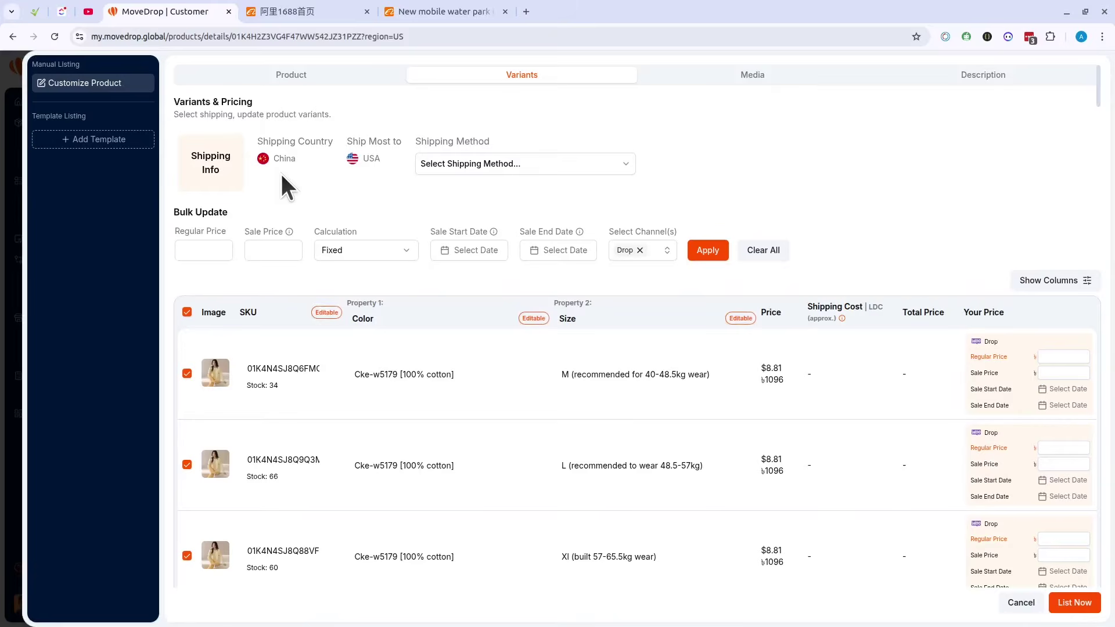
pyautogui.click(465, 168)
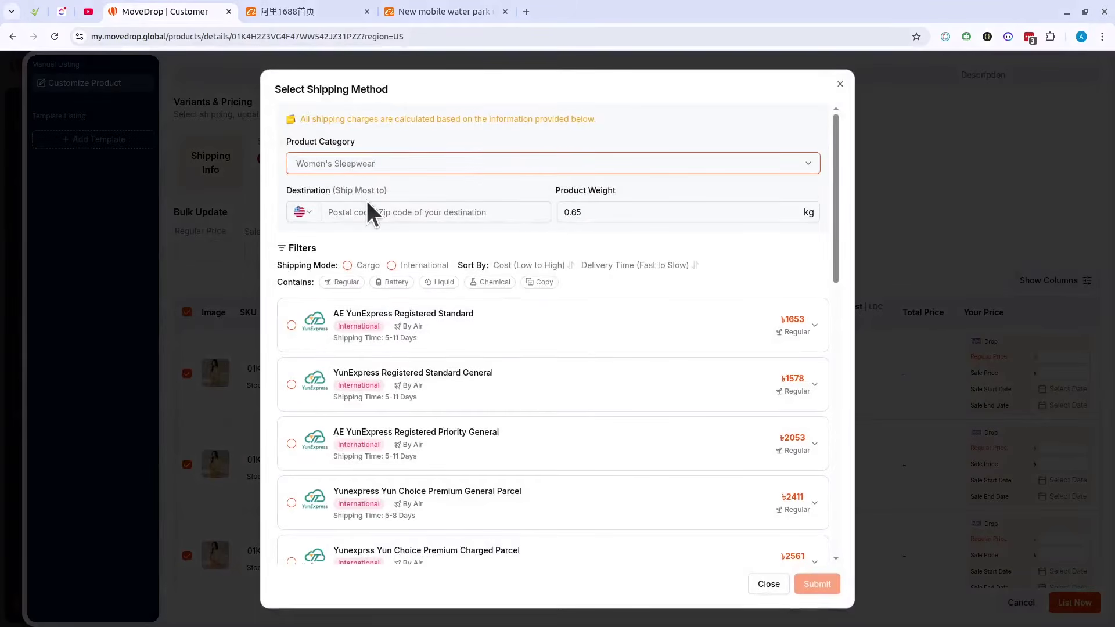
pyautogui.click(319, 203)
pyautogui.click(303, 212)
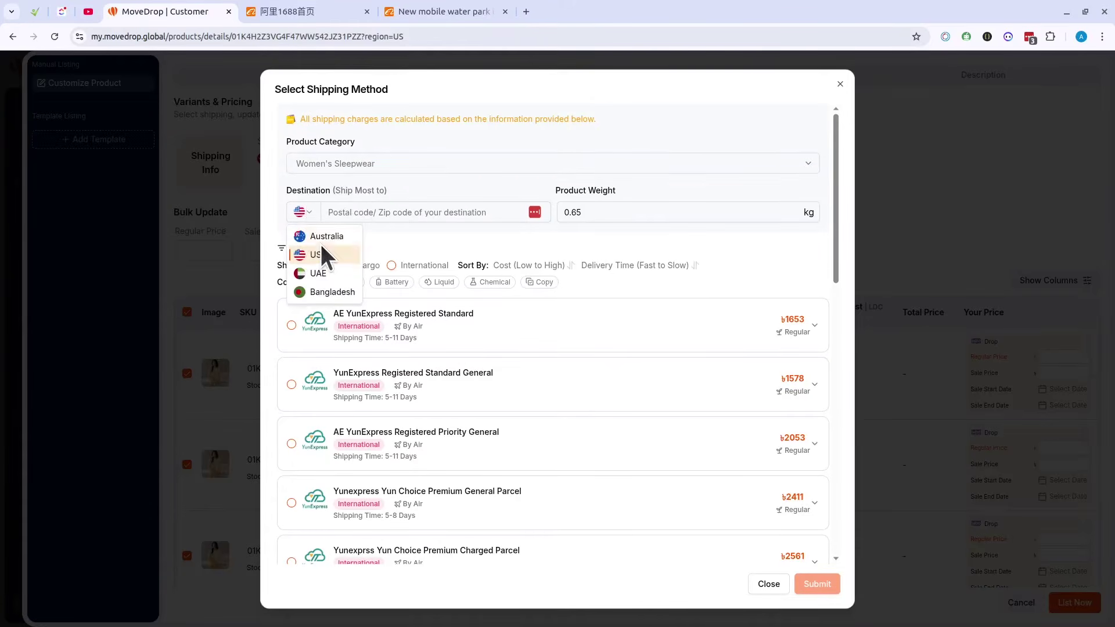
# Step: Set the shipping destination country to Bangladesh and browse its shipping options
pyautogui.click(323, 292)
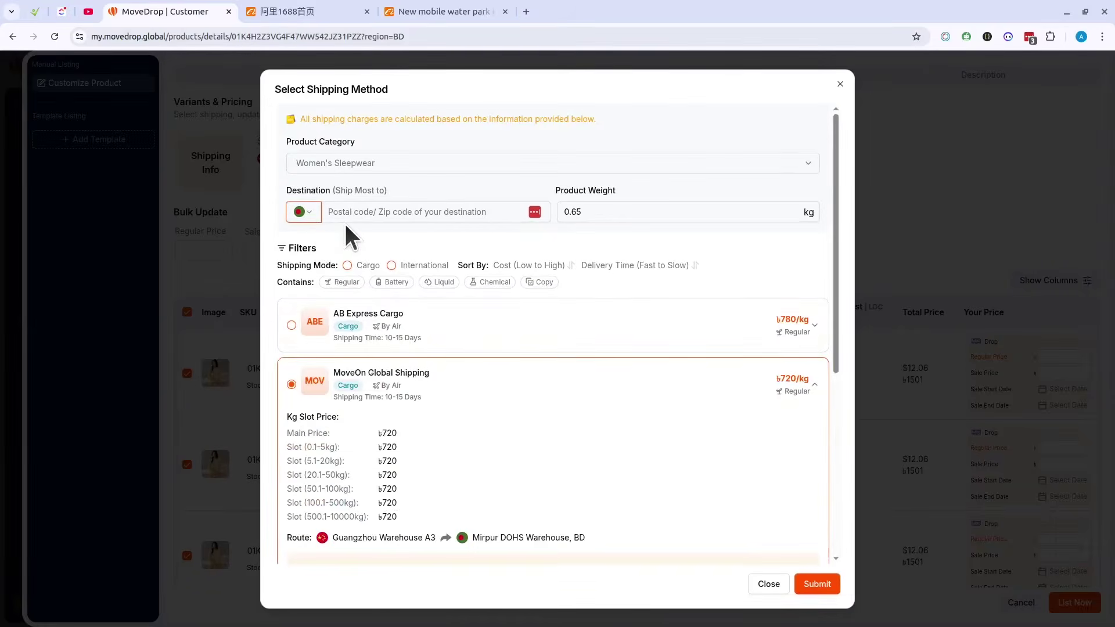
pyautogui.scroll(-5, 413, 348)
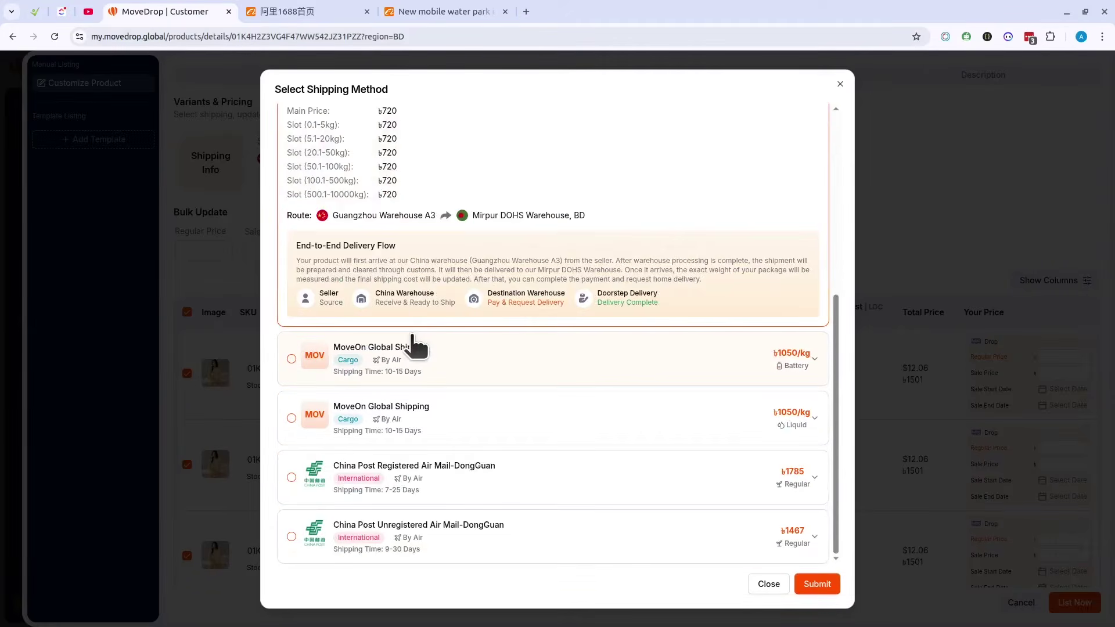
pyautogui.scroll(5, 414, 347)
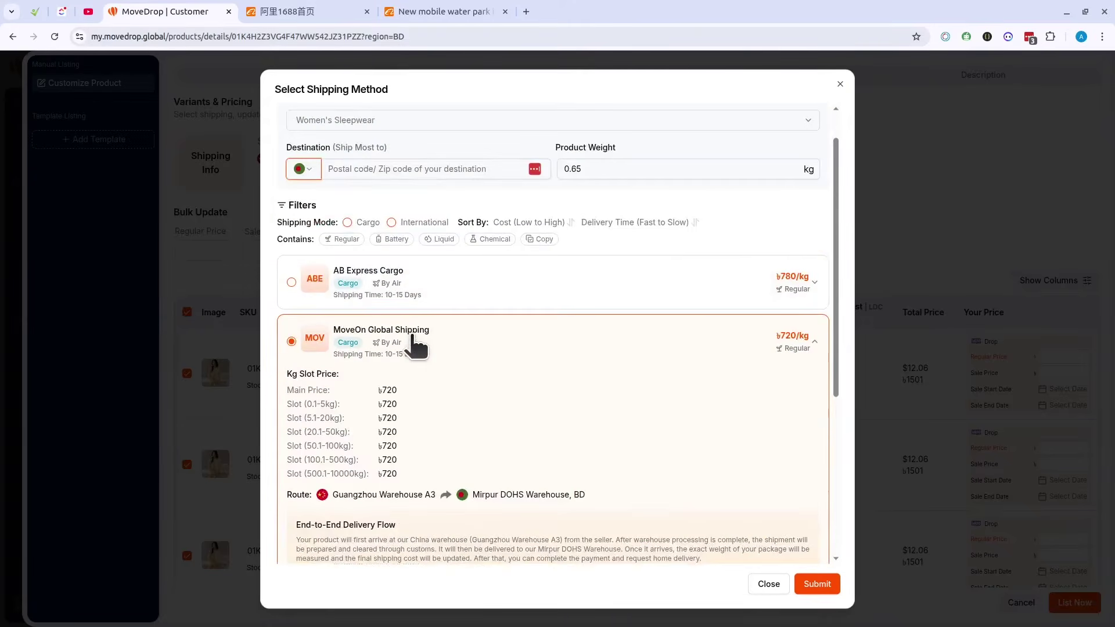
pyautogui.scroll(-5, 414, 347)
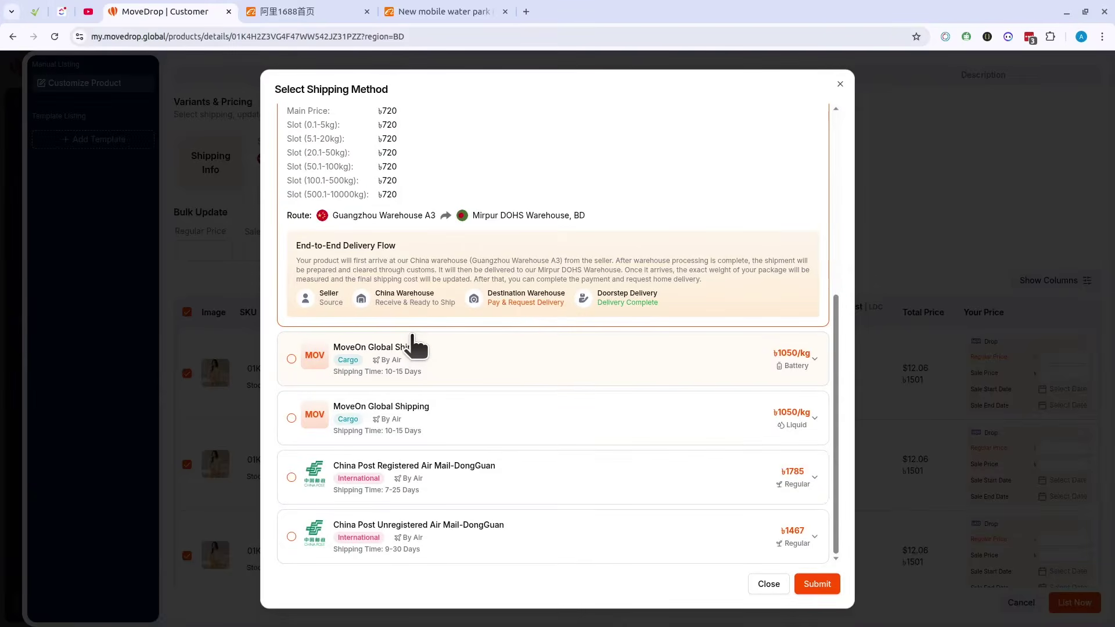
pyautogui.scroll(3, 411, 337)
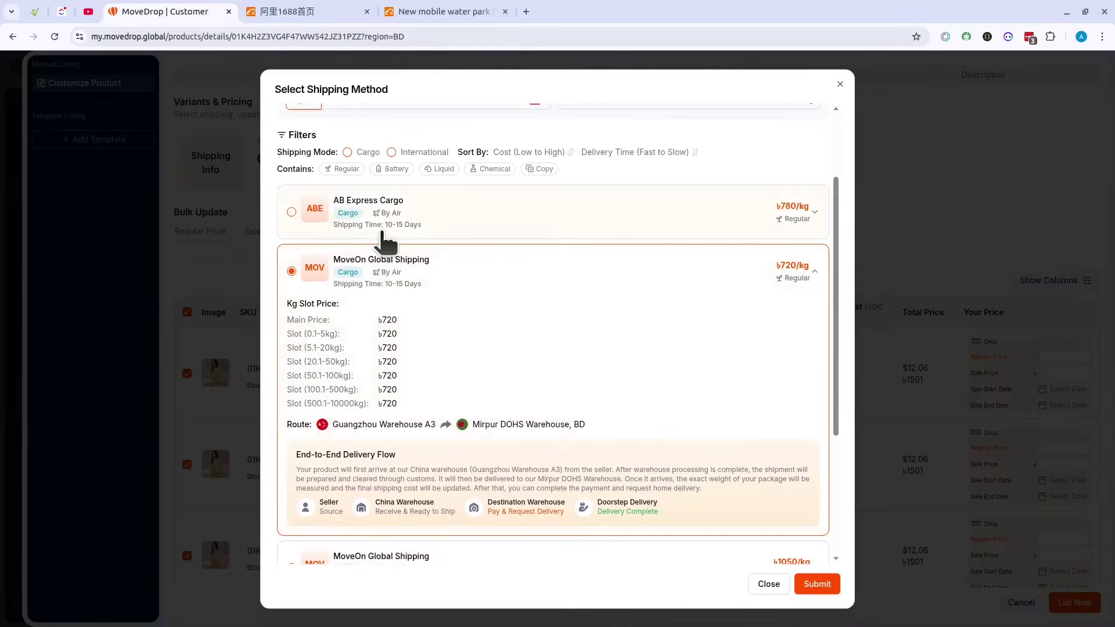
pyautogui.scroll(2, 372, 247)
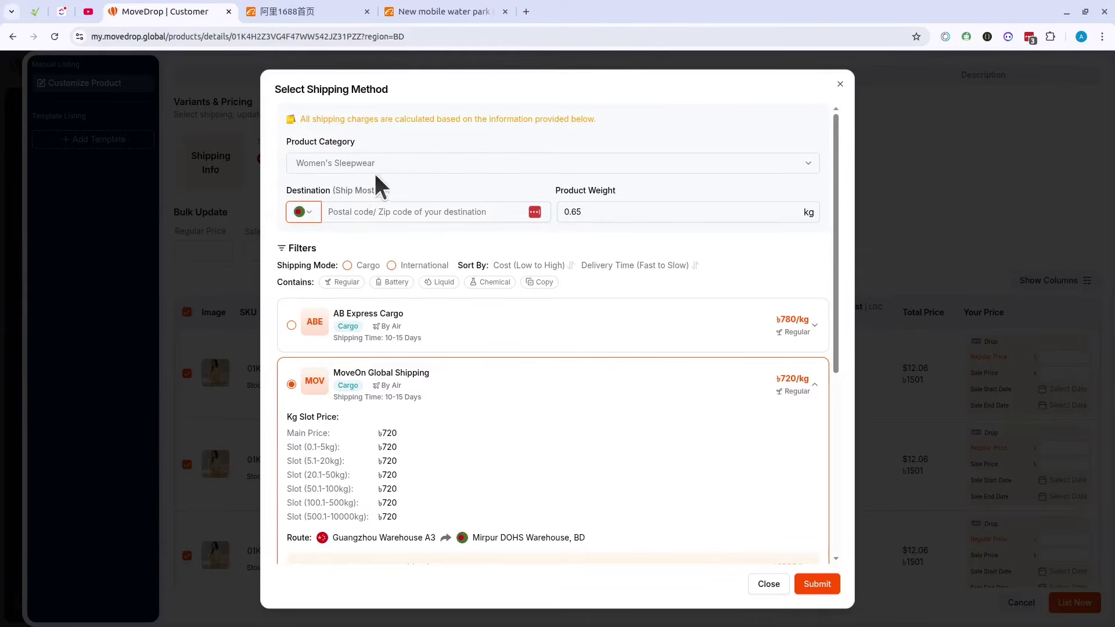
# Step: Check the product category list and review MoveOn Global Shipping cargo at ৳720/kg
pyautogui.click(384, 168)
pyautogui.scroll(-3, 384, 255)
pyautogui.scroll(3, 411, 256)
pyautogui.click(452, 124)
pyautogui.scroll(-3, 399, 261)
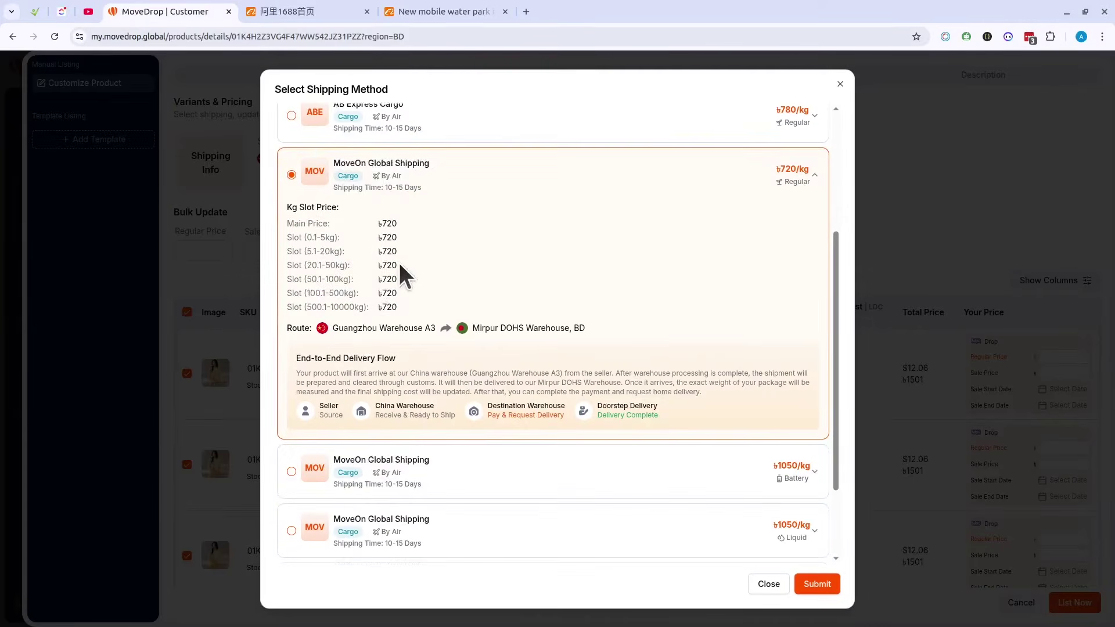
pyautogui.scroll(3, 467, 265)
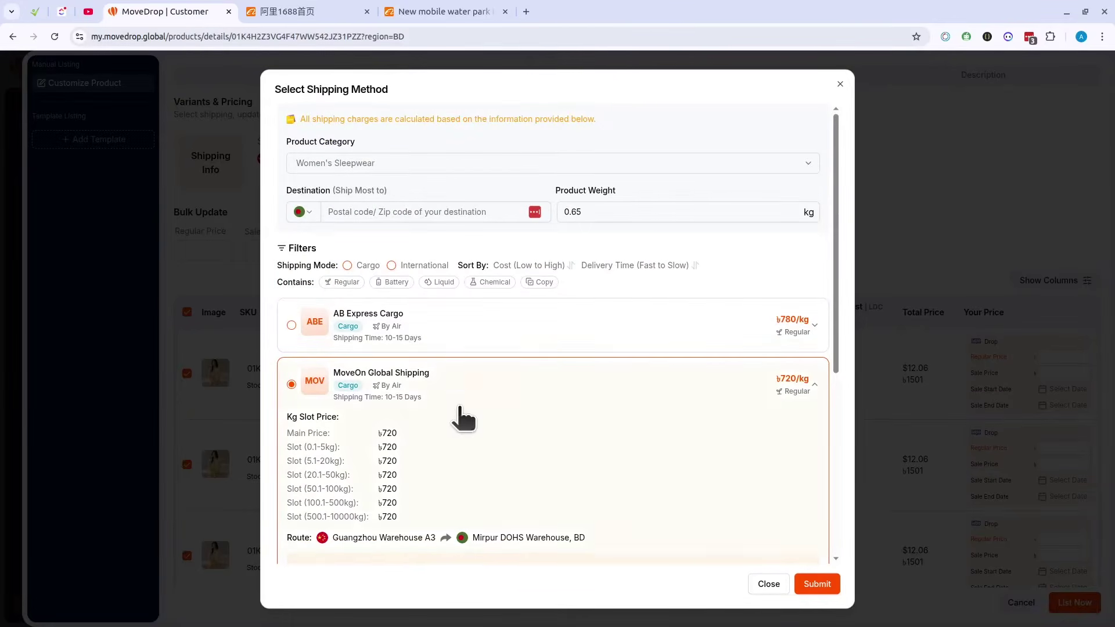
pyautogui.scroll(-2, 458, 417)
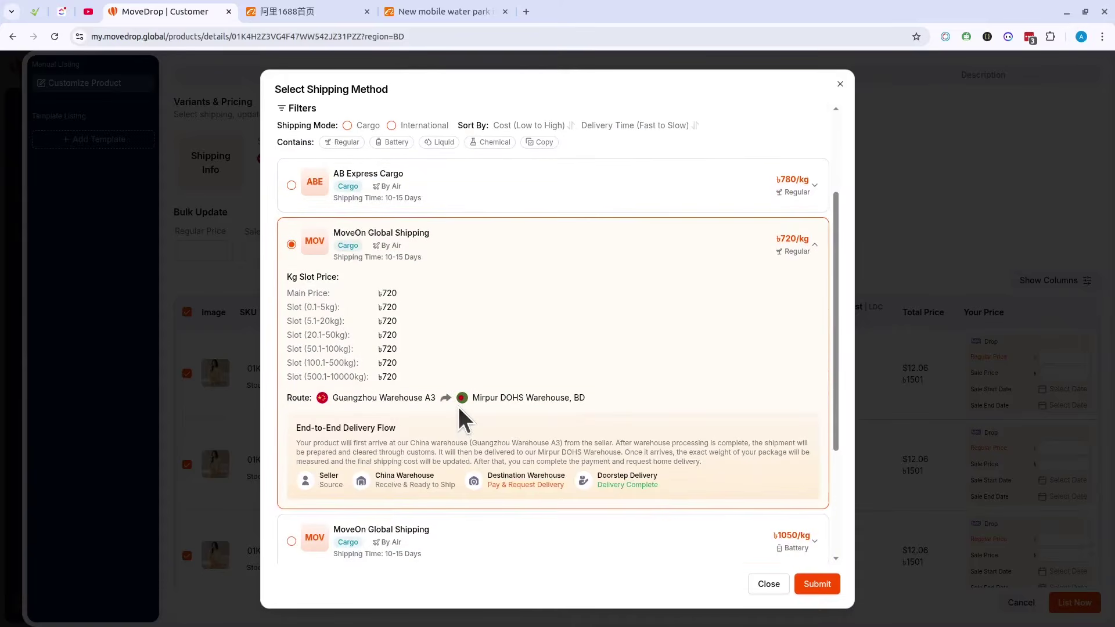
pyautogui.scroll(2, 457, 404)
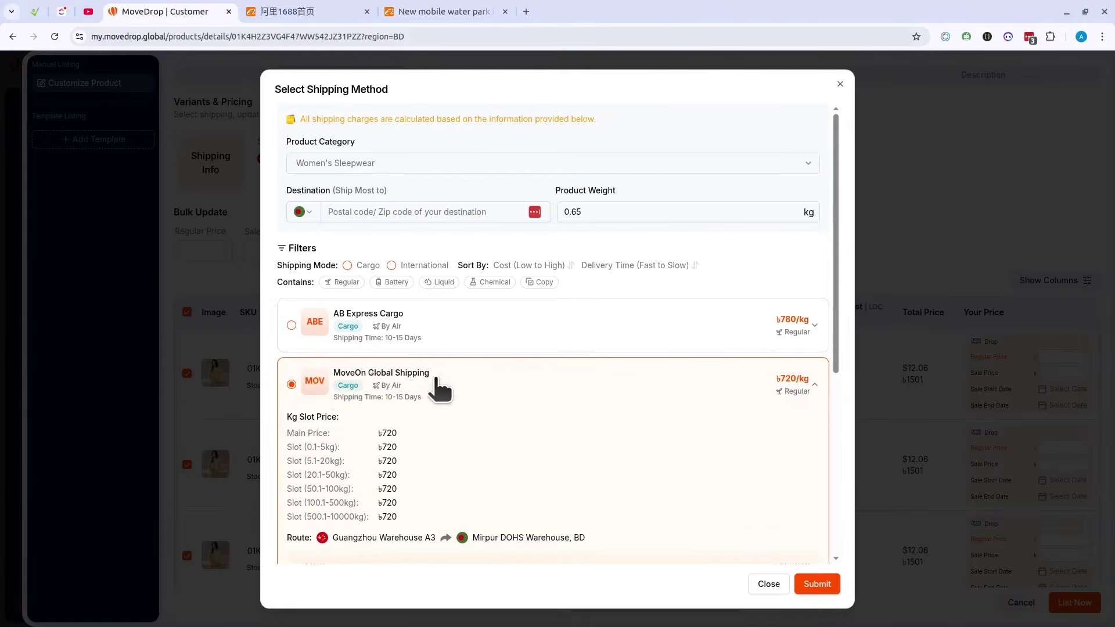
pyautogui.scroll(-4, 440, 390)
pyautogui.scroll(-1, 448, 428)
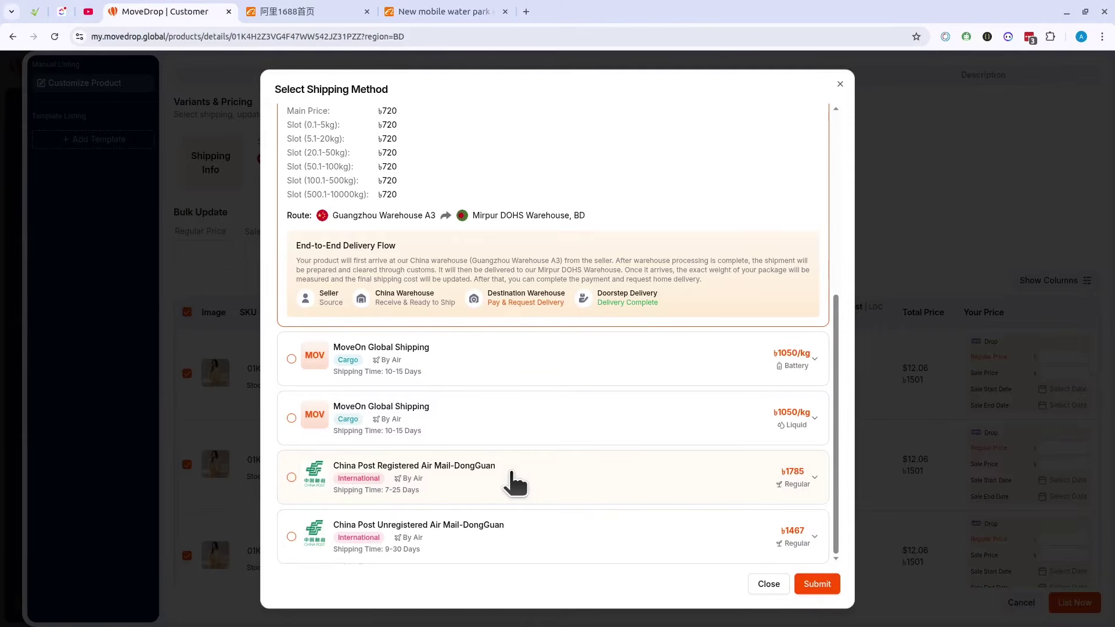
pyautogui.scroll(5, 512, 473)
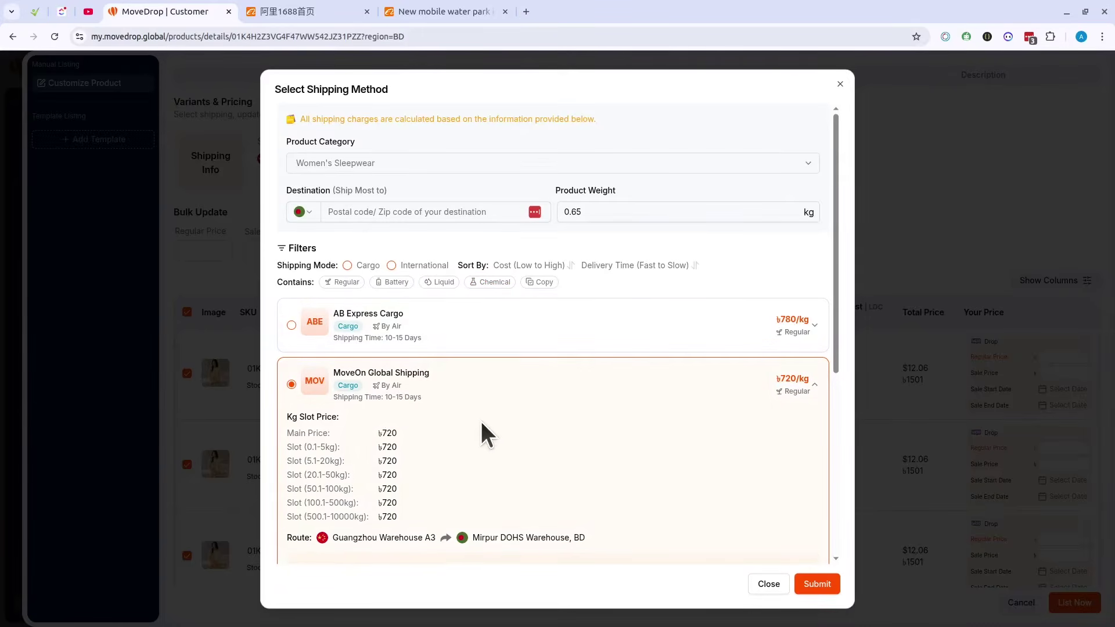
pyautogui.scroll(-4, 431, 409)
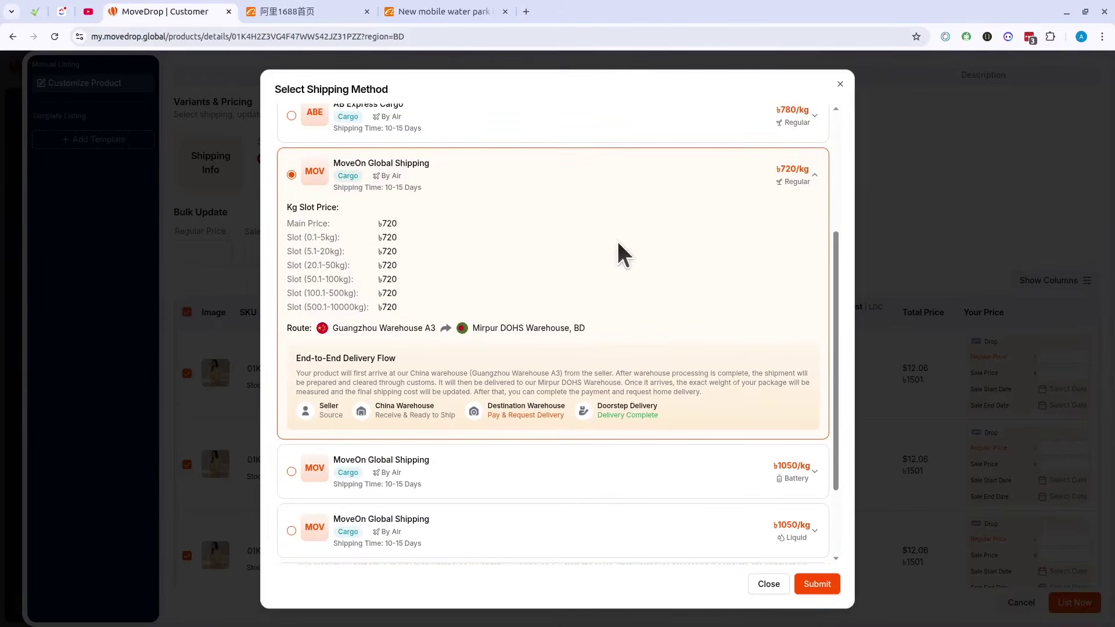
pyautogui.scroll(5, 430, 302)
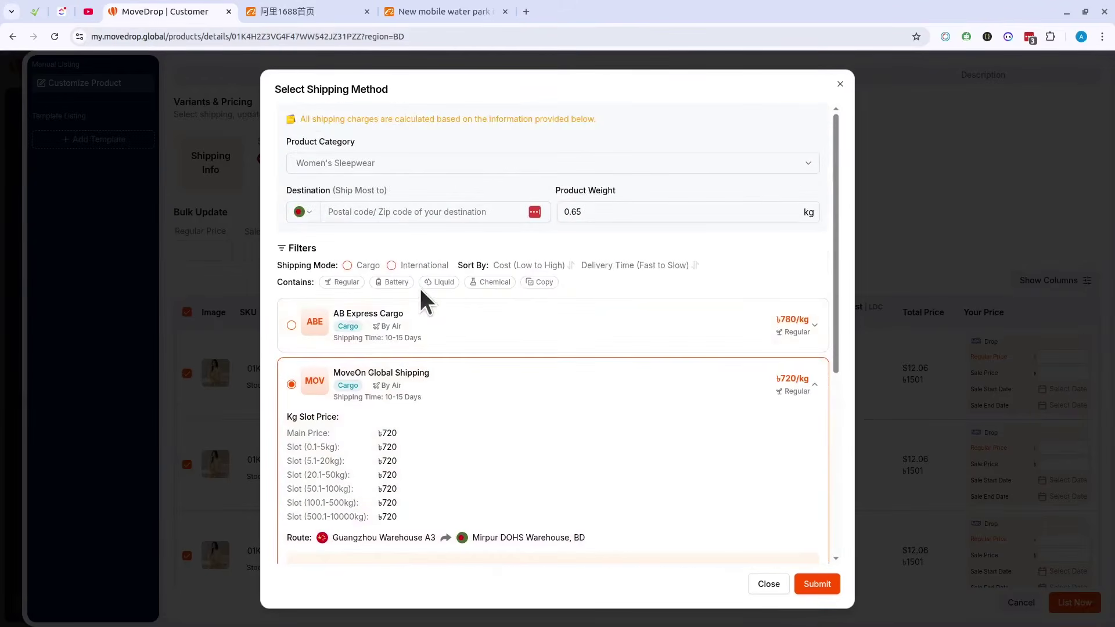
pyautogui.scroll(-5, 695, 412)
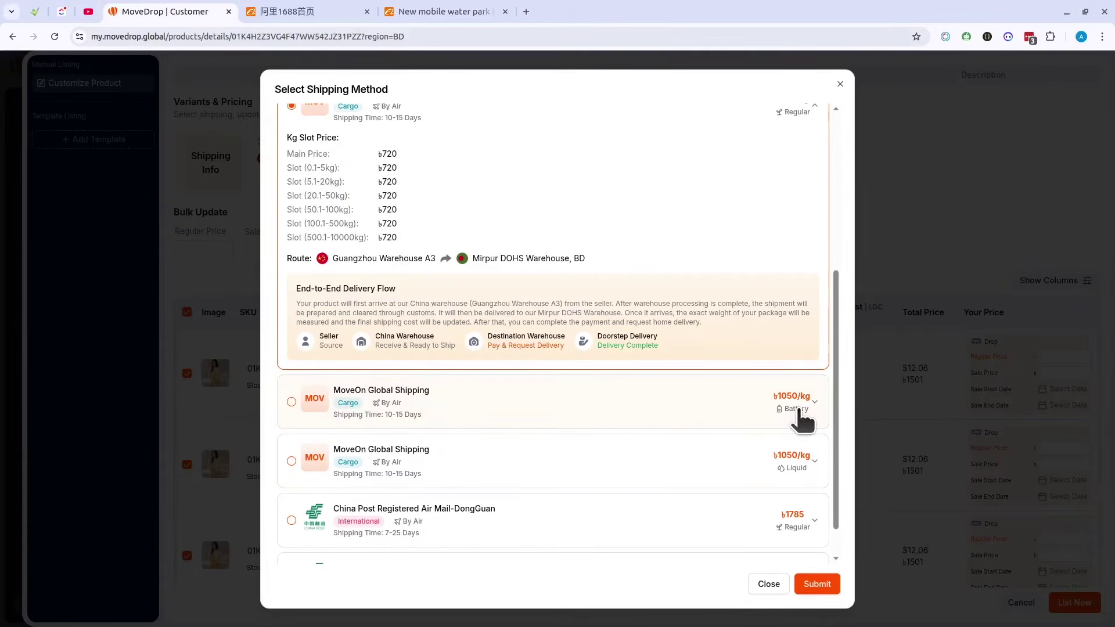
pyautogui.scroll(-1, 796, 472)
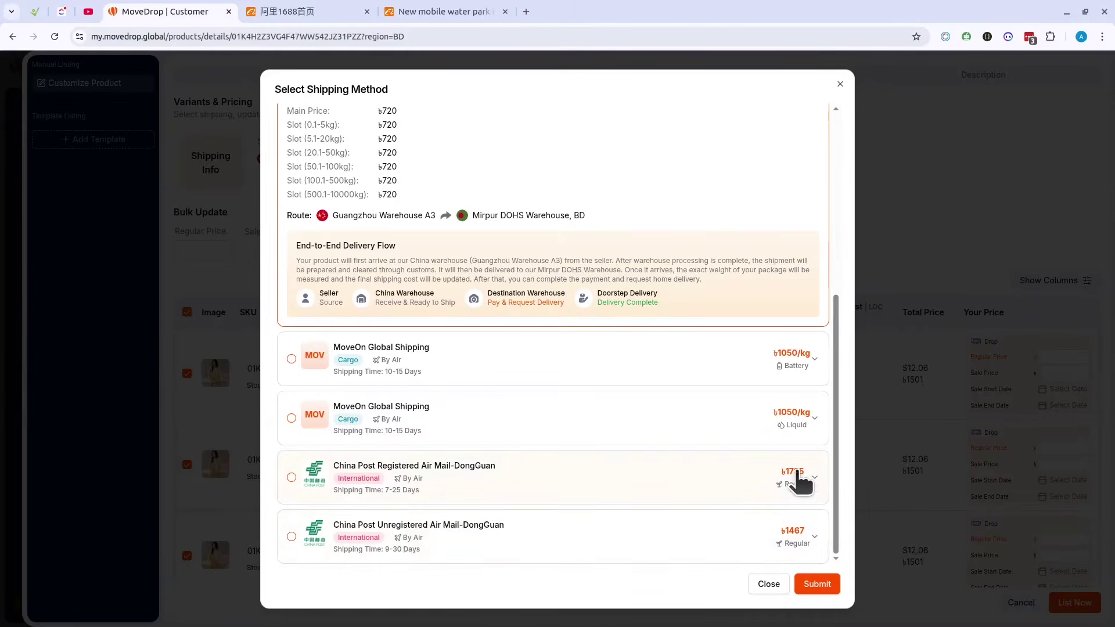
pyautogui.scroll(3, 767, 491)
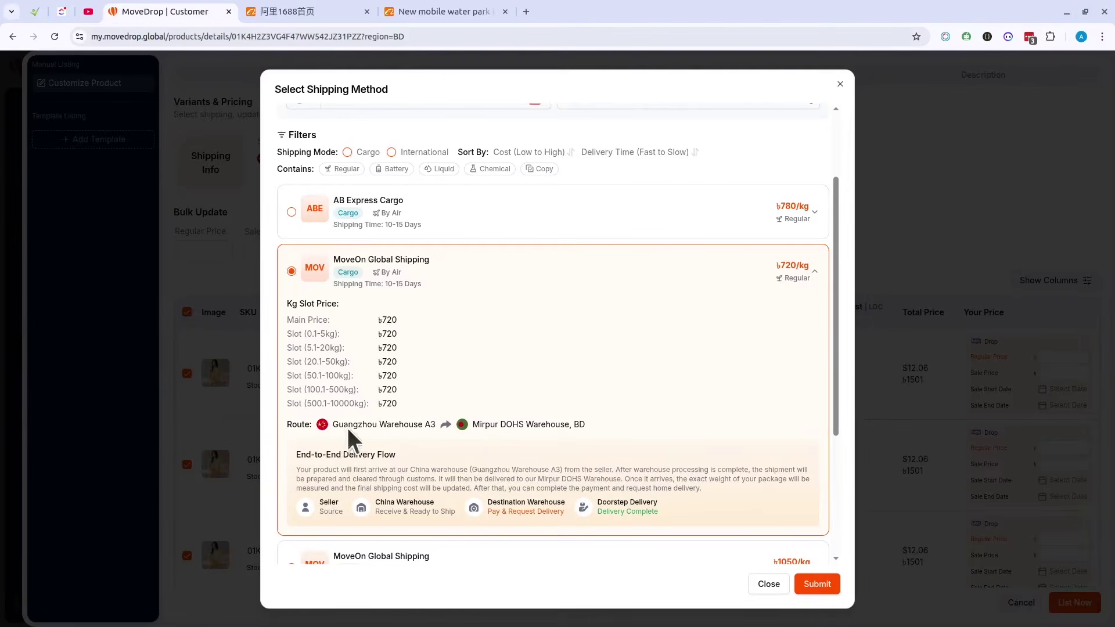
pyautogui.scroll(-2, 403, 399)
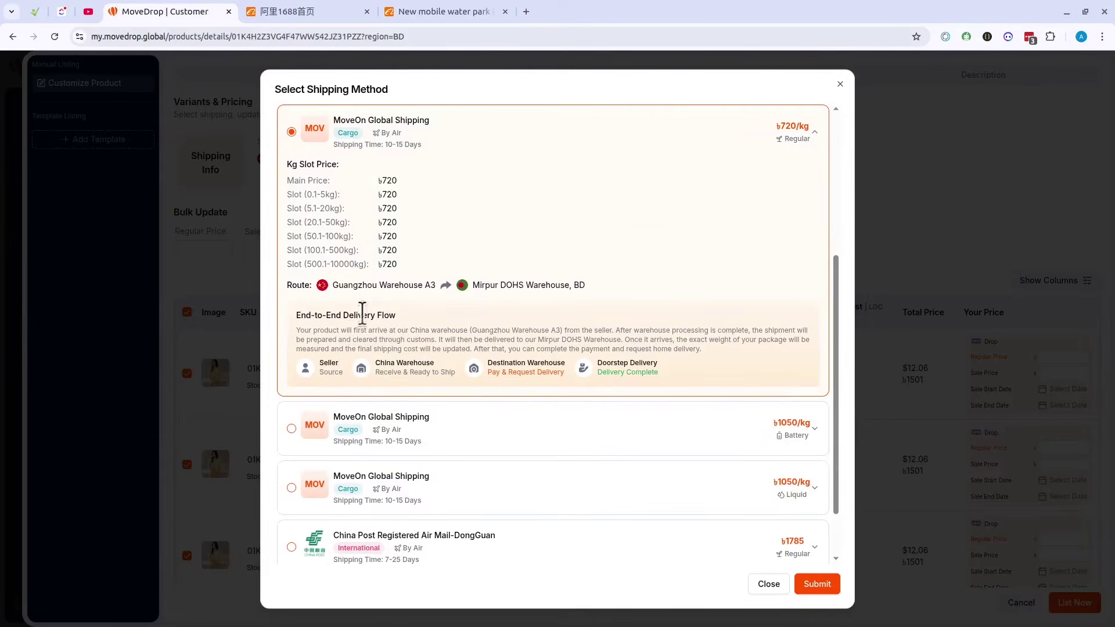
pyautogui.scroll(1, 362, 313)
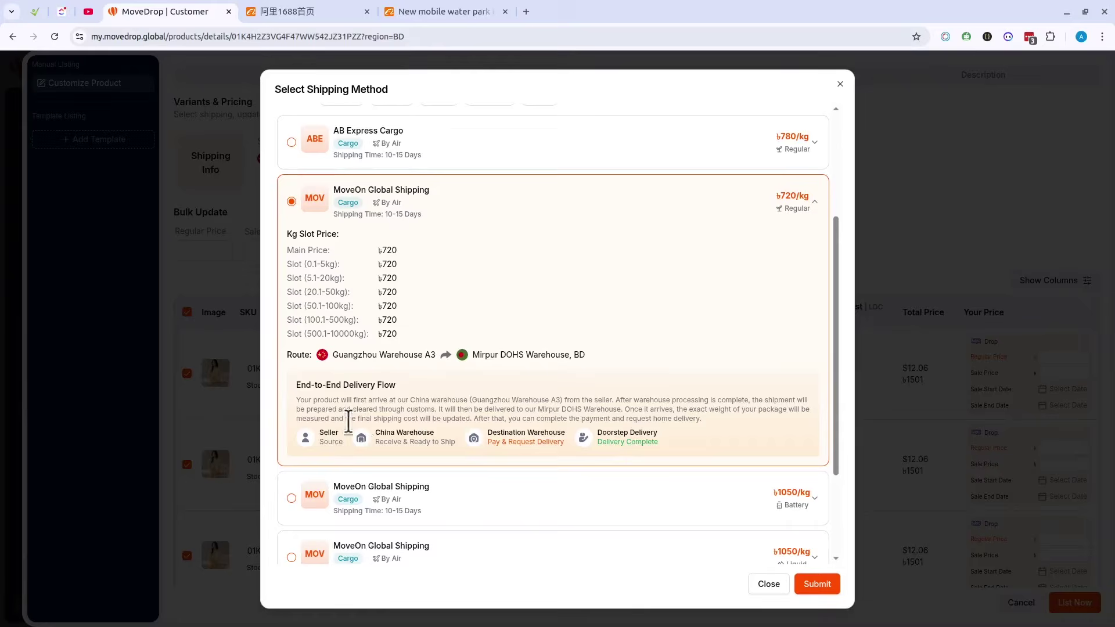
pyautogui.scroll(-1, 673, 419)
pyautogui.scroll(-3, 674, 419)
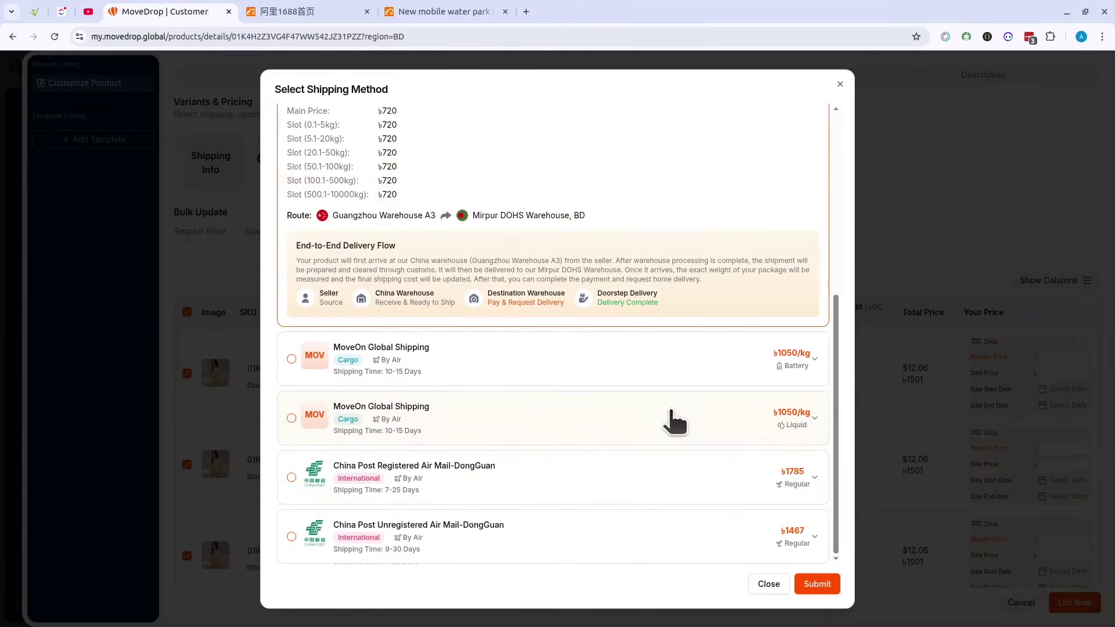
# Step: Compare China Post Registered Air Mail, then submit MoveOn Global Shipping to Bangladesh
pyautogui.click(551, 469)
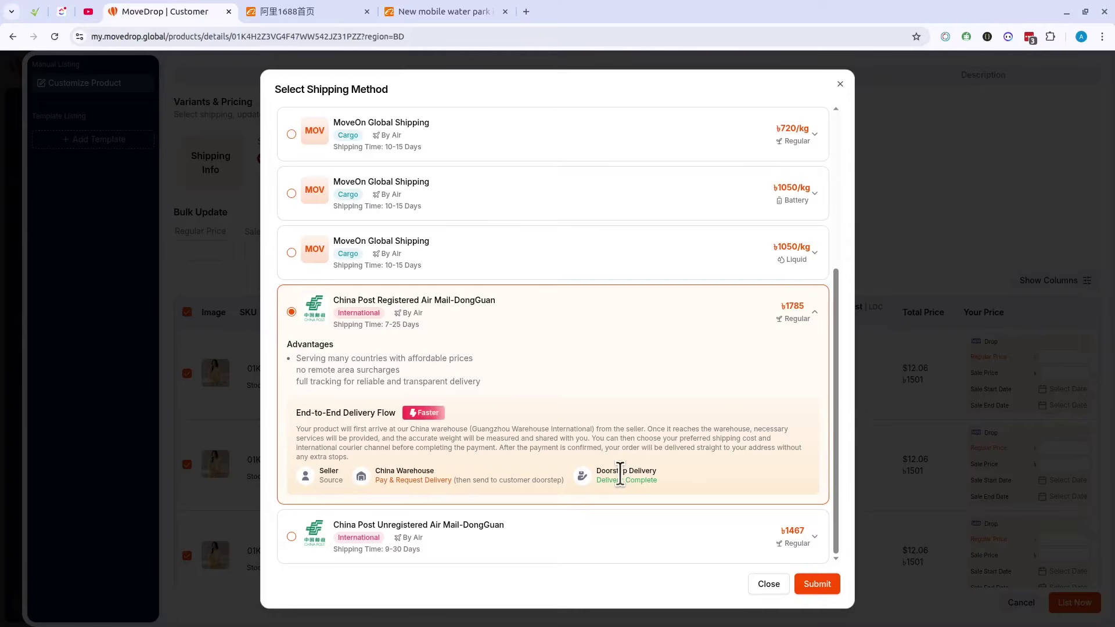
pyautogui.scroll(4, 620, 475)
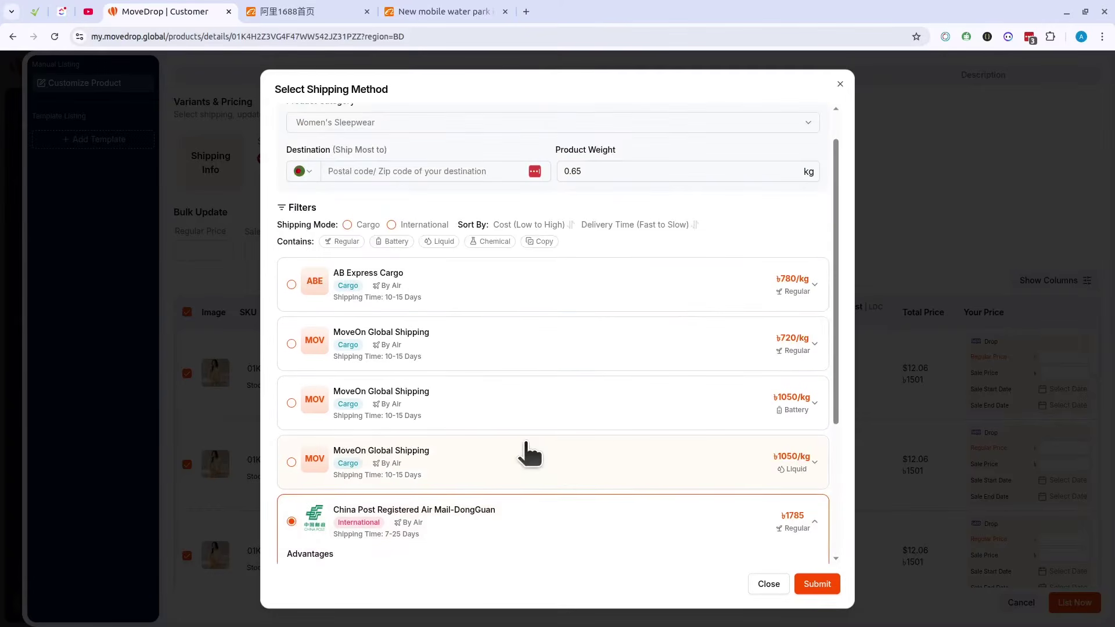
pyautogui.click(526, 354)
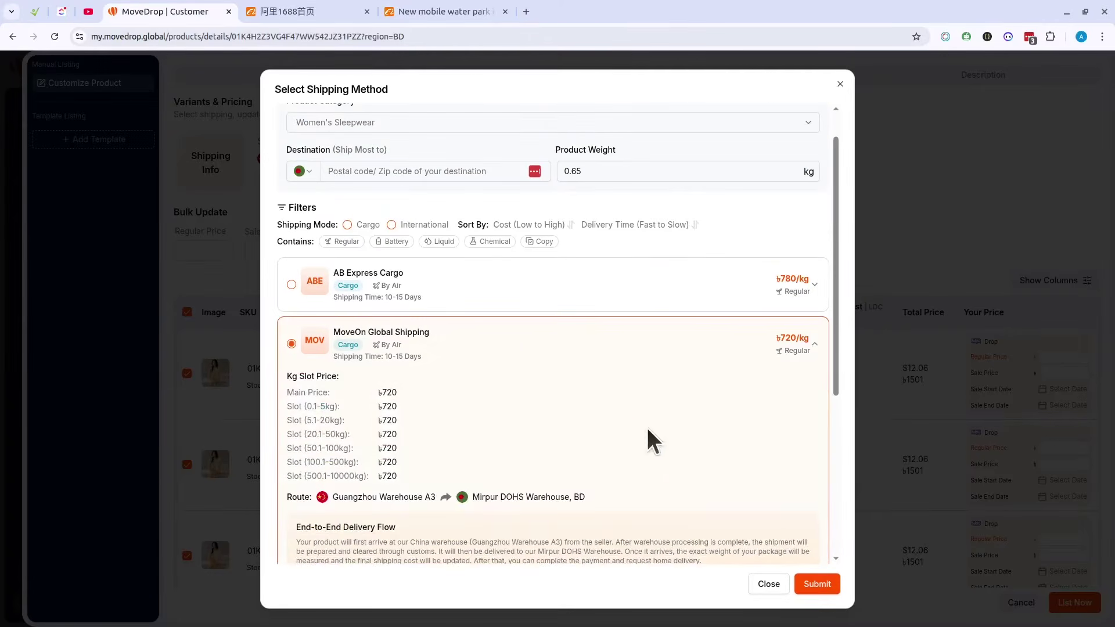
pyautogui.click(819, 584)
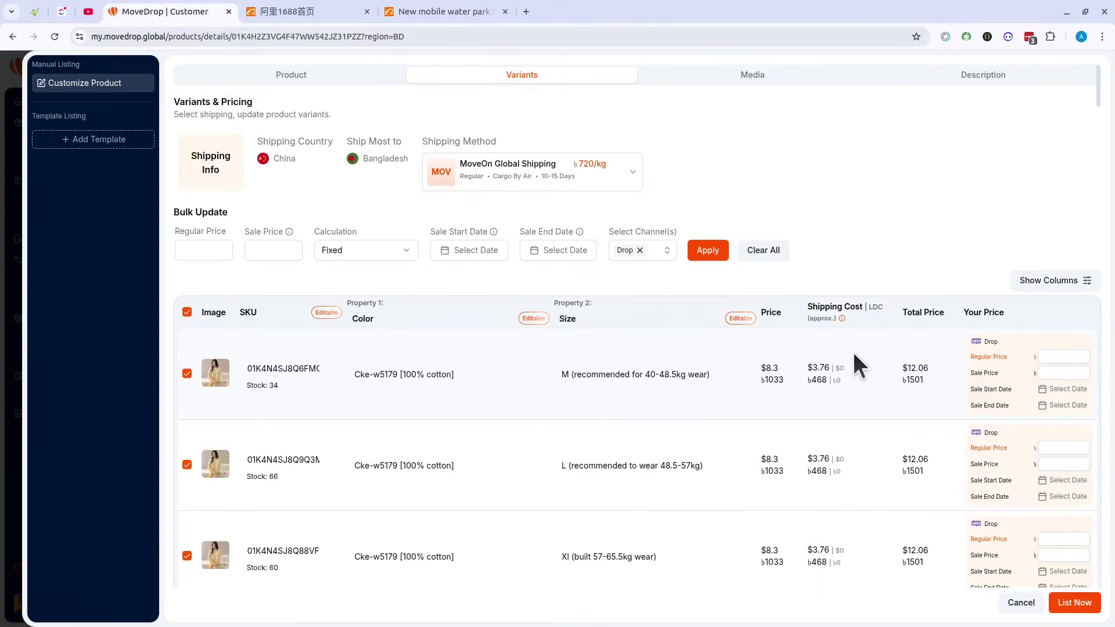
# Step: Confirm MoveOn Global Shipping again, giving M, L and XL variants ৳1501 ($12.06) totals
pyautogui.doubleClick(916, 380)
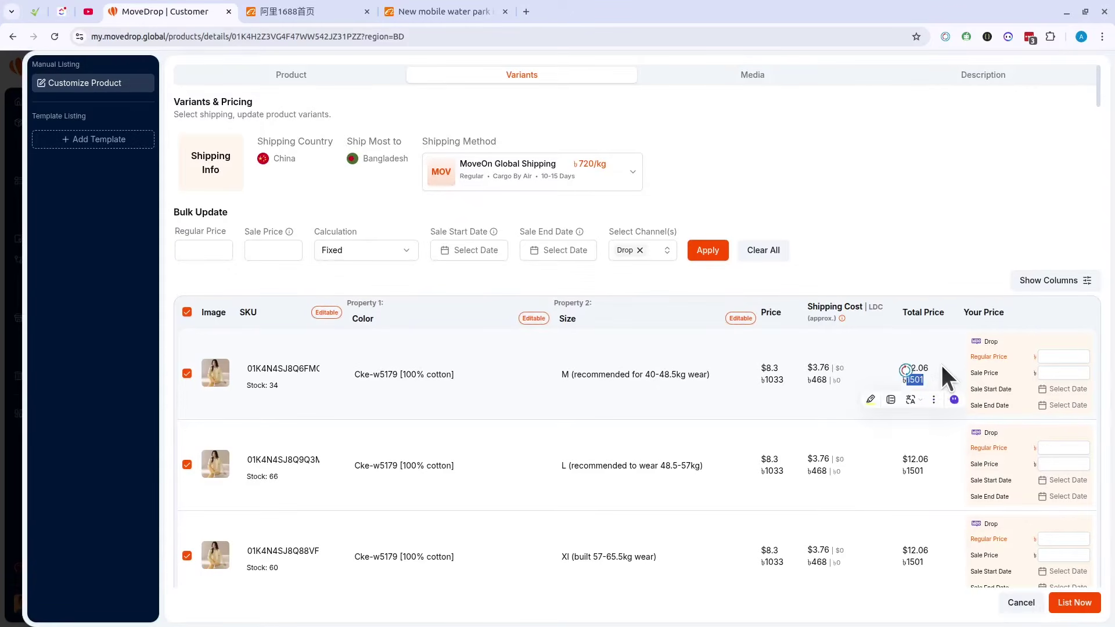
pyautogui.click(885, 370)
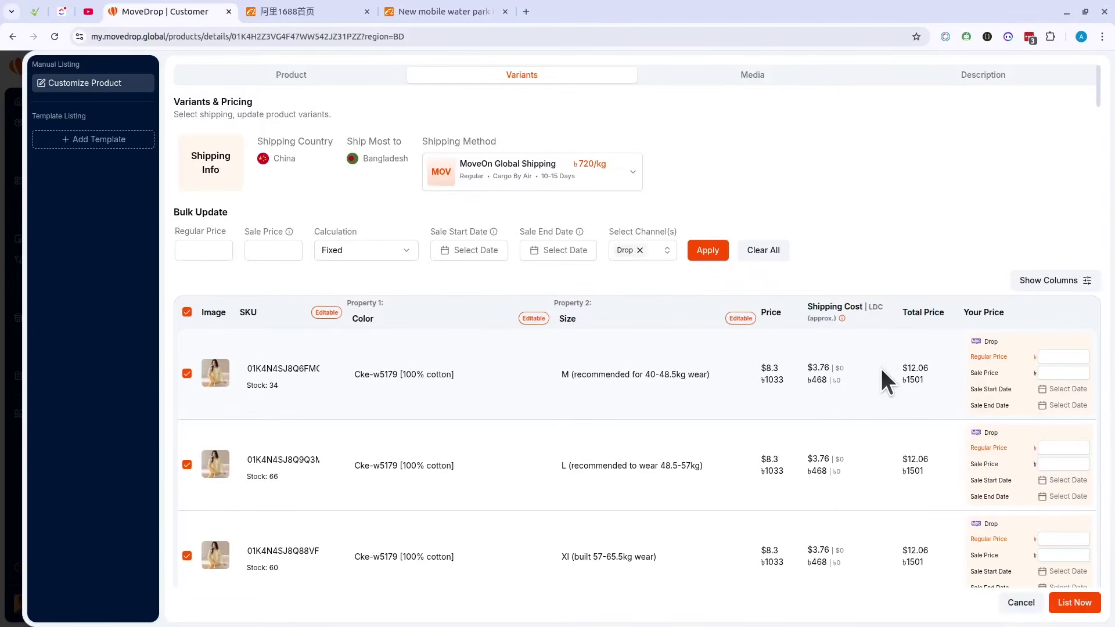
pyautogui.click(599, 167)
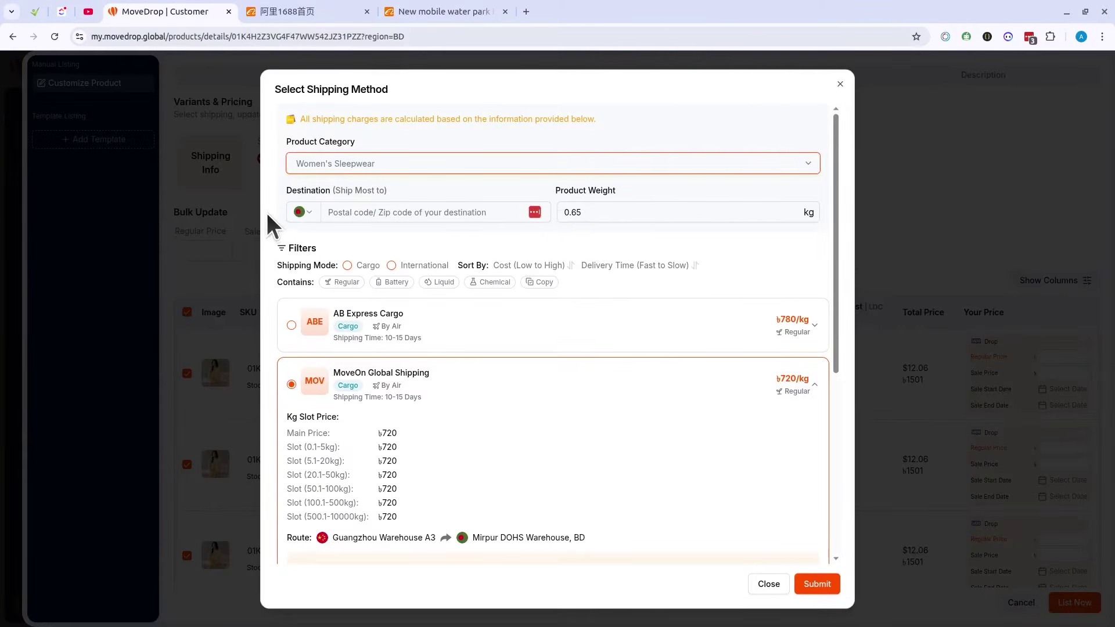
pyautogui.click(288, 17)
pyautogui.click(193, 12)
pyautogui.click(943, 232)
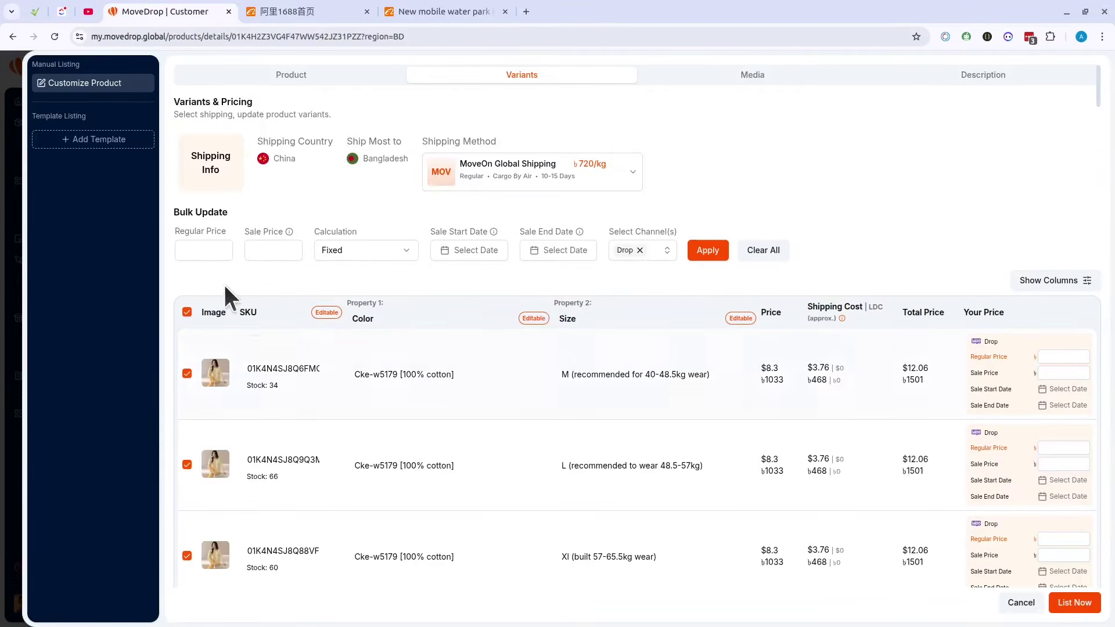
# Step: Bulk-apply a regular price of 3000 and a sale price of 2500 to all variants
pyautogui.click(212, 256)
pyautogui.write('3')
pyautogui.click(262, 250)
pyautogui.write('2500')
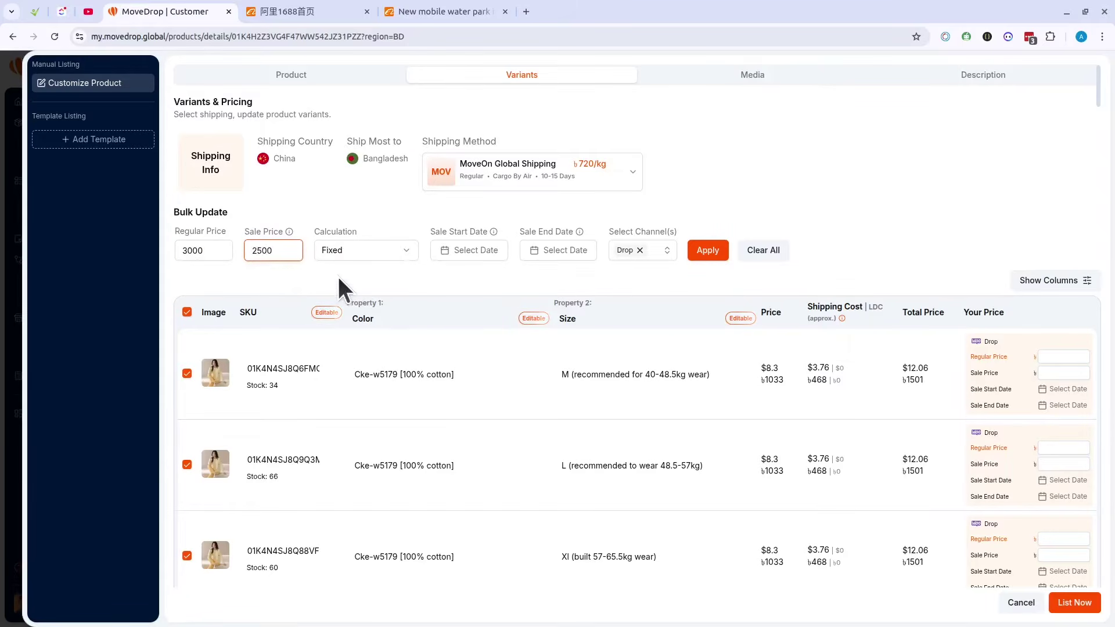
pyautogui.click(337, 284)
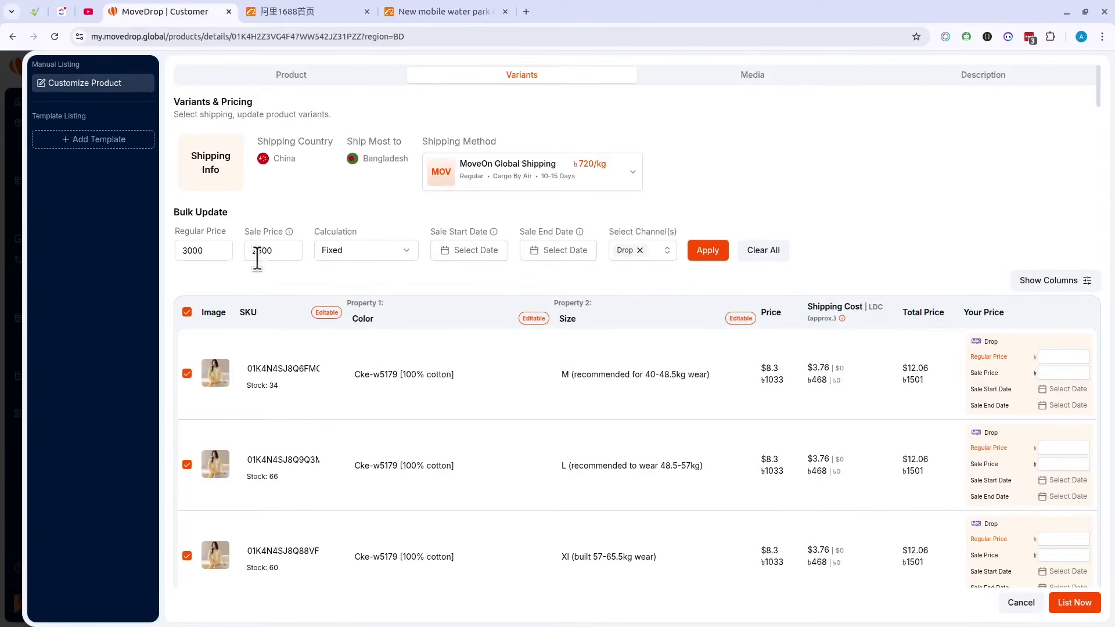
pyautogui.click(706, 256)
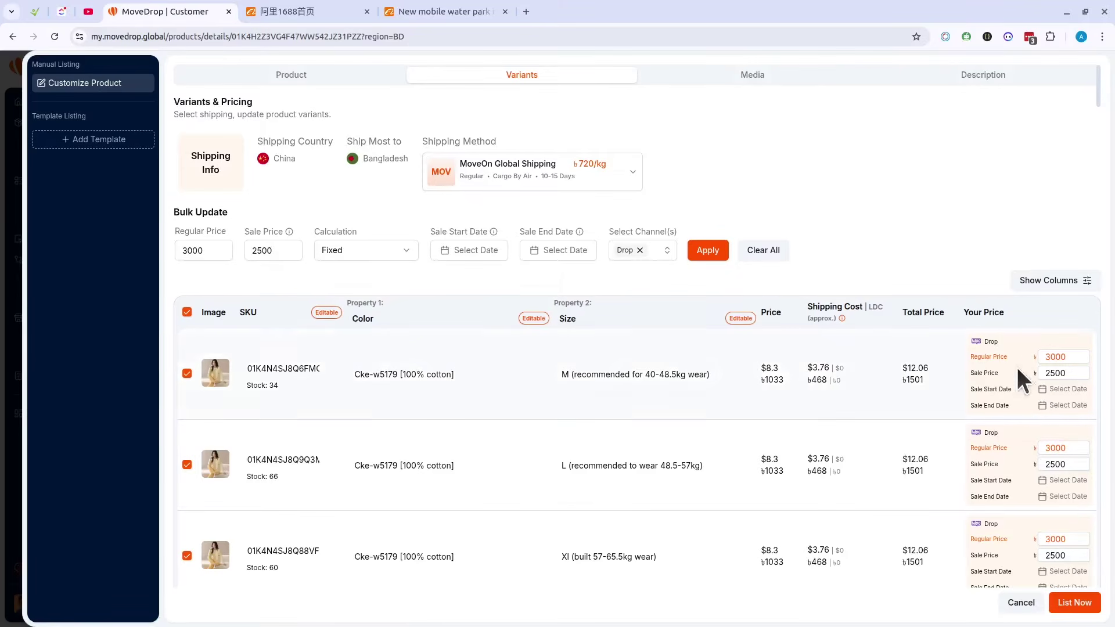
# Step: Change the M variant's sale price to 2600 and the XL variant's to 2400
pyautogui.click(1062, 357)
pyautogui.scroll(-8, 1066, 442)
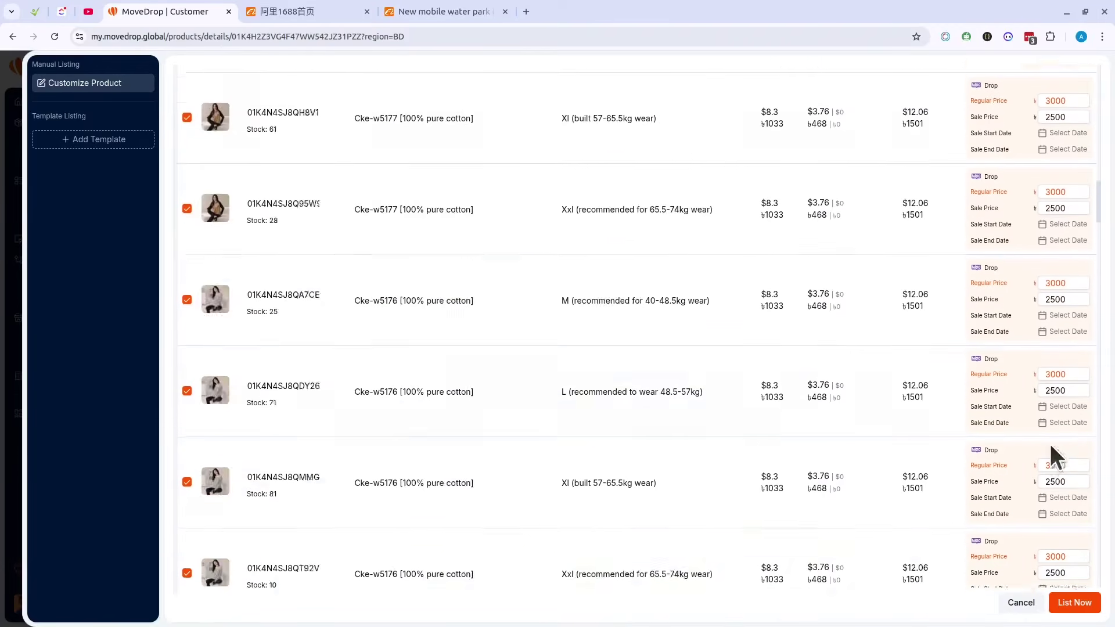
pyautogui.scroll(8, 1071, 444)
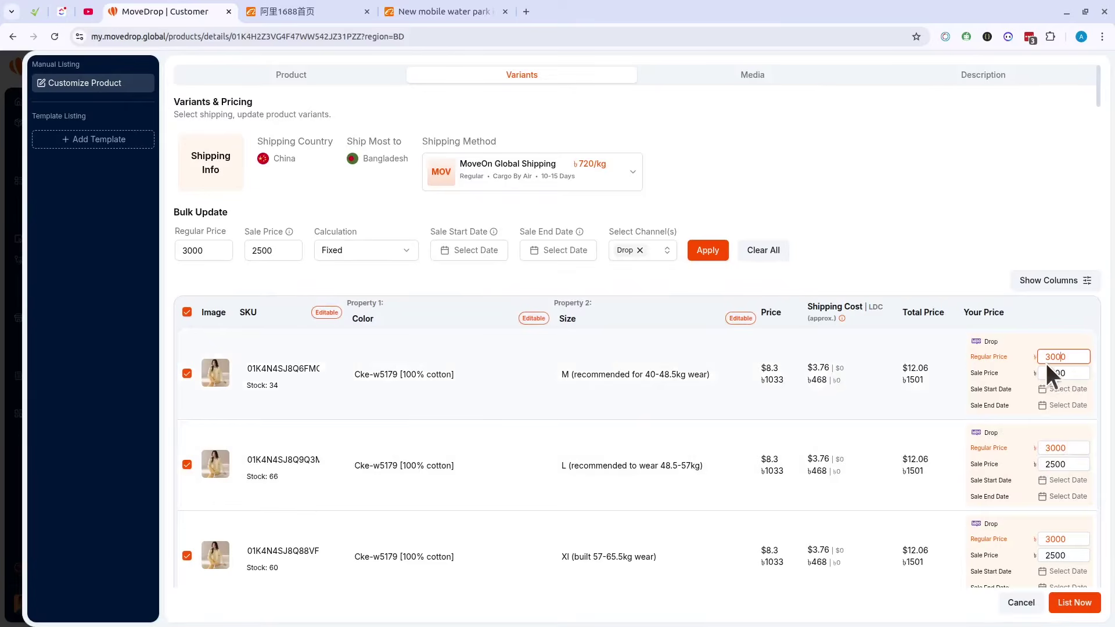
pyautogui.click(1087, 360)
pyautogui.click(1076, 374)
pyautogui.click(1052, 373)
pyautogui.write('6')
pyautogui.scroll(-3, 1064, 395)
pyautogui.click(1054, 347)
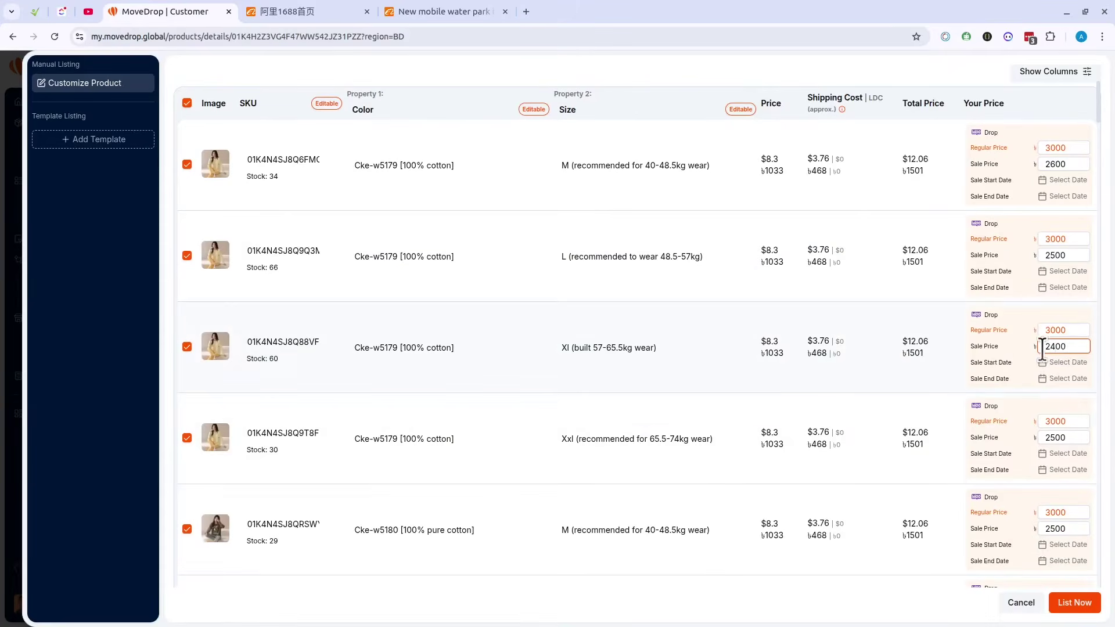
pyautogui.scroll(10, 1008, 410)
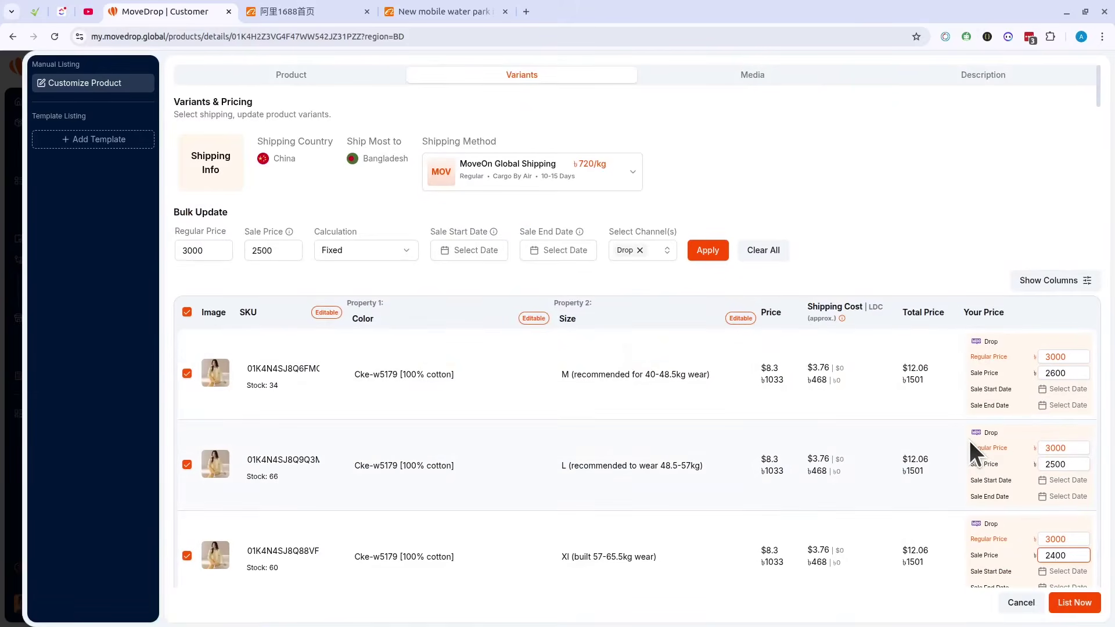
pyautogui.scroll(-4, 756, 401)
pyautogui.scroll(4, 751, 394)
# Step: Review the first variant's SKU, colour name and size name fields
pyautogui.click(310, 364)
pyautogui.click(436, 374)
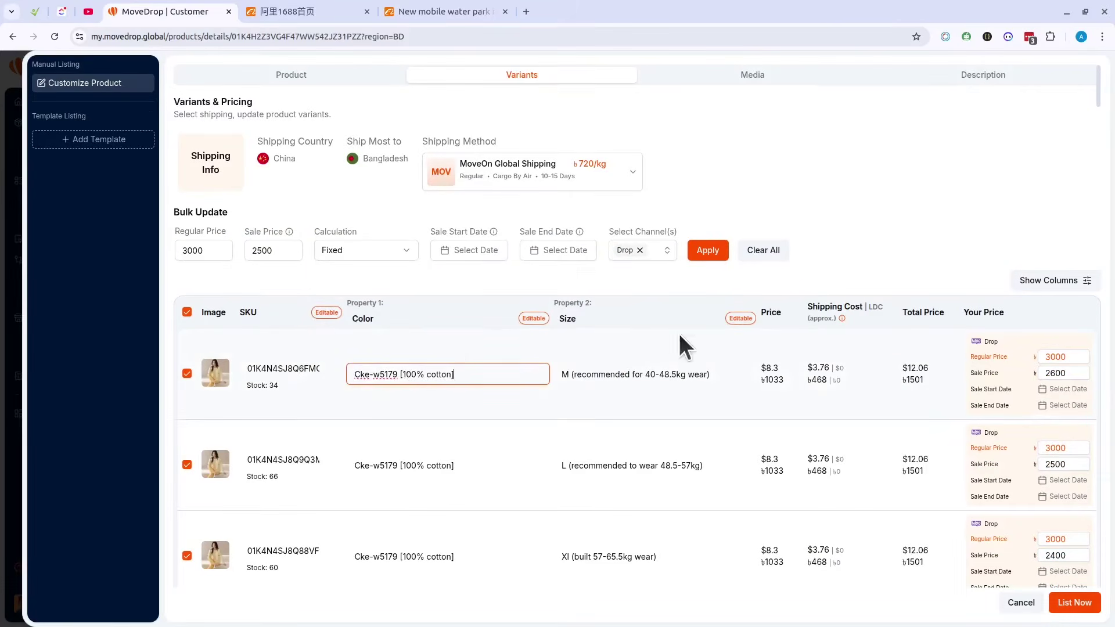
pyautogui.click(638, 371)
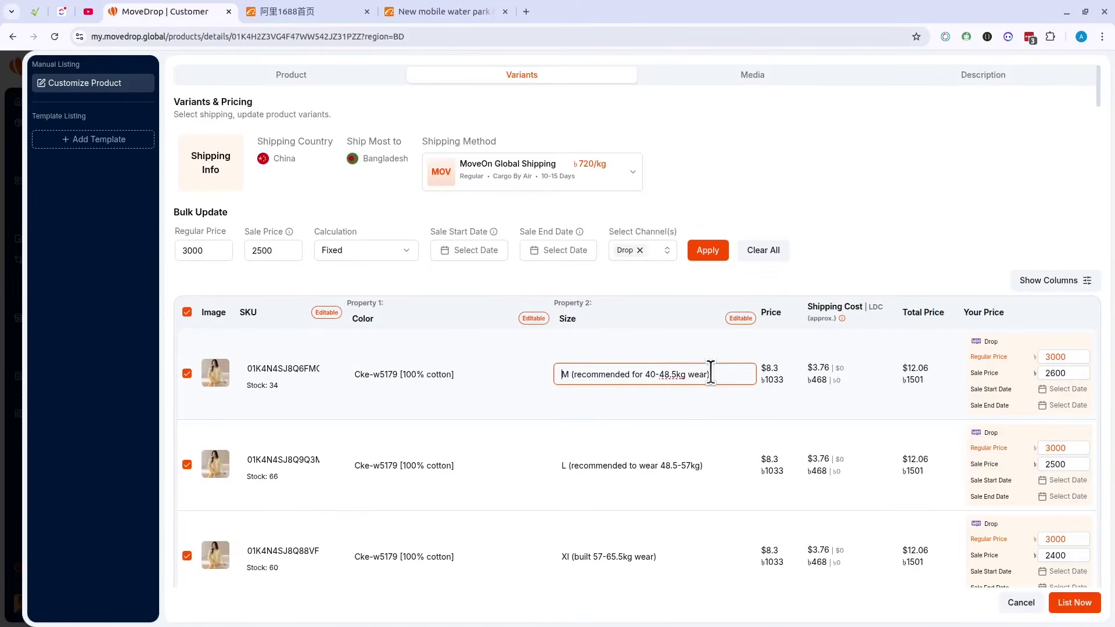
pyautogui.scroll(-6, 691, 406)
pyautogui.scroll(6, 690, 399)
pyautogui.click(651, 141)
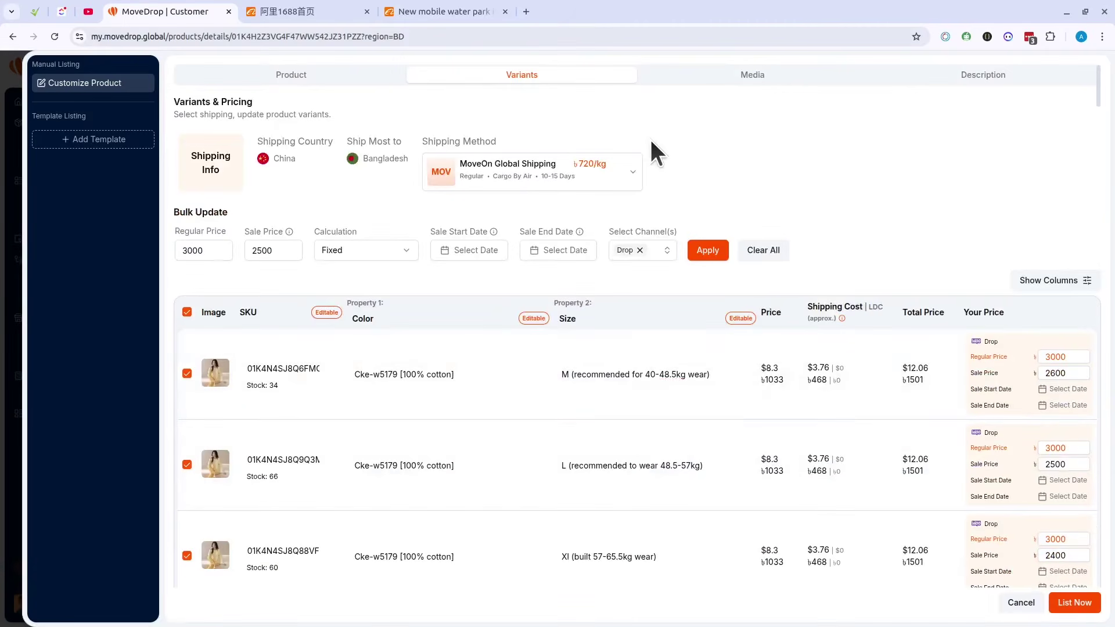
# Step: Show the product's Media tab and look over its five pajama images
pyautogui.click(753, 80)
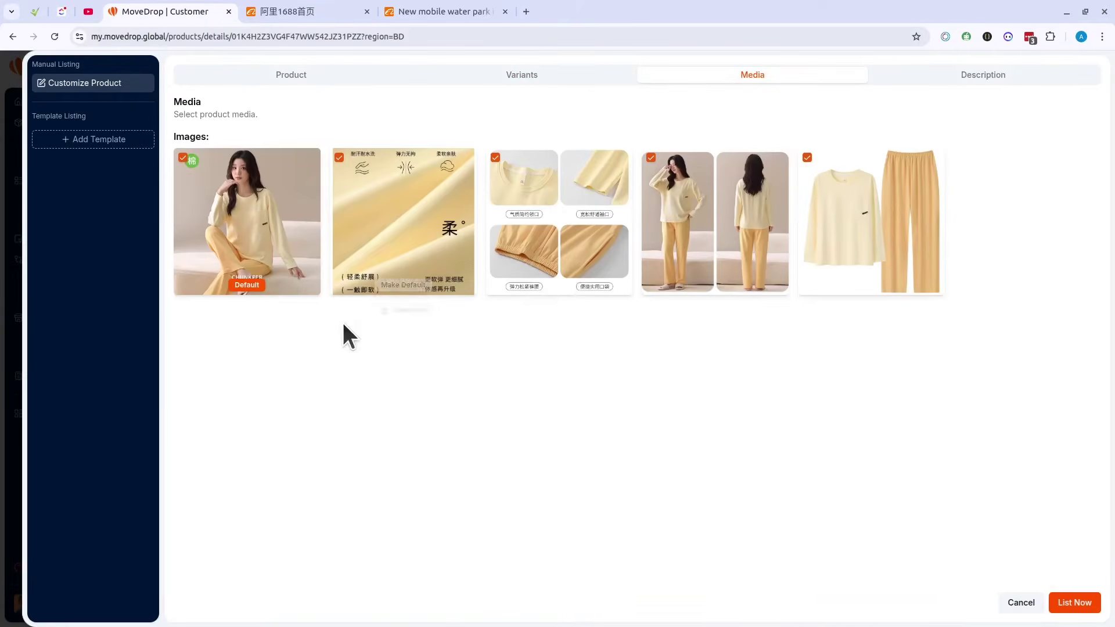
pyautogui.moveTo(259, 259)
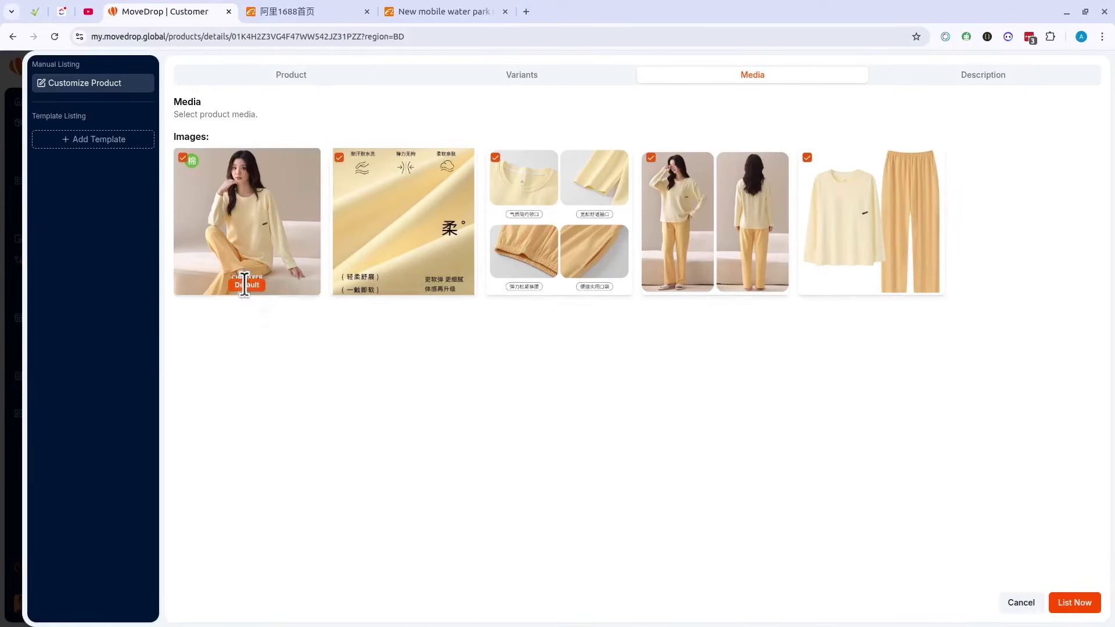
pyautogui.moveTo(375, 255)
# Step: Read through the product description in the Description editor
pyautogui.click(967, 87)
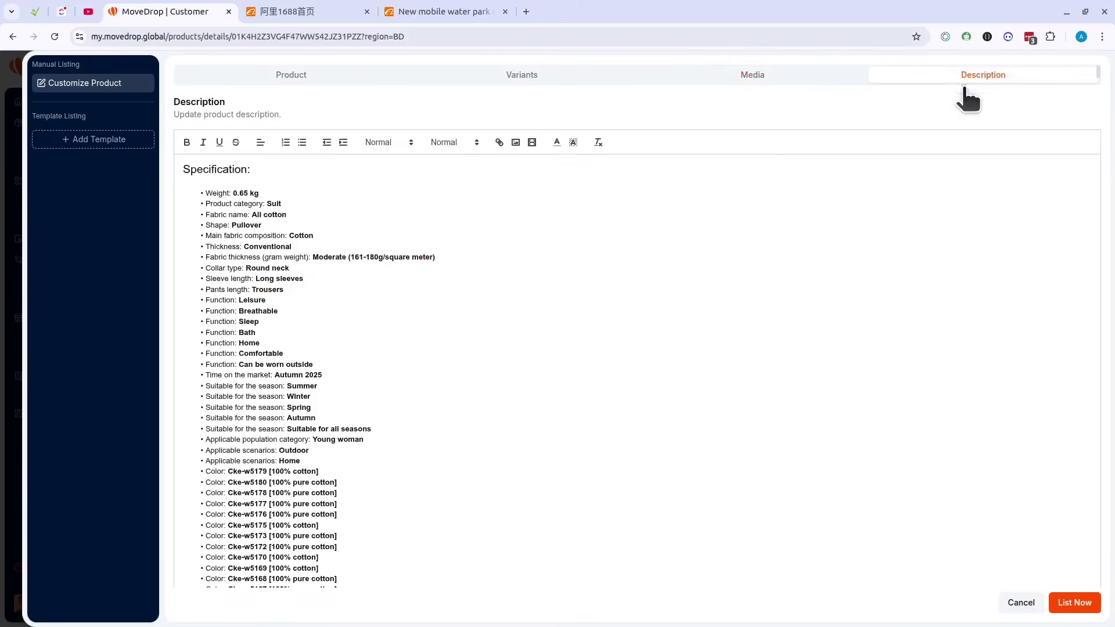
pyautogui.scroll(-10, 490, 266)
pyautogui.scroll(5, 490, 266)
pyautogui.scroll(-10, 489, 266)
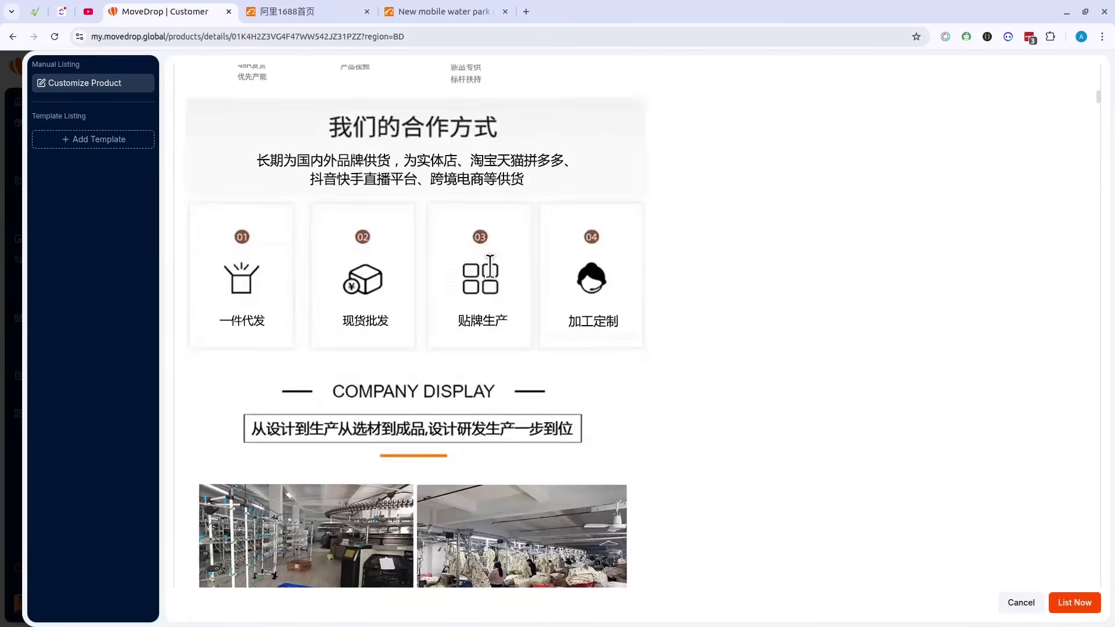
pyautogui.scroll(3, 465, 262)
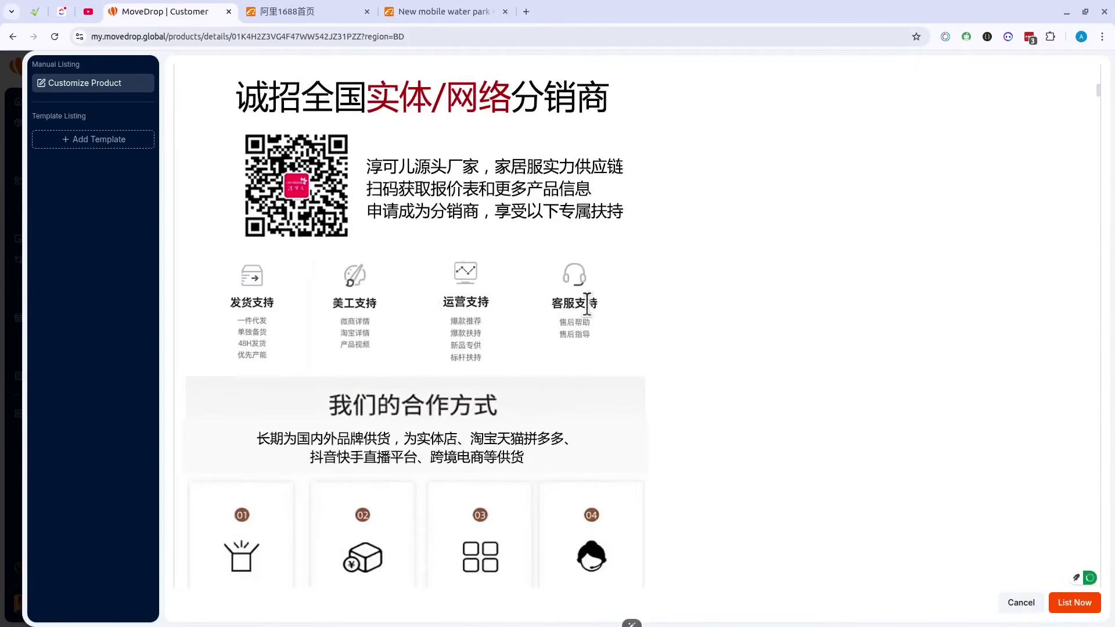
pyautogui.click(701, 327)
pyautogui.scroll(10, 701, 326)
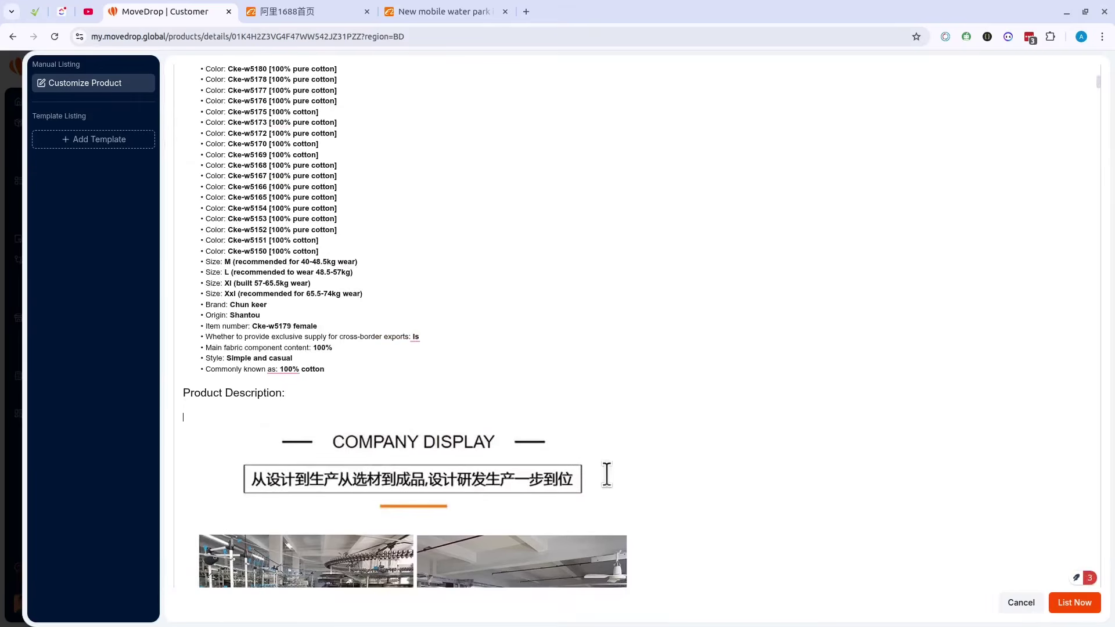
pyautogui.scroll(-4, 586, 448)
# Step: Return to the Variants & Pricing table showing regular 3000 and sale 2500 prices
pyautogui.scroll(-7, 779, 430)
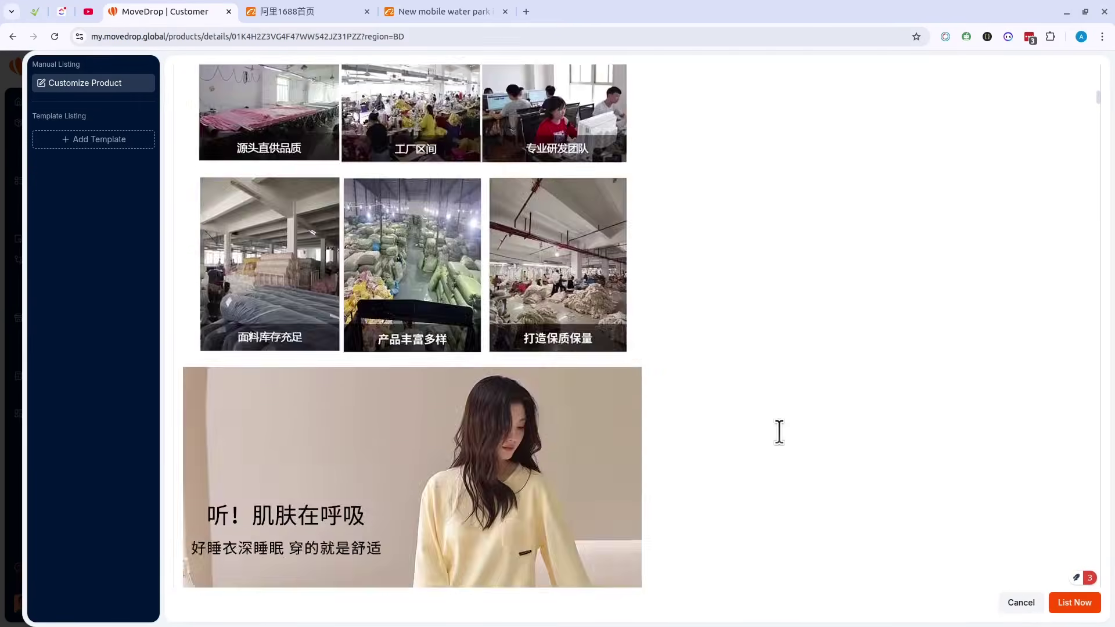
pyautogui.scroll(15, 779, 430)
pyautogui.scroll(-15, 553, 336)
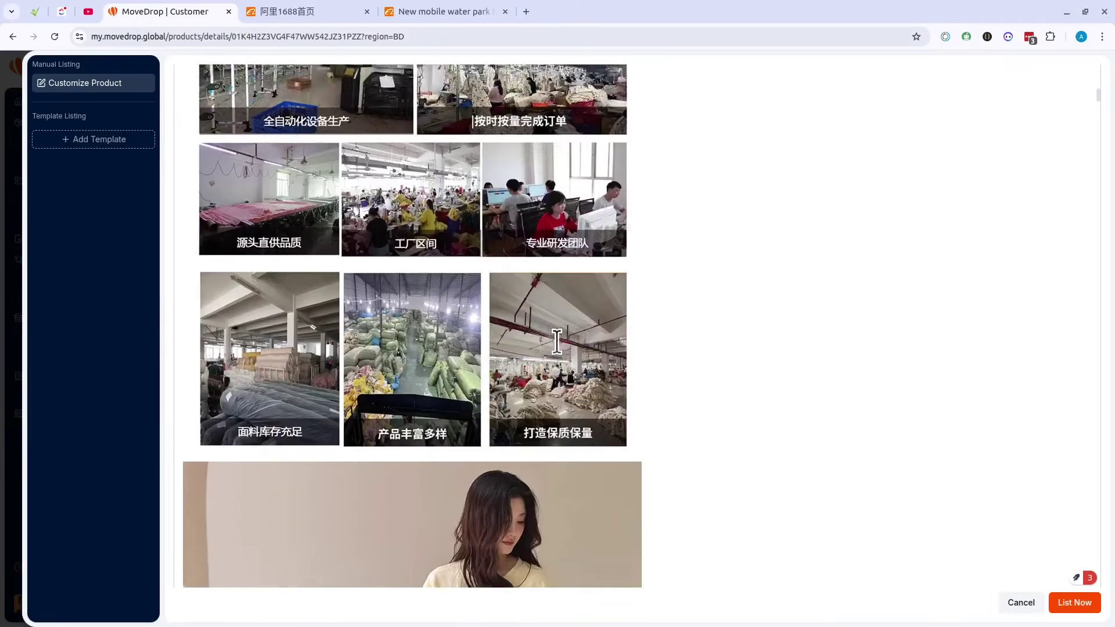
pyautogui.scroll(10, 556, 342)
pyautogui.scroll(6, 558, 342)
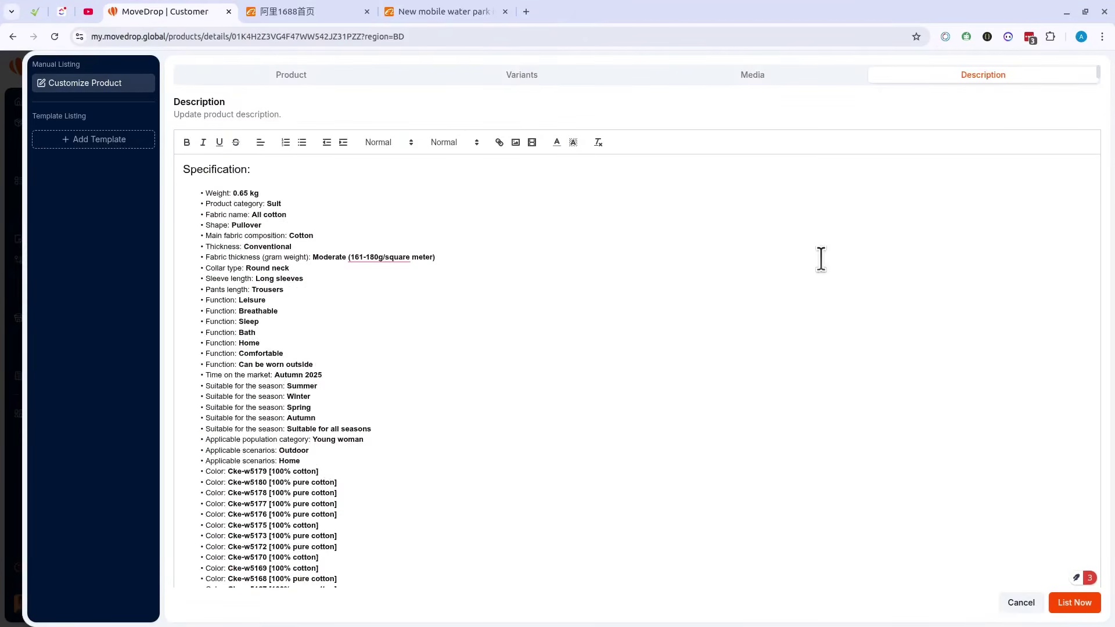
pyautogui.click(501, 78)
pyautogui.scroll(-10, 887, 407)
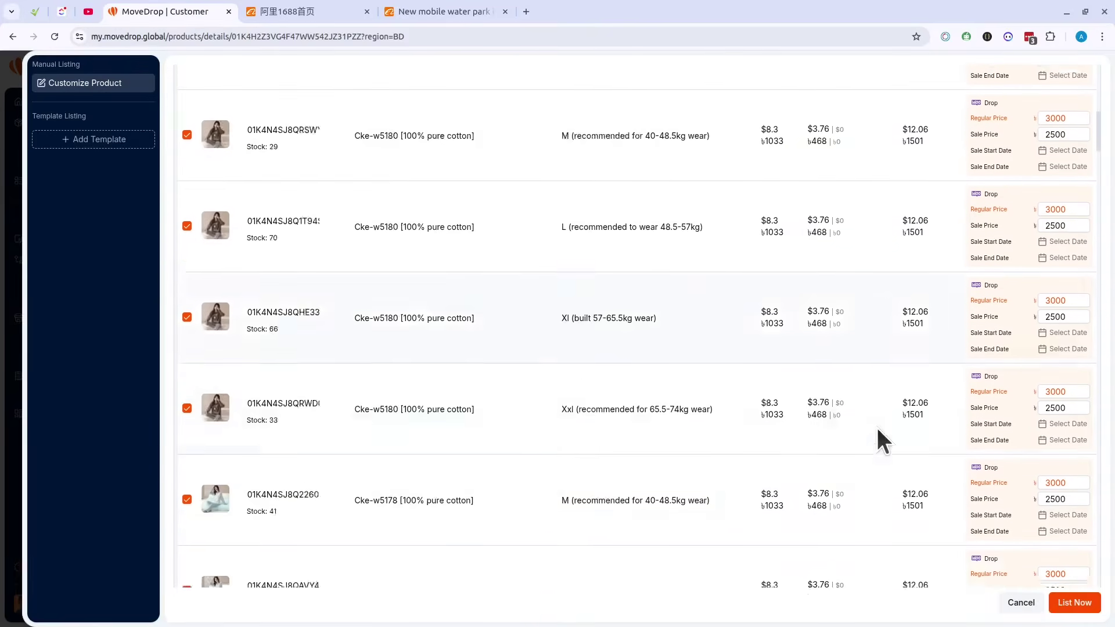
# Step: Submit the listing with List Now, check the notifications, and reopen Customize Product
pyautogui.click(1086, 598)
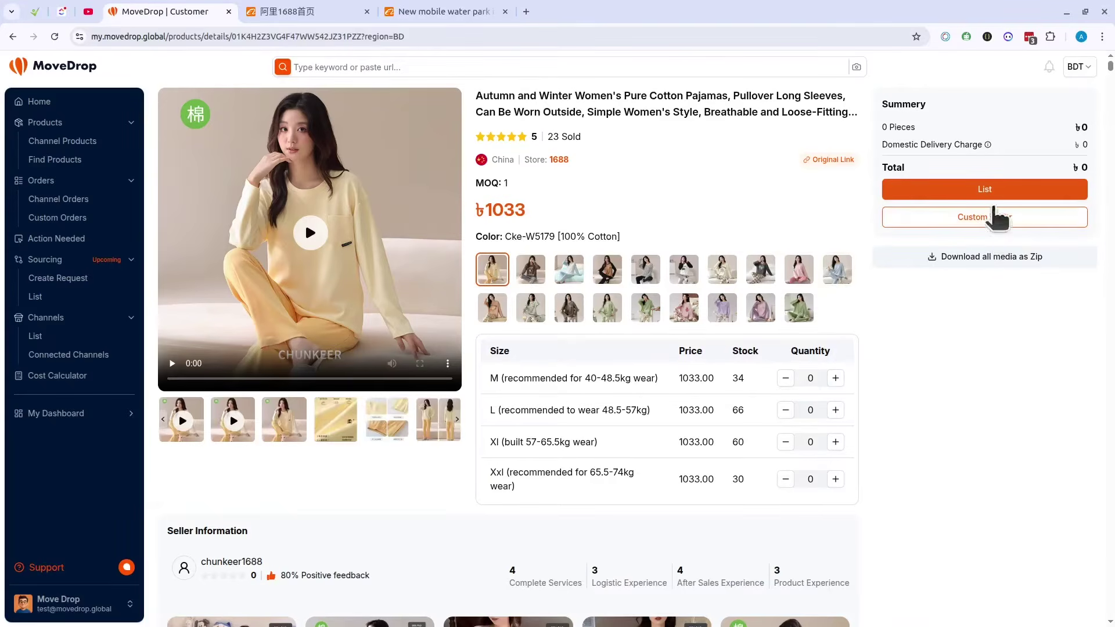
pyautogui.click(1049, 67)
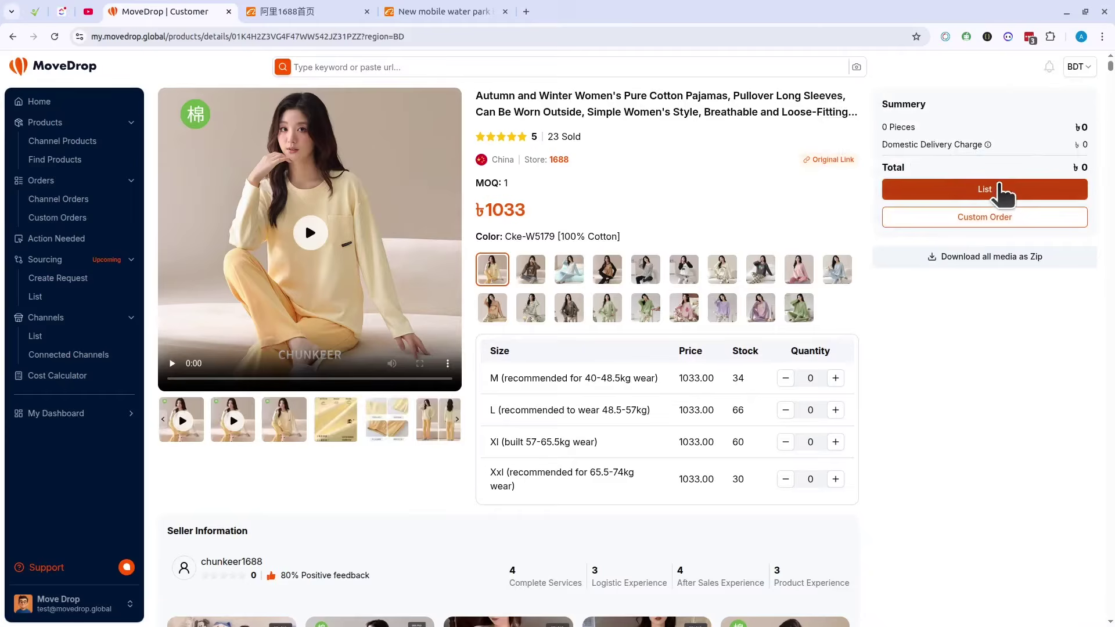
pyautogui.click(997, 187)
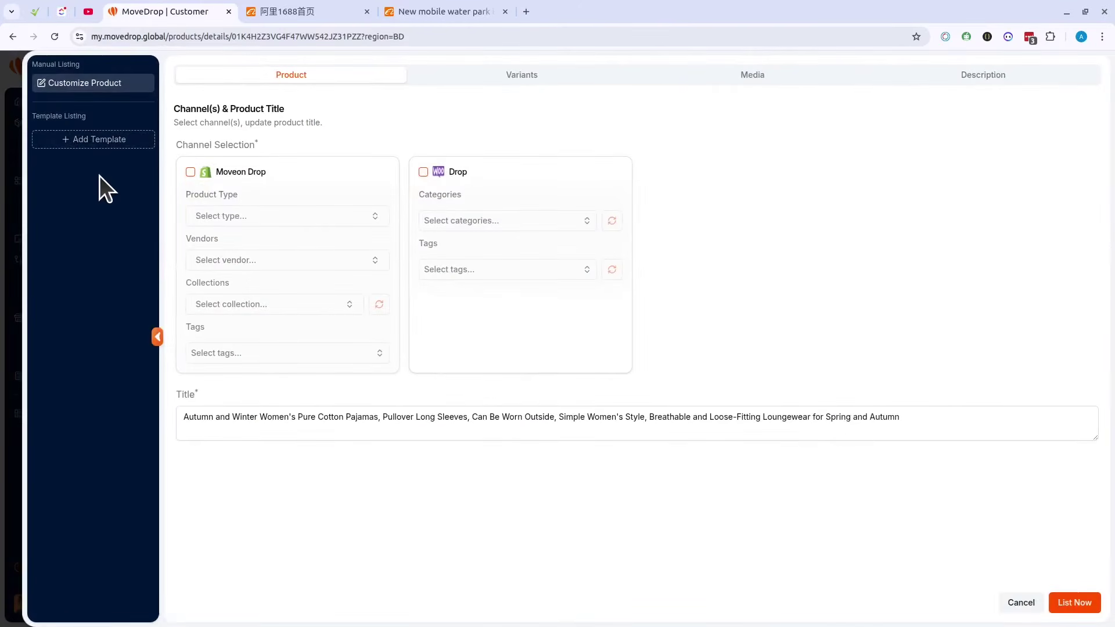
# Step: Draft a listing template named 't' with product type Cloth, switching channel from Moveon Drop to Drop
pyautogui.click(88, 141)
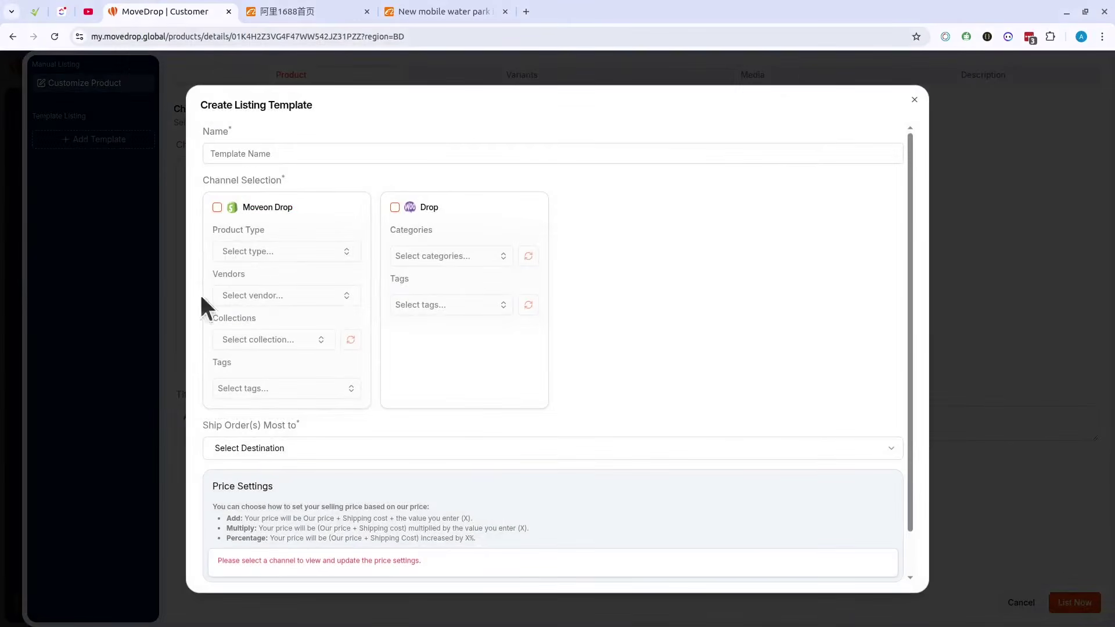
pyautogui.click(272, 154)
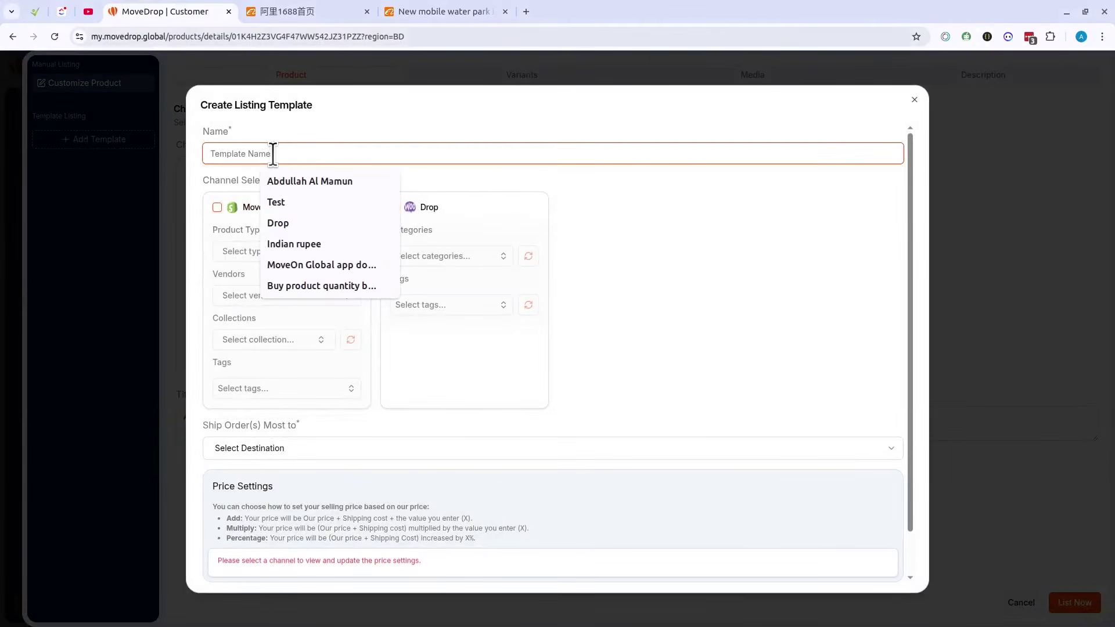
pyautogui.write('t')
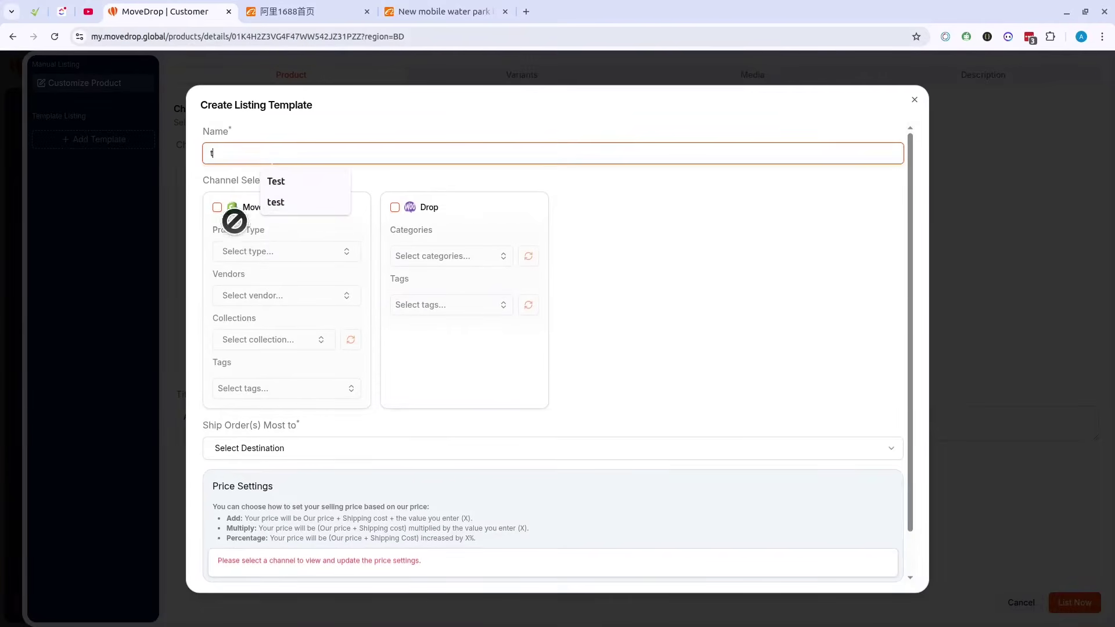
pyautogui.click(218, 208)
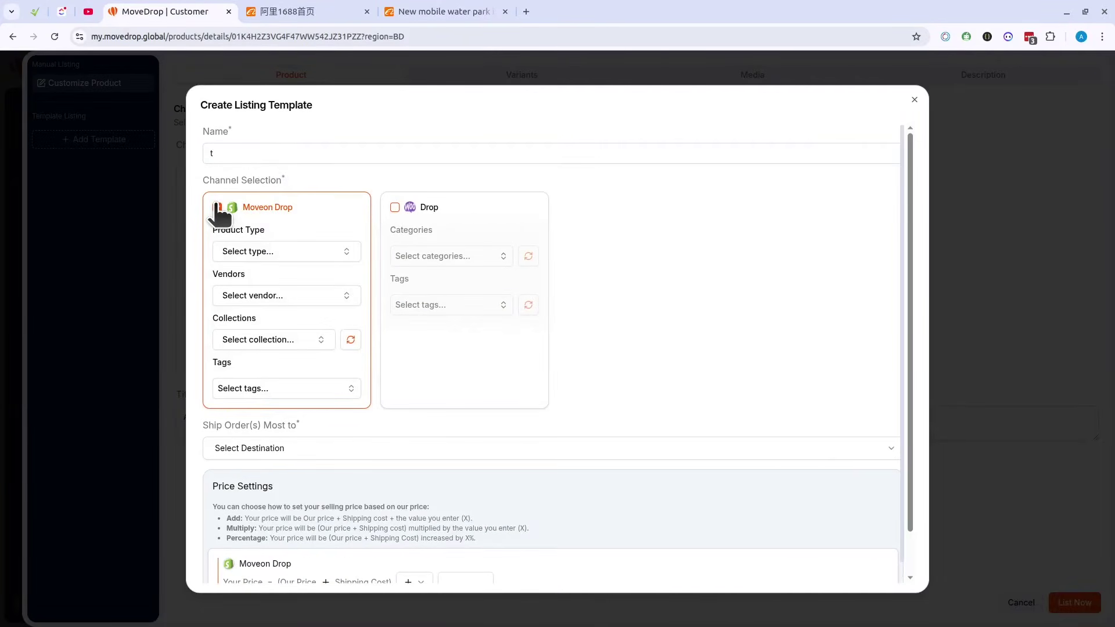
pyautogui.click(250, 251)
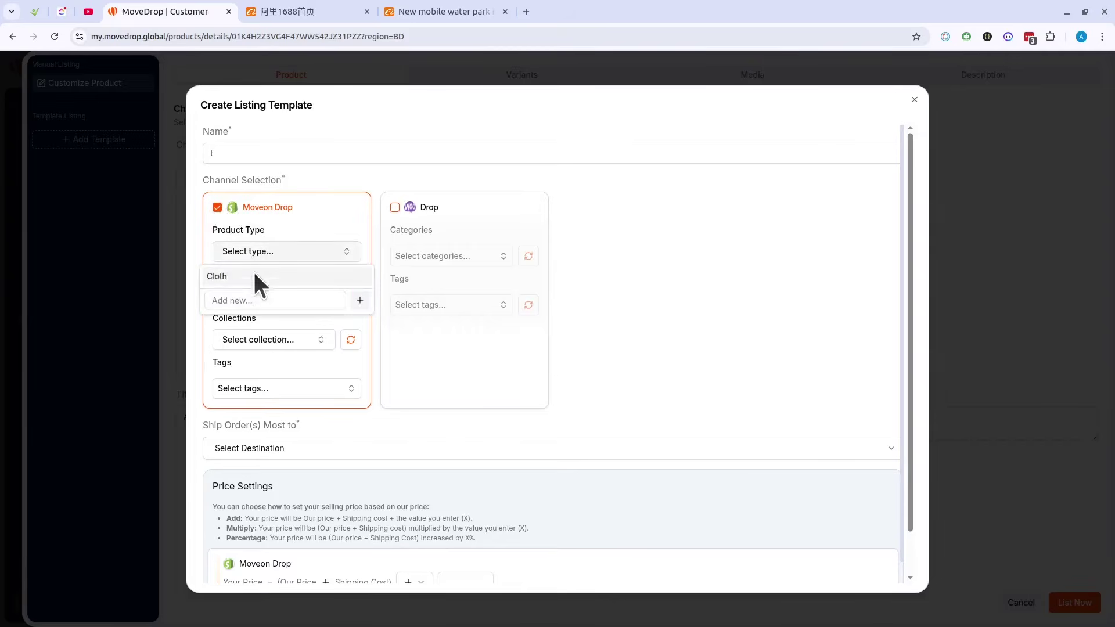
pyautogui.click(251, 276)
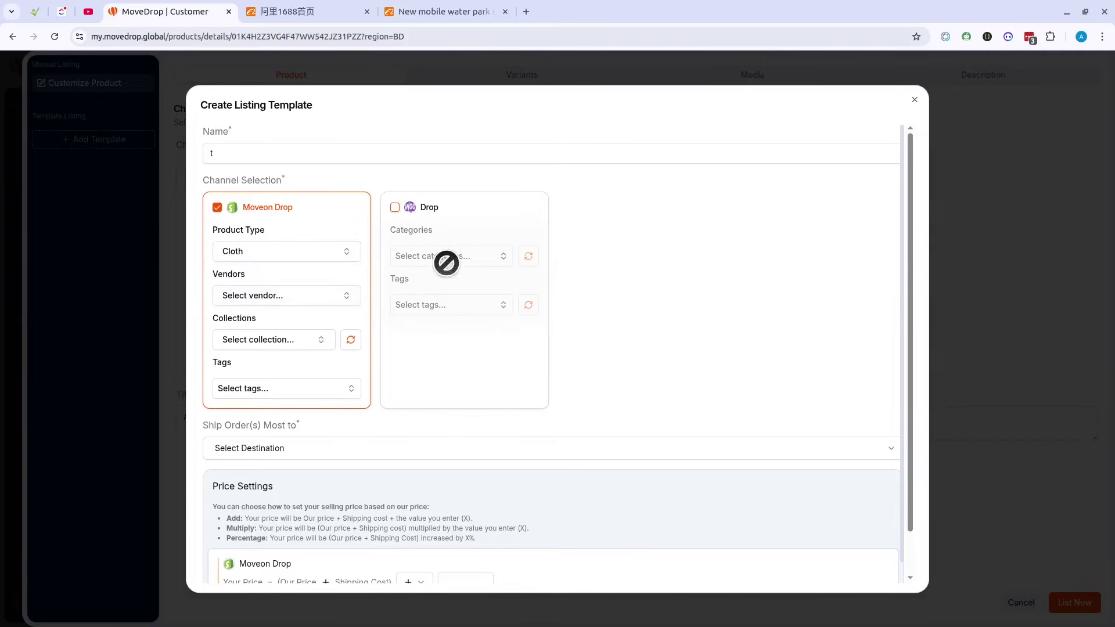
pyautogui.click(265, 208)
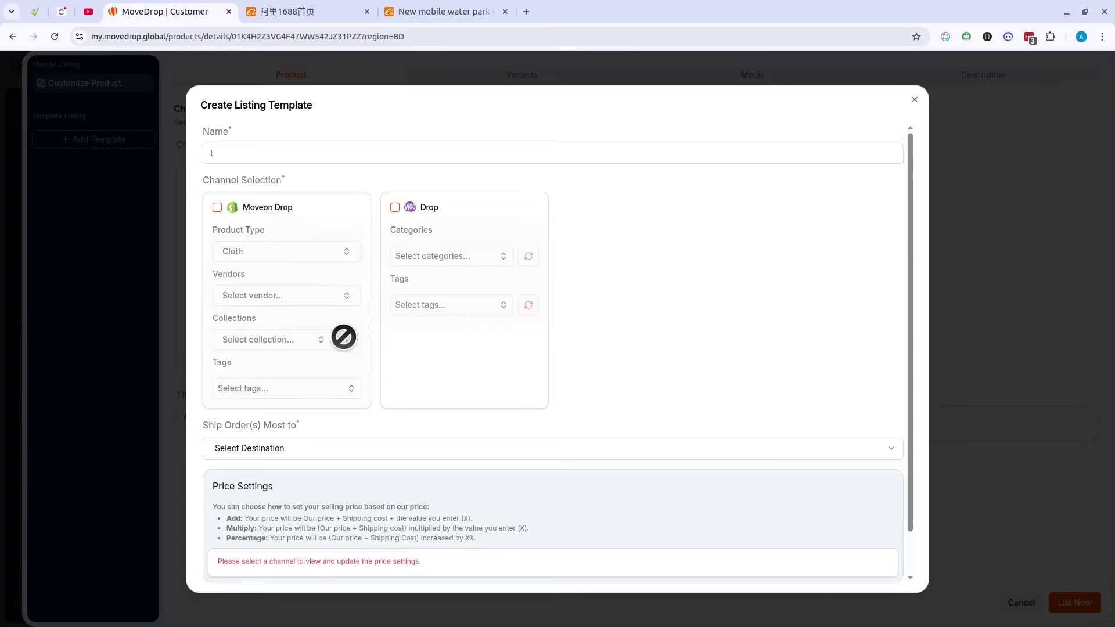
pyautogui.click(445, 258)
pyautogui.click(437, 306)
pyautogui.click(708, 307)
# Step: Keep the + price calculation and enter a 500 markup
pyautogui.scroll(-2, 468, 286)
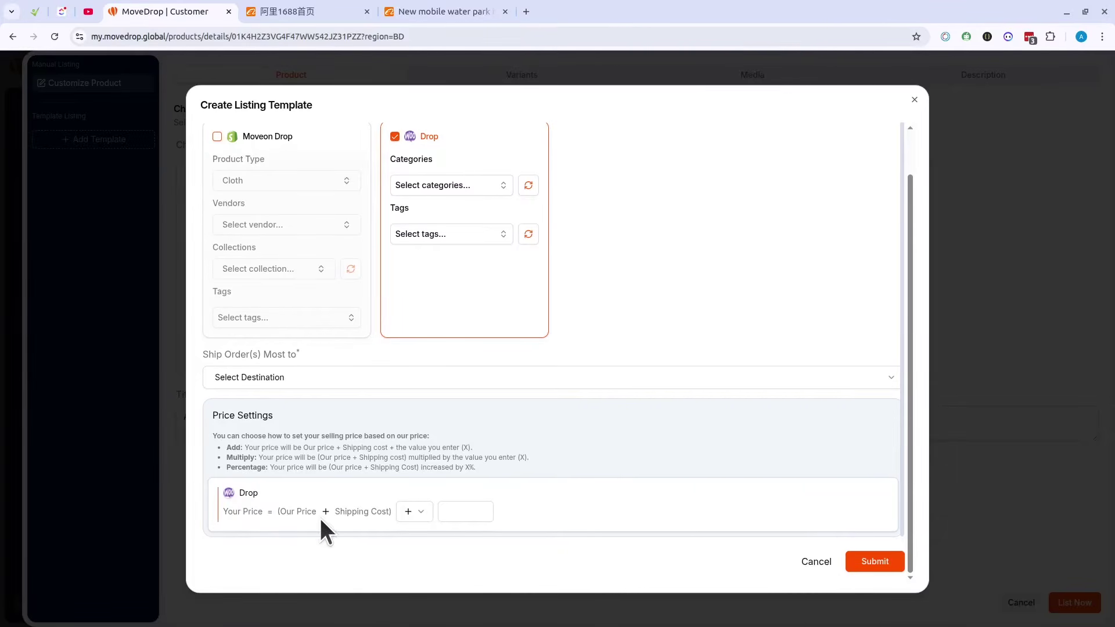
pyautogui.click(415, 513)
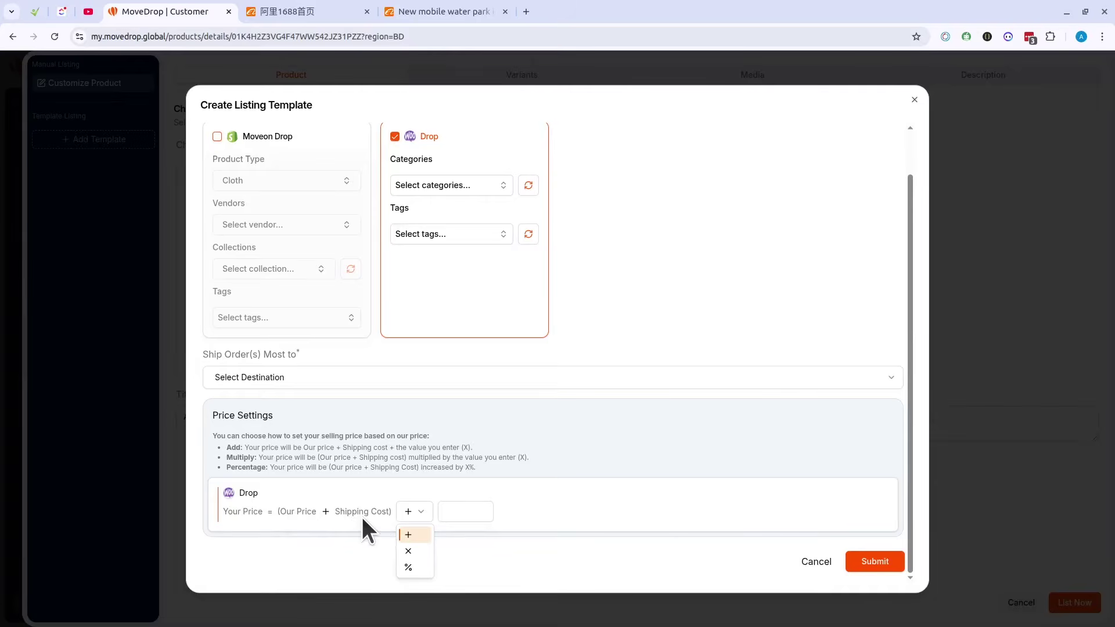
pyautogui.click(412, 510)
pyautogui.click(458, 512)
pyautogui.write('500')
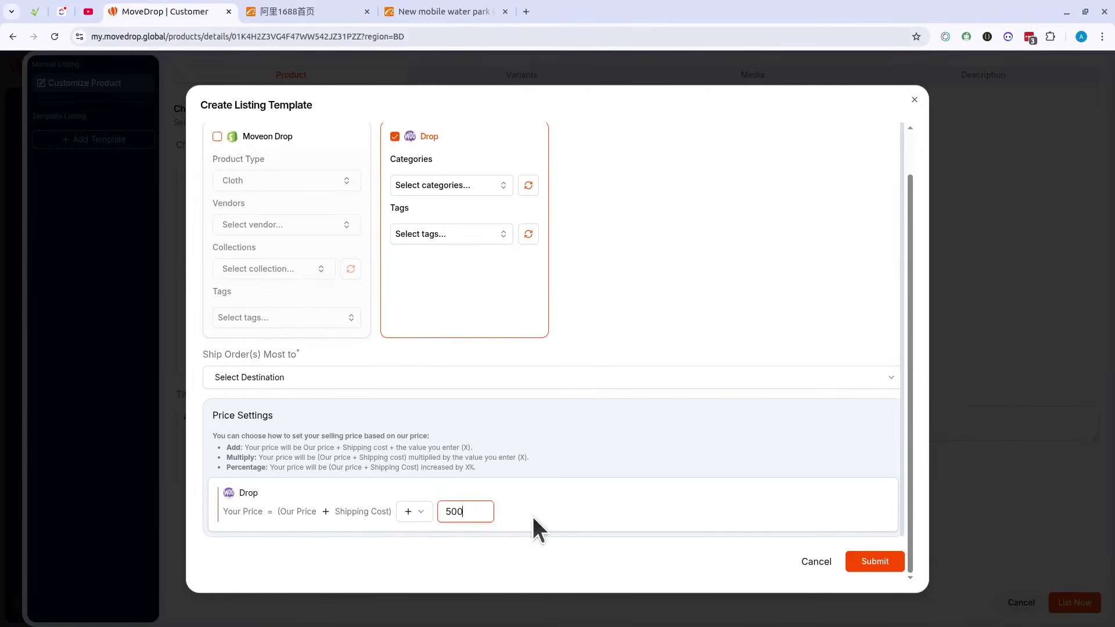
pyautogui.click(508, 555)
# Step: Discard the draft and start a new template named 'WooCommerce Clothing'
pyautogui.click(818, 562)
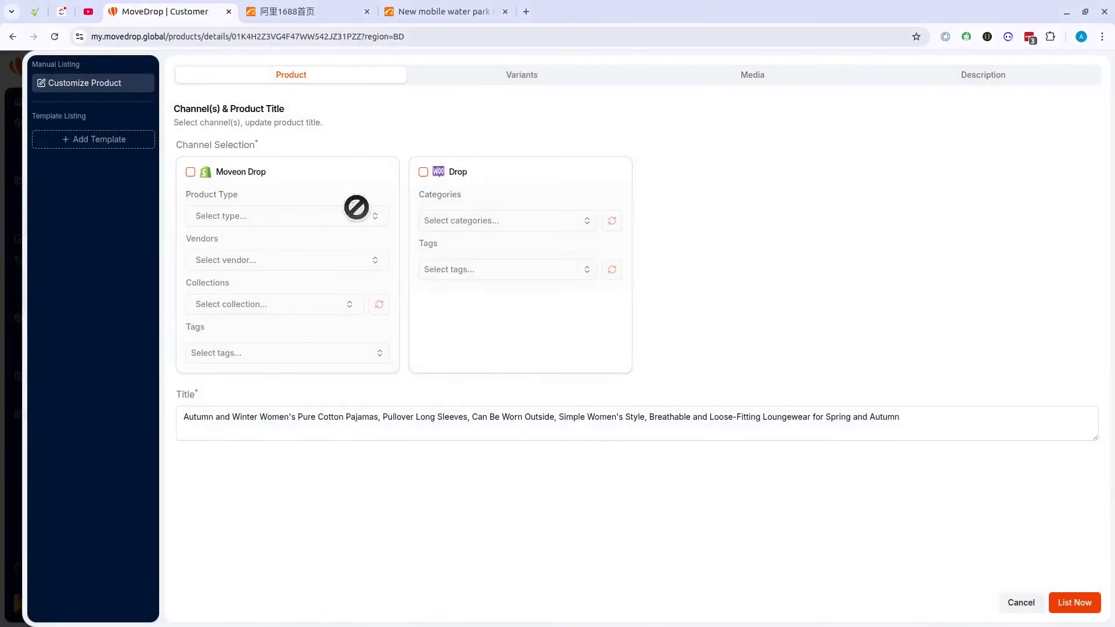
pyautogui.click(529, 79)
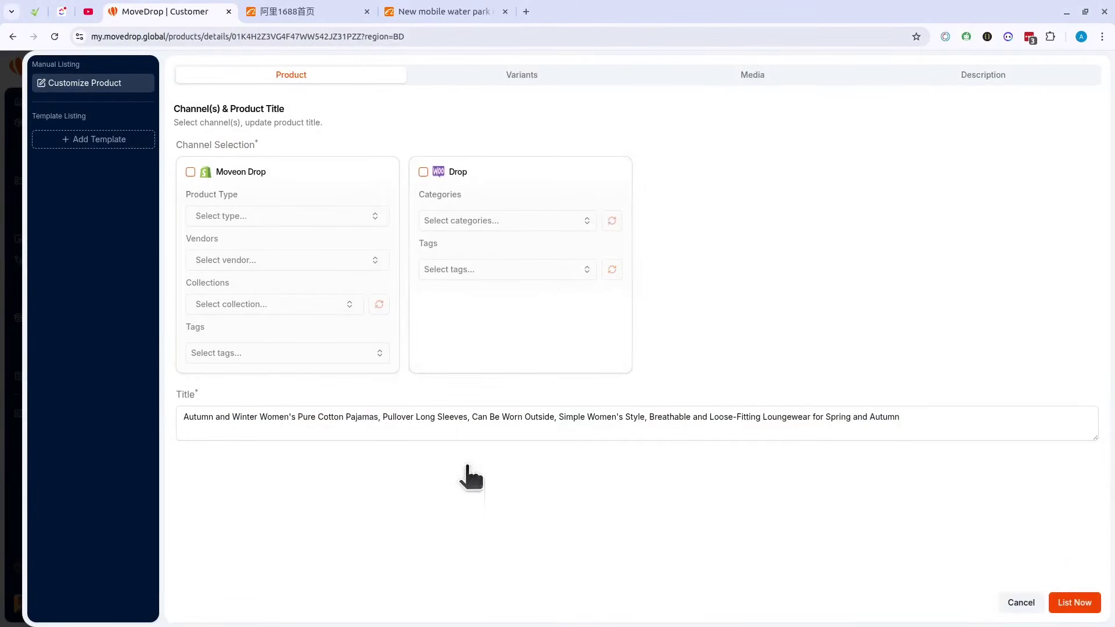
pyautogui.click(100, 137)
pyautogui.click(264, 156)
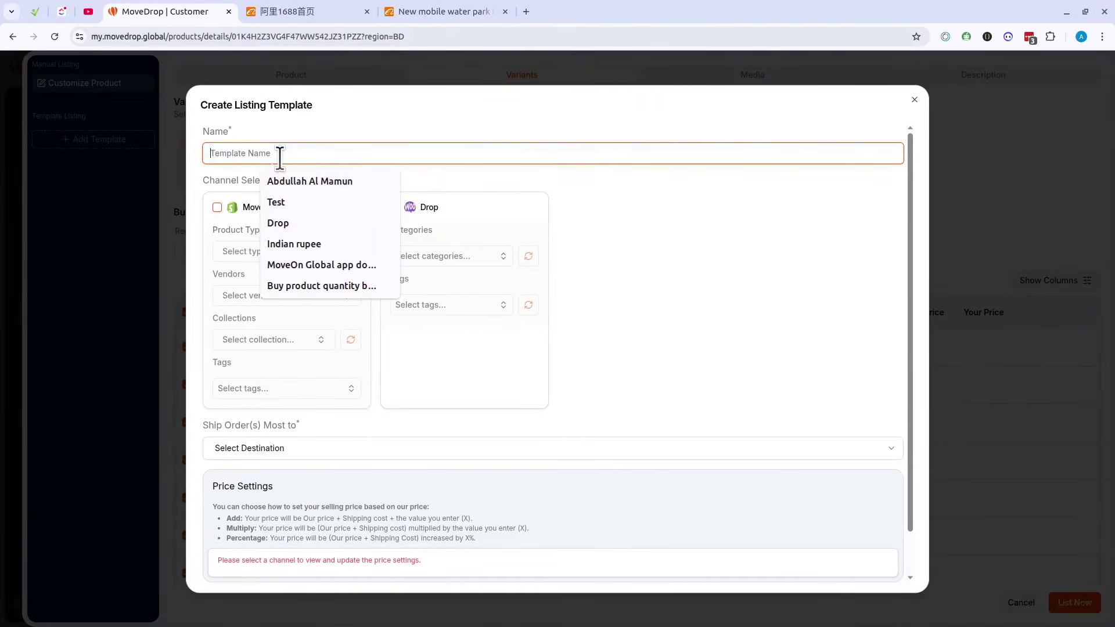
pyautogui.write('Woo')
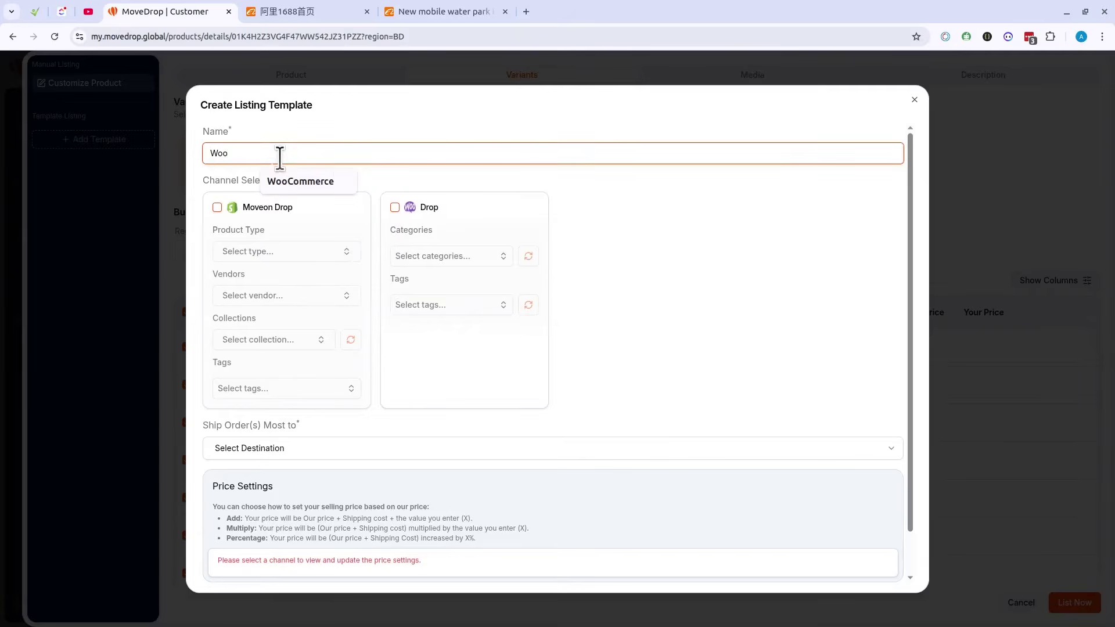
pyautogui.click(321, 180)
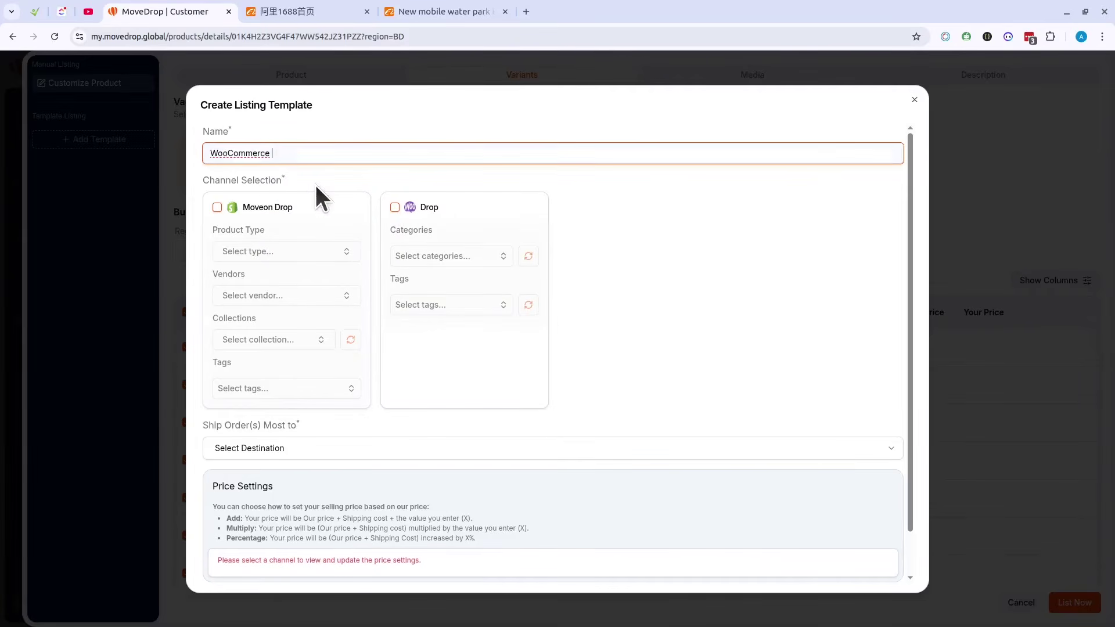
pyautogui.write('Clothing')
# Step: Assign the Drop channel with the Clothing category and the cloth and Best Seller tags
pyautogui.click(428, 211)
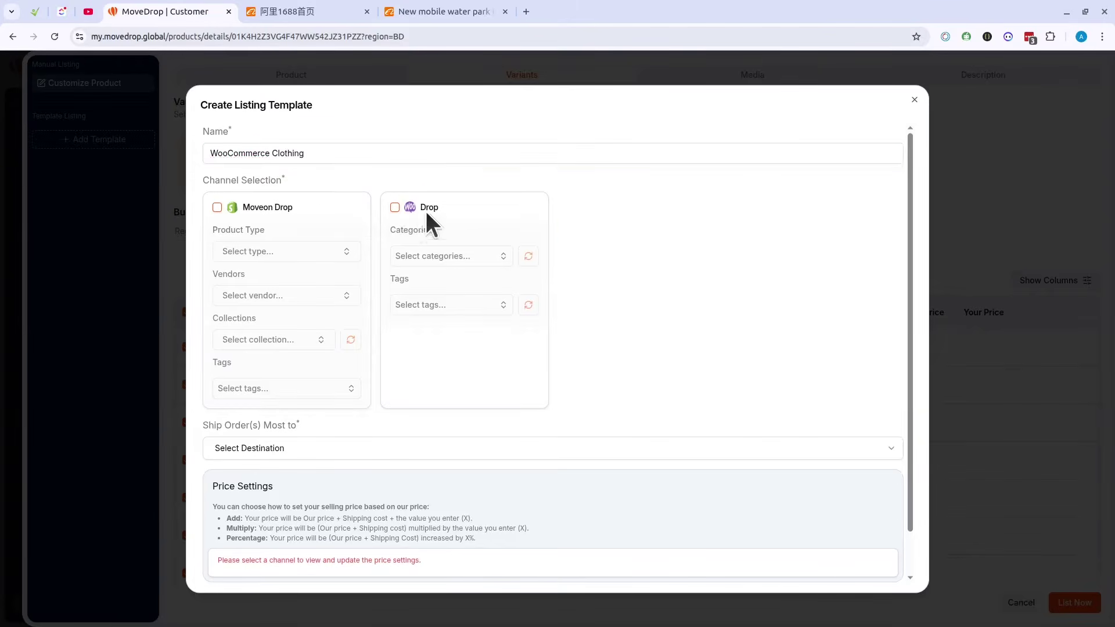
pyautogui.click(466, 262)
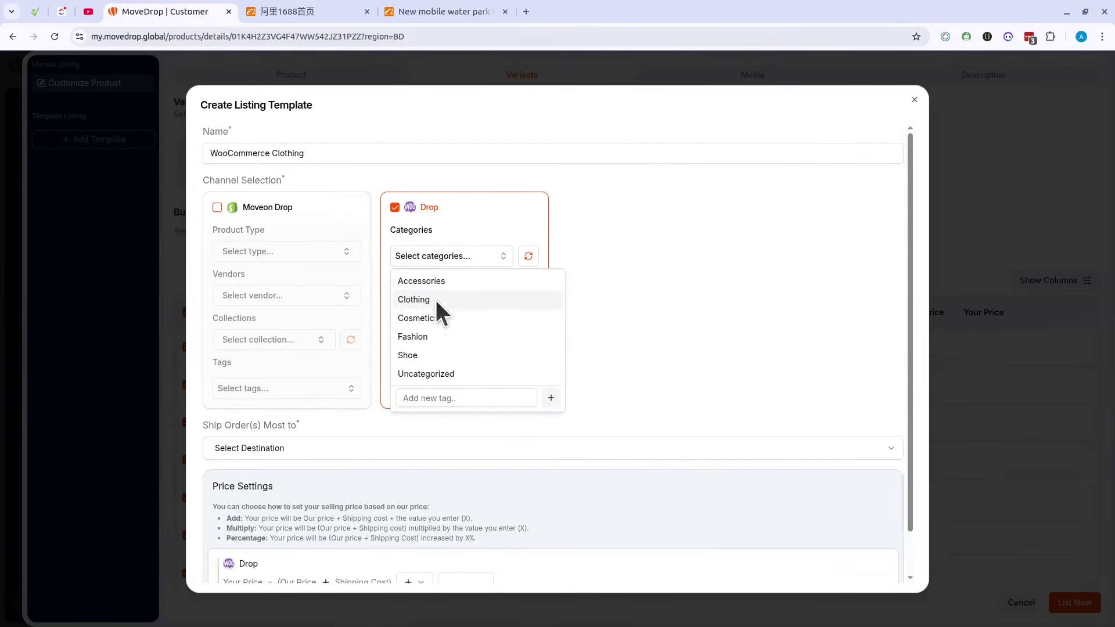
pyautogui.click(434, 299)
pyautogui.click(608, 292)
pyautogui.click(472, 322)
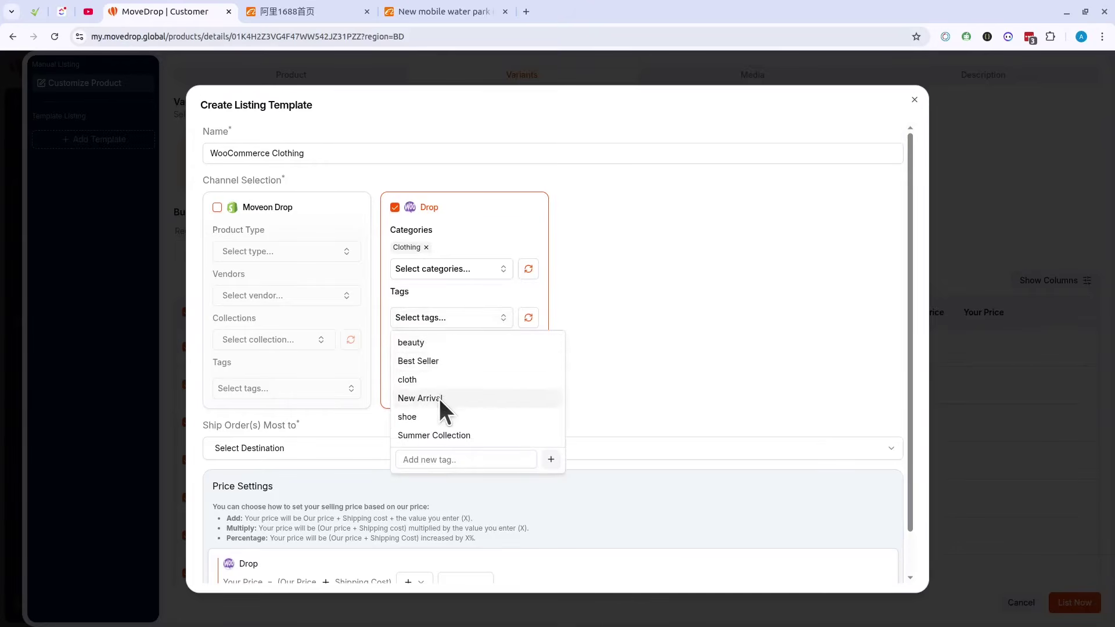
pyautogui.click(443, 380)
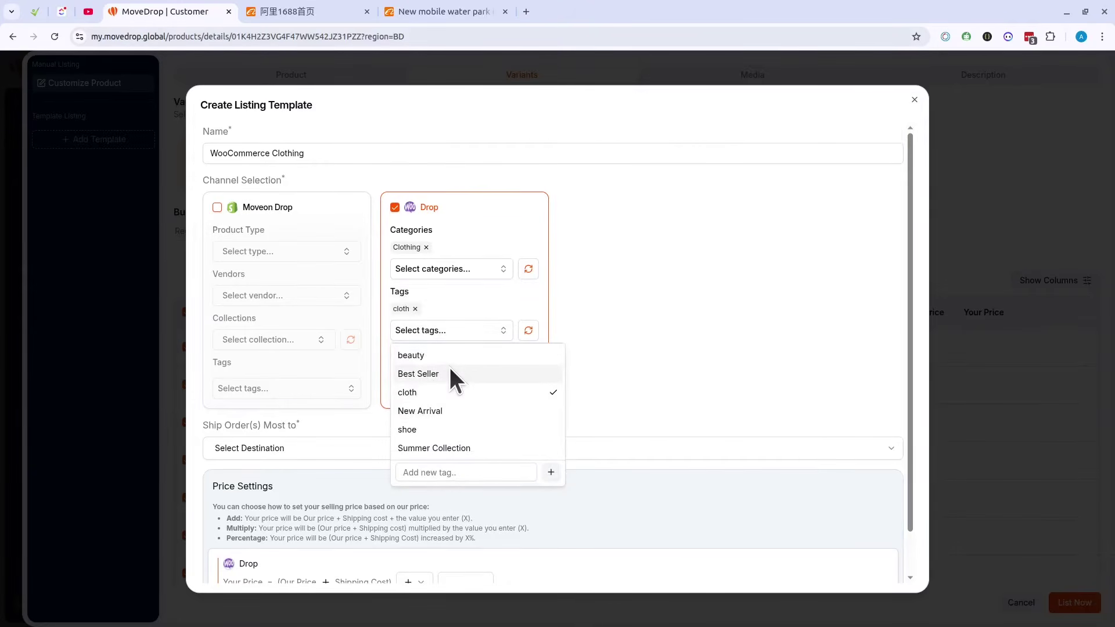
pyautogui.click(456, 374)
pyautogui.click(657, 337)
# Step: Set shipping destination to Bangladesh and the + 500 markup, then submit the template
pyautogui.click(333, 449)
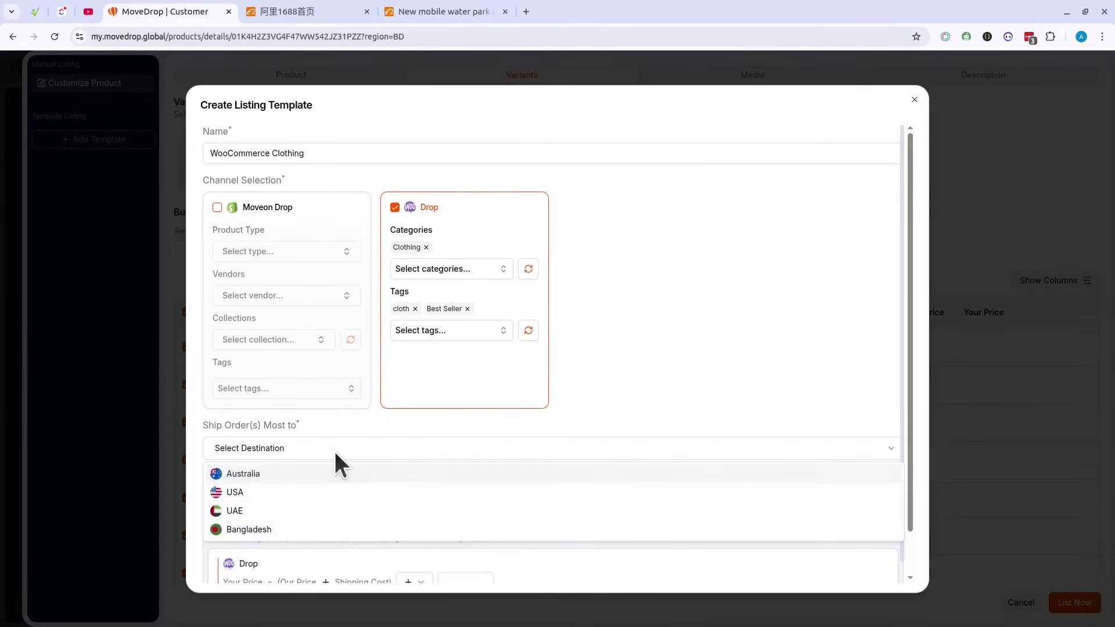
pyautogui.click(271, 523)
pyautogui.scroll(-1, 402, 464)
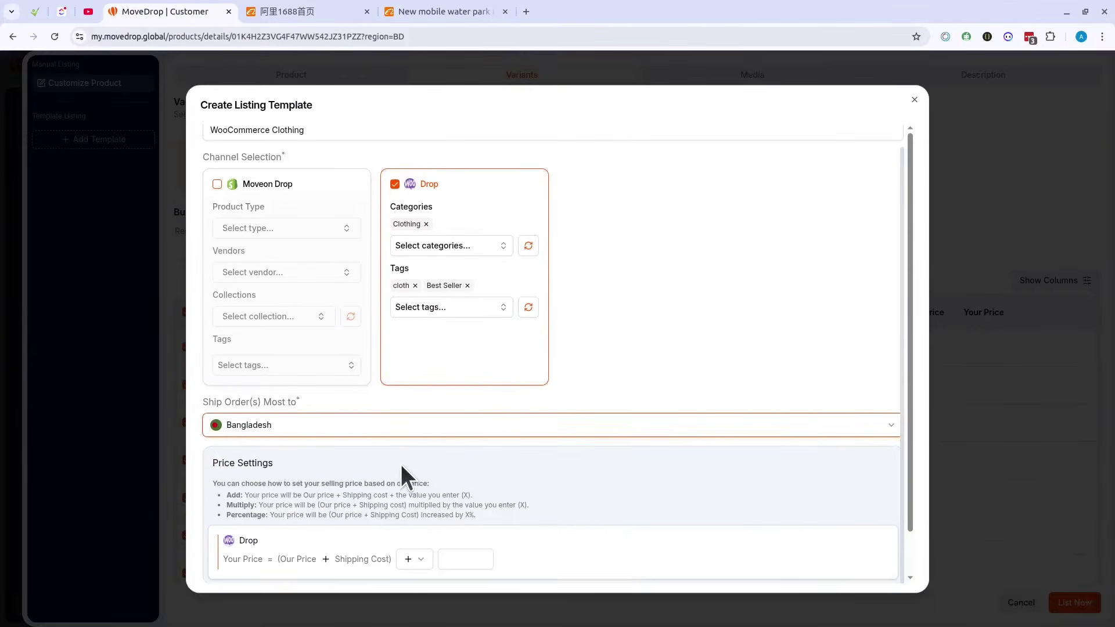
pyautogui.click(470, 560)
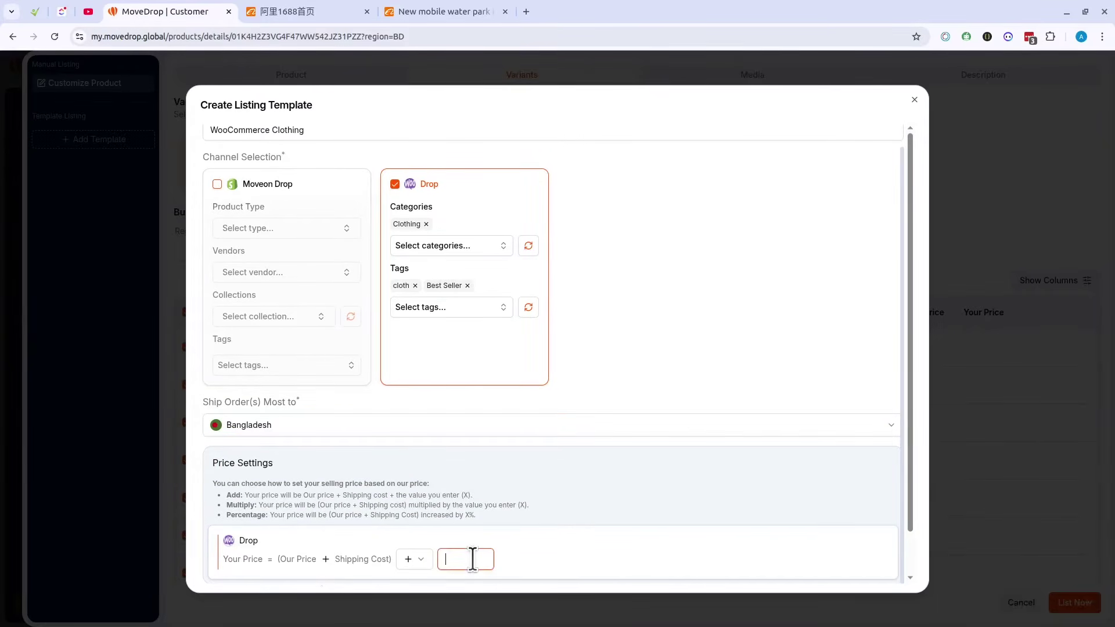
pyautogui.click(419, 560)
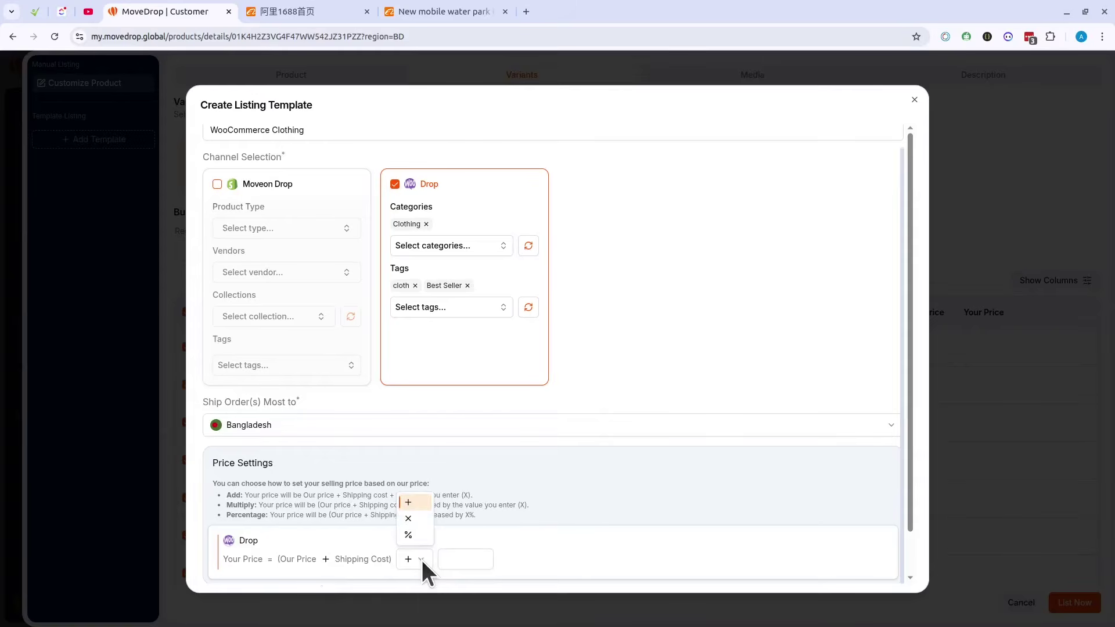
pyautogui.click(479, 558)
pyautogui.click(467, 558)
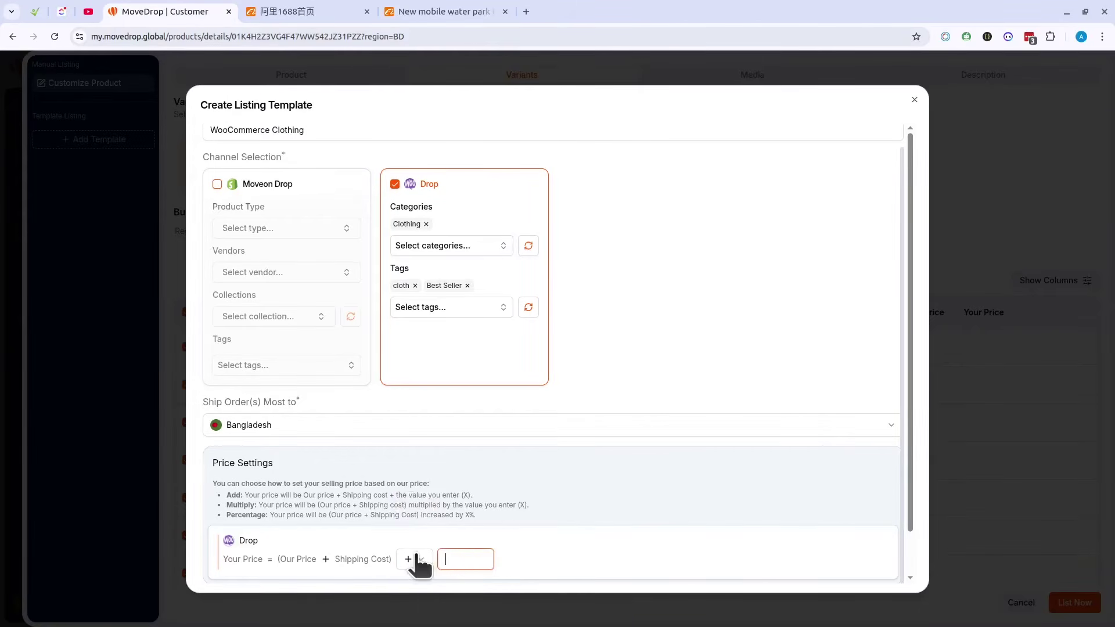
pyautogui.write('50')
pyautogui.scroll(-1, 673, 528)
pyautogui.click(876, 561)
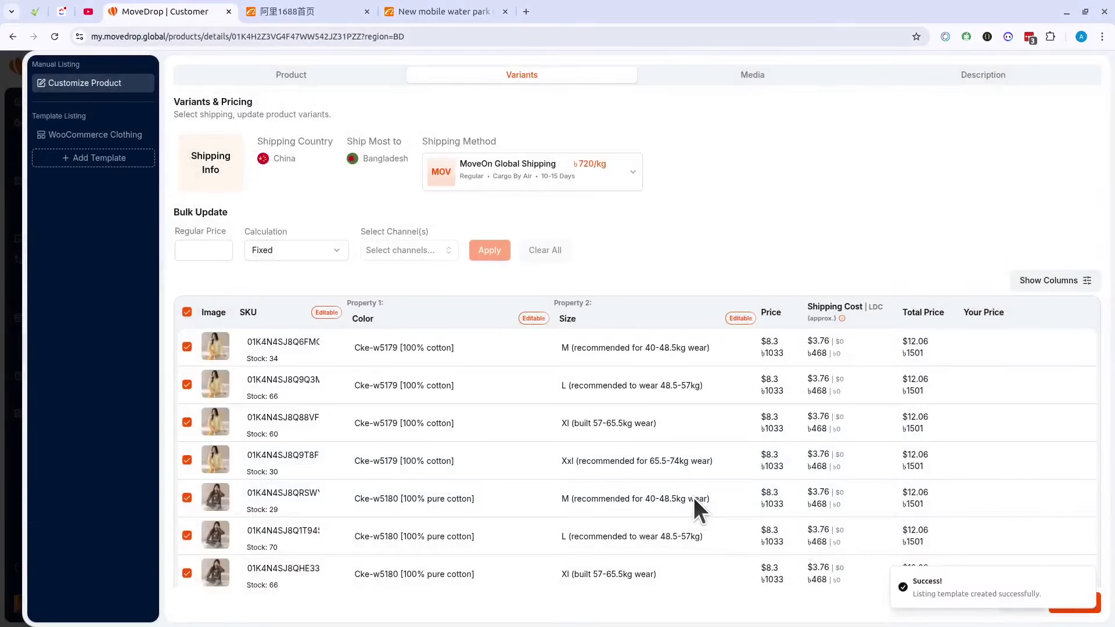
# Step: Apply the WooCommerce Clothing template and MoveOn Global Shipping at ৳720/kg to the pajama listing
pyautogui.click(78, 136)
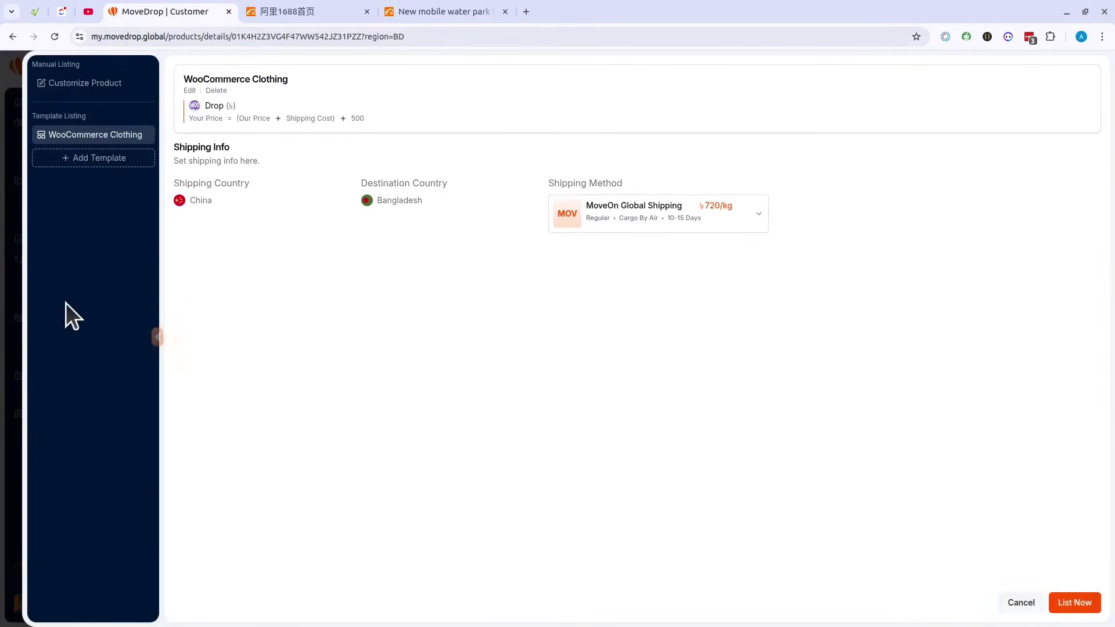
pyautogui.press('Escape')
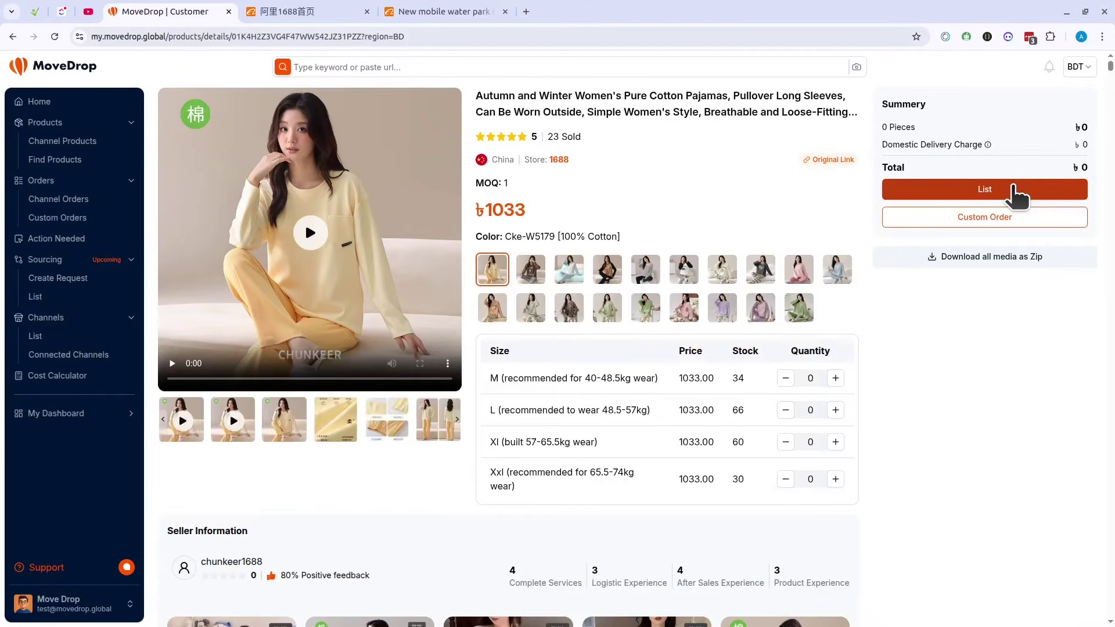
pyautogui.click(1015, 189)
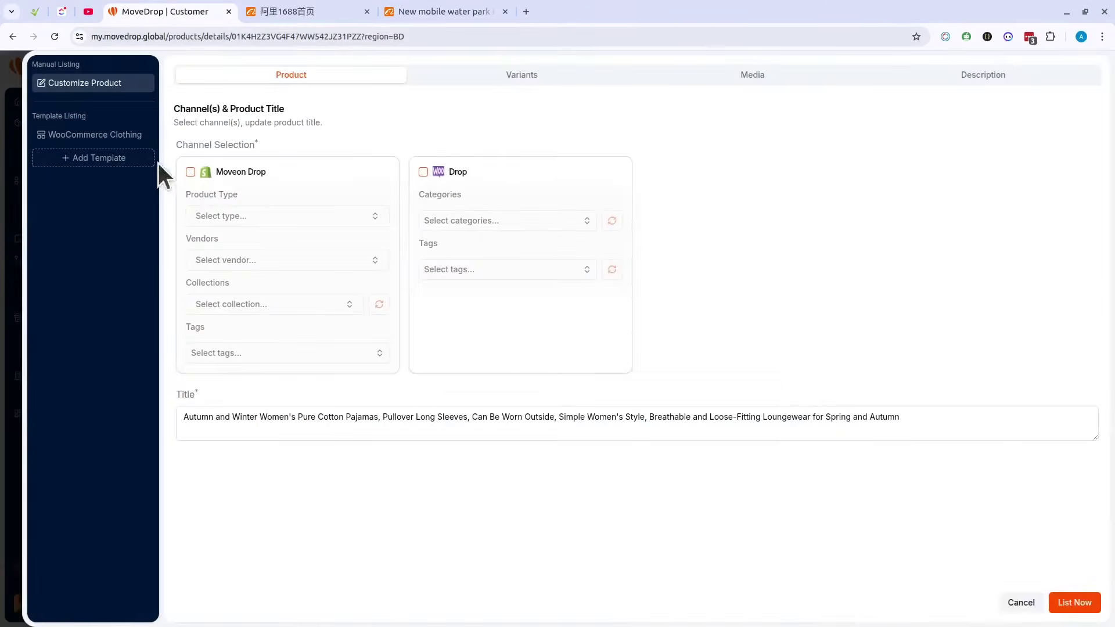
pyautogui.click(81, 140)
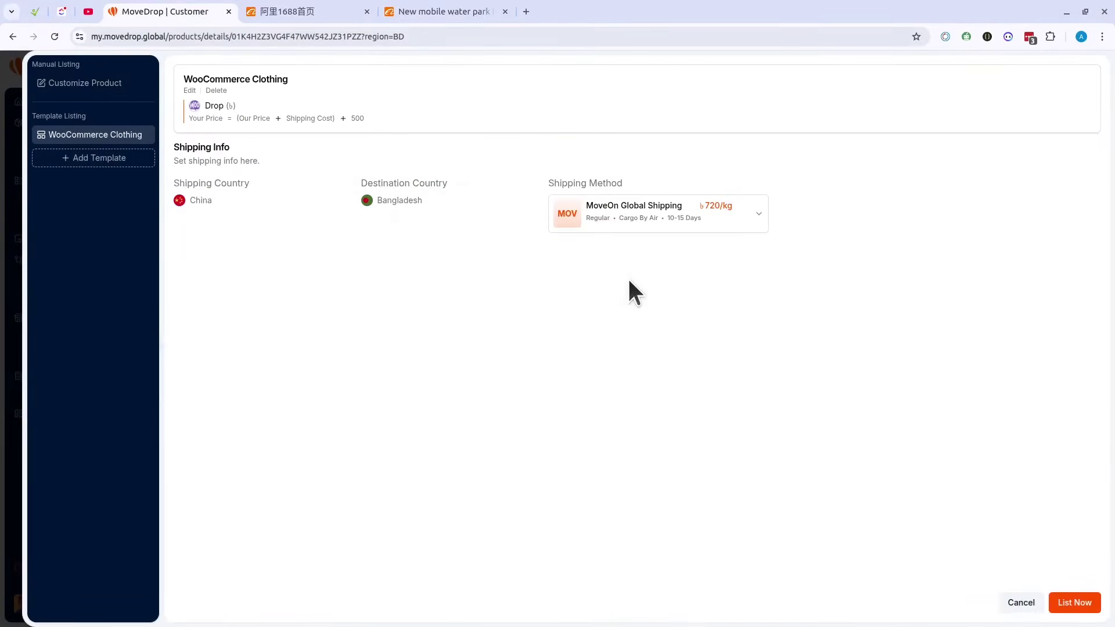
pyautogui.click(679, 231)
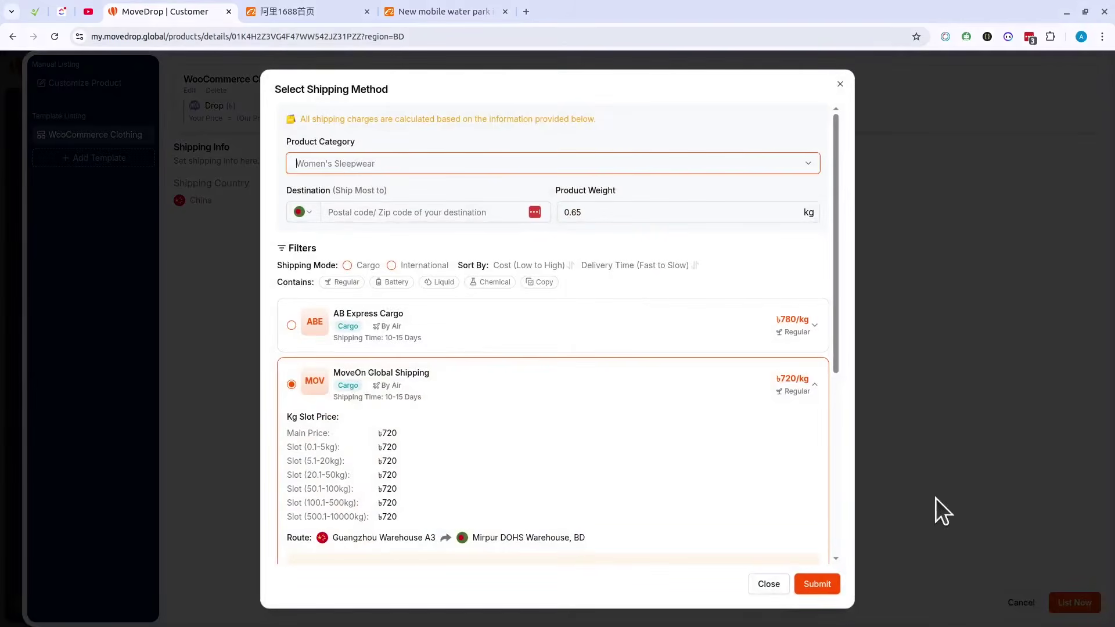
pyautogui.click(816, 585)
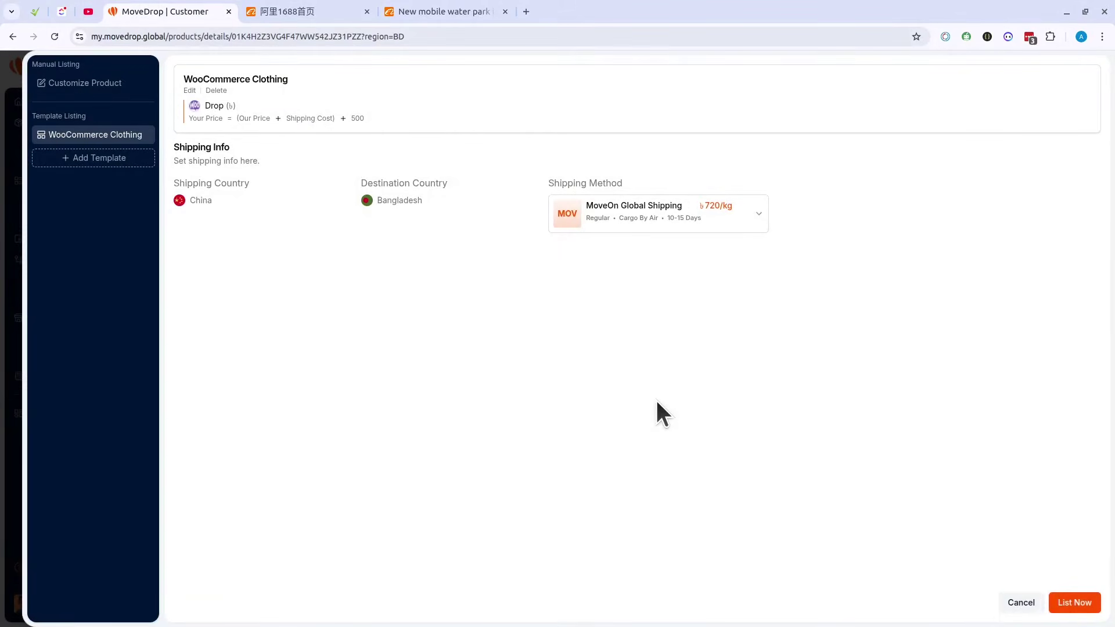
# Step: Submit the templated listing, reload the product page, and check the Product listed notification
pyautogui.click(20, 293)
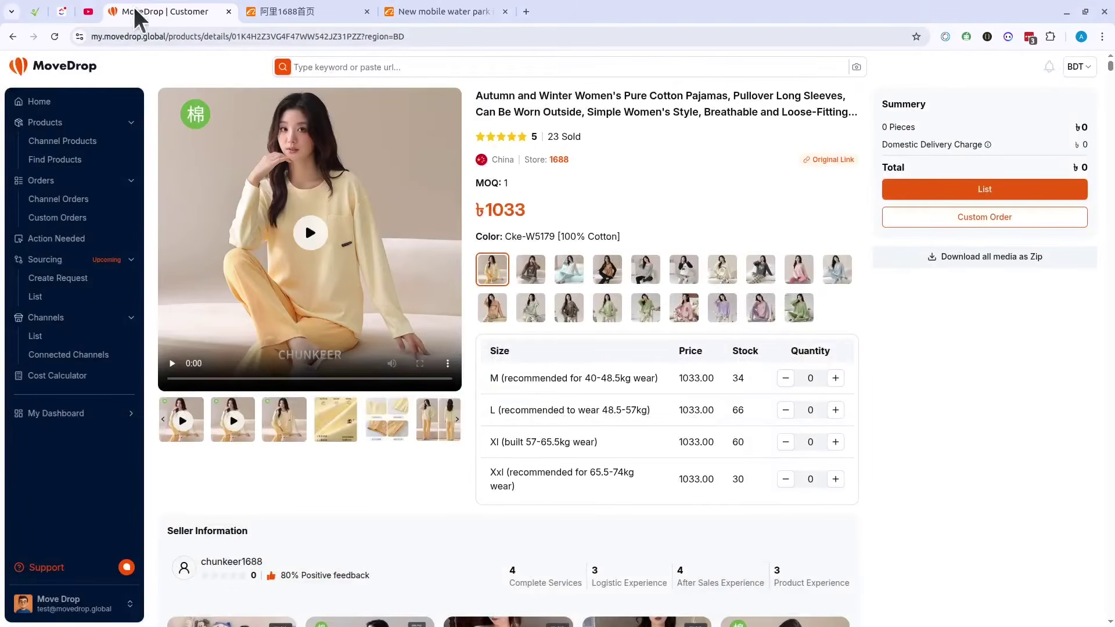
pyautogui.click(971, 189)
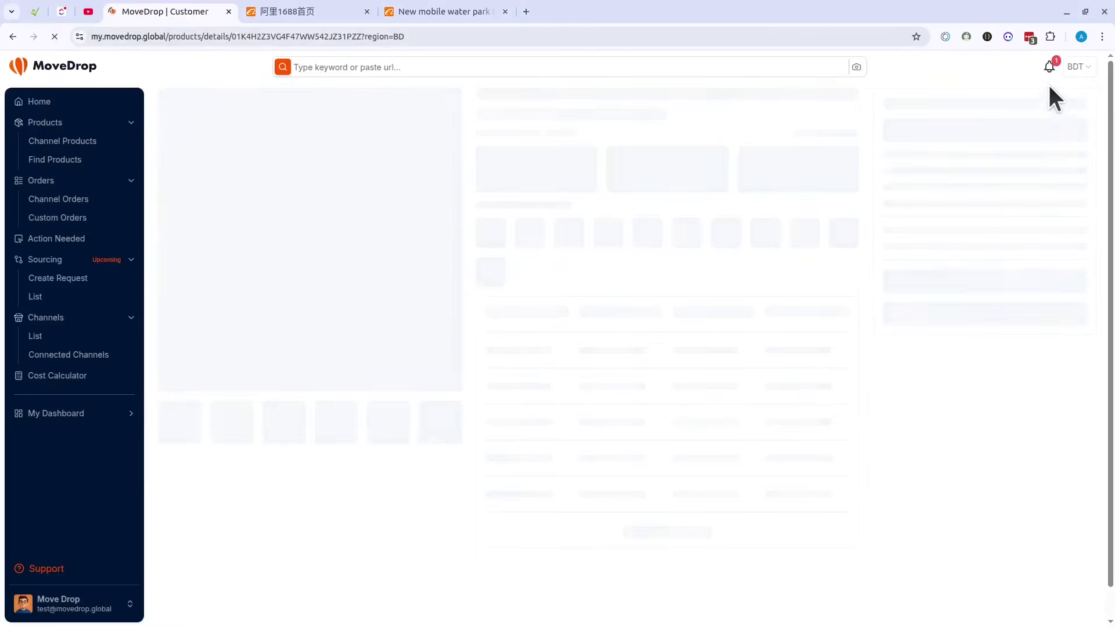
pyautogui.click(1049, 66)
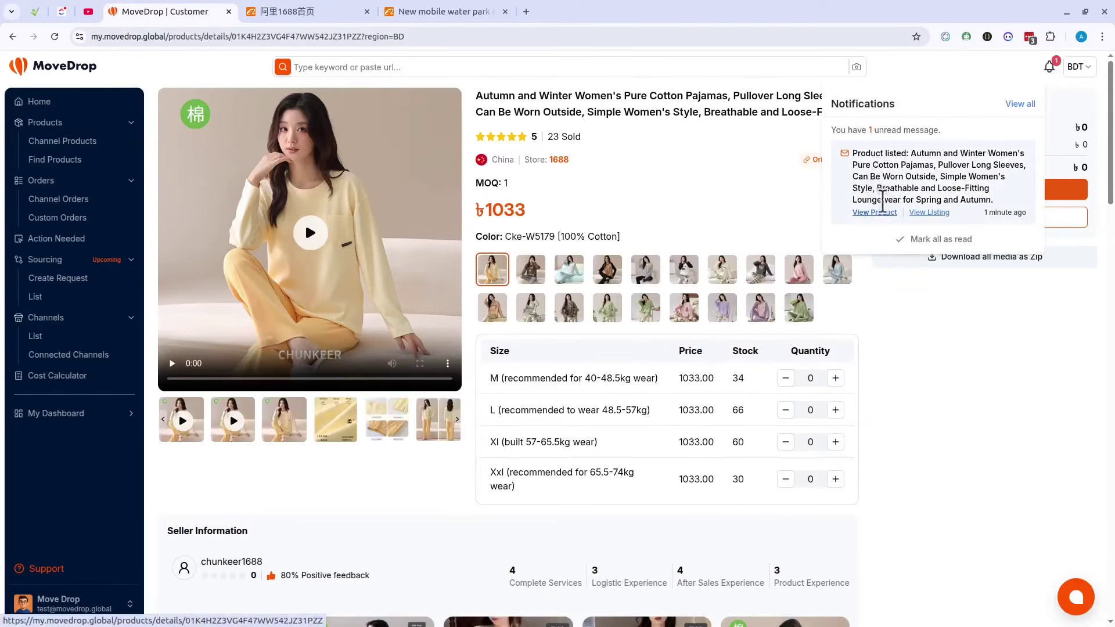
pyautogui.click(526, 11)
# Step: Open the drop.moveon.run store beside MoveDrop, closing the 1688 and water park tabs
pyautogui.write('d')
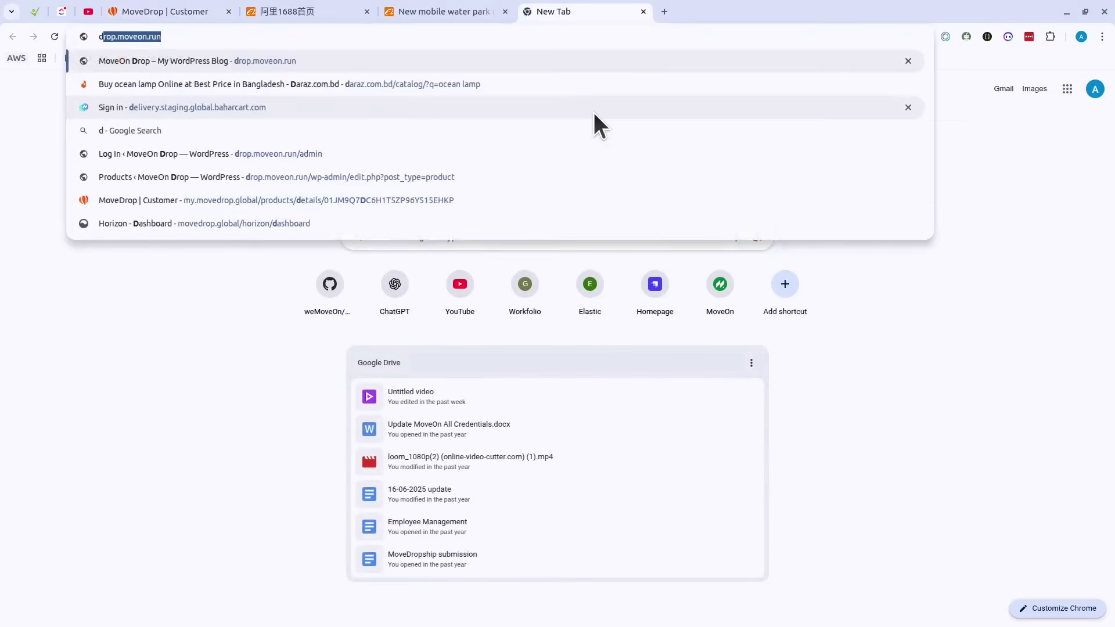
pyautogui.press('Return')
pyautogui.moveTo(573, 2); pyautogui.dragTo(326, 1)
pyautogui.click(505, 12)
pyautogui.click(504, 12)
pyautogui.scroll(-1, 528, 289)
pyautogui.scroll(1, 527, 289)
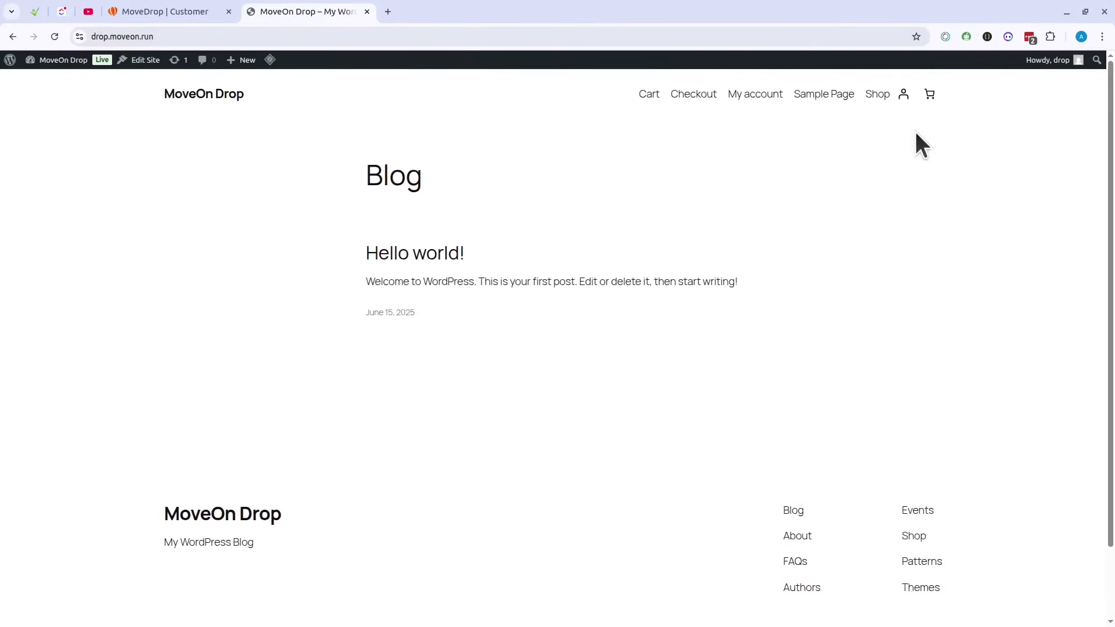
# Step: Open the store's Shop catalogue and the Autumn and Winter pajamas product page
pyautogui.click(878, 96)
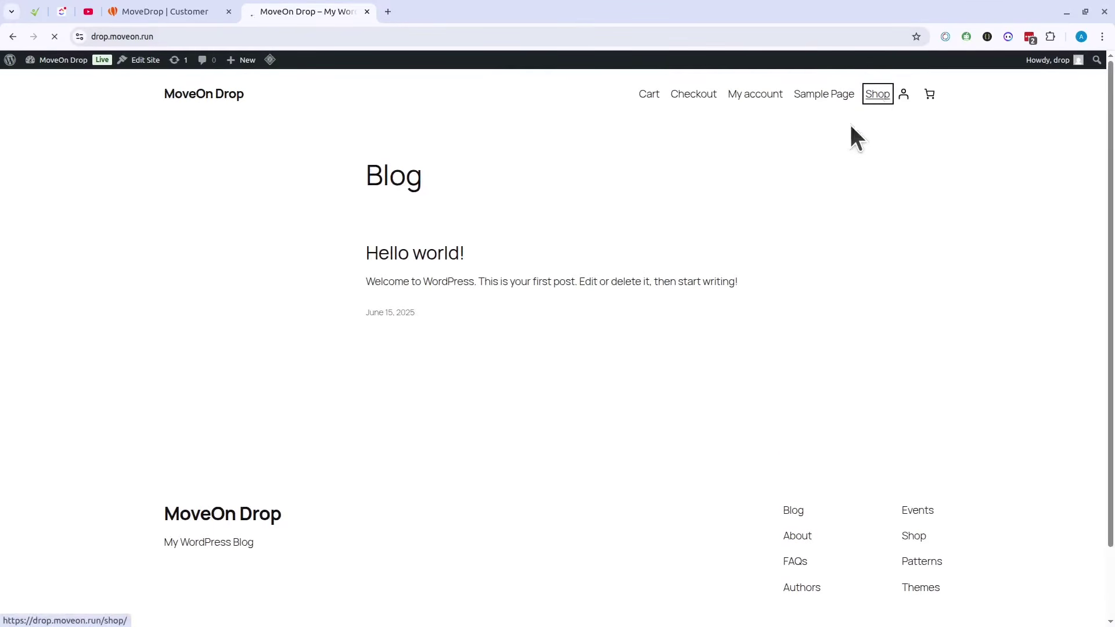
pyautogui.scroll(-10, 397, 317)
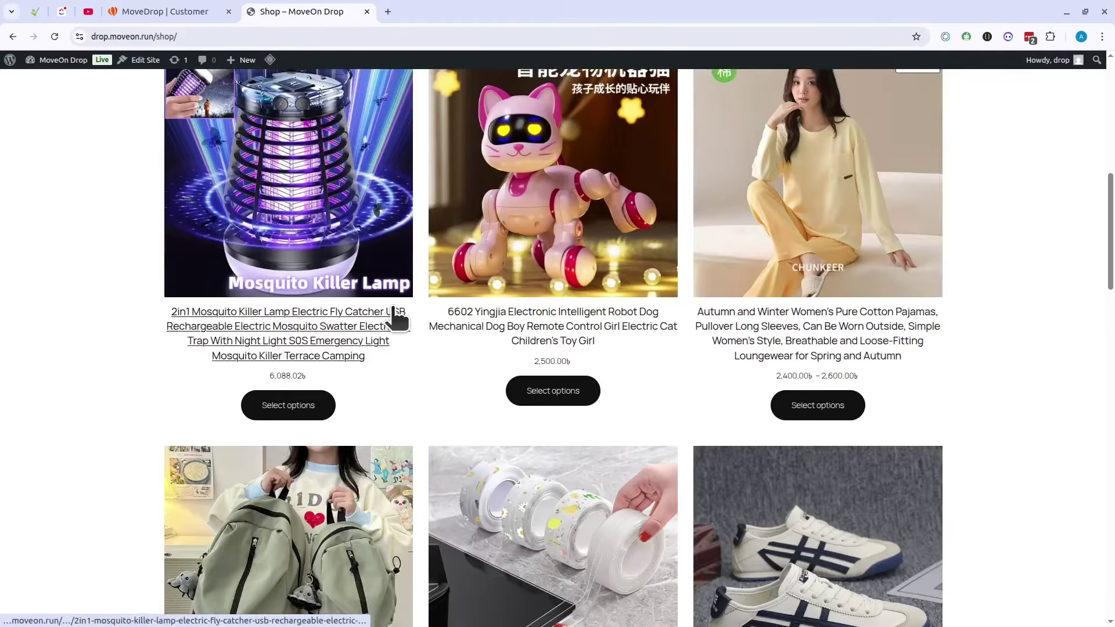
pyautogui.scroll(1, 397, 316)
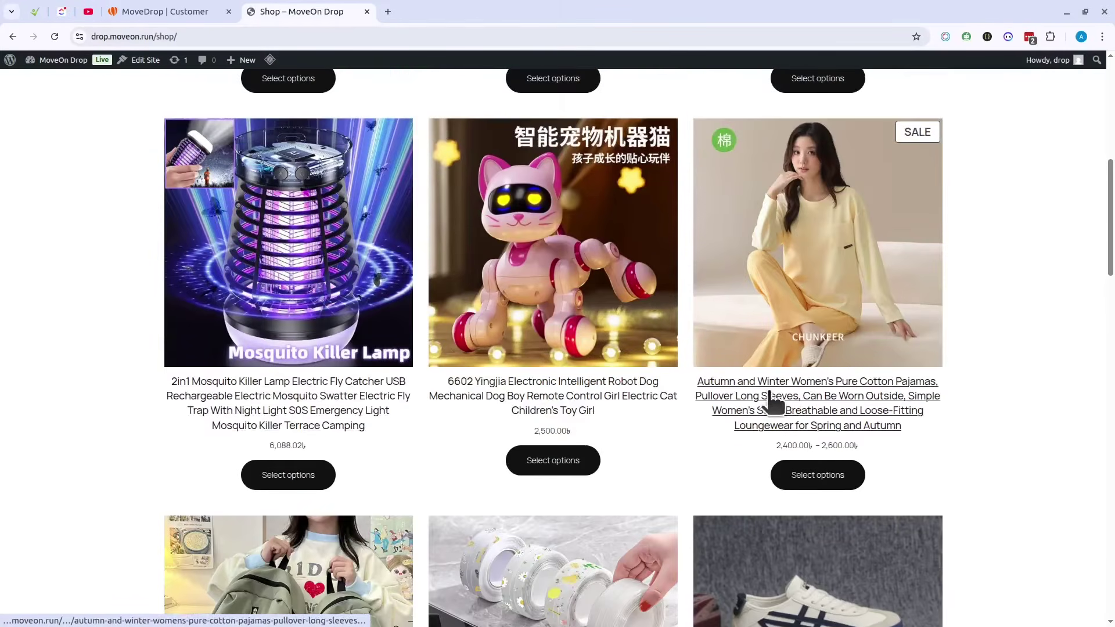
pyautogui.click(833, 404)
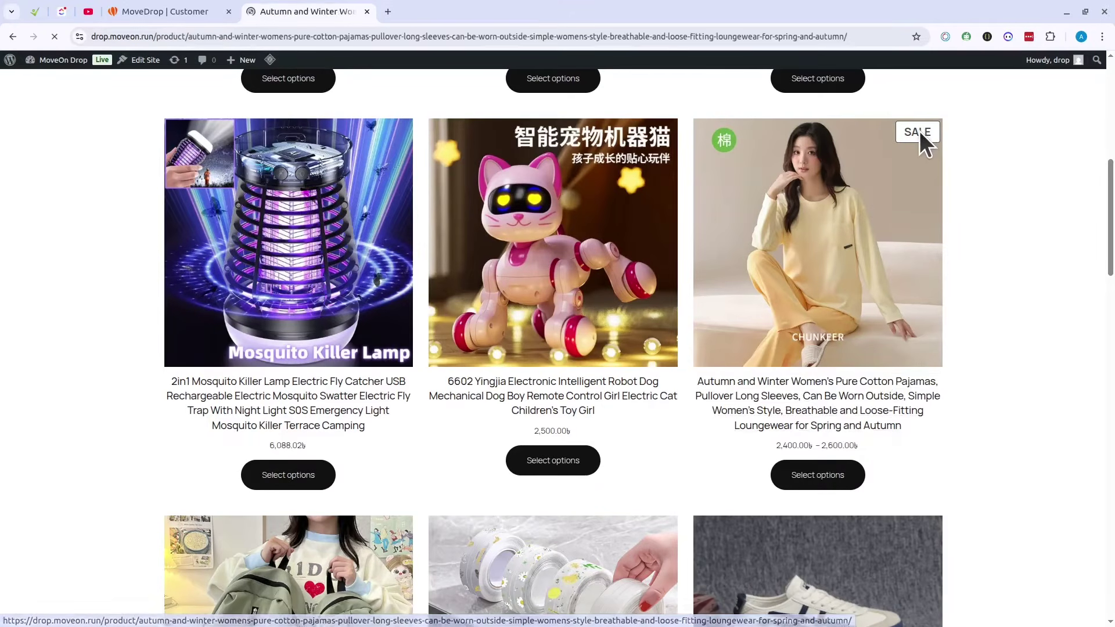
pyautogui.scroll(-1, 748, 330)
pyautogui.scroll(-5, 748, 330)
pyautogui.scroll(6, 668, 337)
pyautogui.scroll(-1, 633, 407)
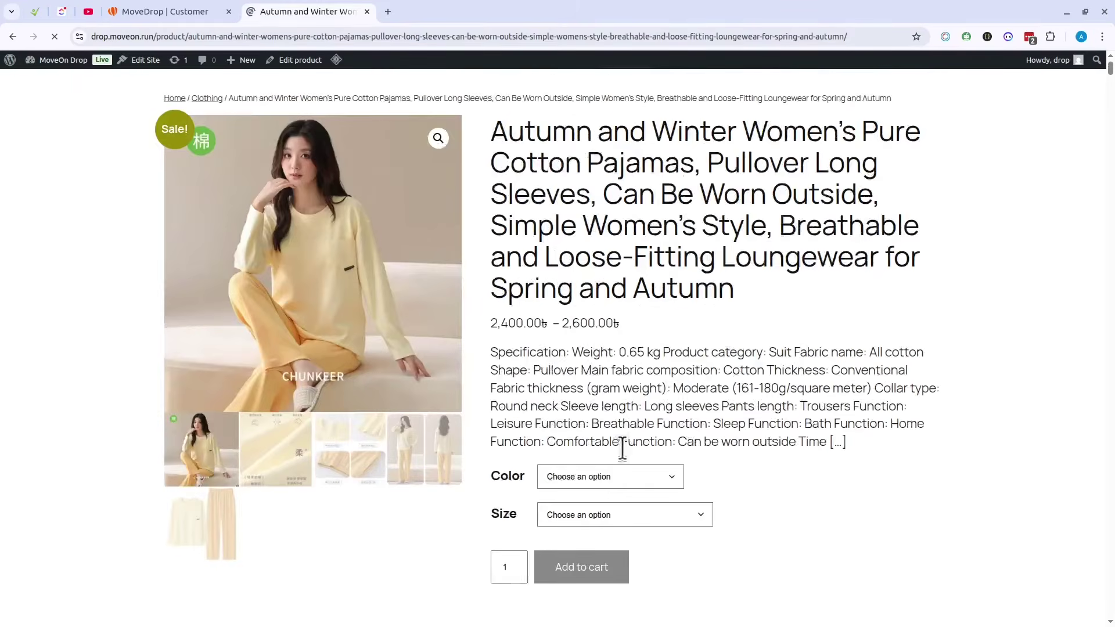
pyautogui.scroll(-5, 622, 448)
# Step: Select colour Cke-w5178 and size L, priced 2,500৳ down from 3,000৳
pyautogui.click(608, 171)
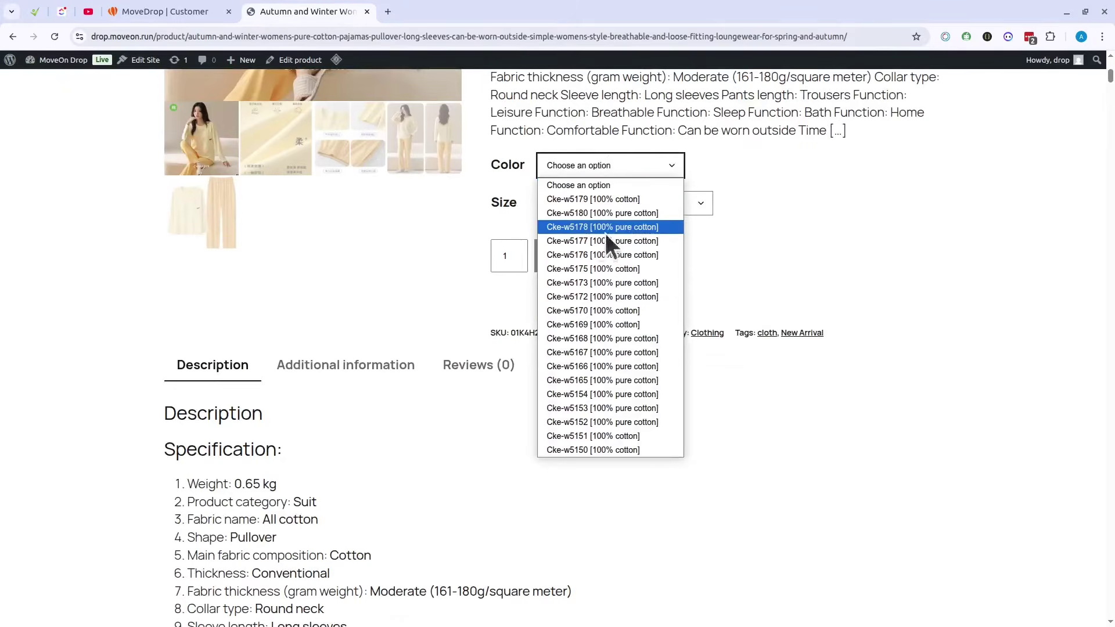
pyautogui.click(606, 232)
pyautogui.click(621, 207)
pyautogui.click(606, 252)
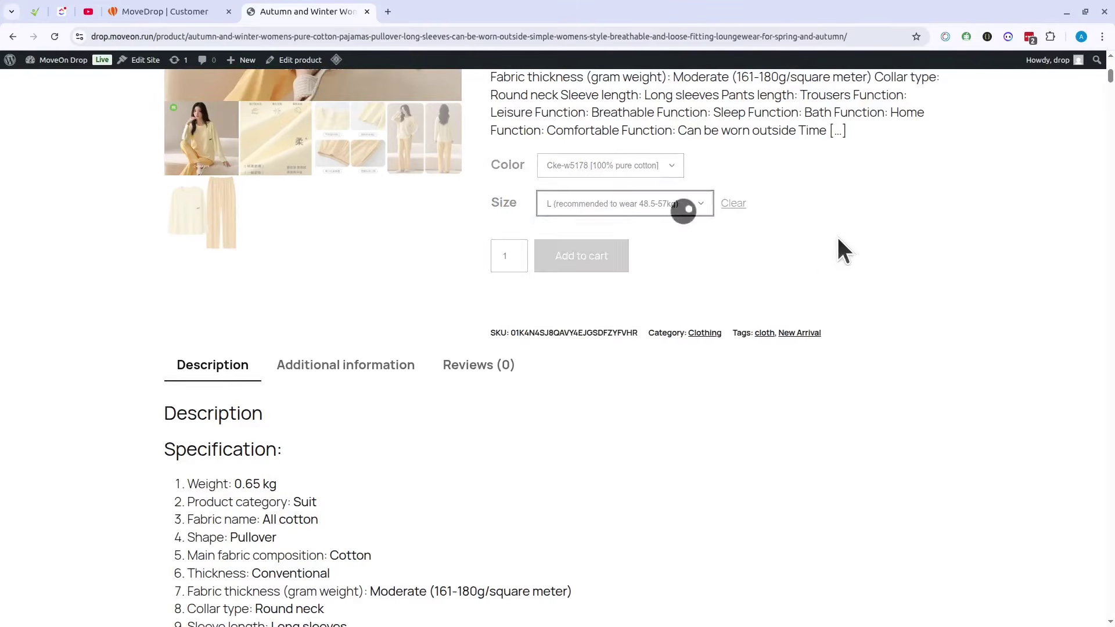
pyautogui.scroll(6, 749, 279)
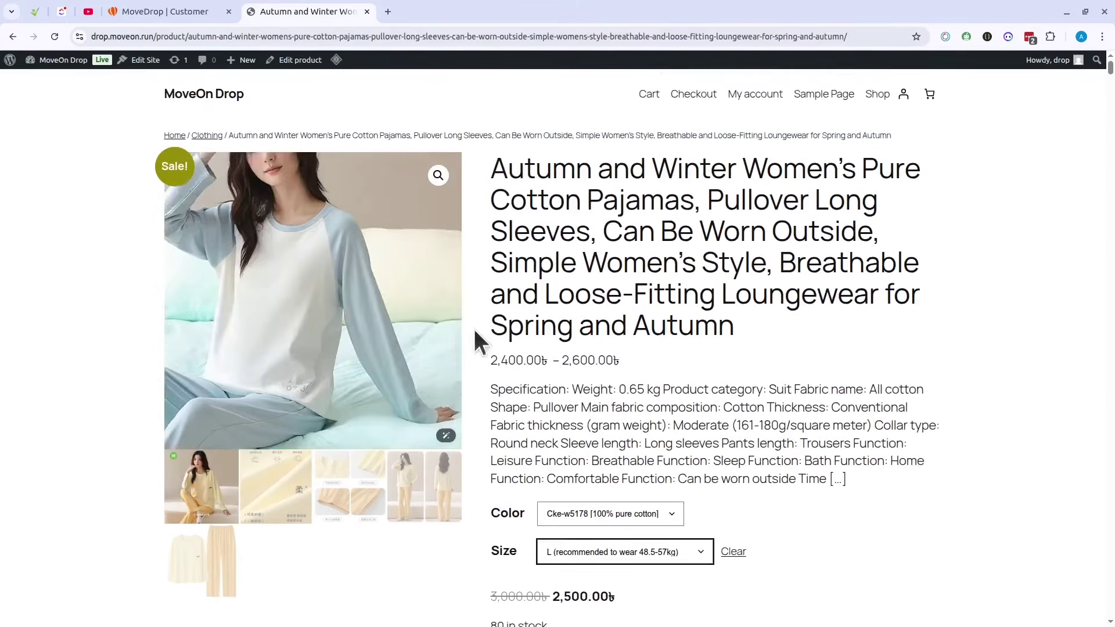
pyautogui.scroll(-7, 475, 332)
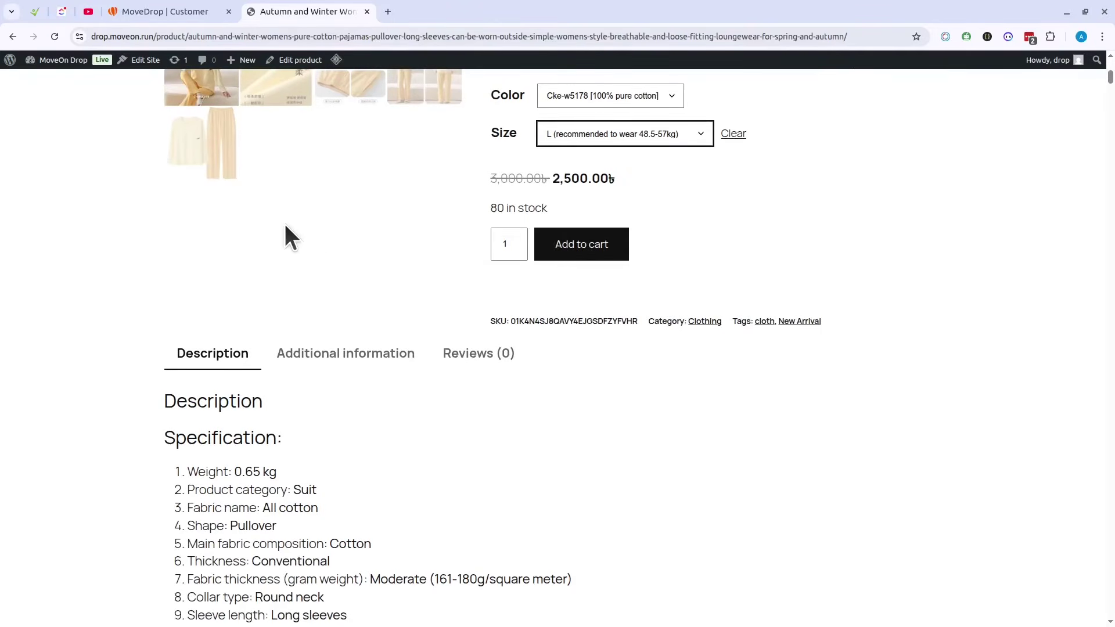
pyautogui.click(152, 11)
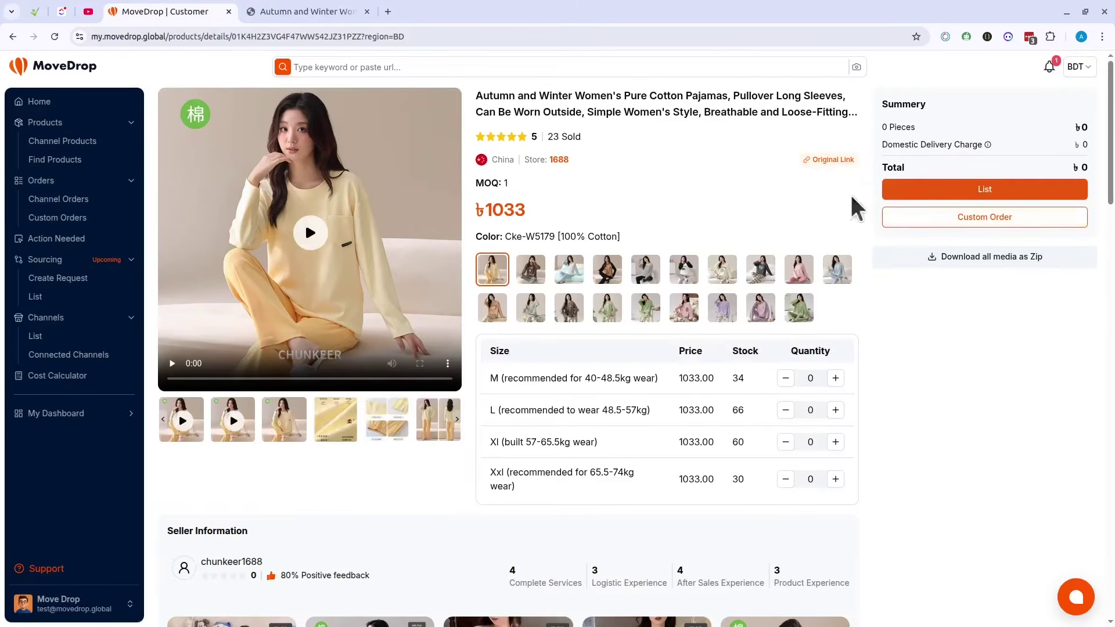
pyautogui.click(999, 189)
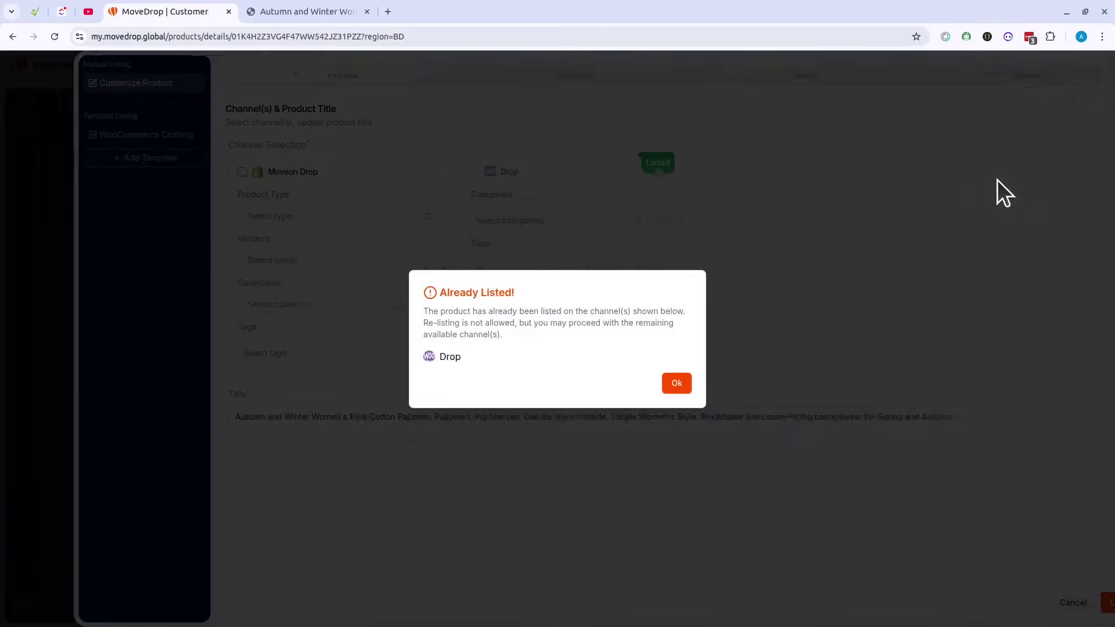
pyautogui.click(675, 381)
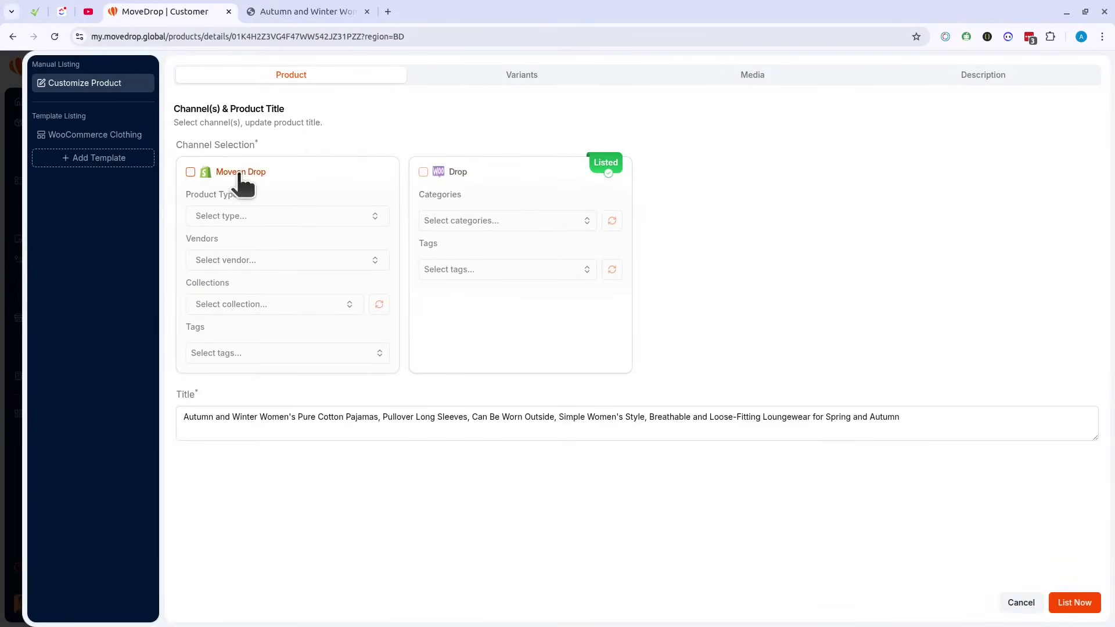
pyautogui.click(278, 169)
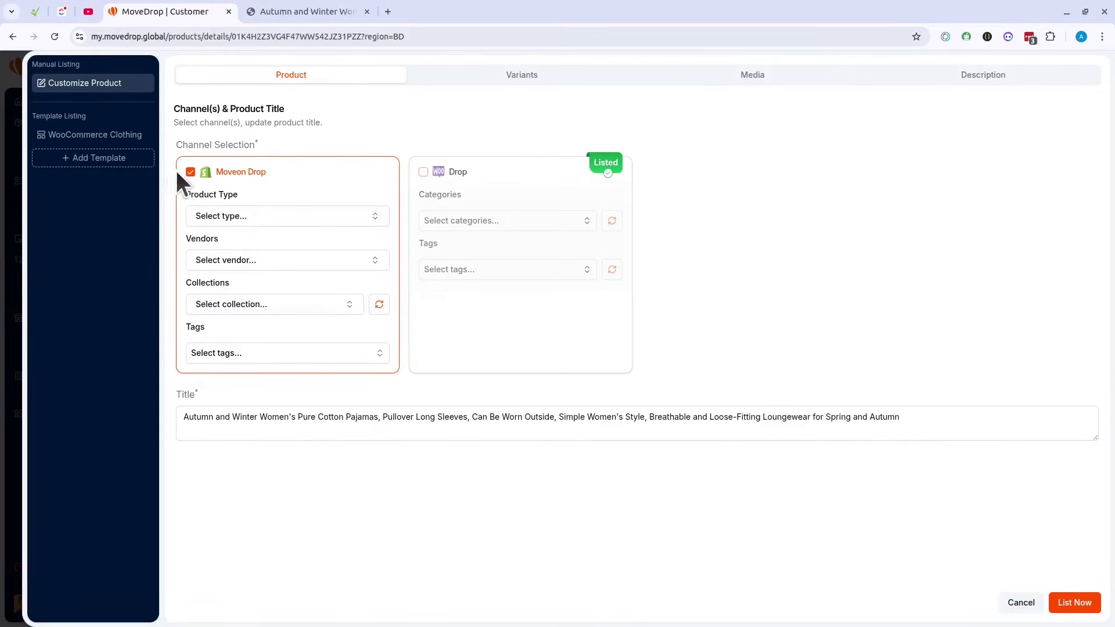
pyautogui.click(20, 220)
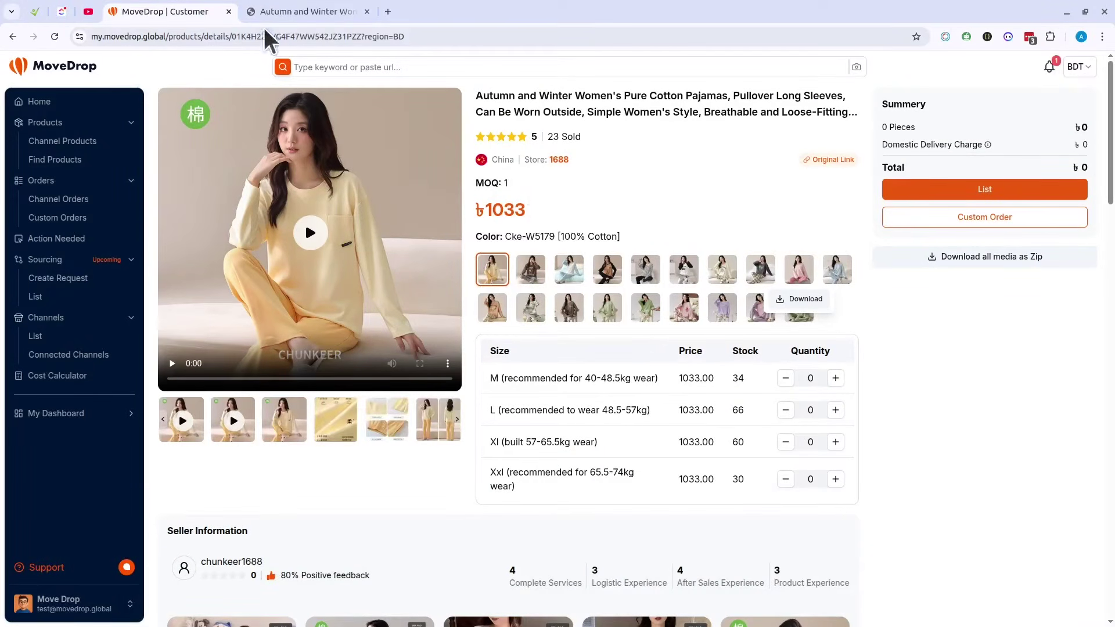
# Step: Check the store's pajama page, open MoveDrop's Channel Orders list, then return to the store page
pyautogui.click(297, 14)
pyautogui.scroll(7, 546, 331)
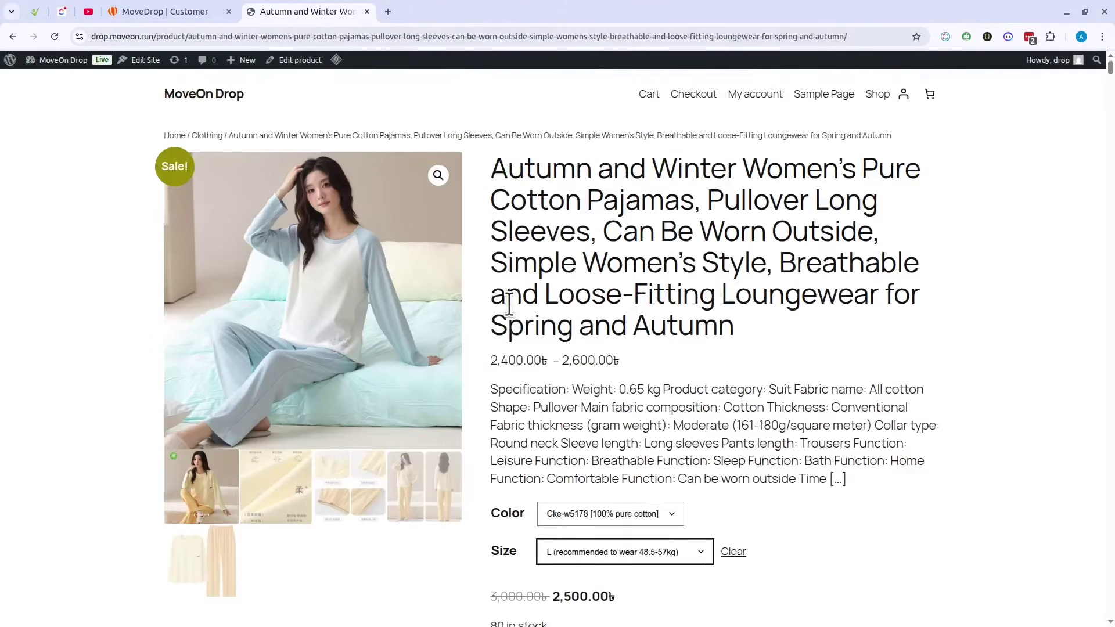
pyautogui.scroll(-6, 715, 307)
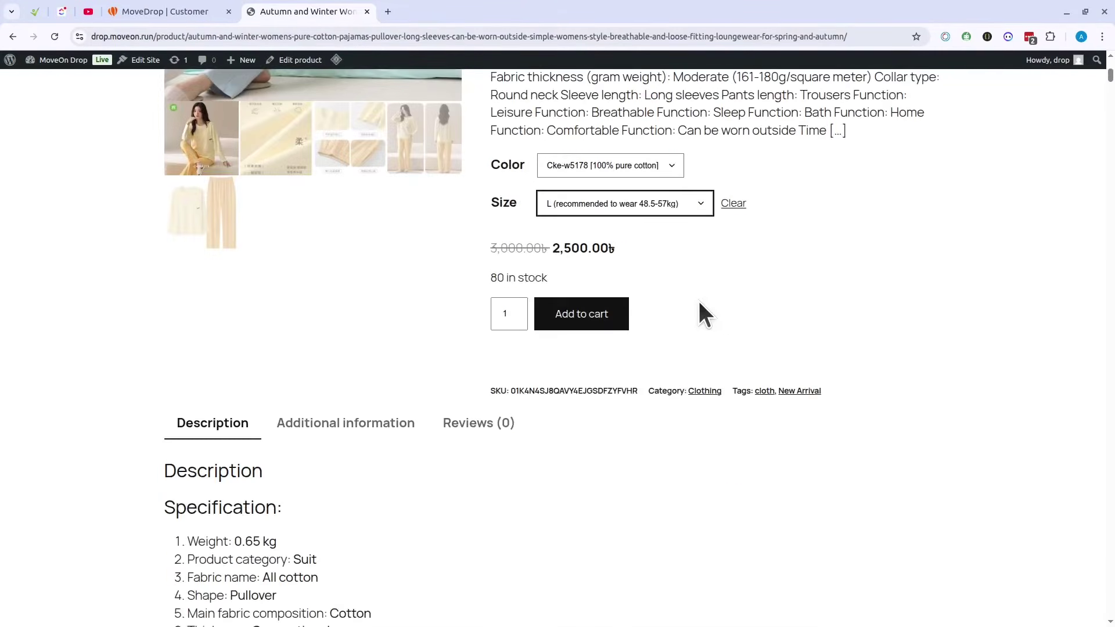
pyautogui.click(176, 11)
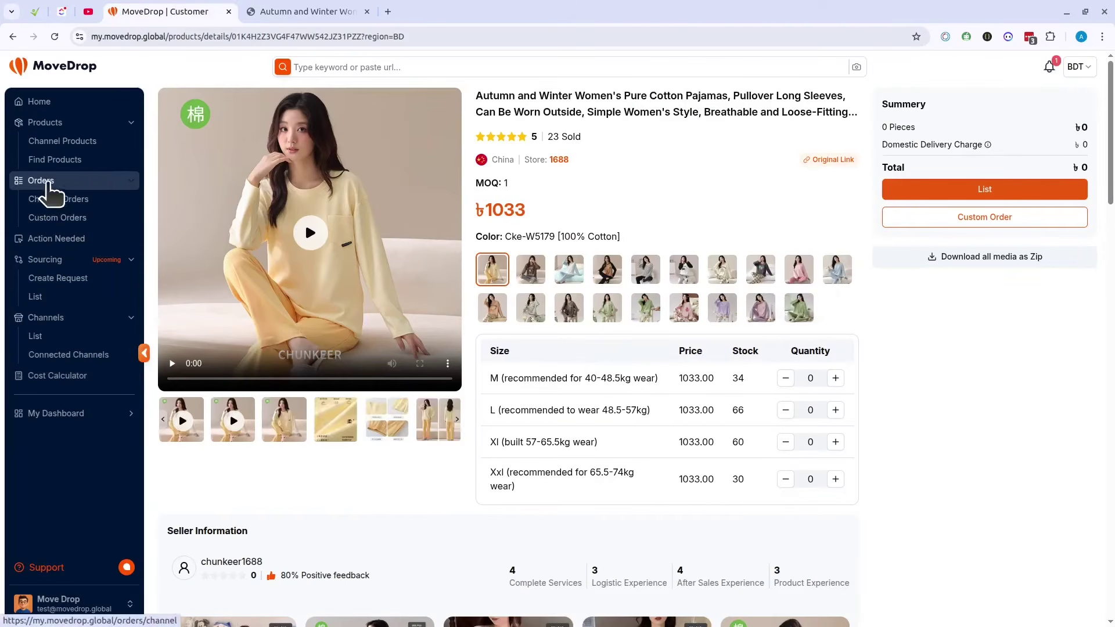
pyautogui.click(59, 200)
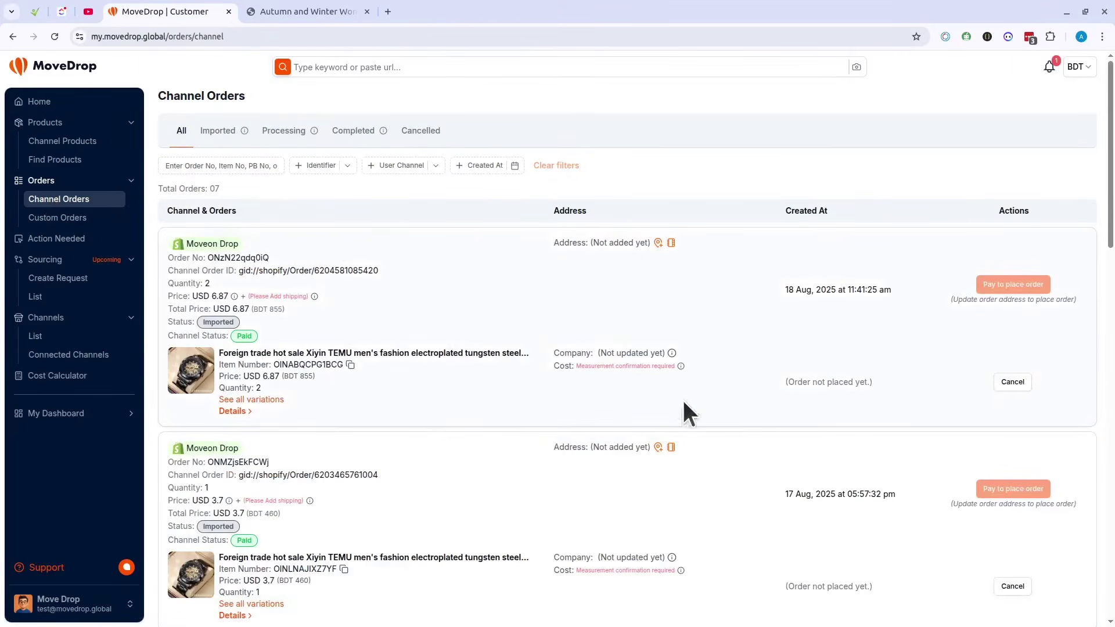
pyautogui.click(305, 11)
pyautogui.scroll(6, 337, 325)
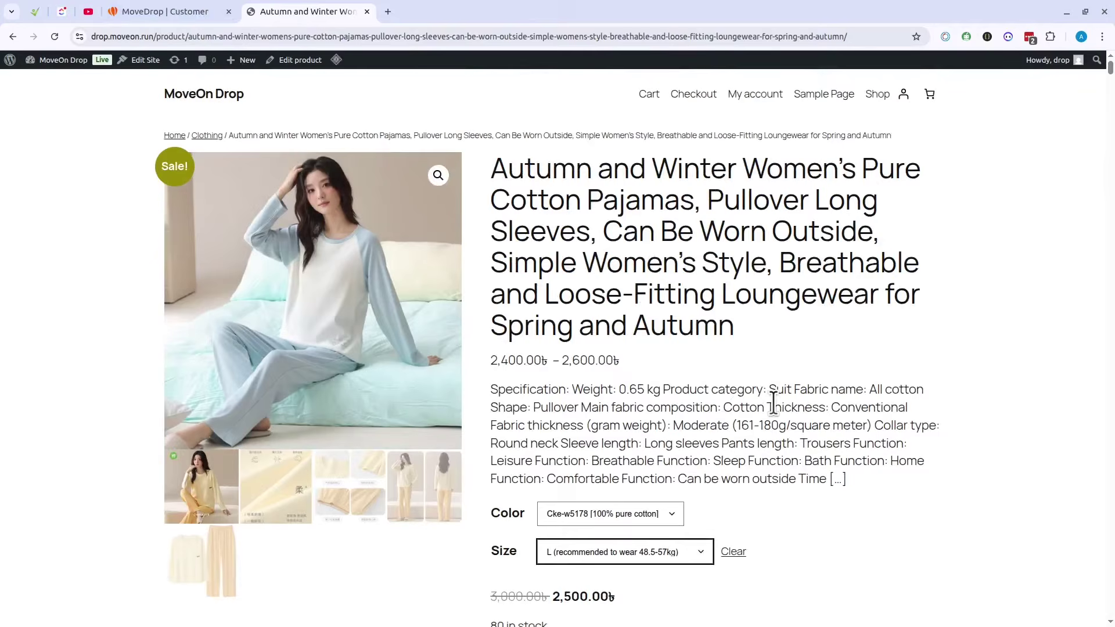
# Step: Add two Cke-w5178 size L pajamas to the cart for 5,000৳ and proceed to checkout
pyautogui.scroll(-7, 773, 404)
pyautogui.scroll(5, 639, 398)
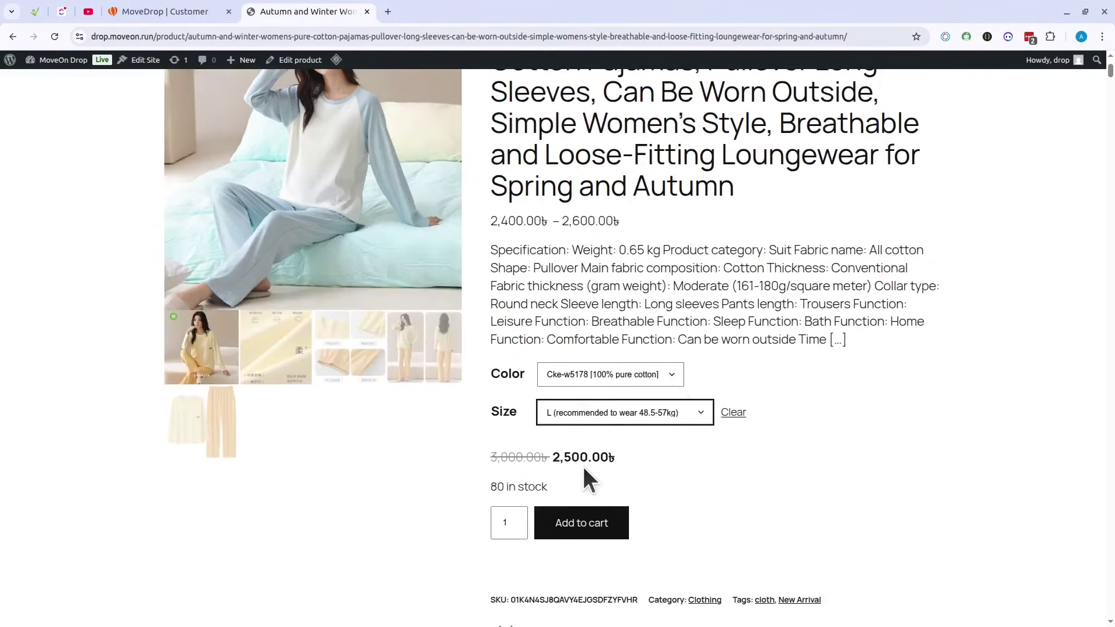
pyautogui.click(519, 521)
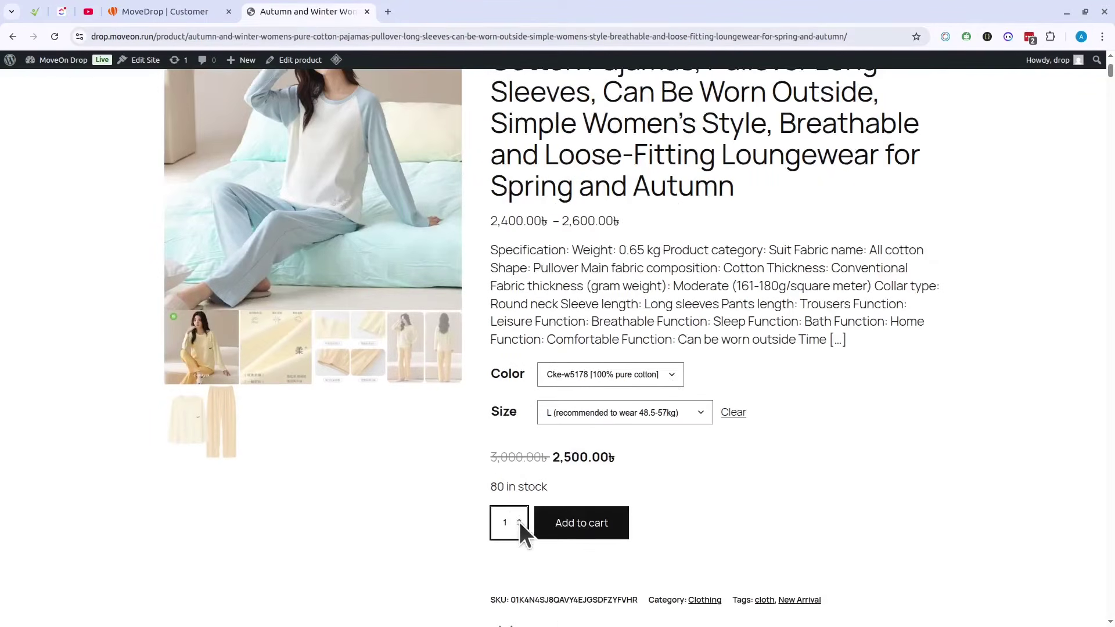
pyautogui.click(578, 530)
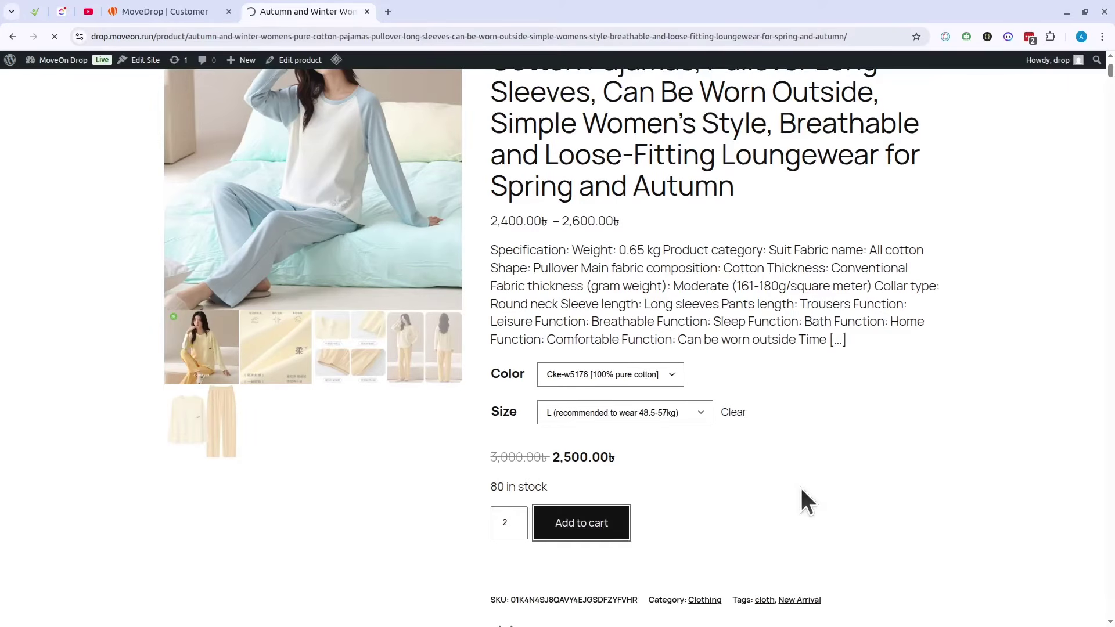
pyautogui.click(913, 192)
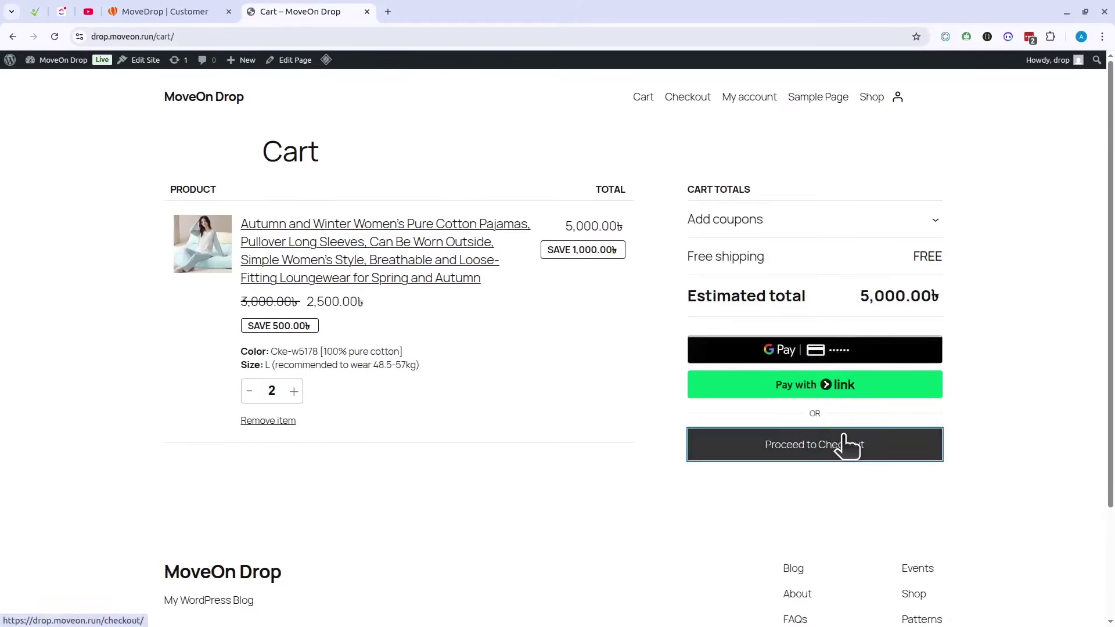
pyautogui.click(832, 454)
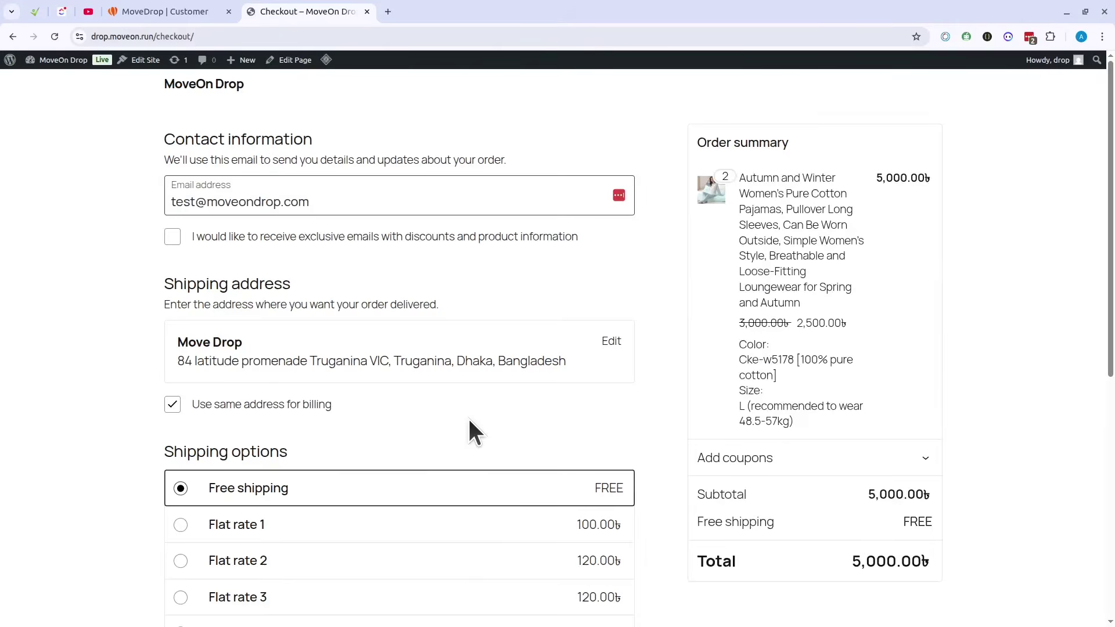
# Step: Fill in the contact email address at checkout
pyautogui.click(226, 197)
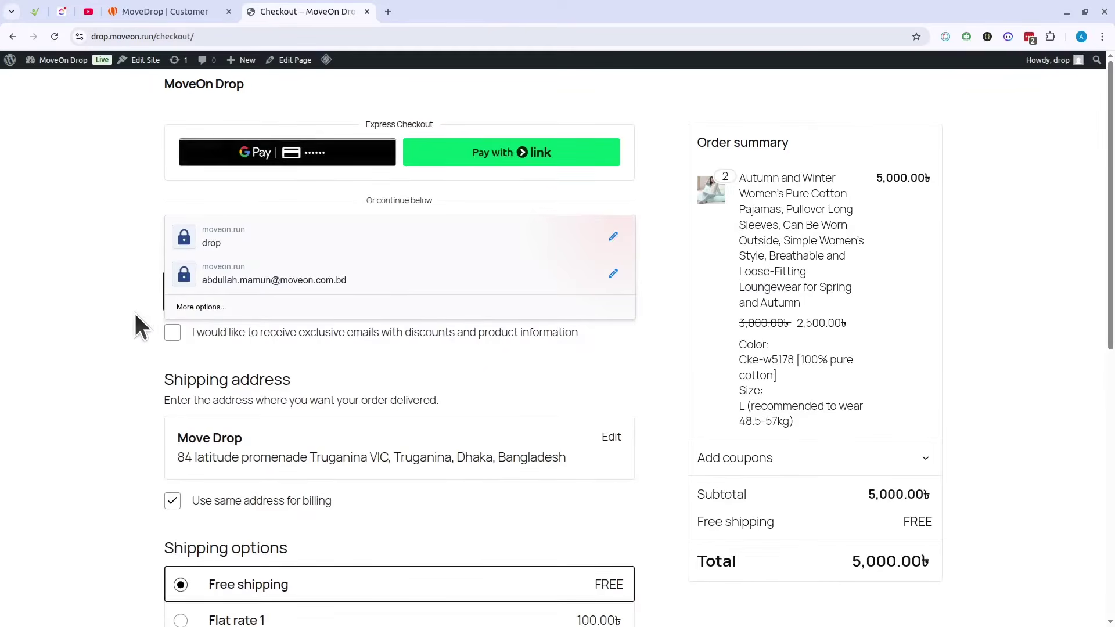
pyautogui.scroll(-3, 535, 344)
pyautogui.click(117, 271)
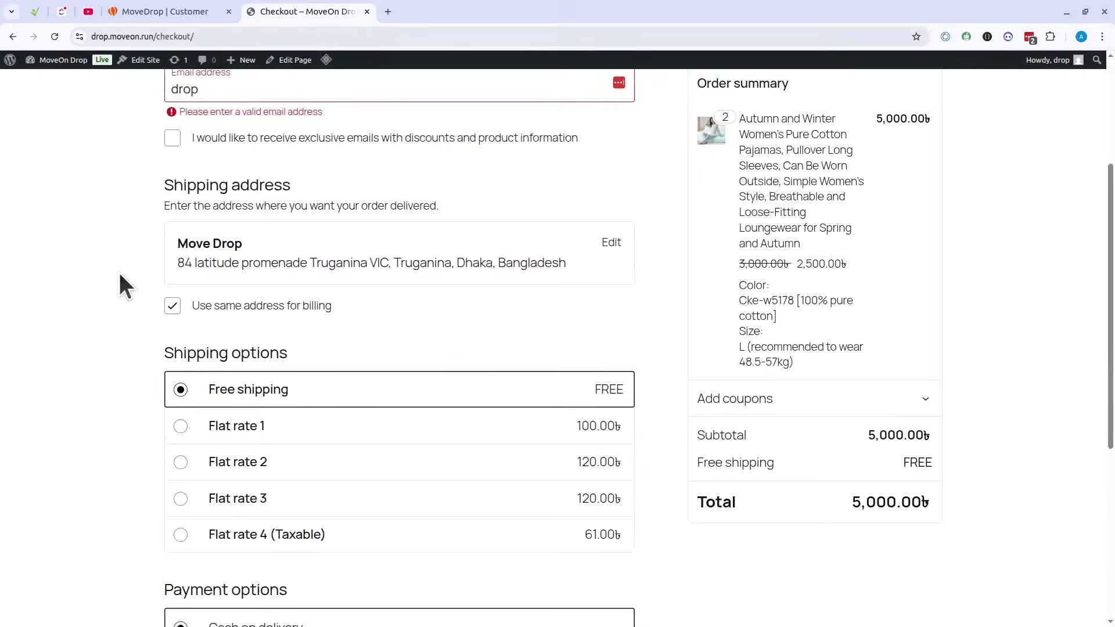
pyautogui.scroll(3, 232, 279)
pyautogui.click(243, 293)
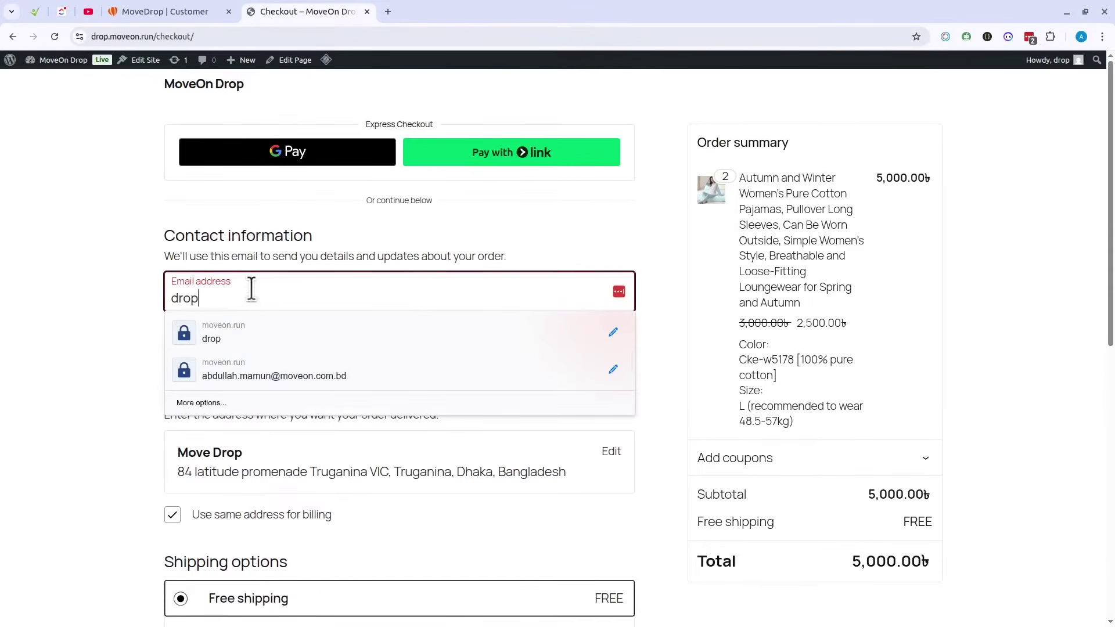
pyautogui.write('@')
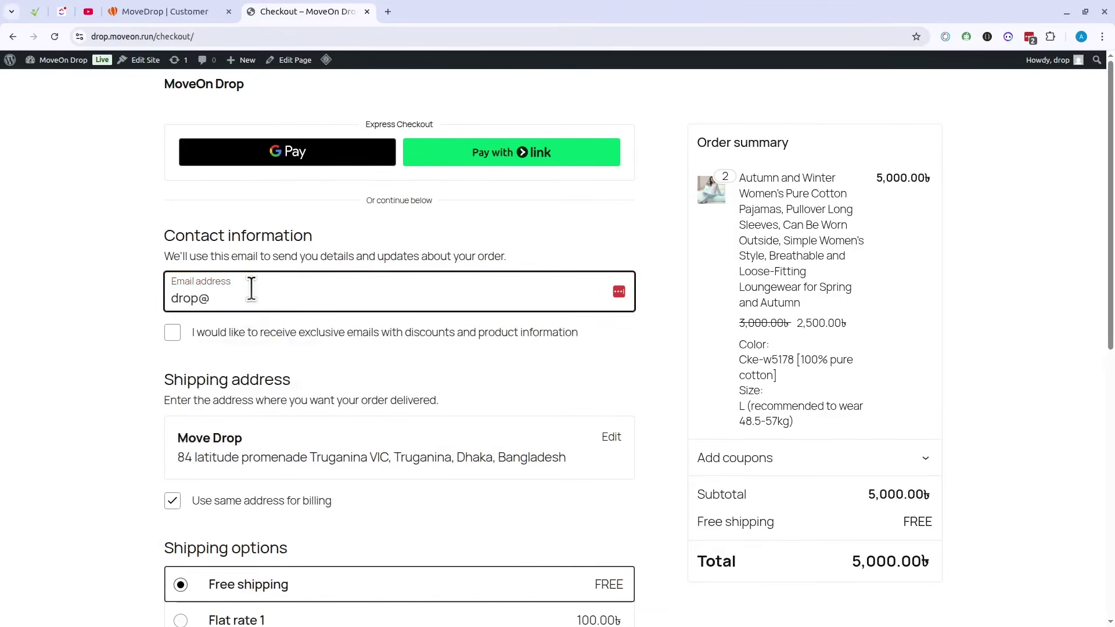
pyautogui.write('test.com')
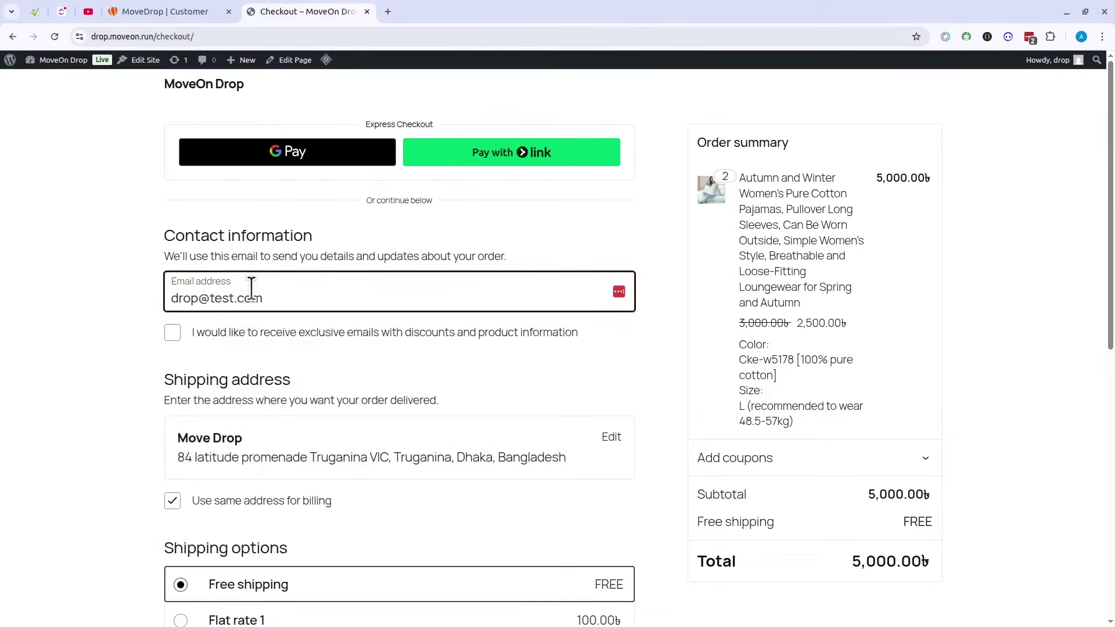
pyautogui.scroll(-4, 279, 360)
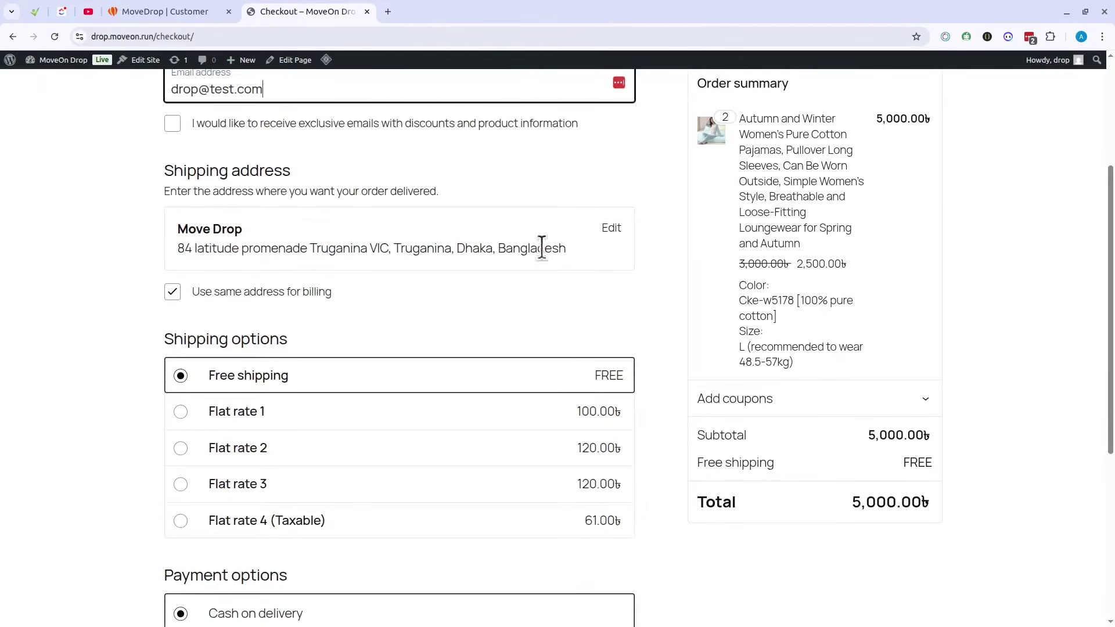
# Step: Edit the shipping address: replace the street address, set city Dhaka, and keep district Dhaka
pyautogui.click(610, 229)
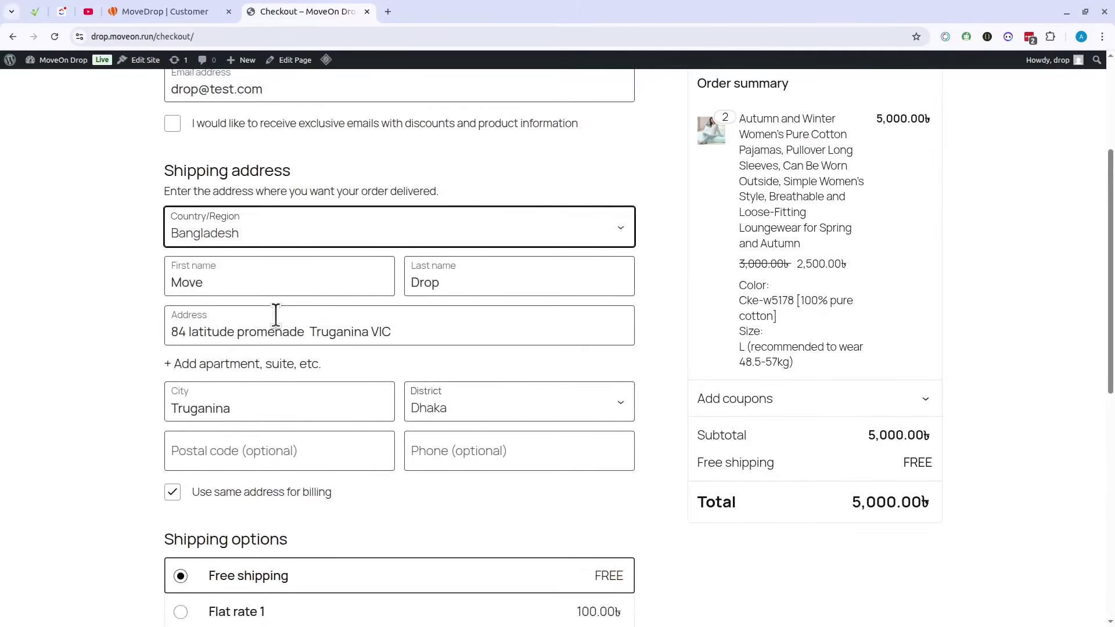
pyautogui.click(287, 284)
pyautogui.click(523, 285)
pyautogui.click(195, 327)
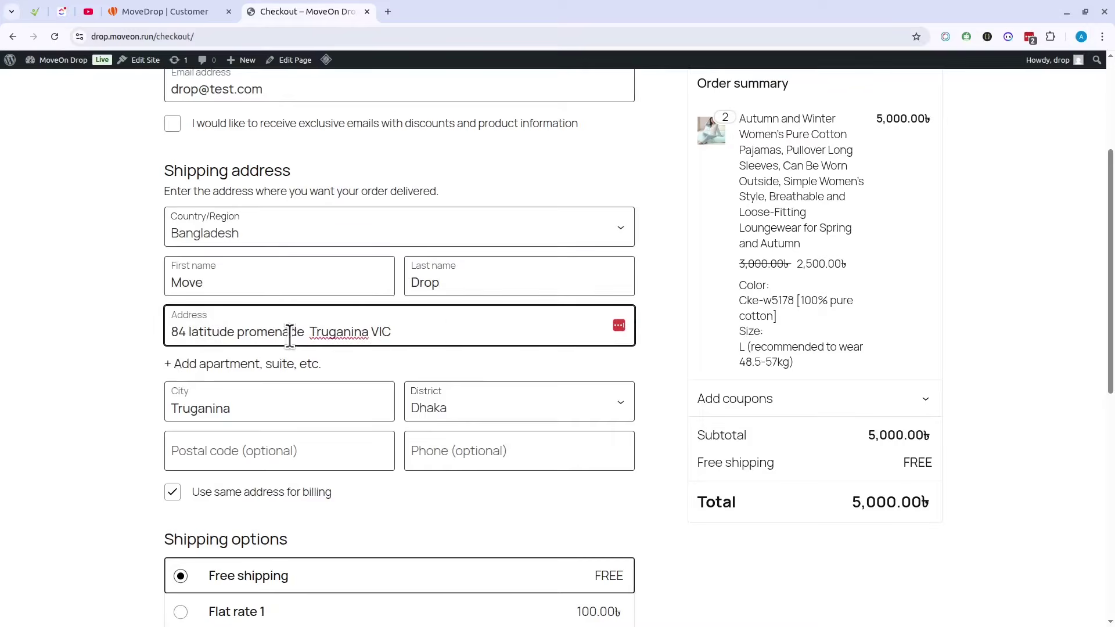
pyautogui.moveTo(448, 331); pyautogui.dragTo(178, 334)
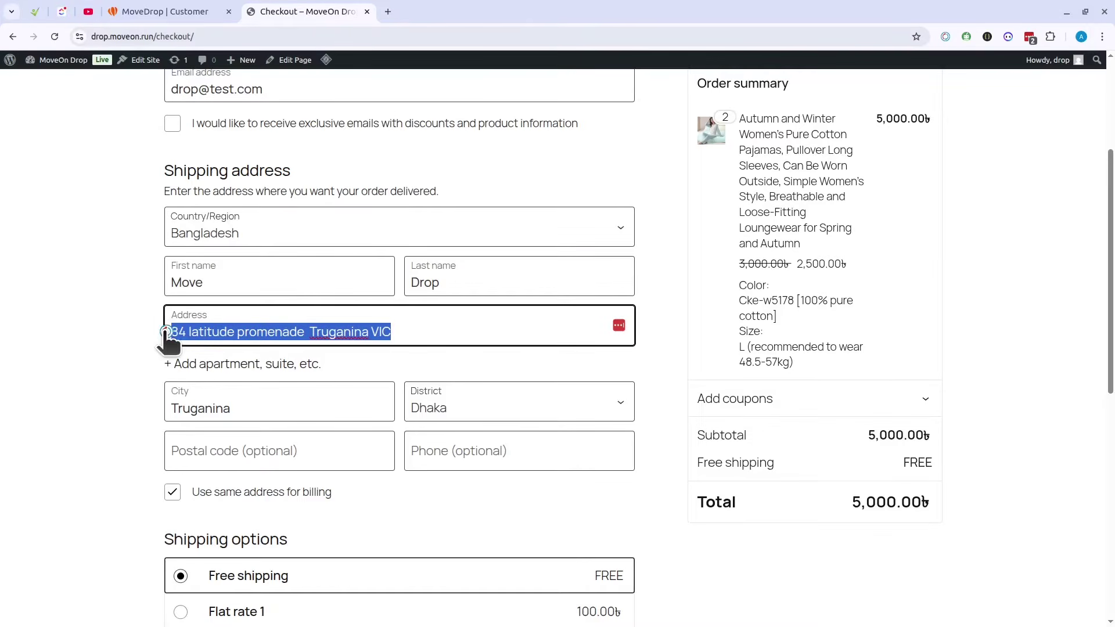
pyautogui.write('mit')
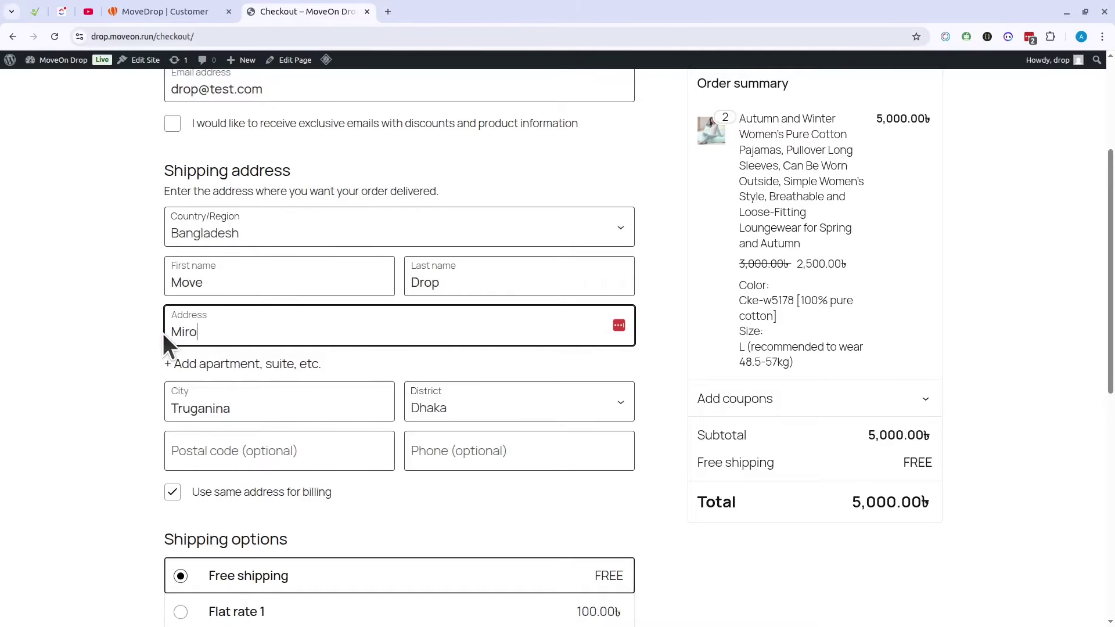
pyautogui.write('pur DOHS')
pyautogui.click(187, 410)
pyautogui.hotkey('ctrl', 'a')
pyautogui.press('BackSpace')
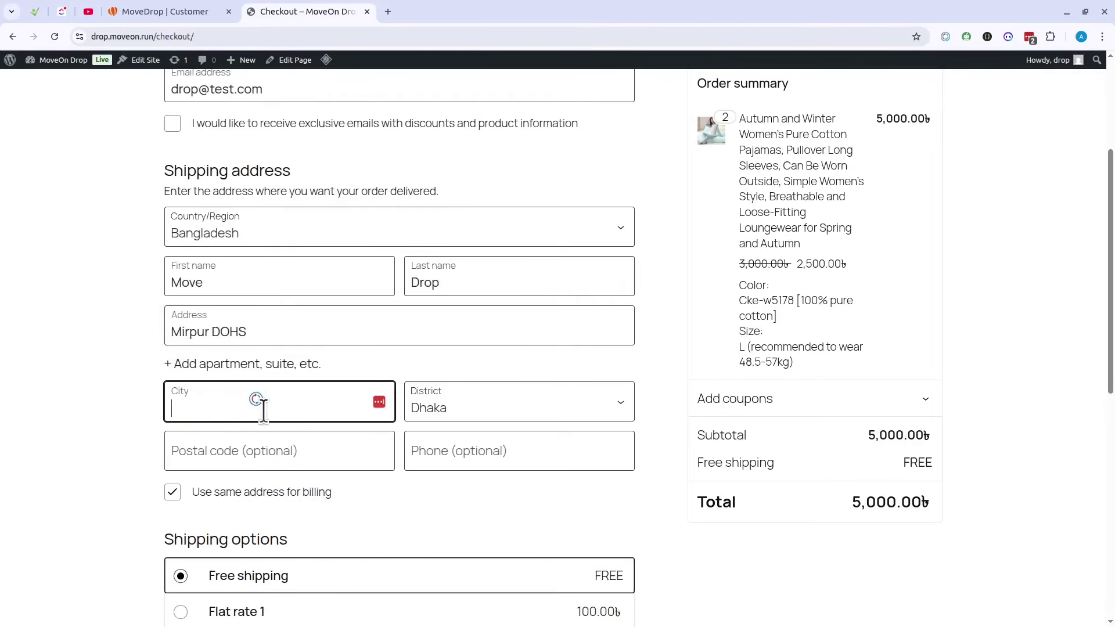
pyautogui.write('Dhaka')
pyautogui.click(494, 411)
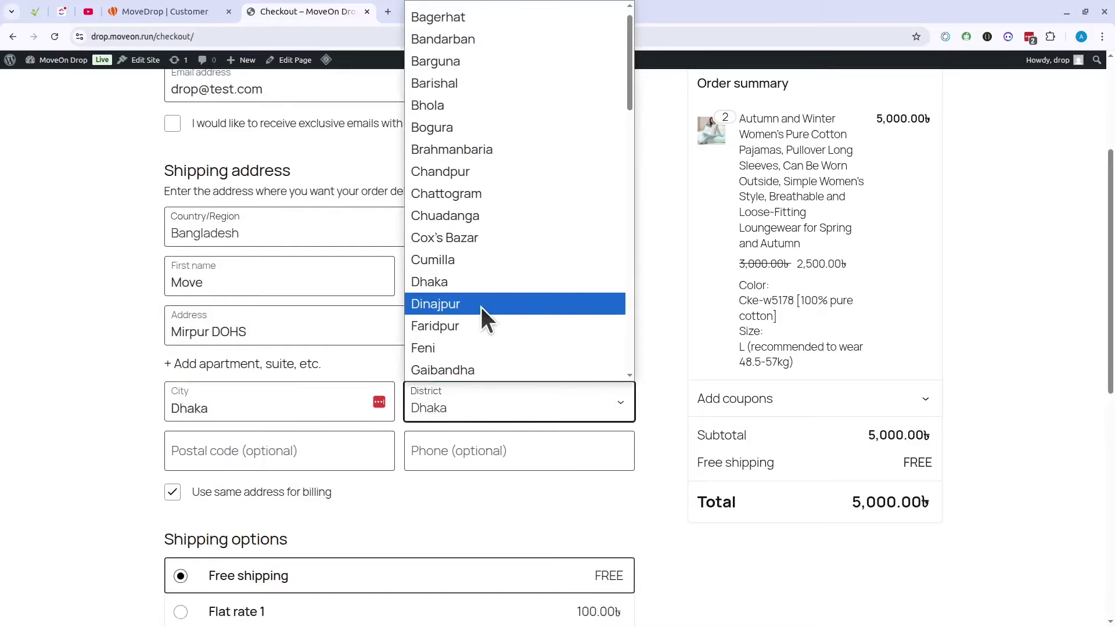
pyautogui.click(486, 288)
pyautogui.click(106, 426)
# Step: Place the cash-on-delivery order for the two pajamas
pyautogui.scroll(-3, 108, 431)
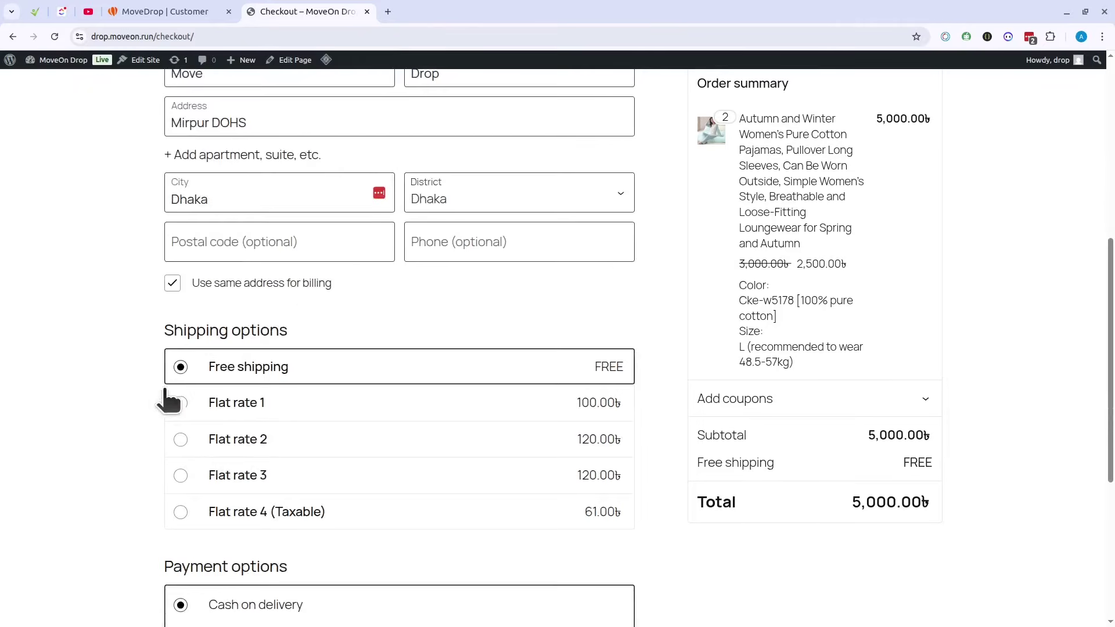
pyautogui.scroll(-3, 673, 405)
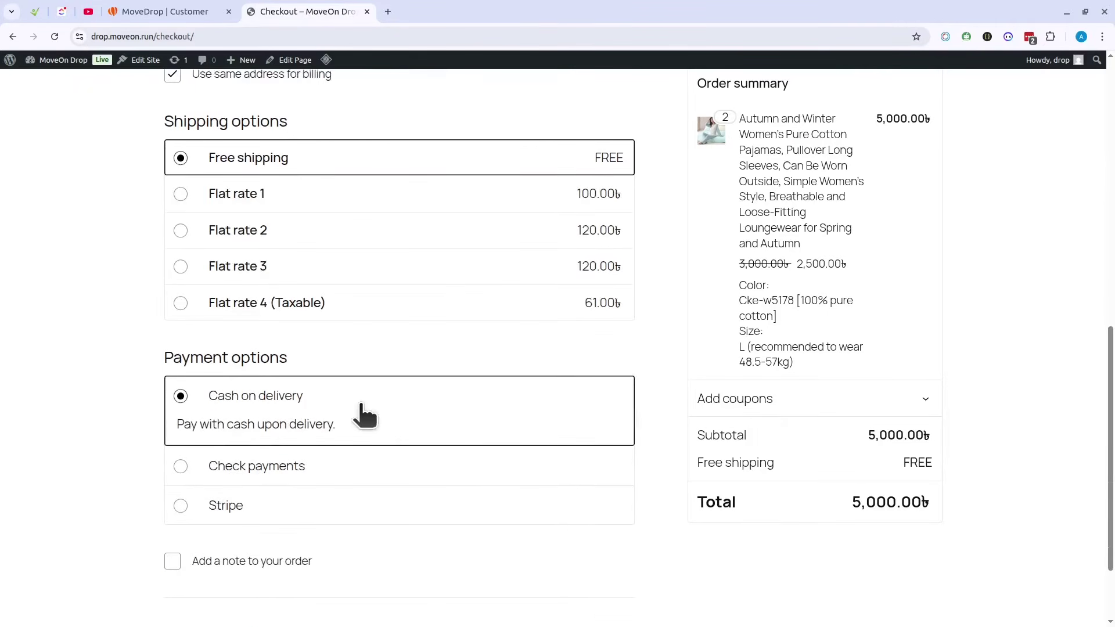
pyautogui.scroll(-2, 507, 423)
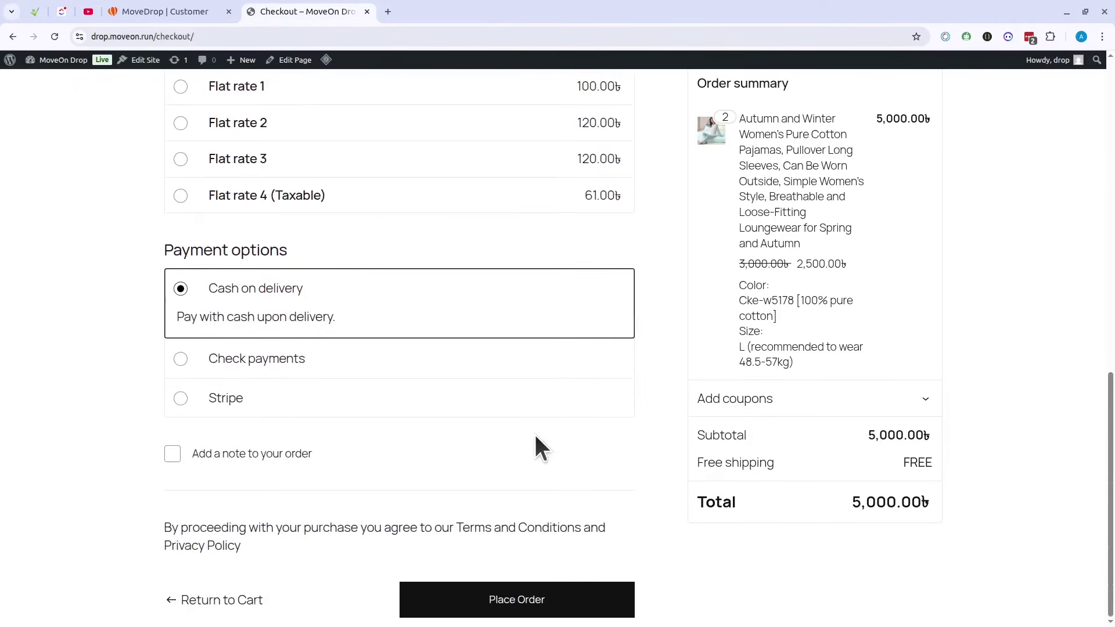
pyautogui.click(529, 593)
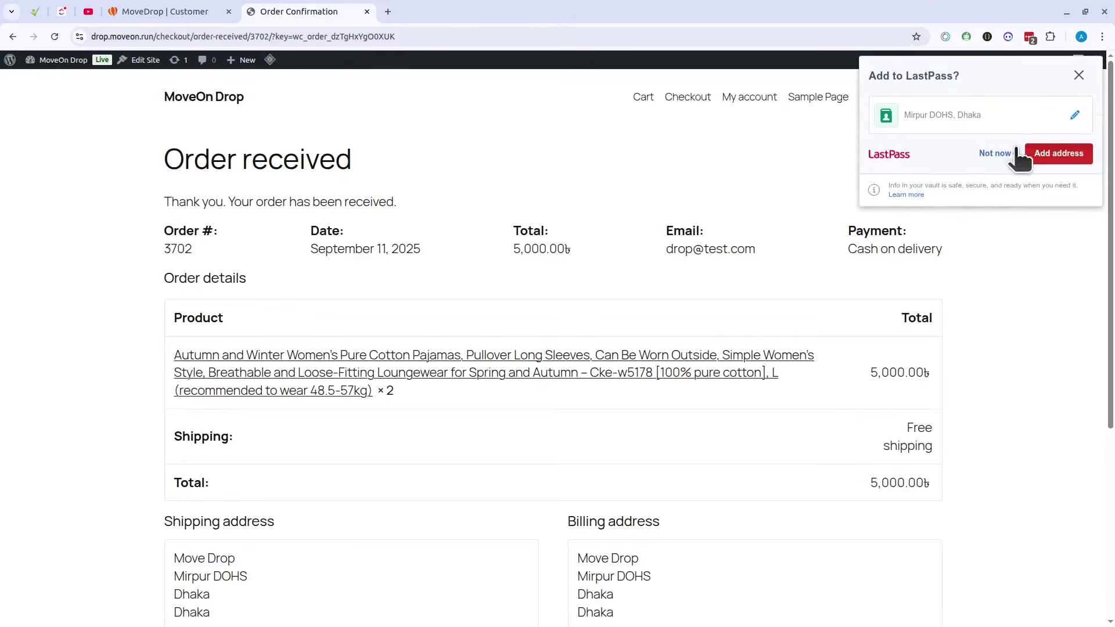
# Step: Dismiss the password-manager prompt, reload the Order received page, and return to MoveDrop
pyautogui.click(994, 144)
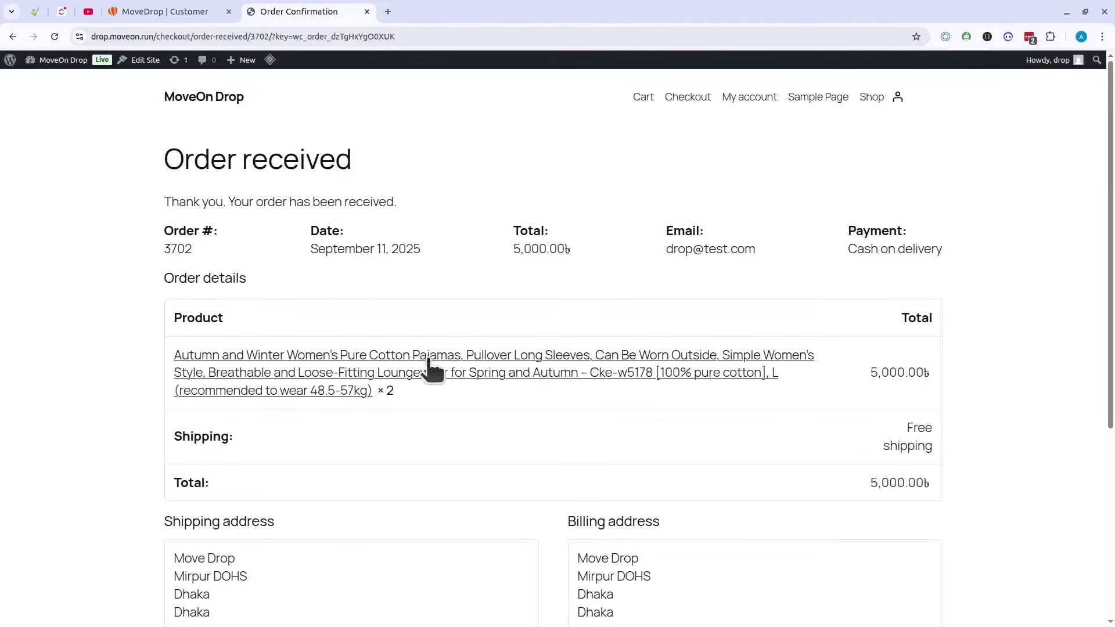
pyautogui.click(56, 37)
pyautogui.click(180, 11)
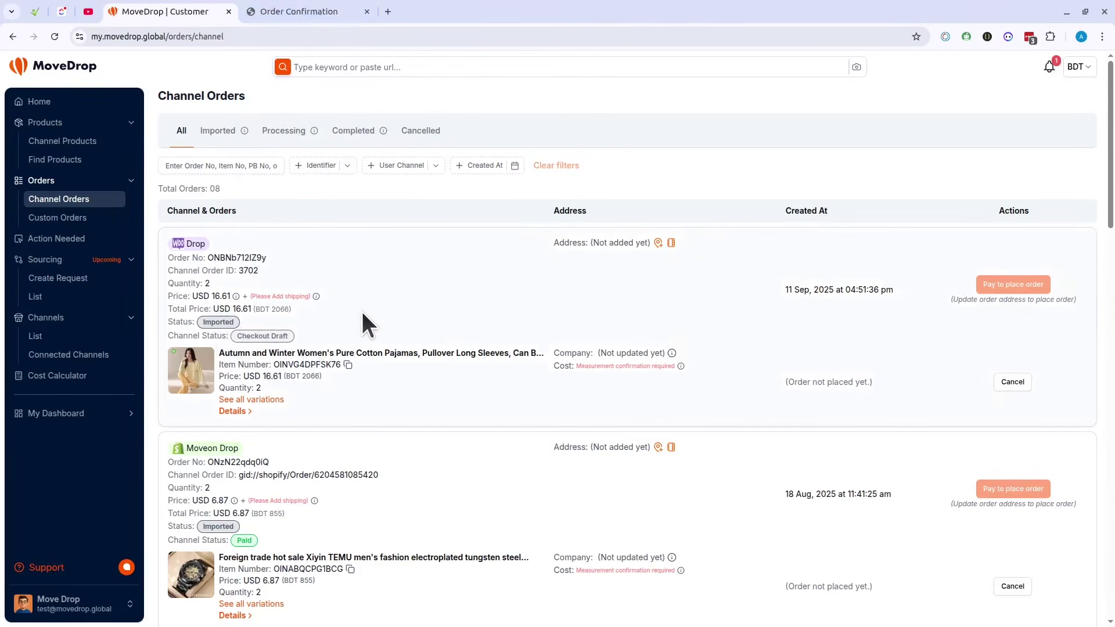
# Step: Reload Channel Orders with F5 and check the new Drop order card
pyautogui.press('F5')
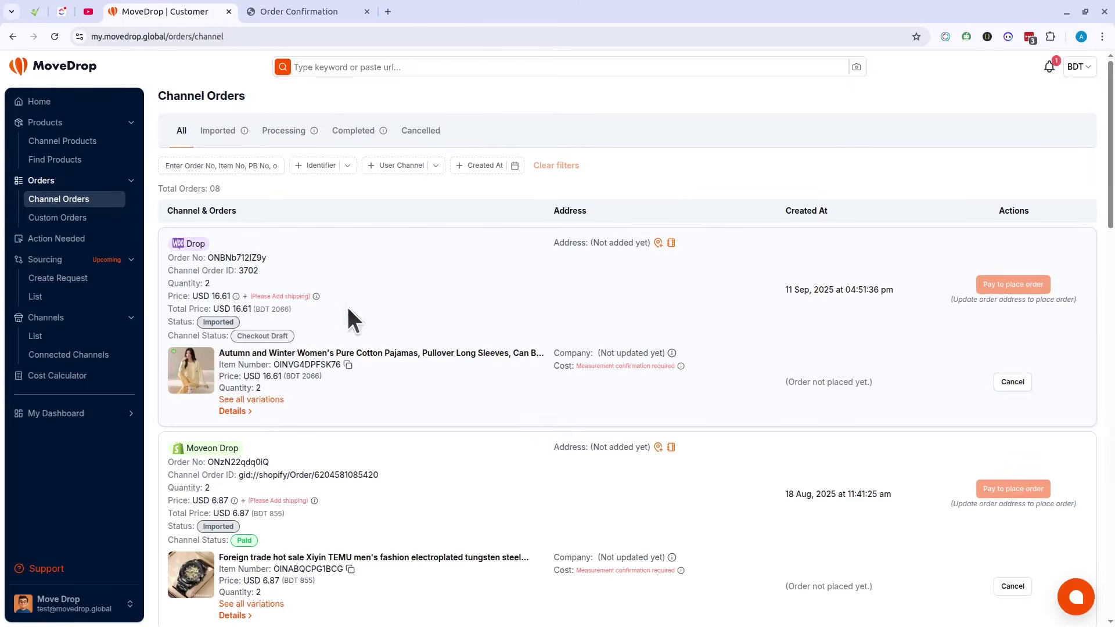
pyautogui.scroll(-4, 354, 340)
pyautogui.scroll(4, 353, 341)
pyautogui.click(306, 3)
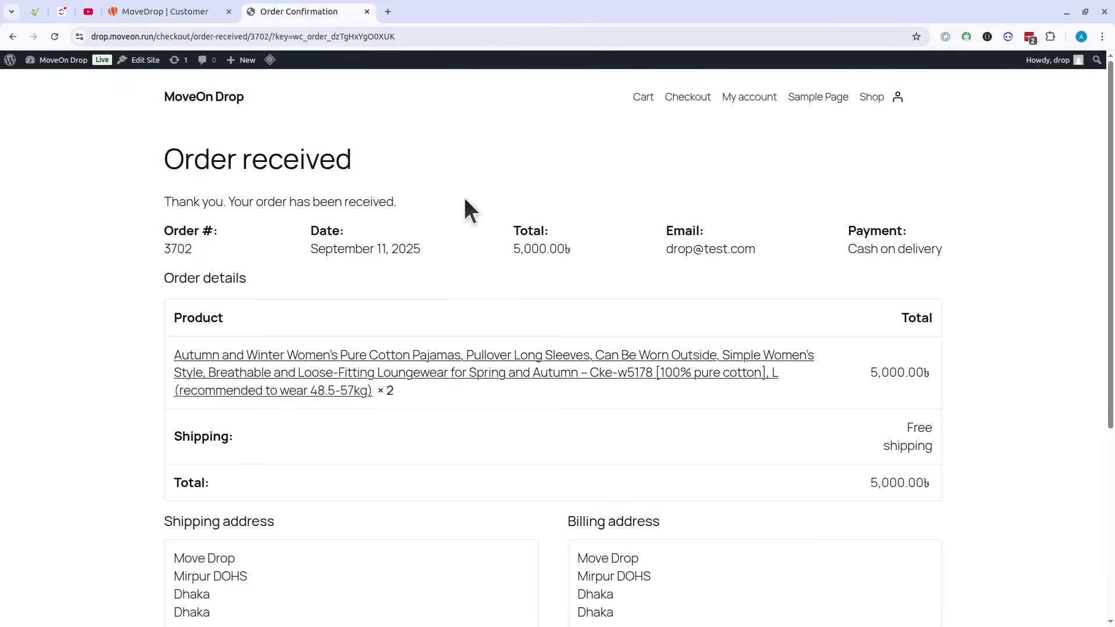
pyautogui.click(214, 10)
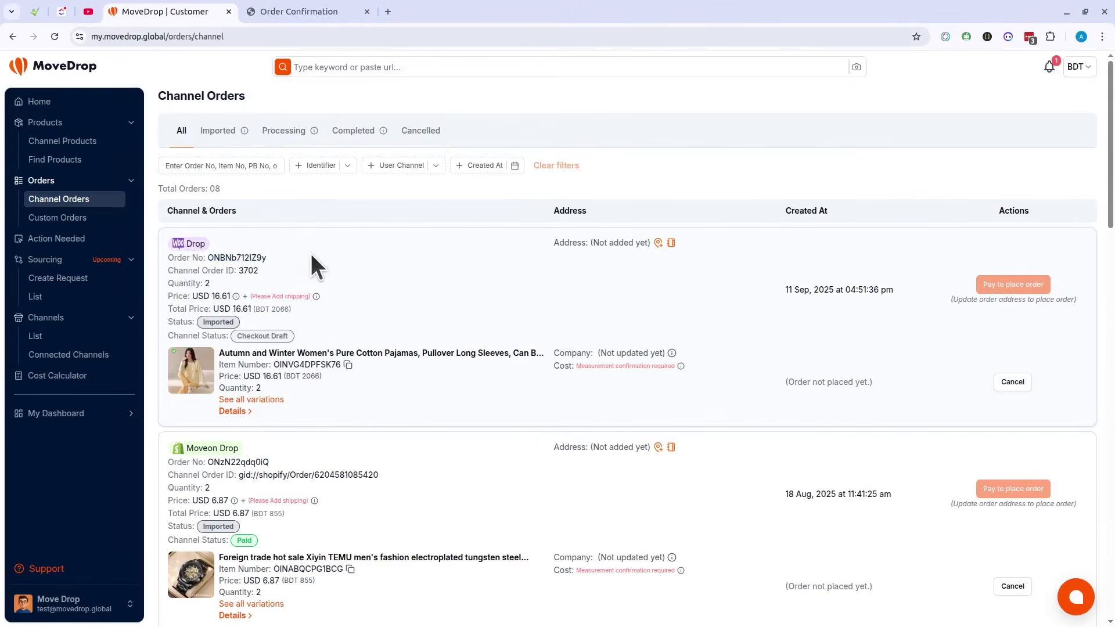
pyautogui.doubleClick(243, 258)
pyautogui.click(335, 269)
pyautogui.moveTo(187, 296); pyautogui.dragTo(301, 293)
pyautogui.click(277, 290)
pyautogui.click(376, 280)
pyautogui.moveTo(317, 296)
pyautogui.doubleClick(219, 323)
pyautogui.click(370, 302)
pyautogui.moveTo(312, 306); pyautogui.dragTo(180, 309)
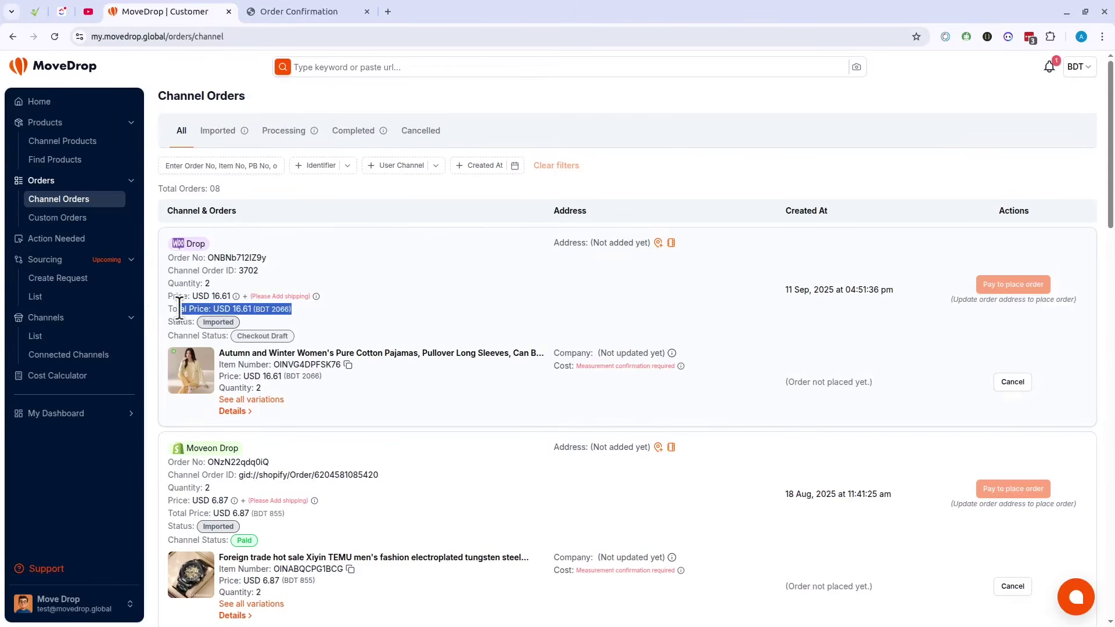
pyautogui.click(366, 305)
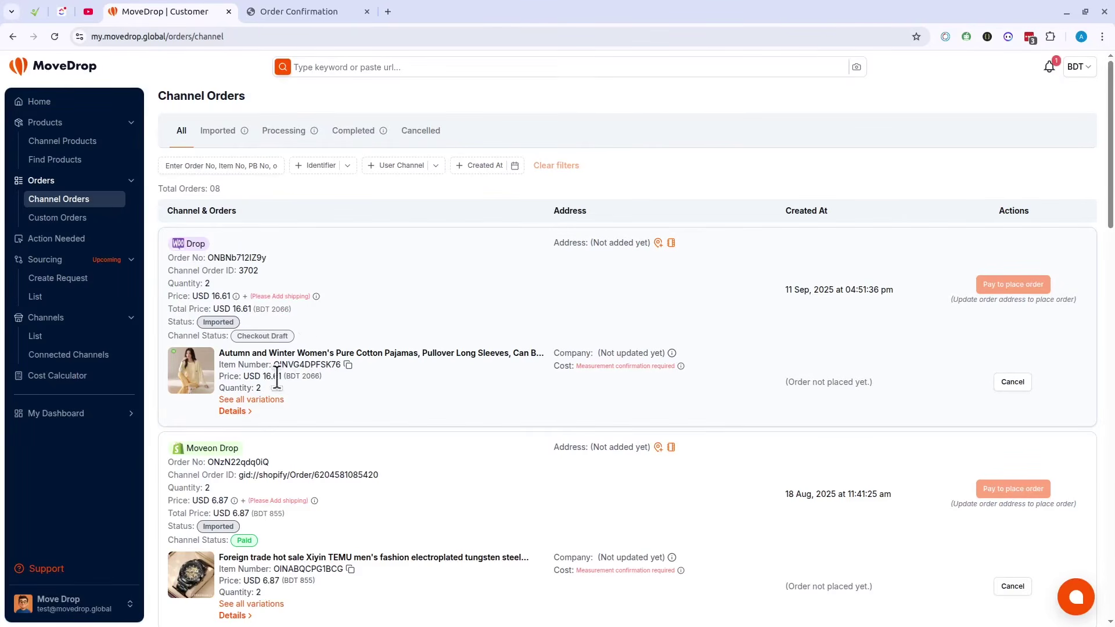
pyautogui.click(269, 401)
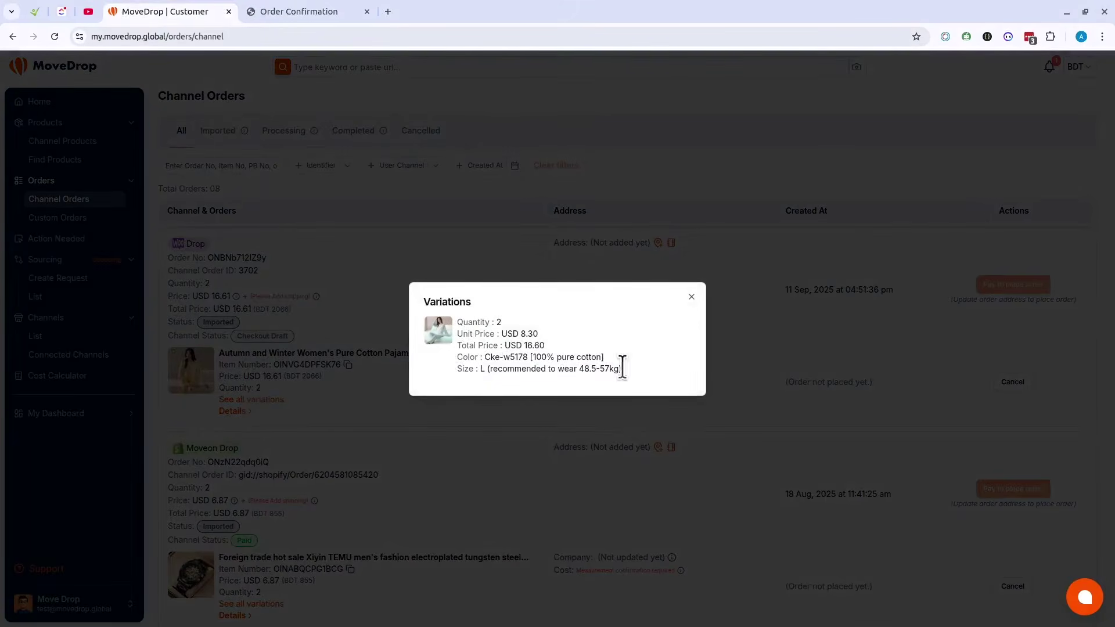
pyautogui.click(319, 375)
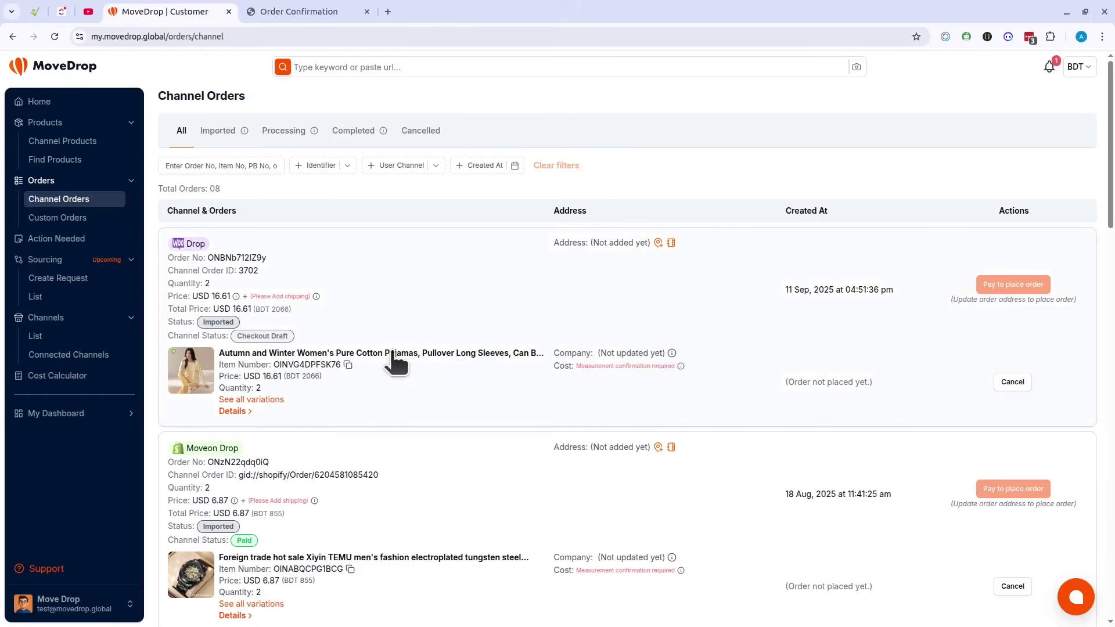
pyautogui.moveTo(220, 365); pyautogui.dragTo(268, 365)
pyautogui.click(453, 384)
# Step: Look through the Drop order's address form and the empty saved-address book
pyautogui.click(658, 243)
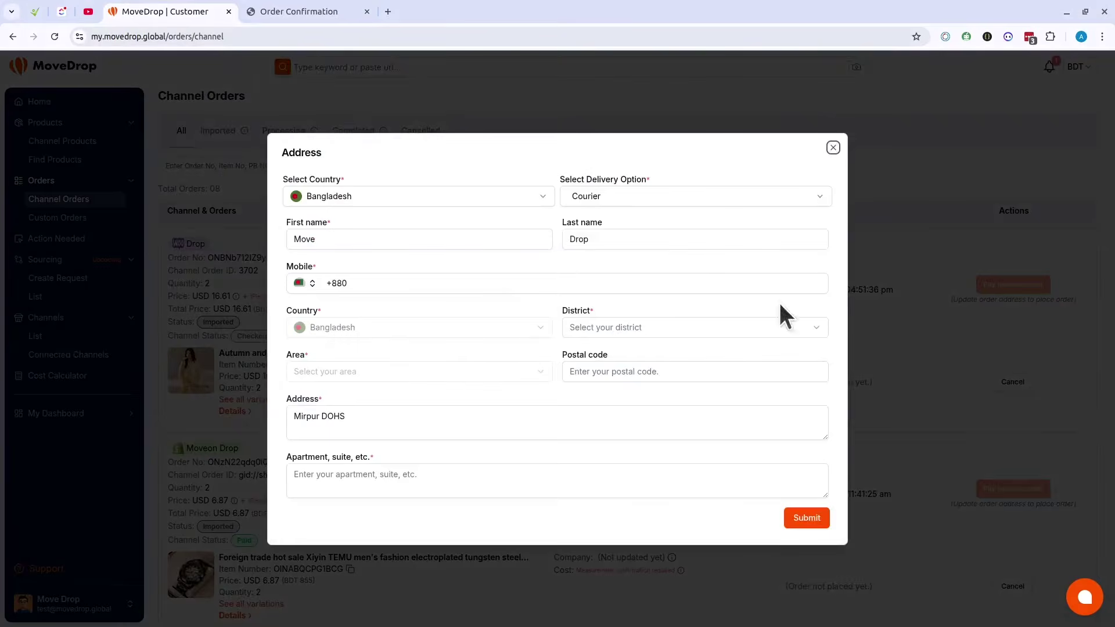
pyautogui.click(884, 279)
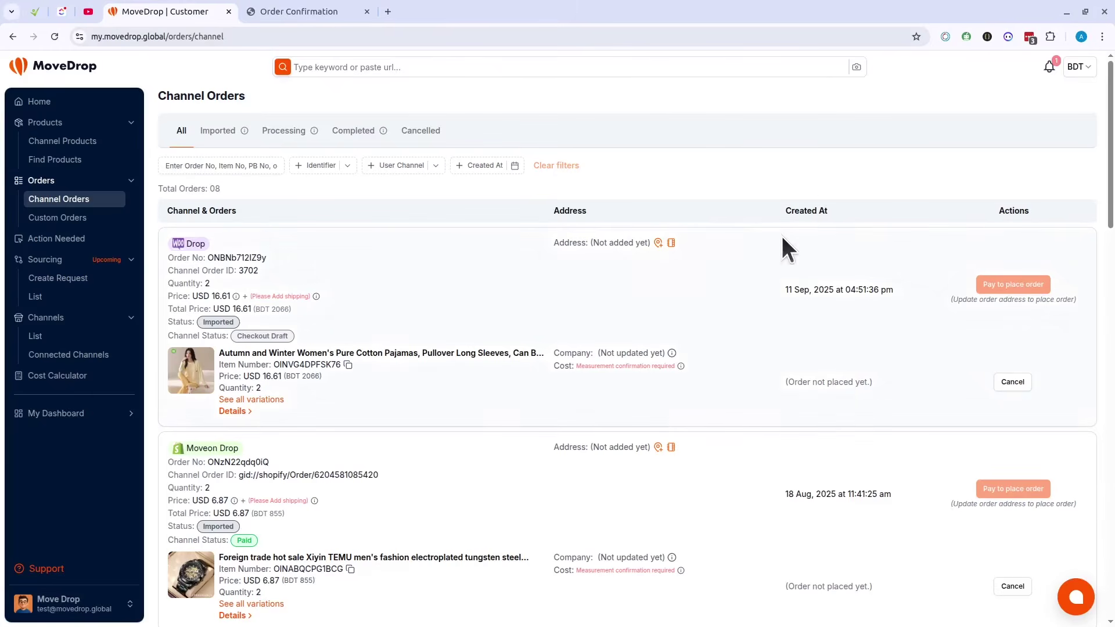
pyautogui.click(671, 243)
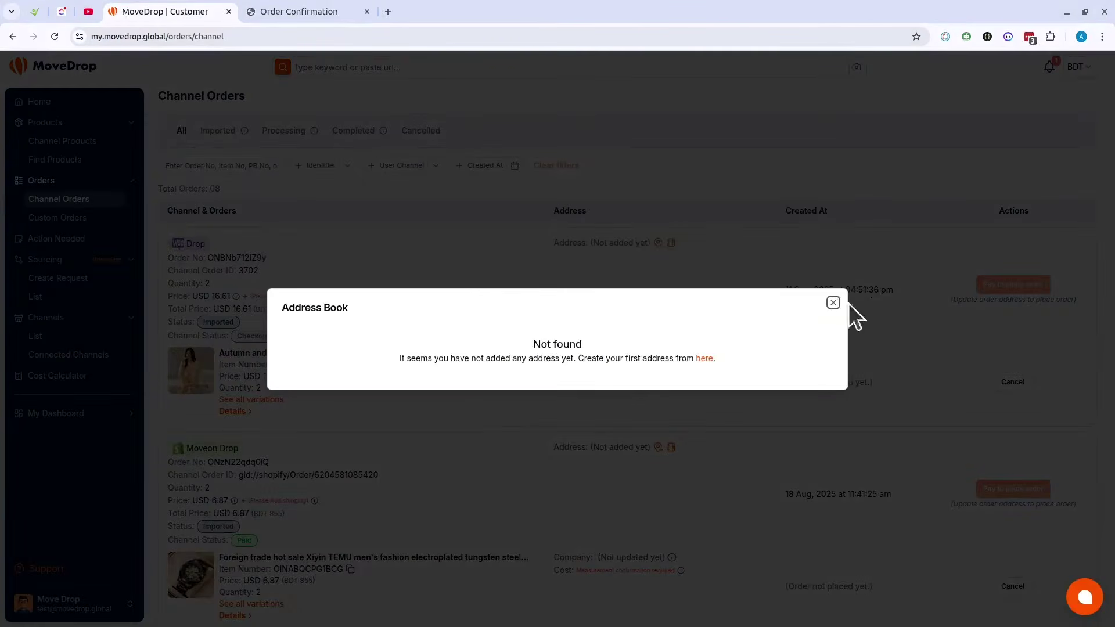
pyautogui.click(833, 303)
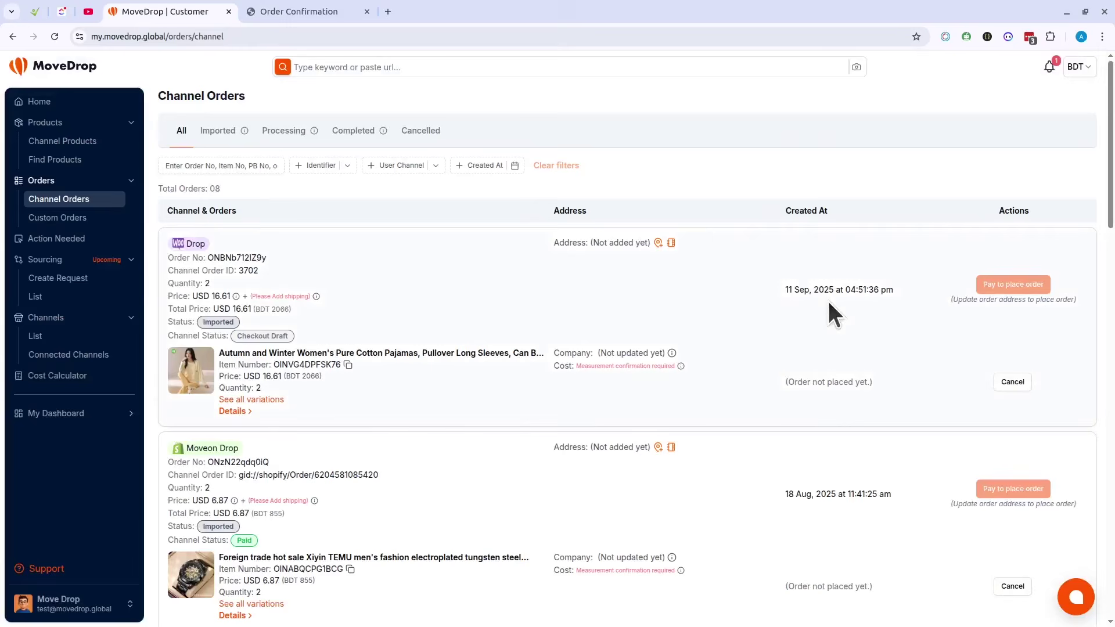
pyautogui.click(671, 243)
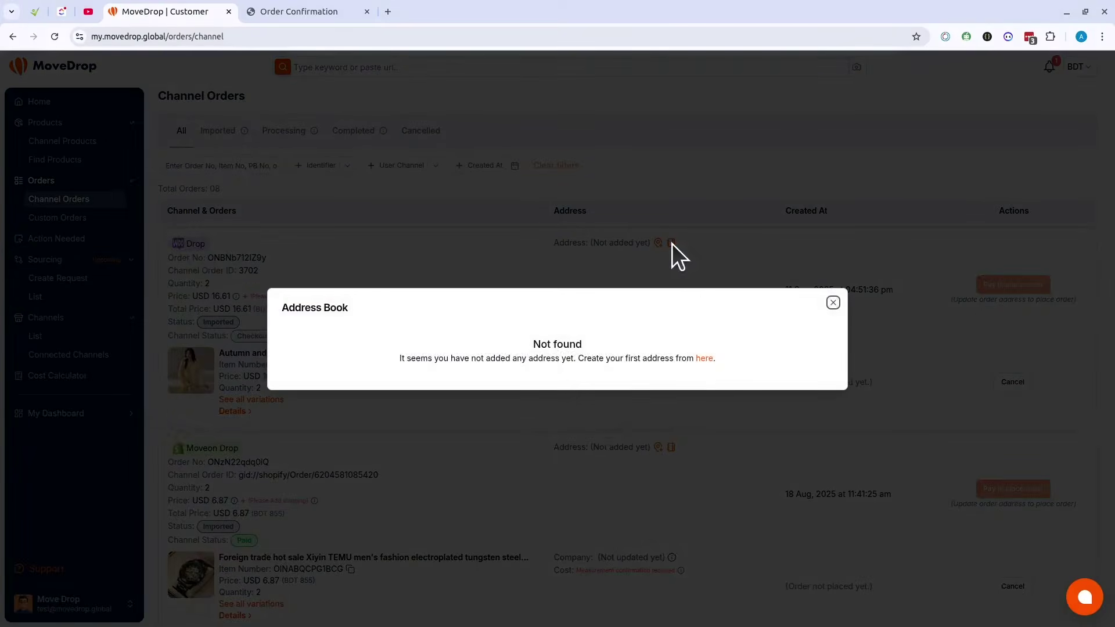
pyautogui.click(703, 359)
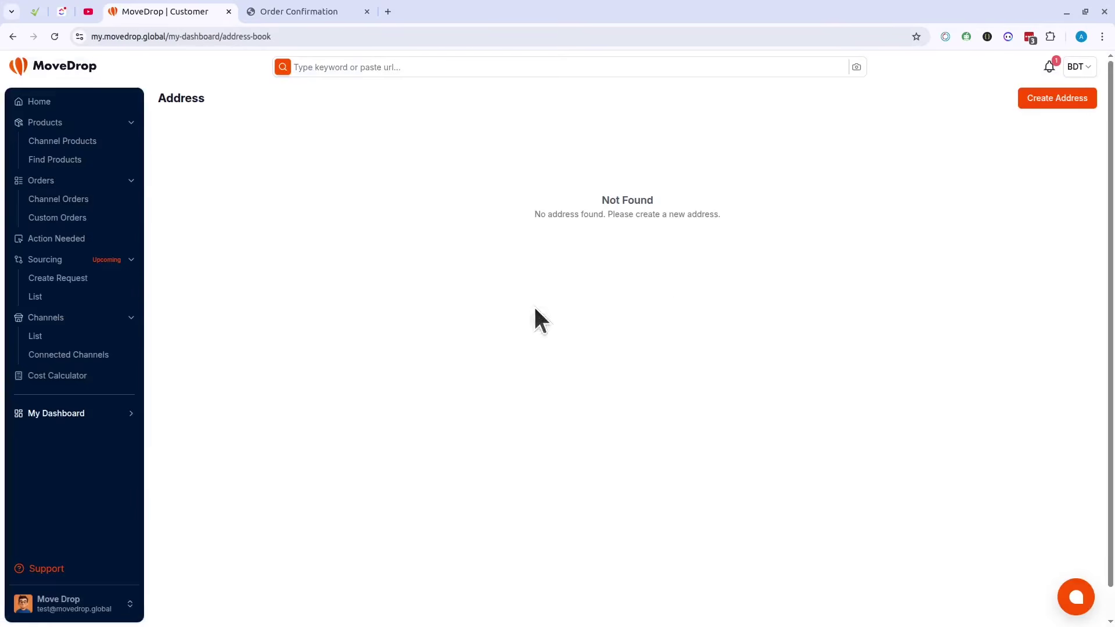
pyautogui.click(93, 416)
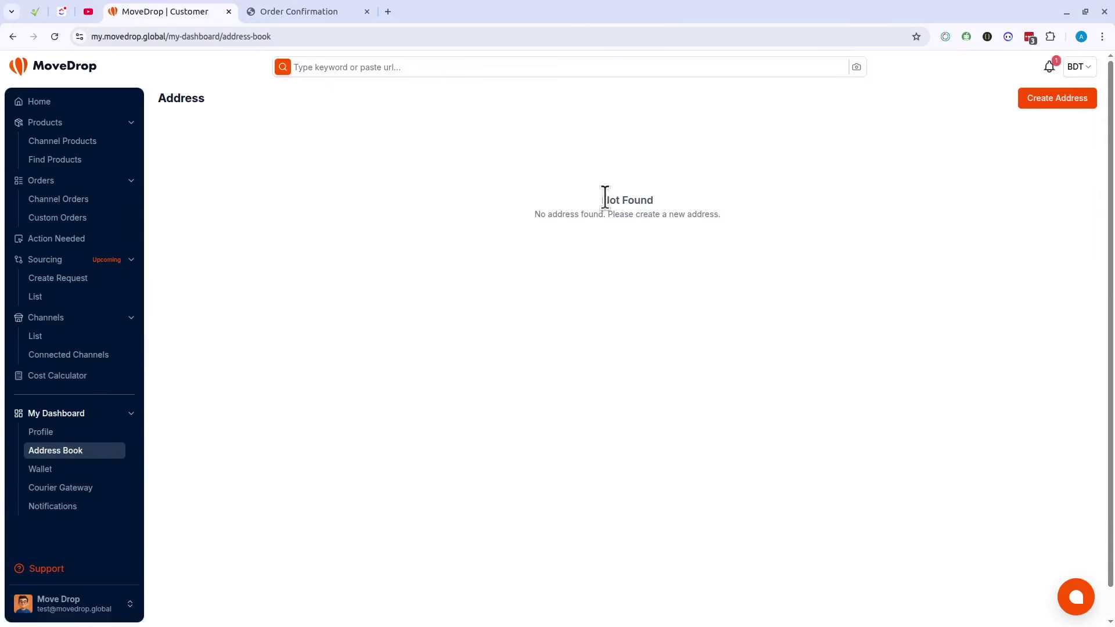
pyautogui.moveTo(606, 197); pyautogui.dragTo(766, 228)
pyautogui.click(952, 186)
# Step: Start a saved address with Bangladesh and Courier, then discard it and go to Channel Orders
pyautogui.click(1051, 102)
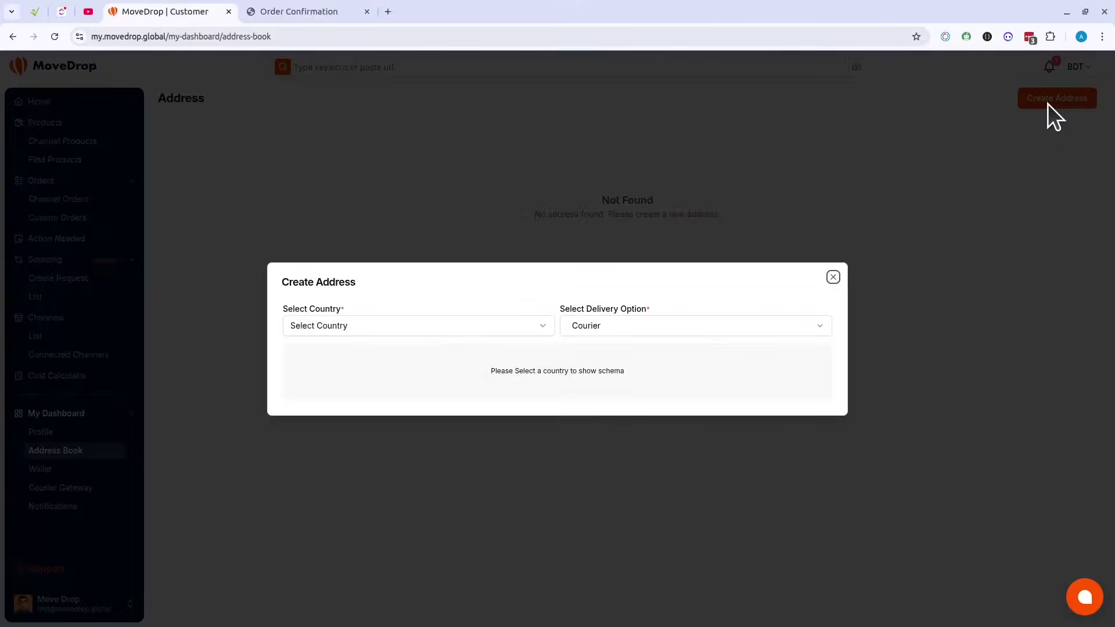
pyautogui.click(365, 326)
pyautogui.click(336, 409)
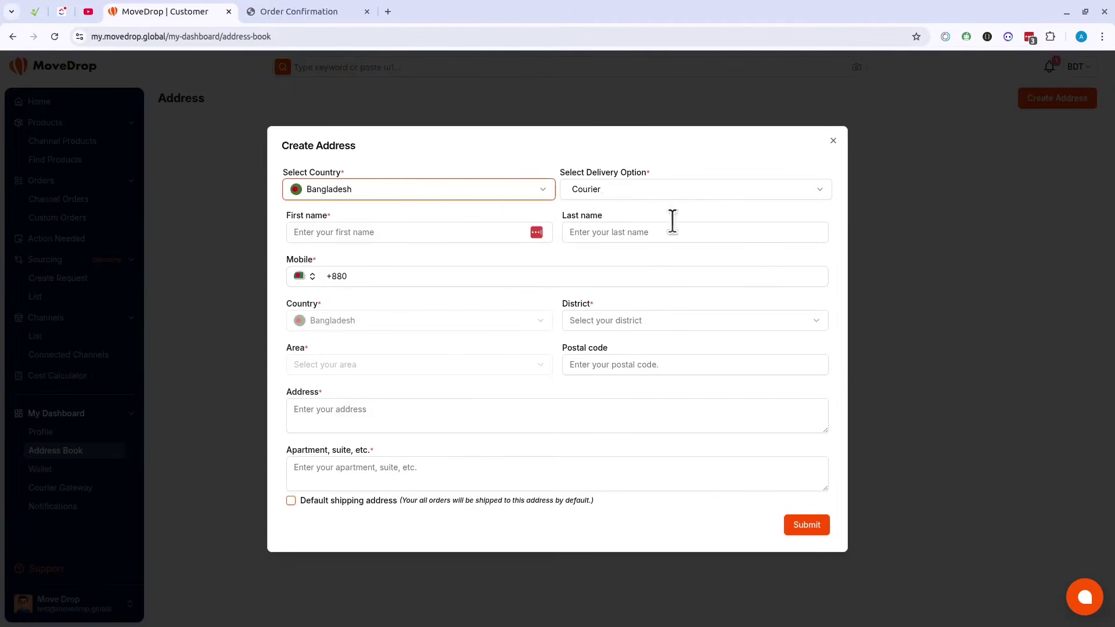
pyautogui.click(619, 188)
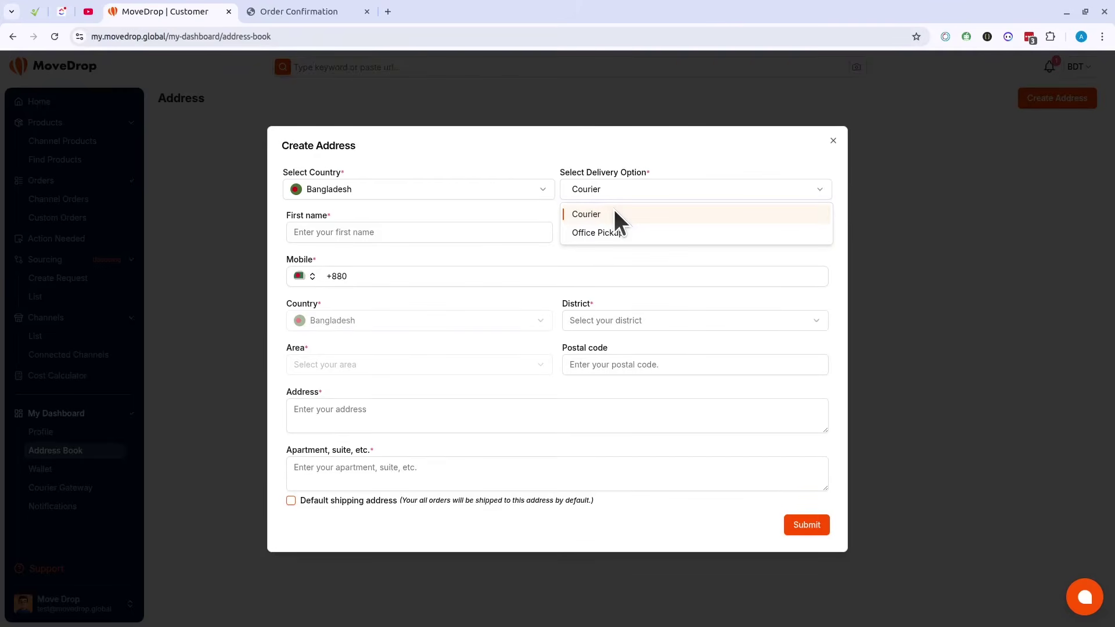
pyautogui.click(559, 162)
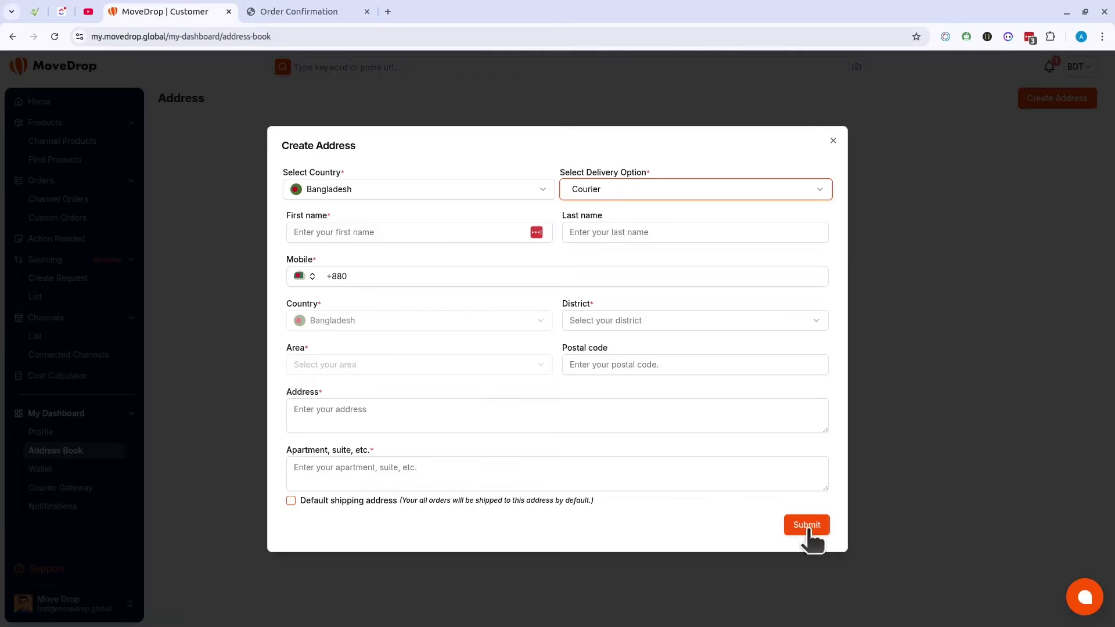
pyautogui.click(898, 462)
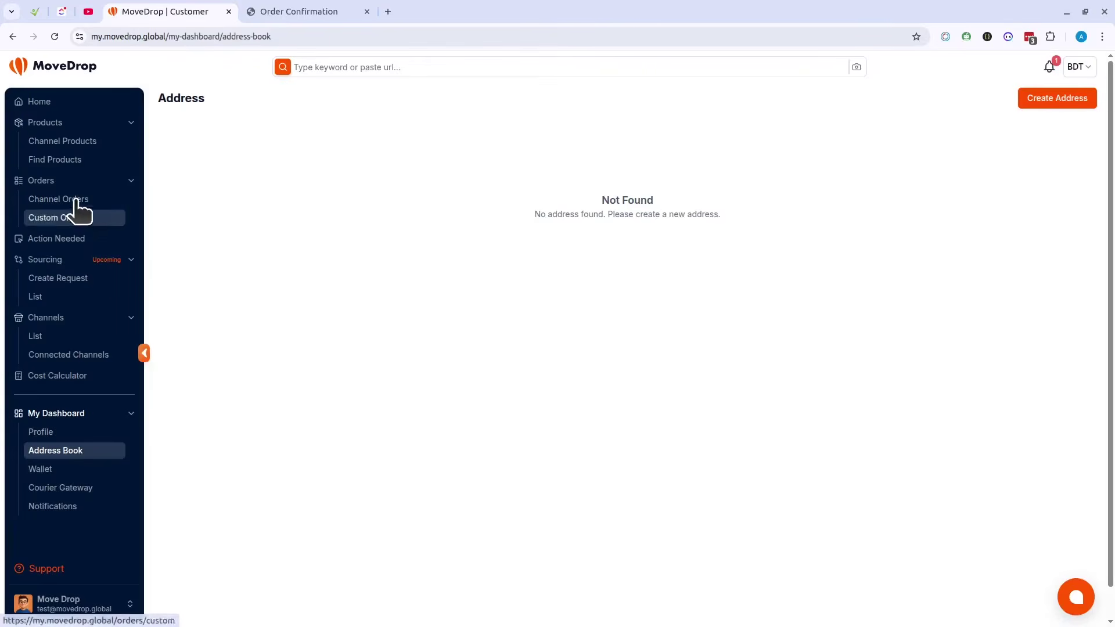
pyautogui.click(64, 198)
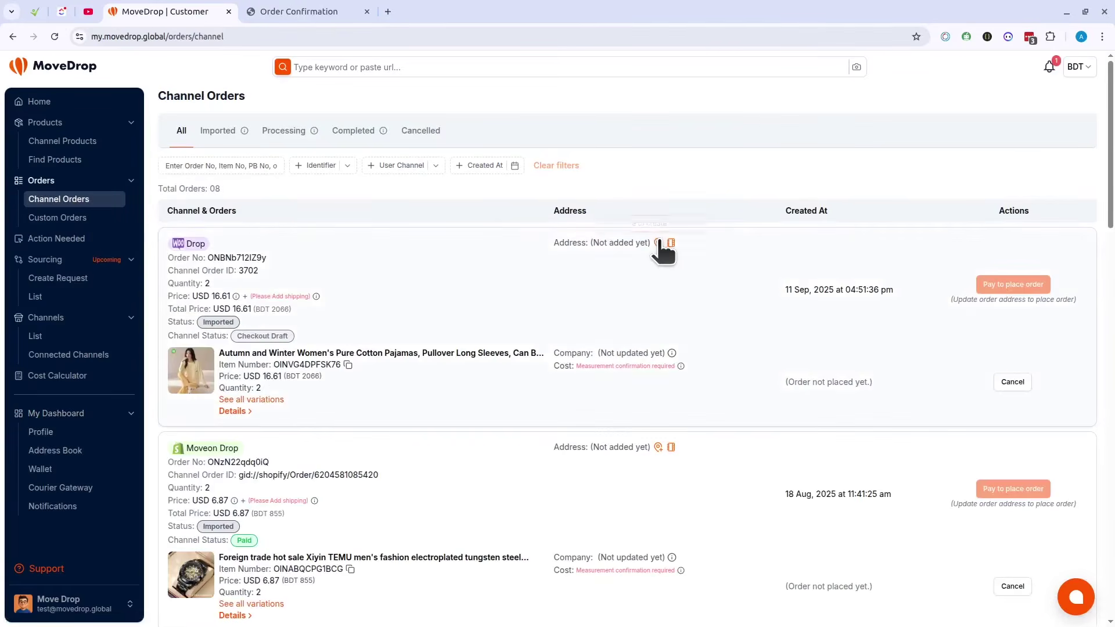
# Step: Fill in the Drop order's recipient name and saved mobile number
pyautogui.click(662, 242)
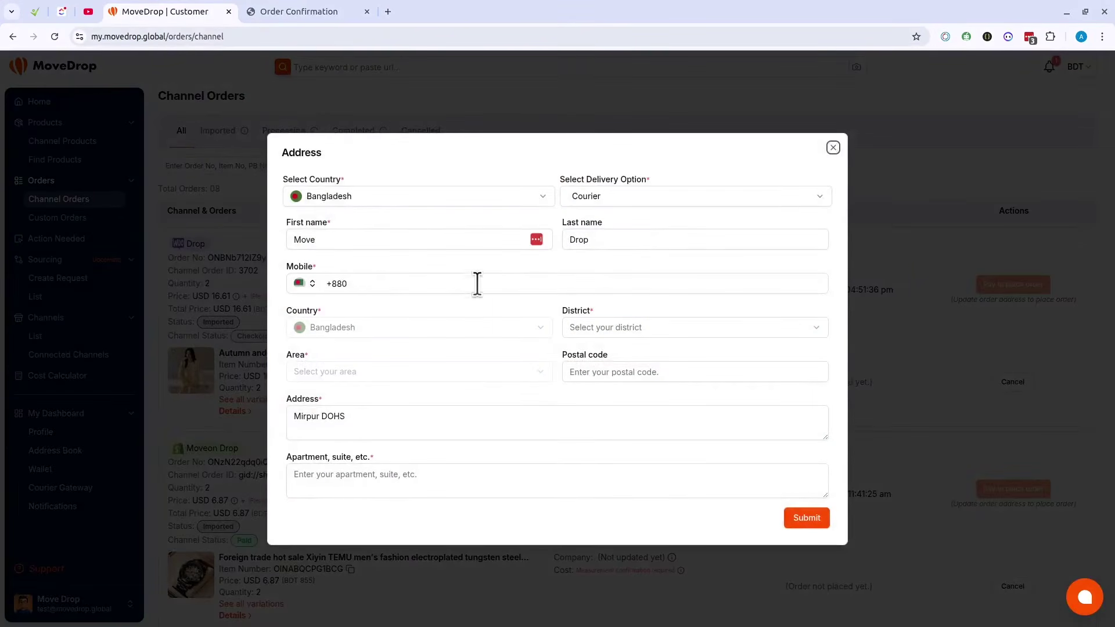
pyautogui.click(341, 240)
pyautogui.click(312, 9)
pyautogui.scroll(-5, 256, 337)
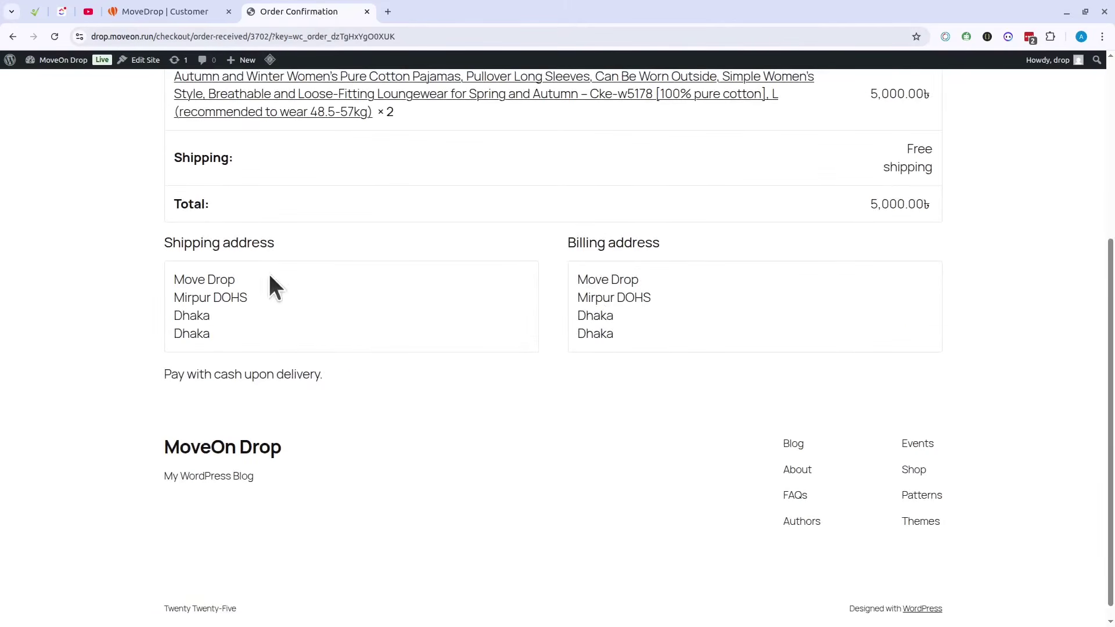
pyautogui.click(199, 10)
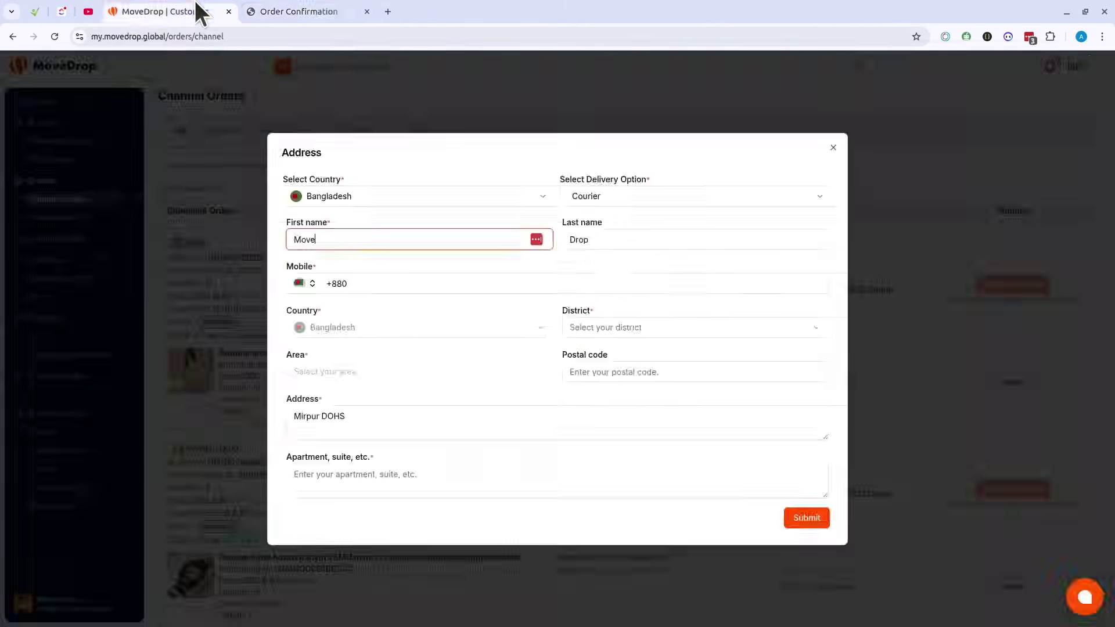
pyautogui.click(598, 247)
pyautogui.click(374, 283)
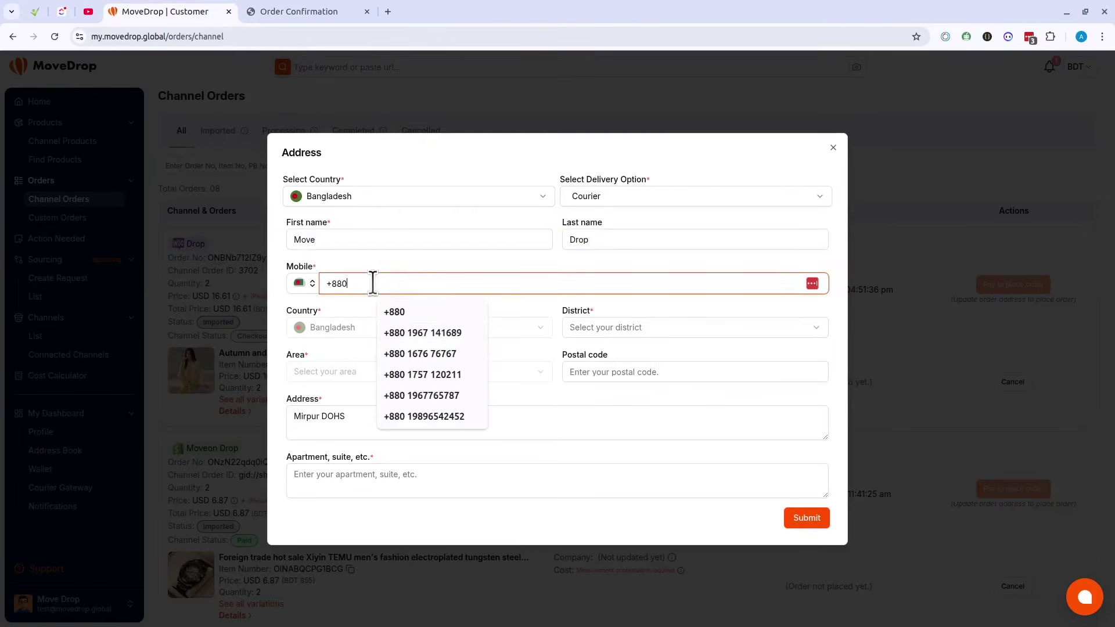
pyautogui.click(452, 336)
# Step: Set District Dhaka, Area Mirpur, and postal code 1344
pyautogui.click(638, 336)
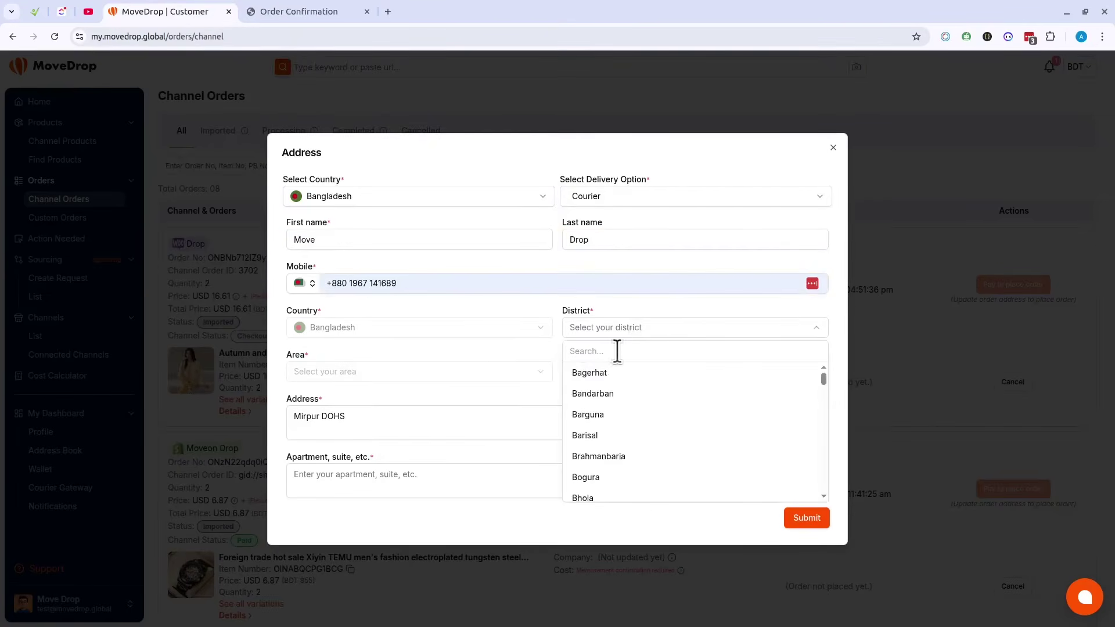
pyautogui.write('dha')
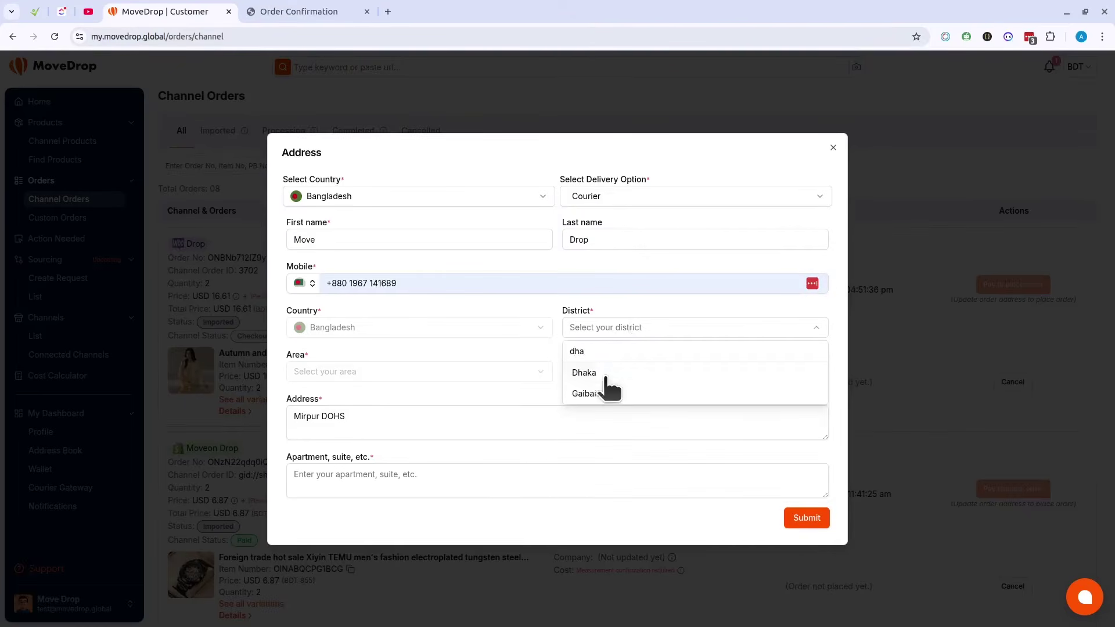
pyautogui.click(604, 376)
pyautogui.click(380, 374)
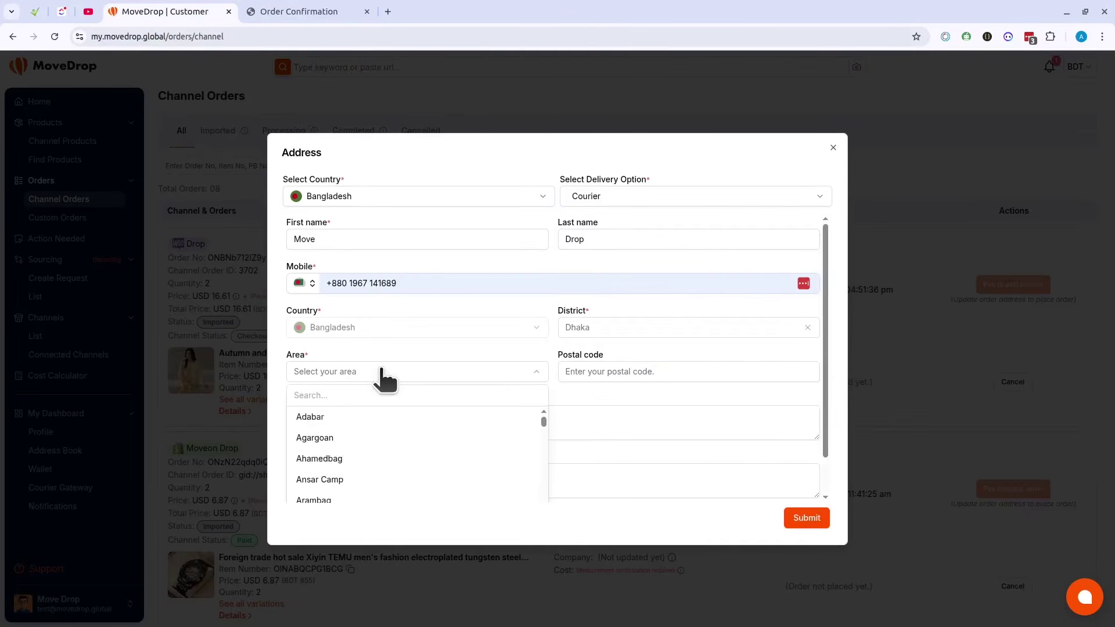
pyautogui.write('mir')
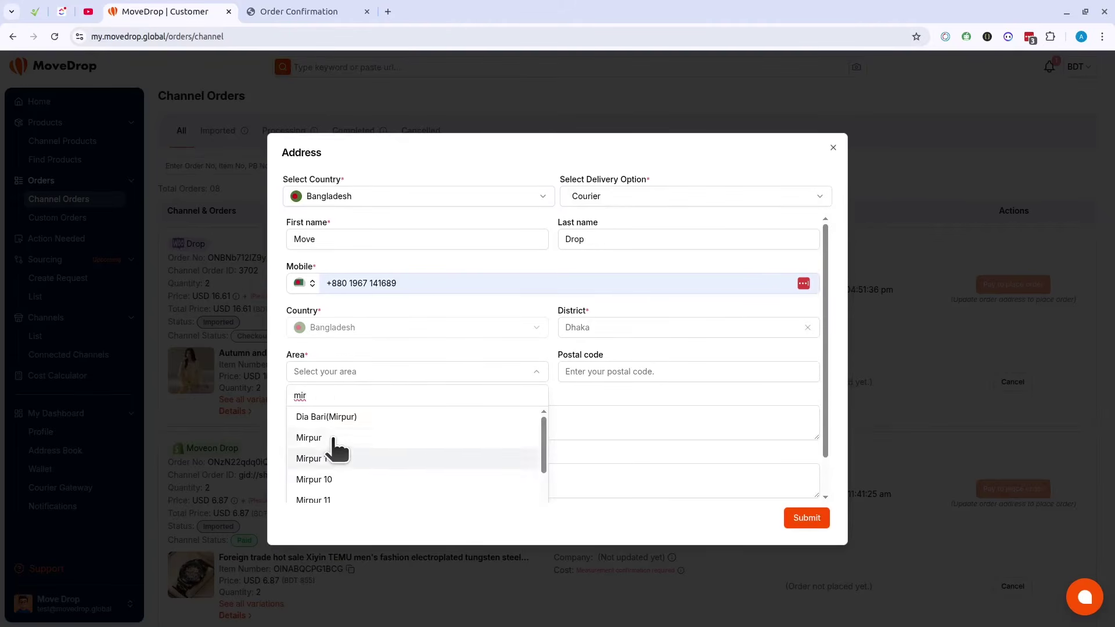
pyautogui.click(333, 438)
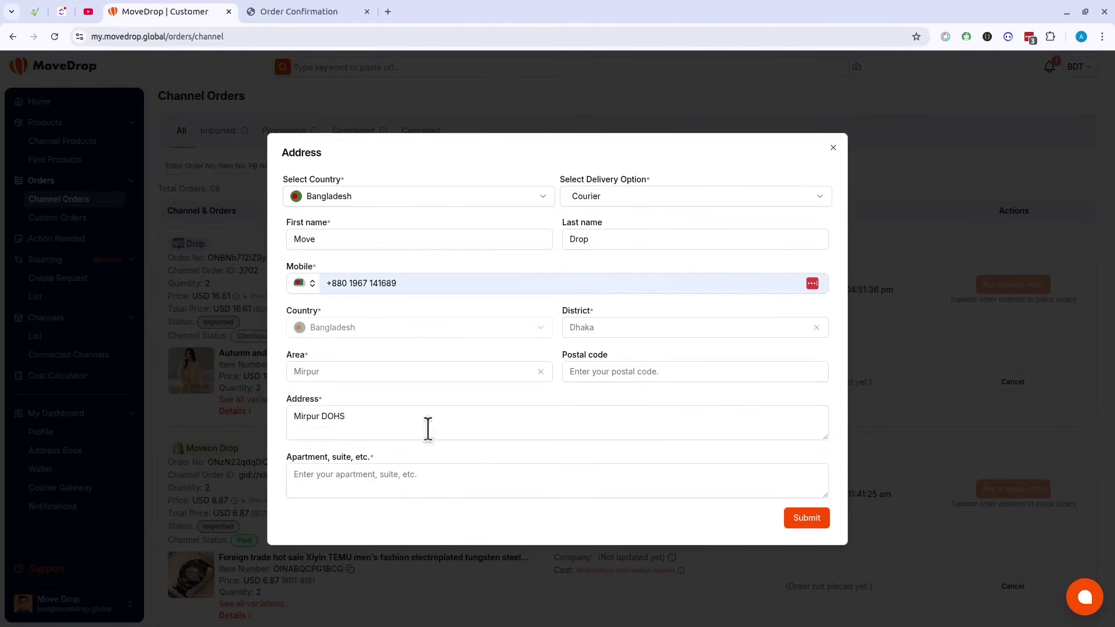
pyautogui.click(625, 373)
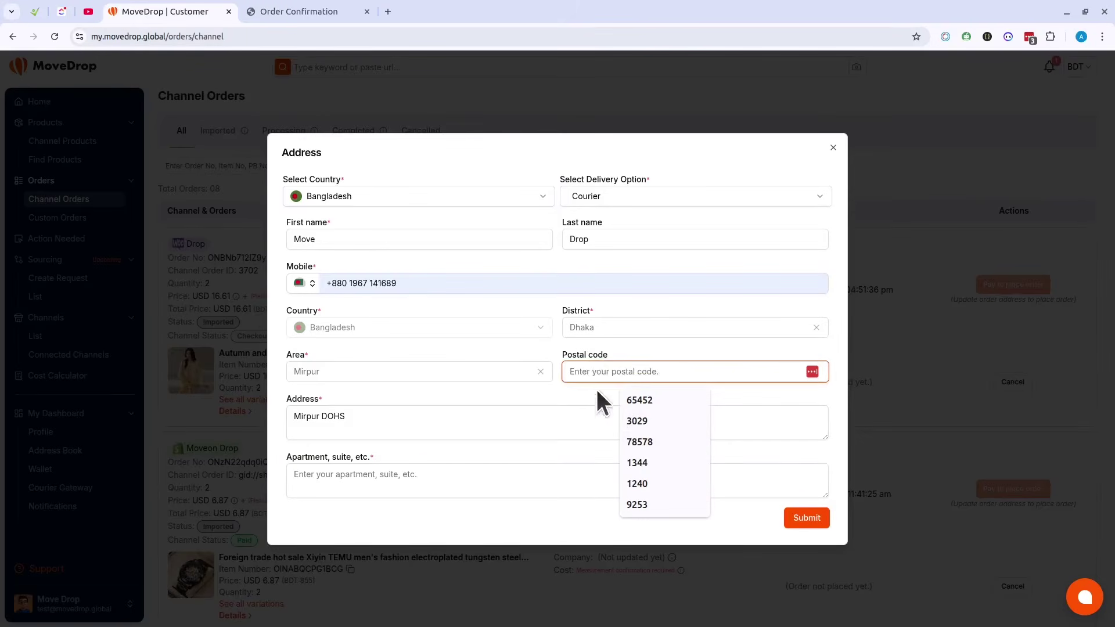
pyautogui.click(637, 463)
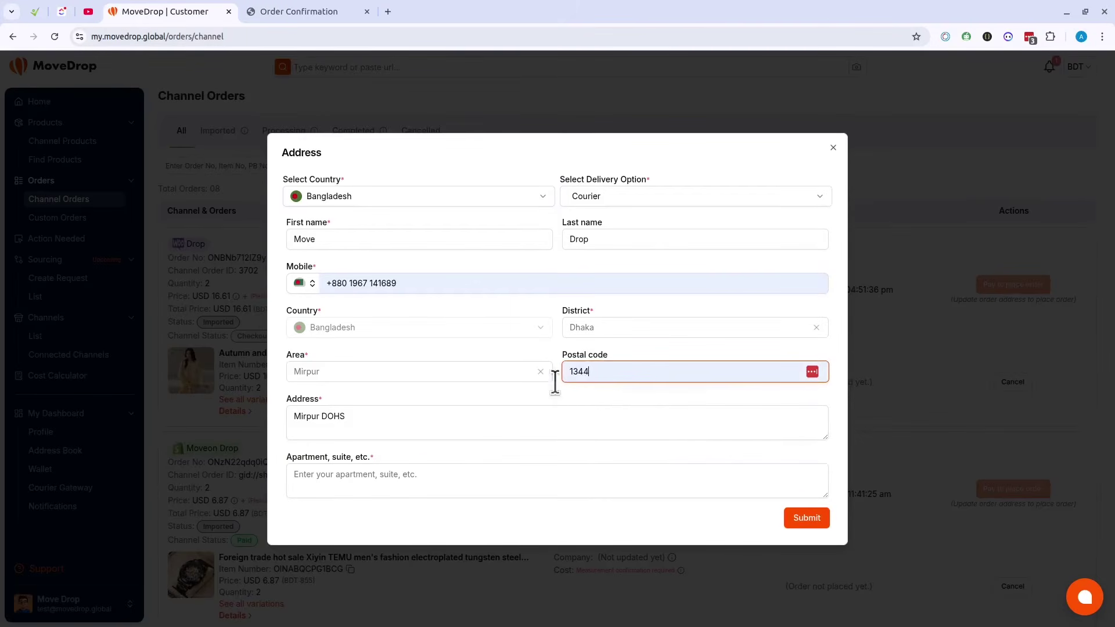
# Step: Enter the apartment details in the address form
pyautogui.click(370, 424)
pyautogui.click(360, 486)
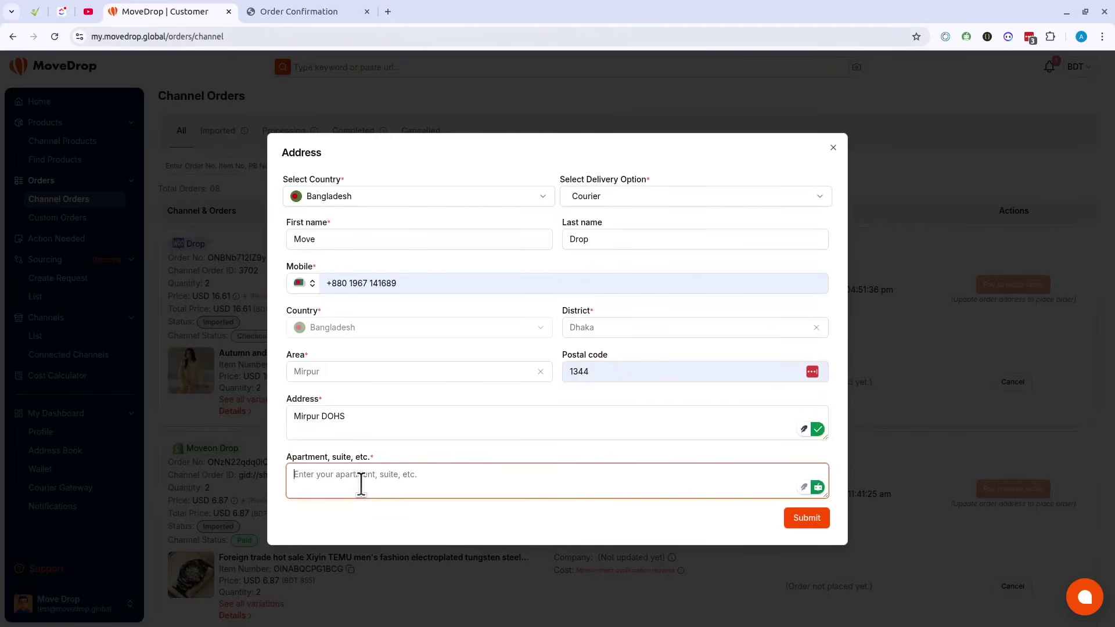
pyautogui.write('ro')
pyautogui.press('BackSpace')
pyautogui.press('BackSpace')
# Step: Submit the address and review the saved address and Delivery Pay type on the order
pyautogui.click(794, 519)
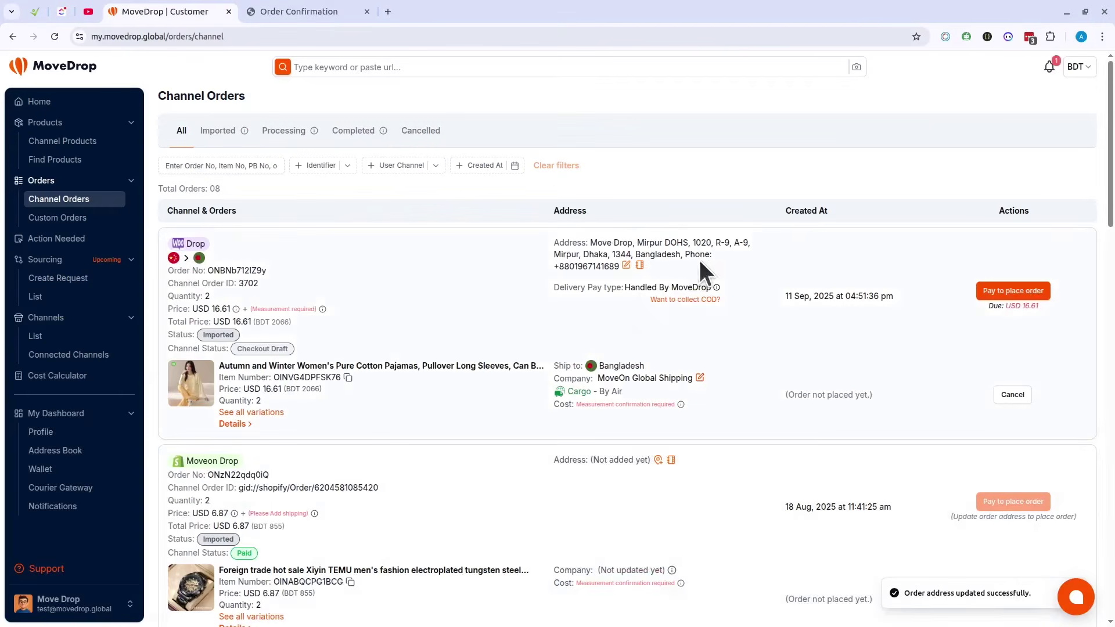
pyautogui.moveTo(554, 243); pyautogui.dragTo(668, 263)
pyautogui.click(501, 250)
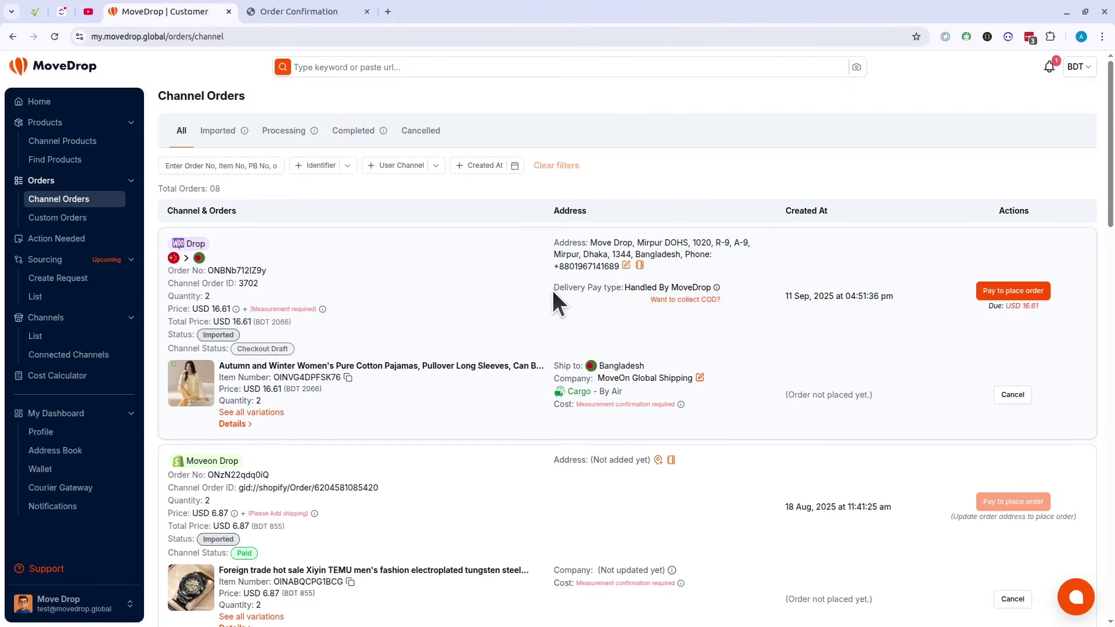
pyautogui.moveTo(553, 288); pyautogui.dragTo(670, 289)
pyautogui.click(751, 281)
pyautogui.moveTo(717, 288)
pyautogui.click(281, 10)
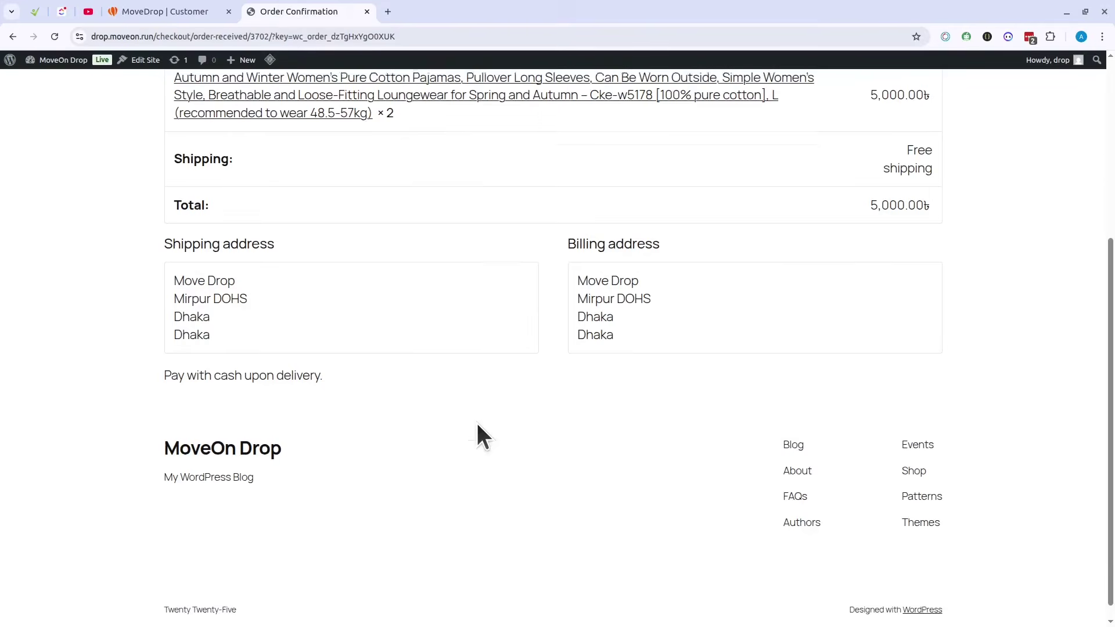
pyautogui.scroll(5, 477, 425)
pyautogui.scroll(-5, 488, 424)
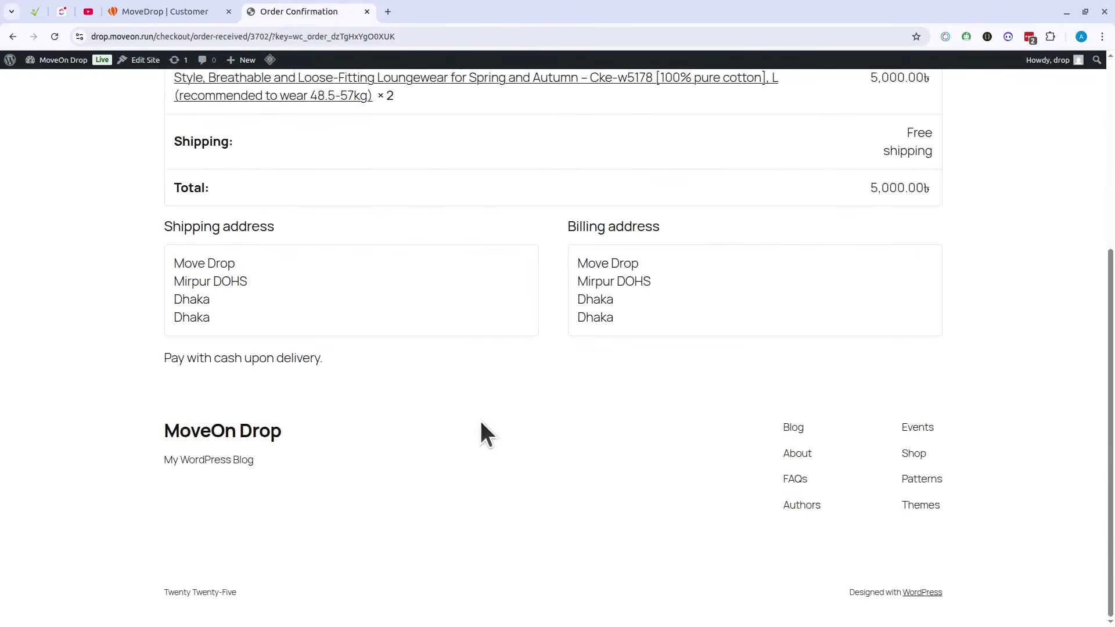
pyautogui.scroll(2, 866, 348)
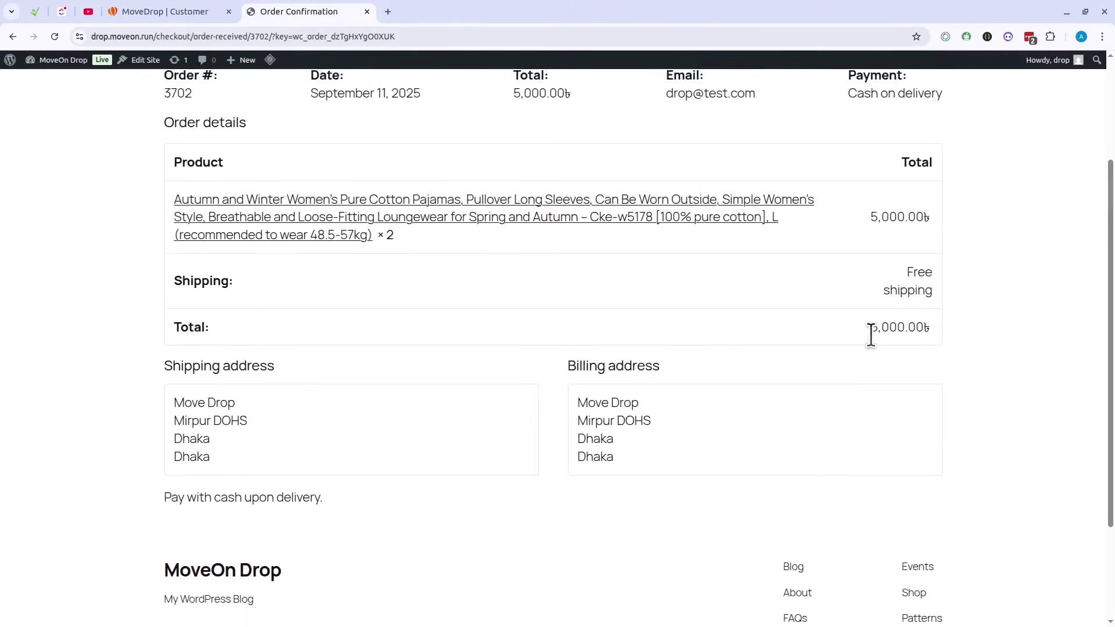
pyautogui.moveTo(871, 336); pyautogui.dragTo(913, 331)
pyautogui.click(995, 314)
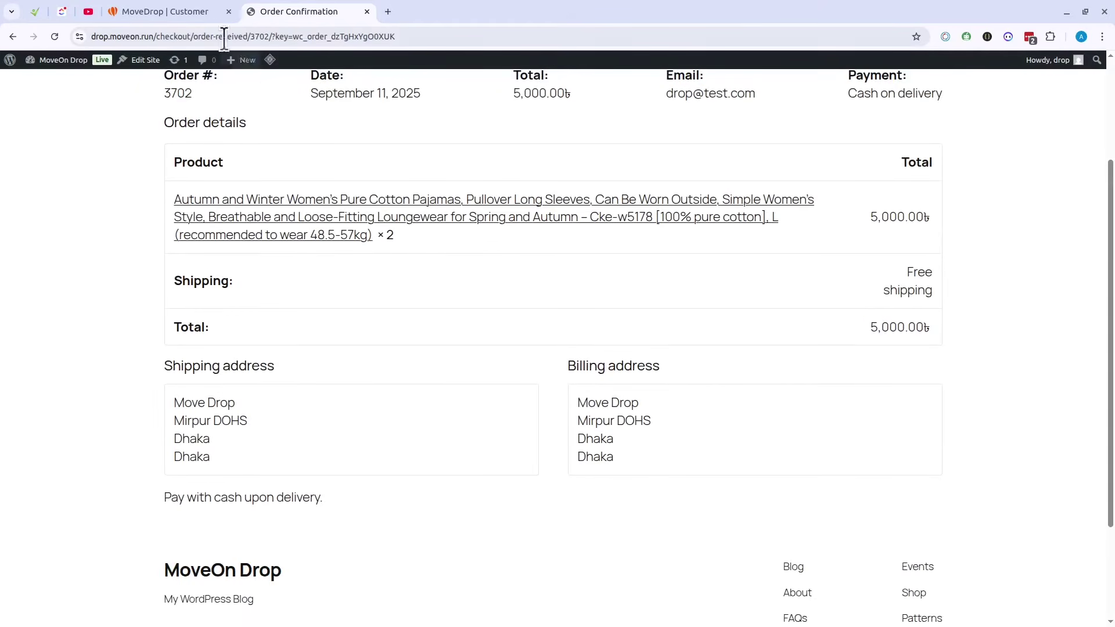
pyautogui.click(186, 11)
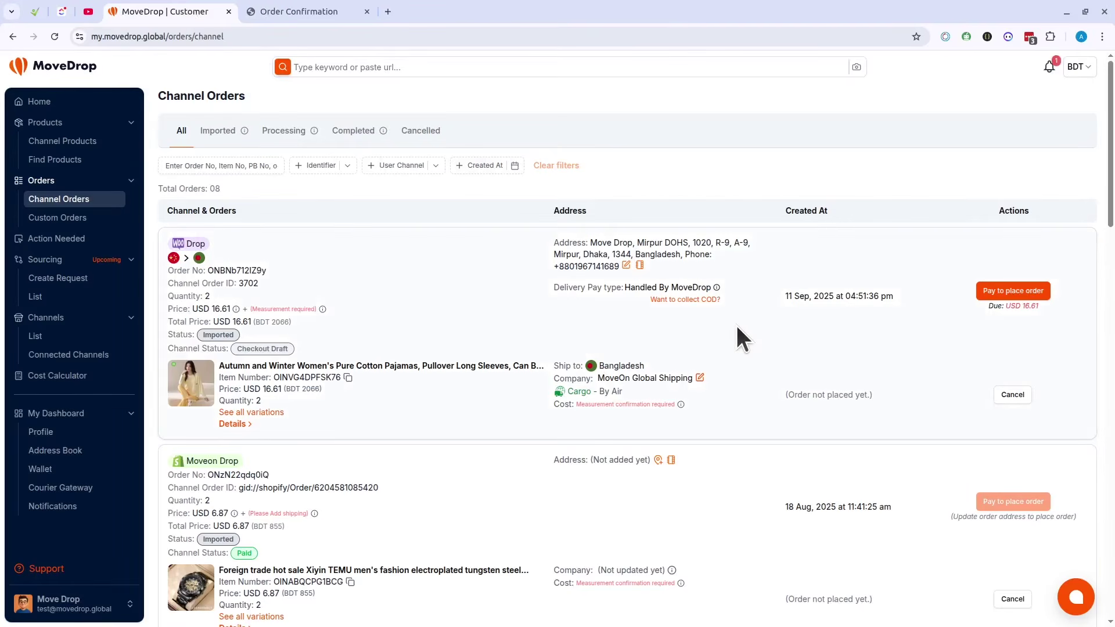
# Step: Choose COD (Cash on delivery) as the Drop order's delivery payment type
pyautogui.click(690, 300)
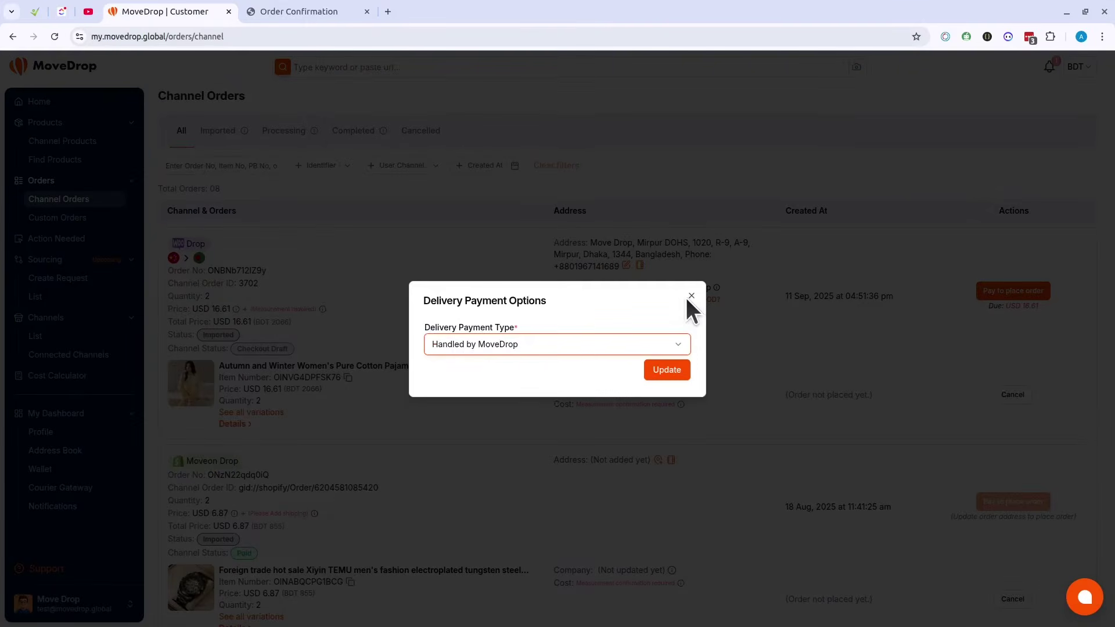
pyautogui.click(490, 344)
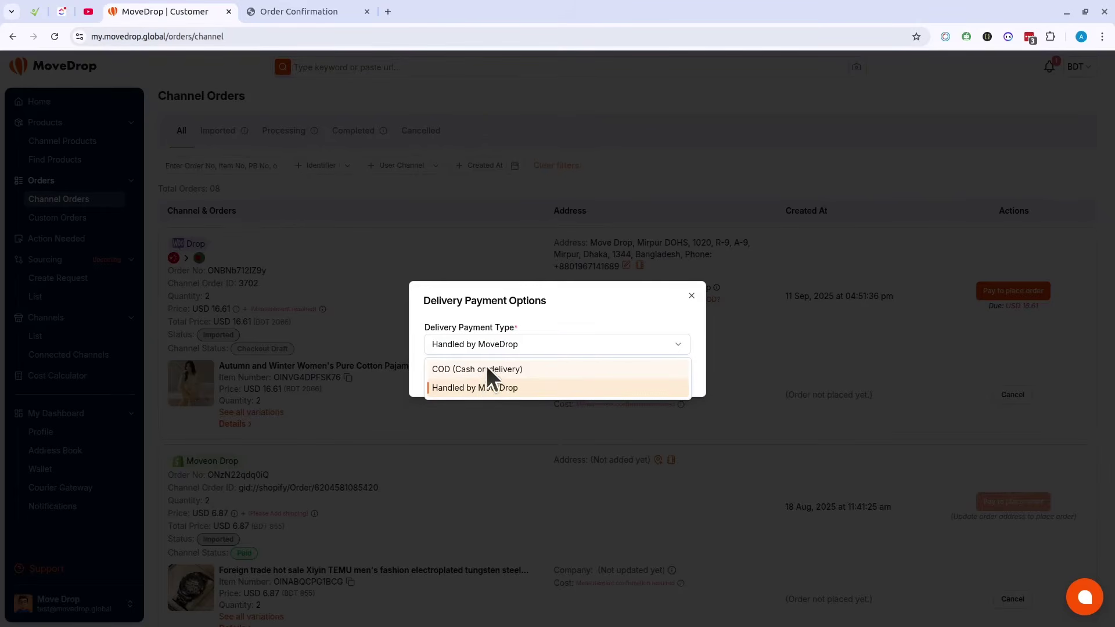
pyautogui.click(485, 368)
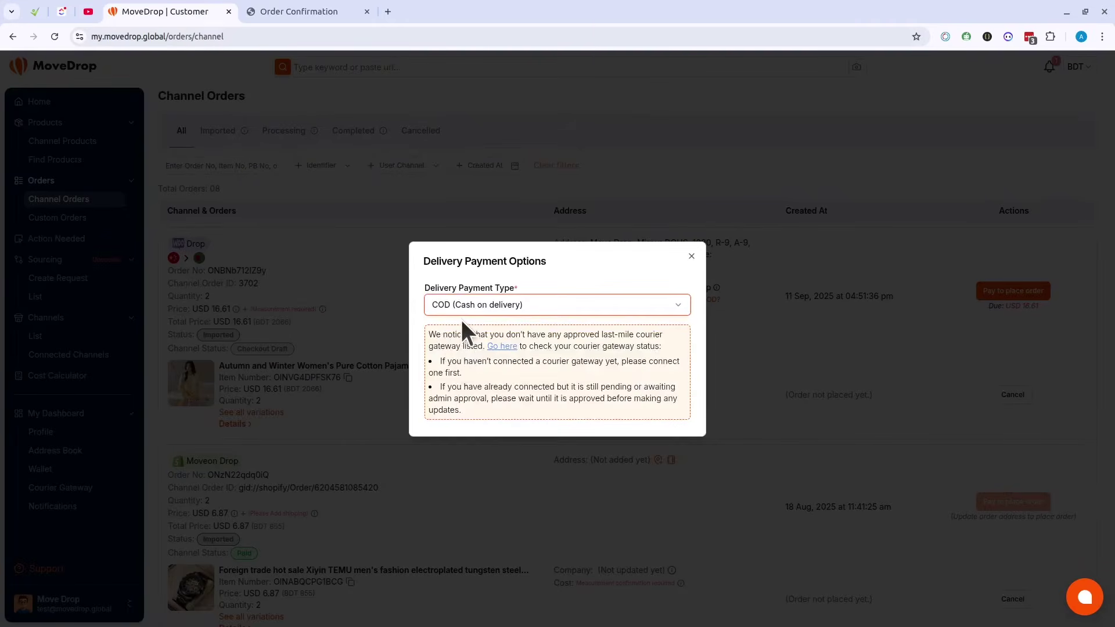
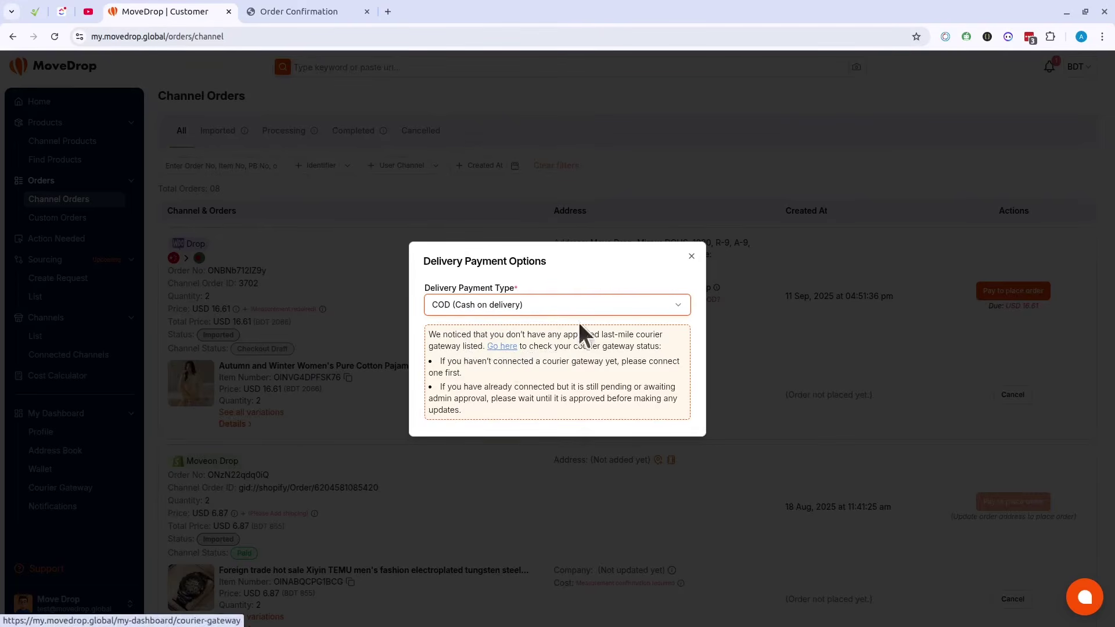
# Step: Close the Delivery Payment Options dialog and go to the Courier Gateway page
pyautogui.click(692, 256)
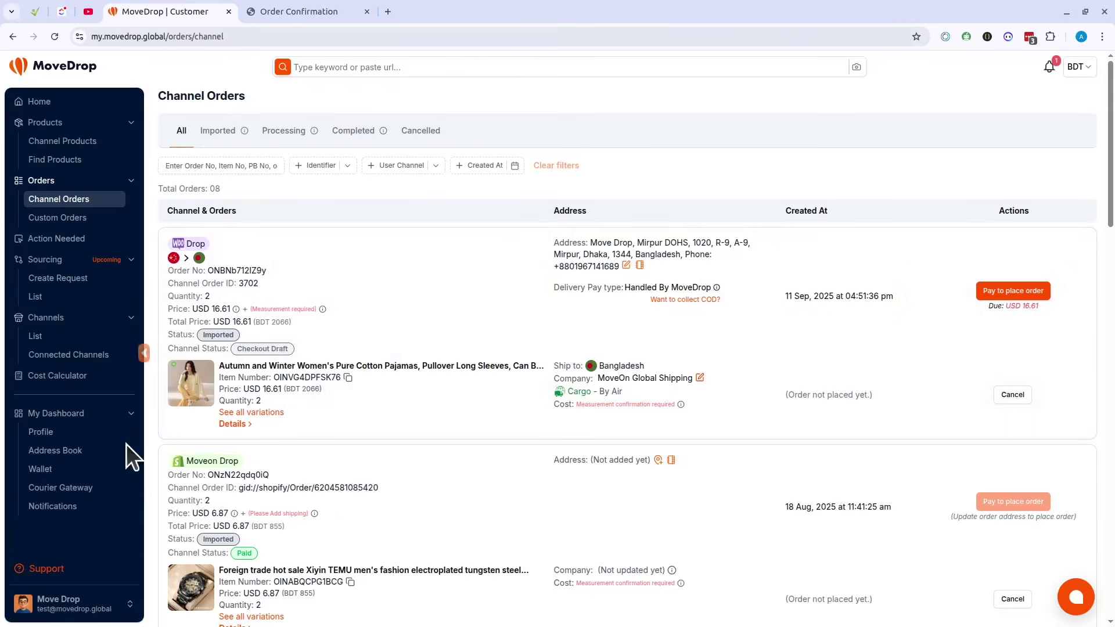
pyautogui.click(54, 488)
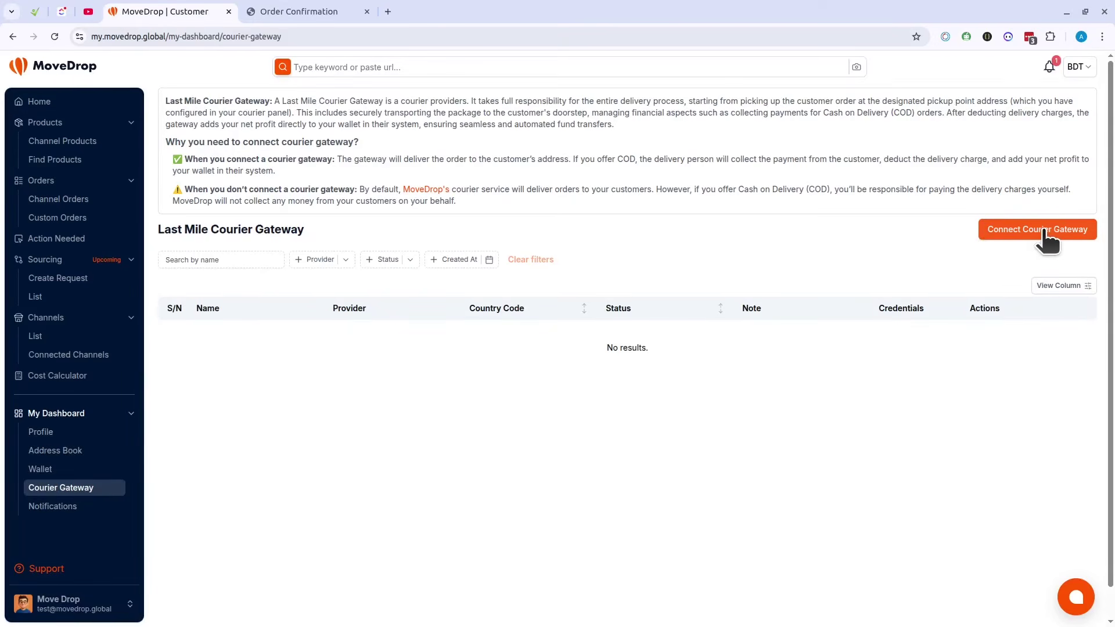
# Step: Start a new courier gateway connection with Steadfast as the courier provider
pyautogui.click(1069, 238)
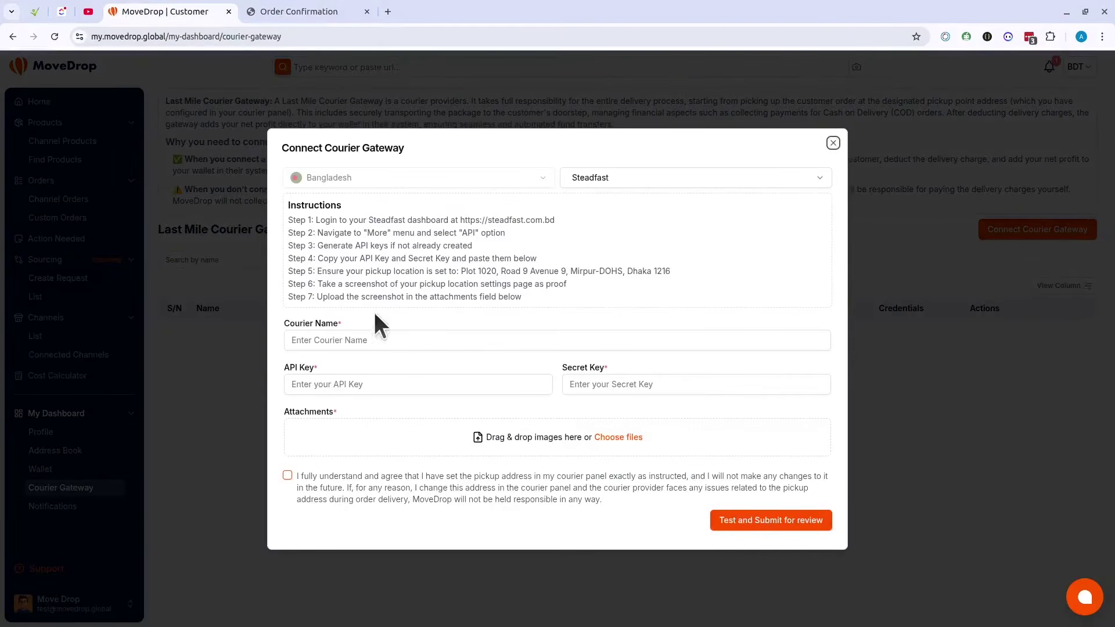
pyautogui.moveTo(287, 214); pyautogui.dragTo(604, 295)
pyautogui.click(614, 284)
pyautogui.click(623, 176)
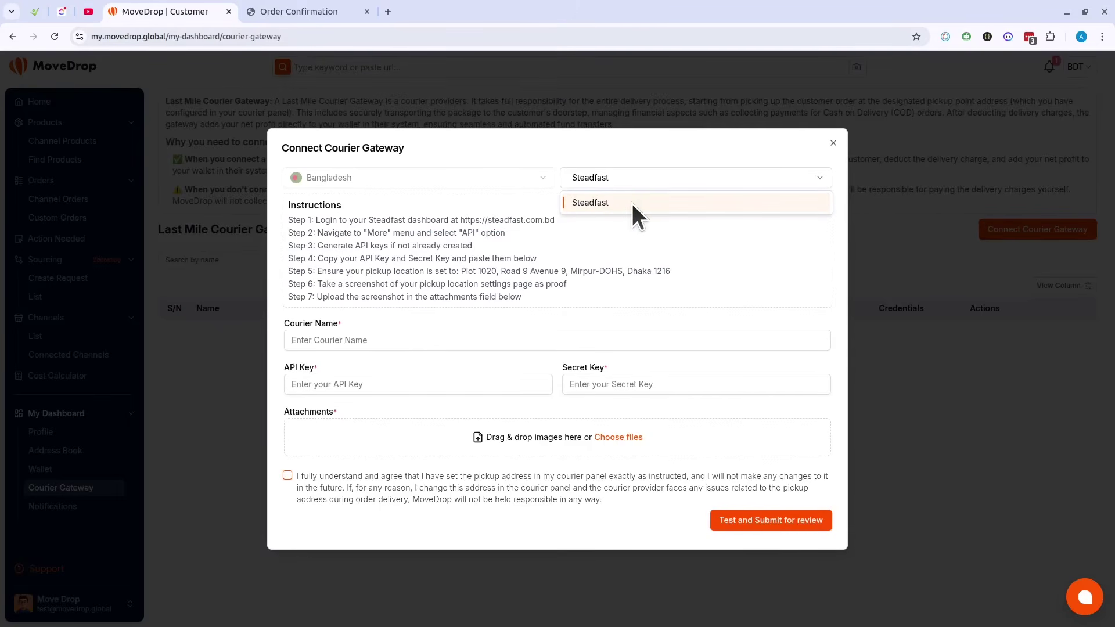
pyautogui.click(631, 201)
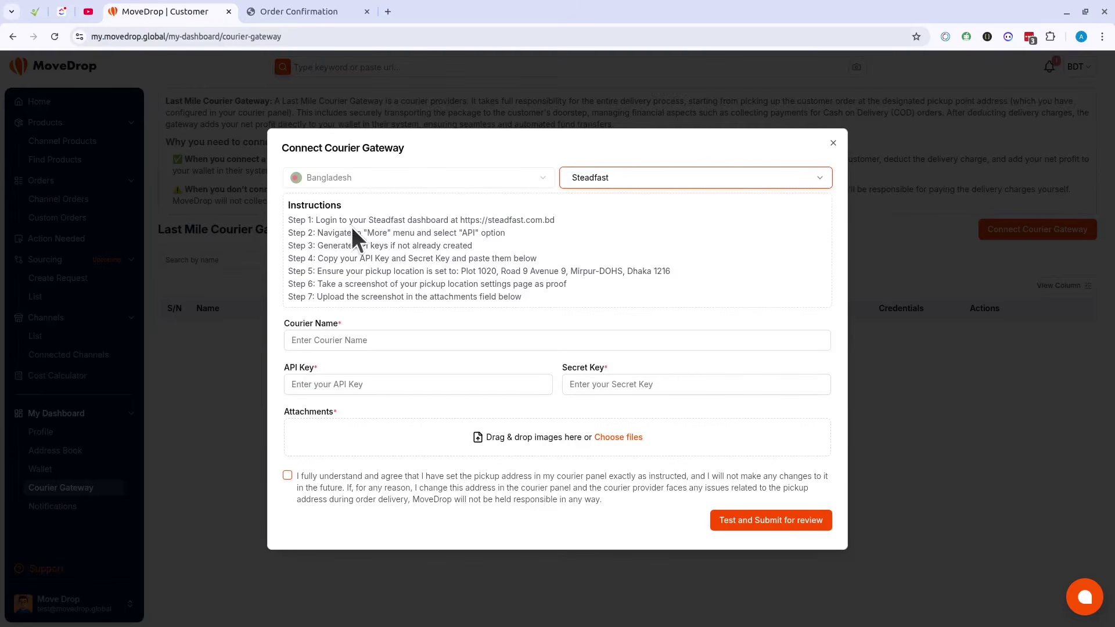
# Step: Open steadfast.com.bd from the Step 1 instructions in a new tab
pyautogui.moveTo(460, 220); pyautogui.dragTo(560, 218)
pyautogui.rightClick(503, 224)
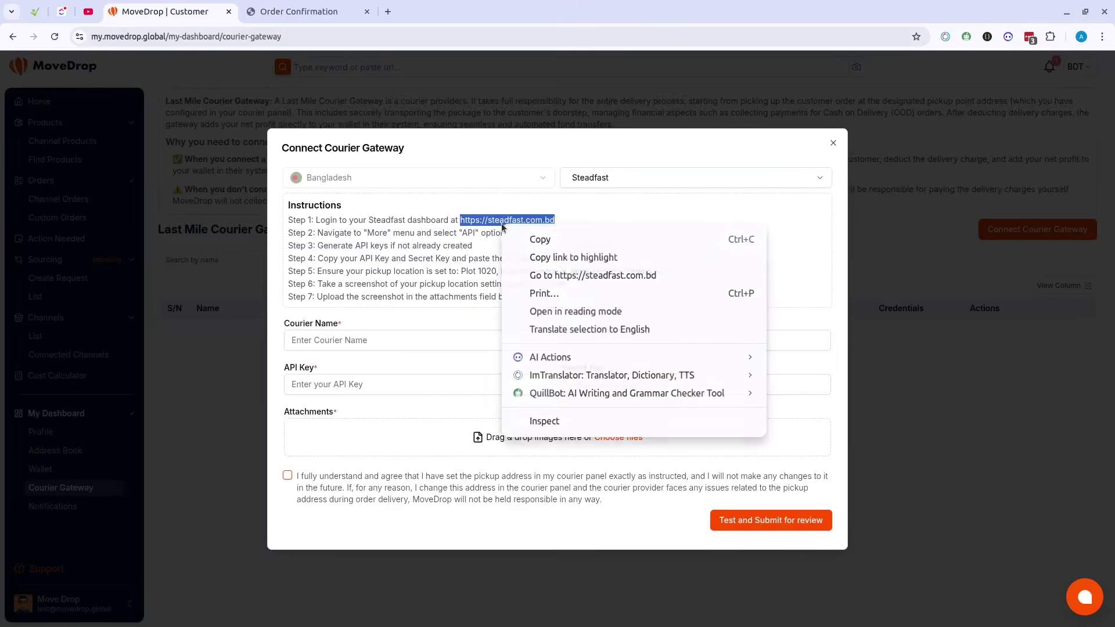
pyautogui.click(578, 276)
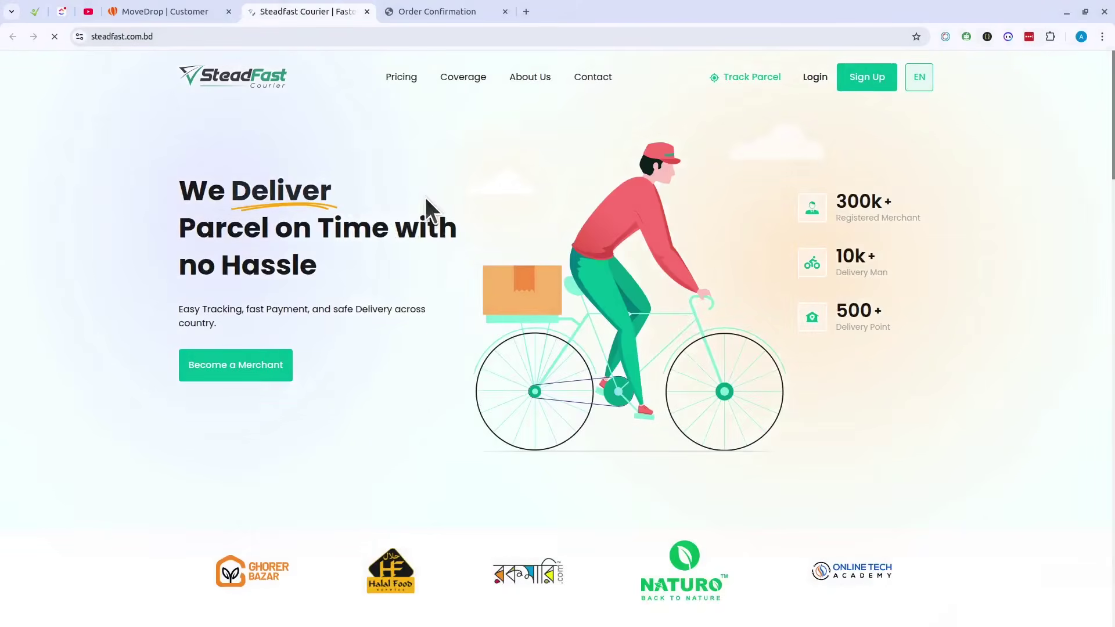
# Step: Log in to the Steadfast merchant account with the saved credentials
pyautogui.click(160, 12)
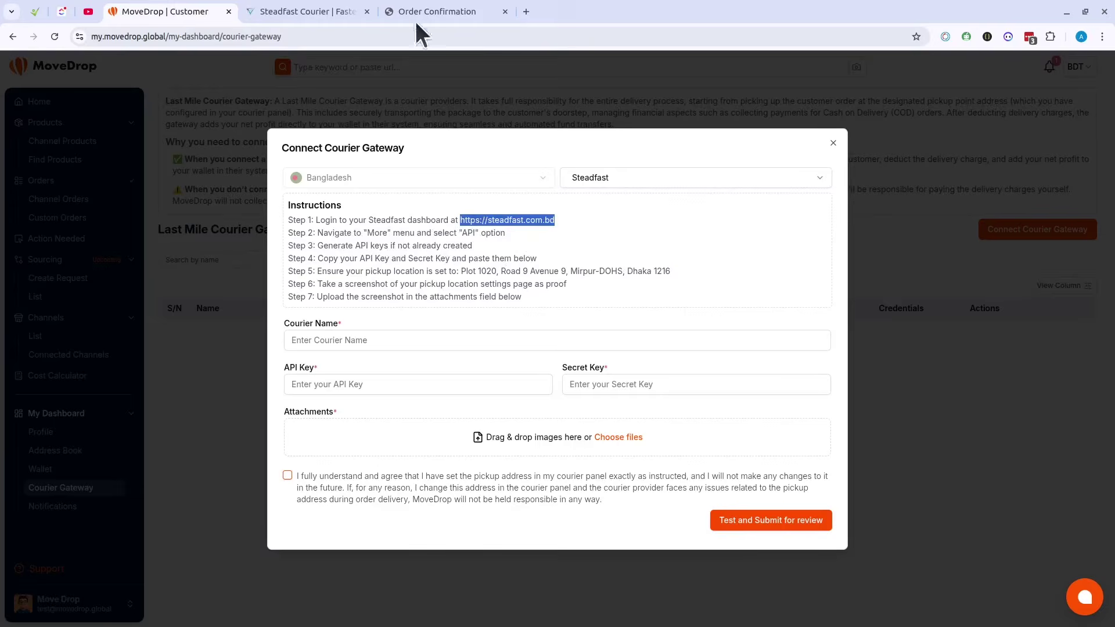
pyautogui.hotkey('ctrl', 'Tab')
pyautogui.click(826, 76)
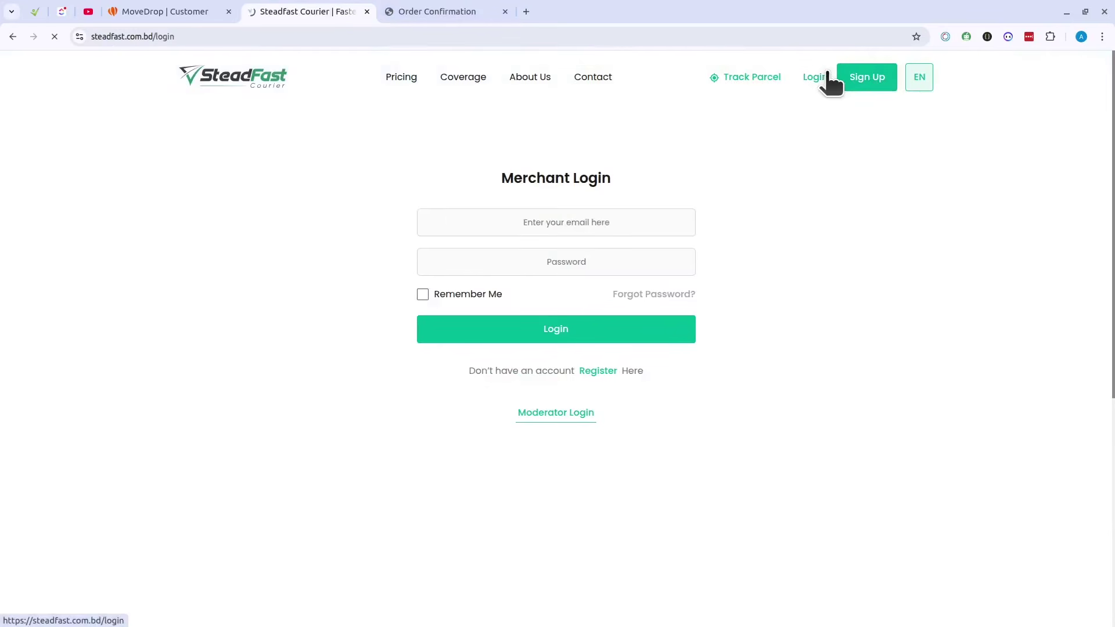
pyautogui.click(588, 253)
pyautogui.click(566, 281)
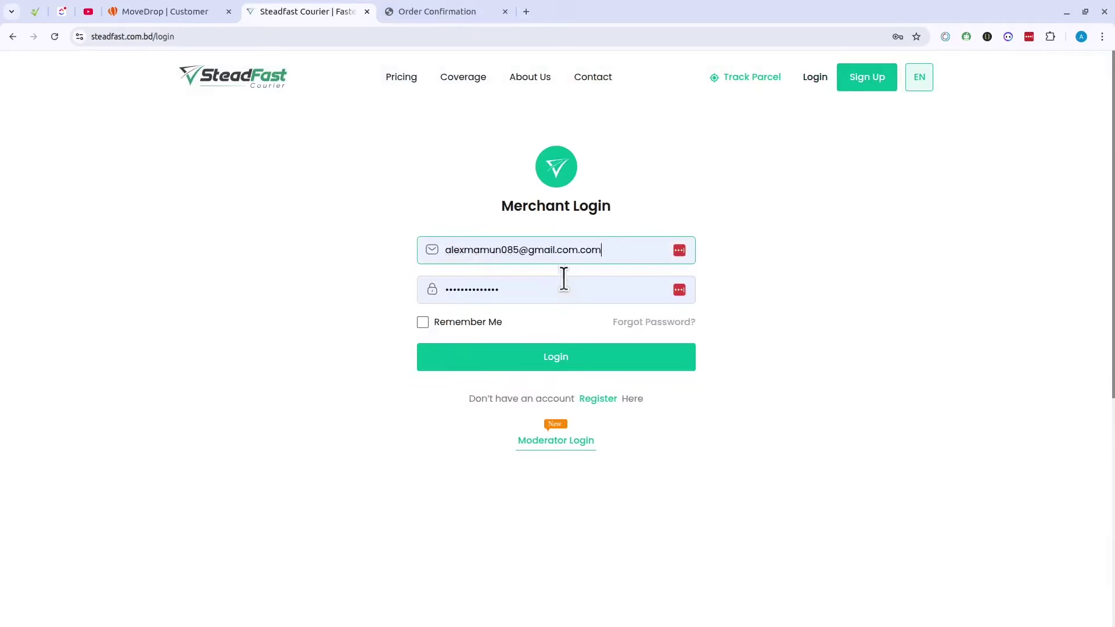
pyautogui.click(561, 352)
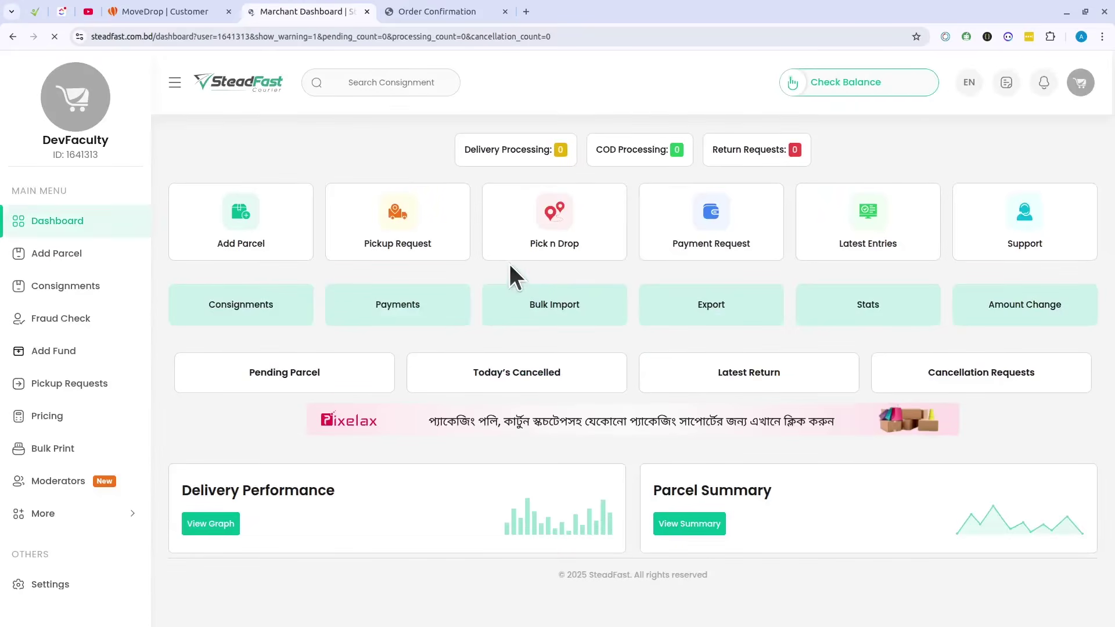
pyautogui.click(1000, 158)
# Step: Open the API keys page from the More section of Steadfast's merchant menu
pyautogui.click(200, 6)
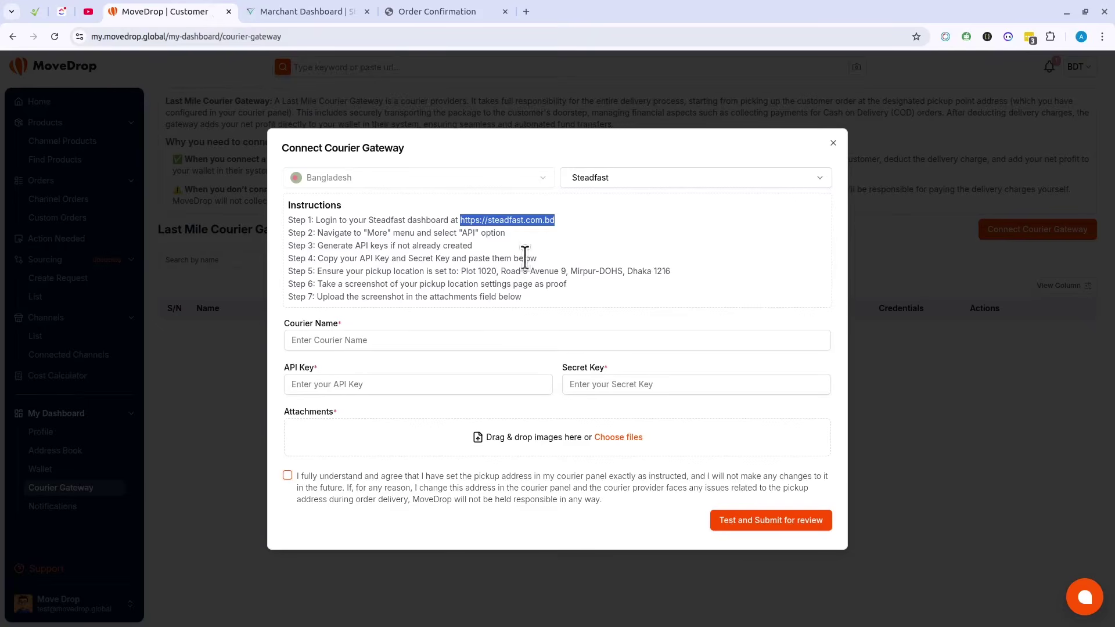
pyautogui.doubleClick(376, 233)
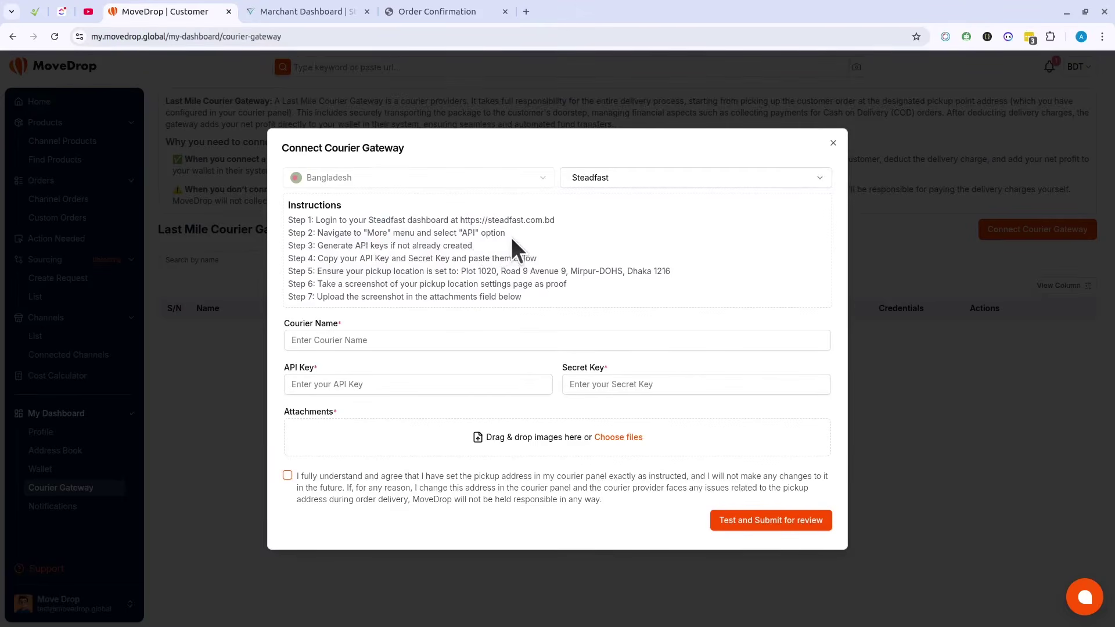
pyautogui.click(309, 10)
pyautogui.click(86, 508)
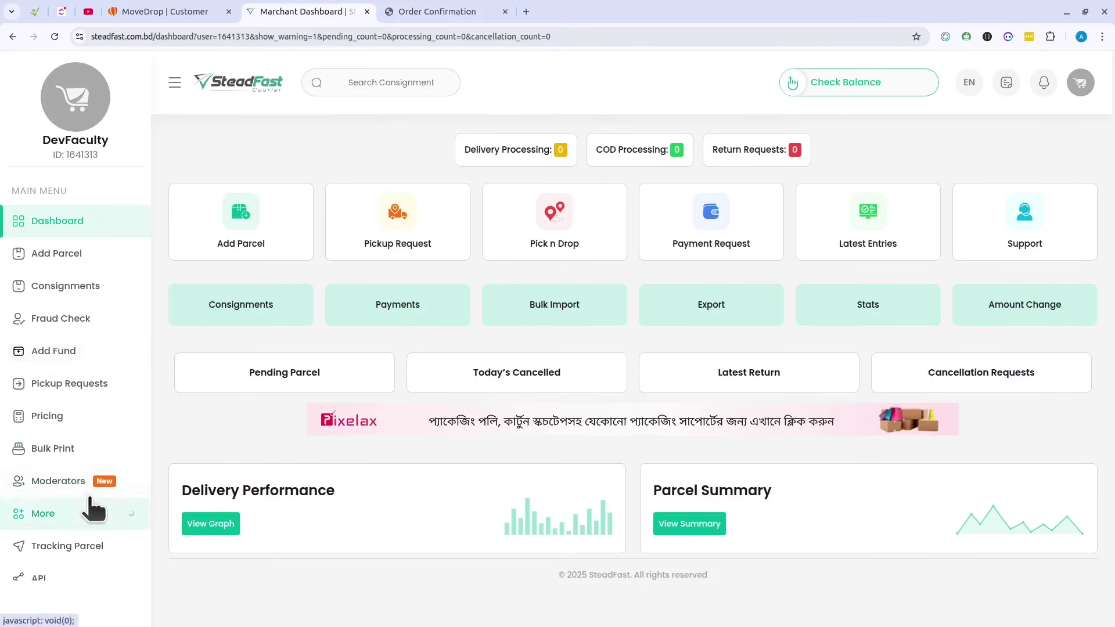
pyautogui.scroll(-3, 70, 540)
pyautogui.click(78, 373)
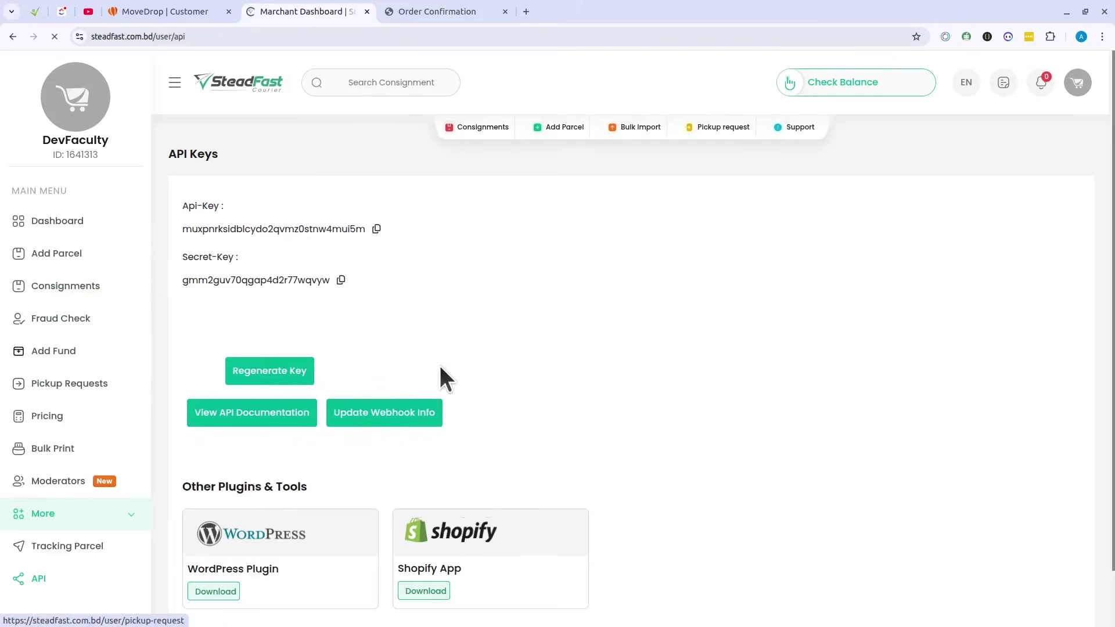
# Step: Compare Steadfast's API key and secret key with the MoveDrop gateway instructions
pyautogui.click(209, 12)
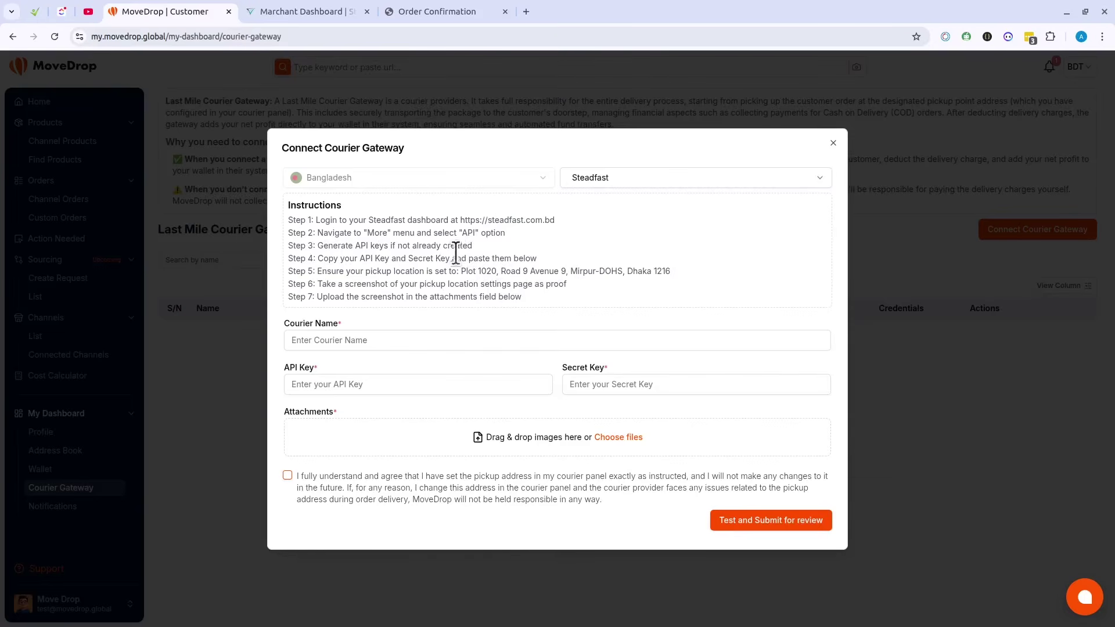
pyautogui.click(287, 11)
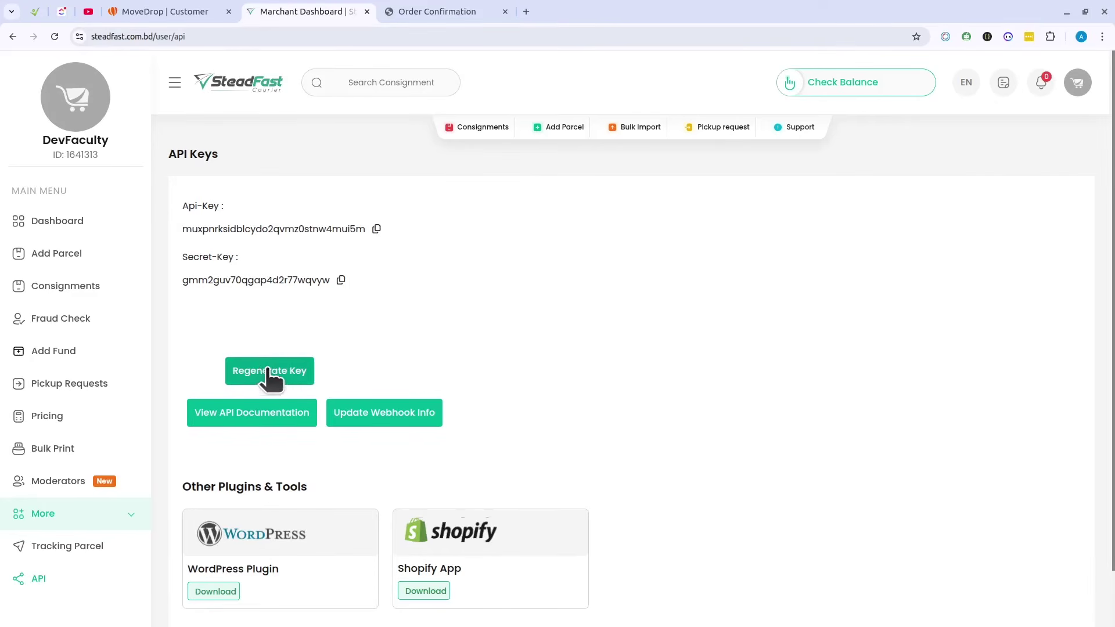
pyautogui.moveTo(184, 205); pyautogui.dragTo(365, 298)
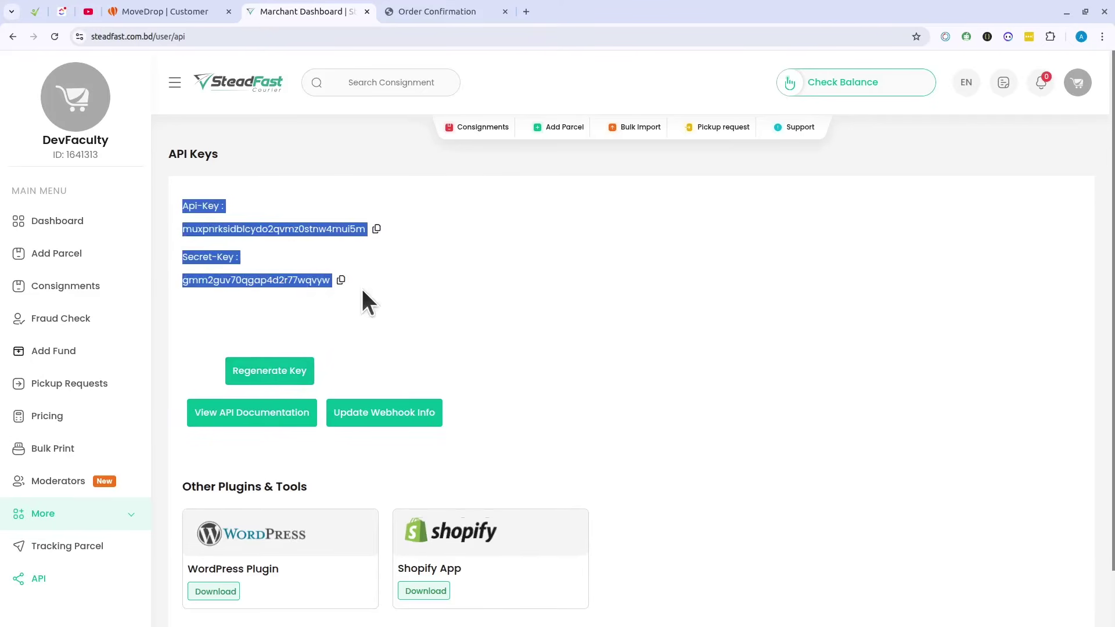
pyautogui.click(553, 262)
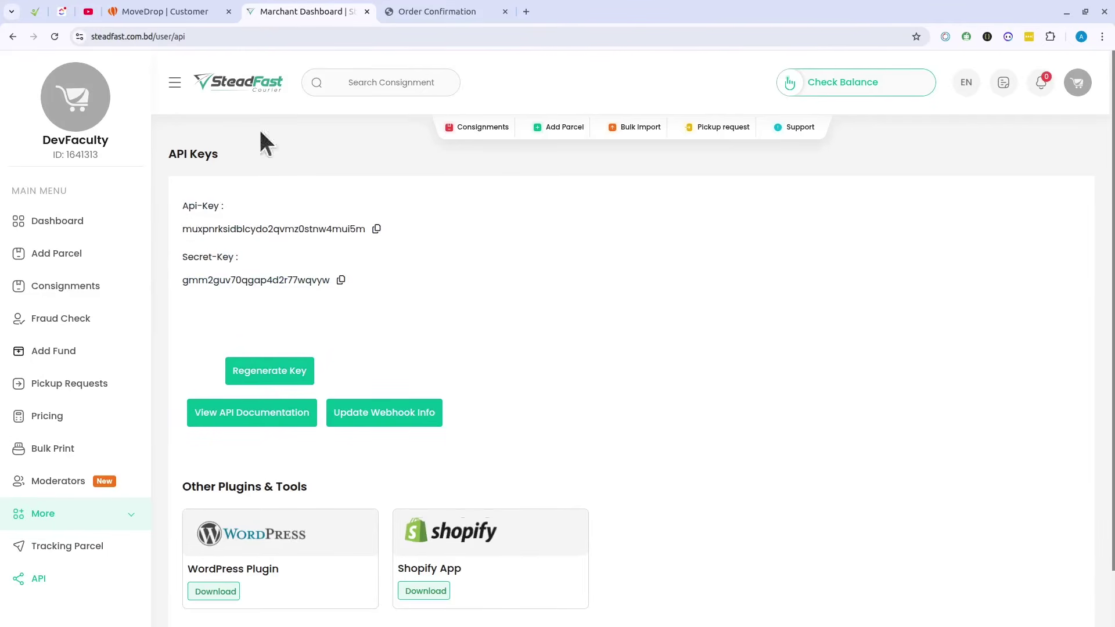
pyautogui.click(216, 12)
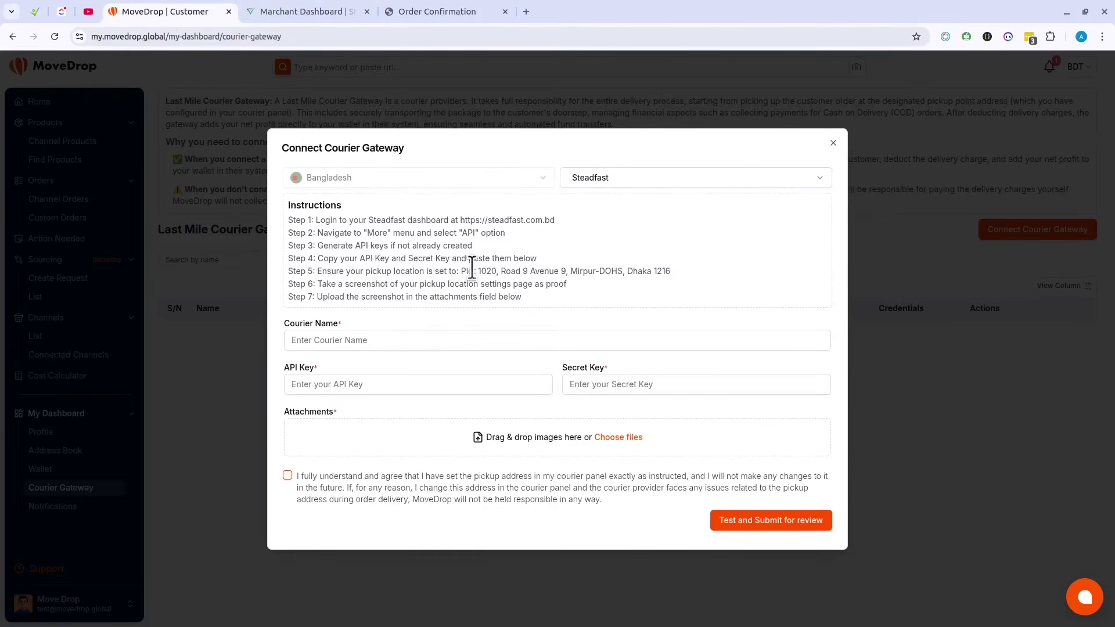
pyautogui.click(288, 12)
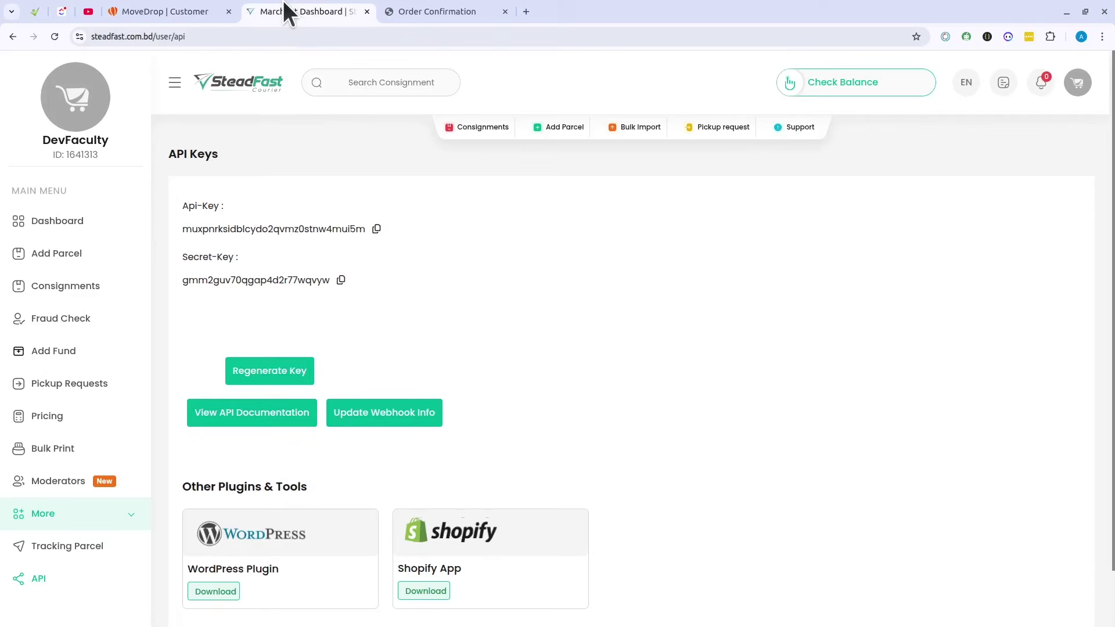
# Step: Paste the Steadfast API key into MoveDrop's API Key field
pyautogui.click(377, 229)
pyautogui.click(215, 11)
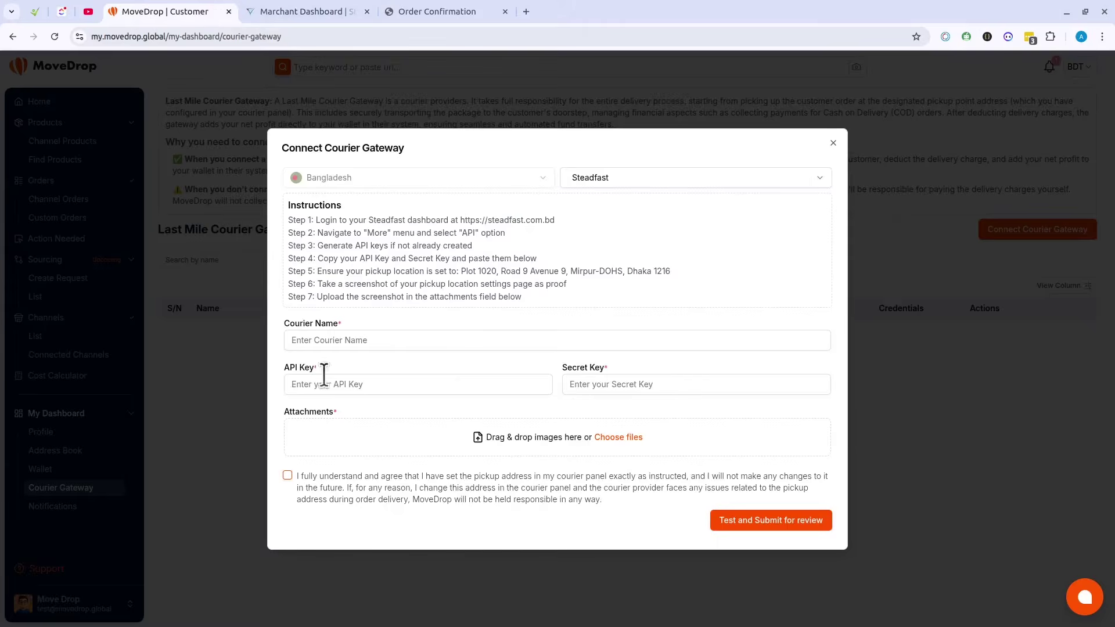
pyautogui.click(488, 383)
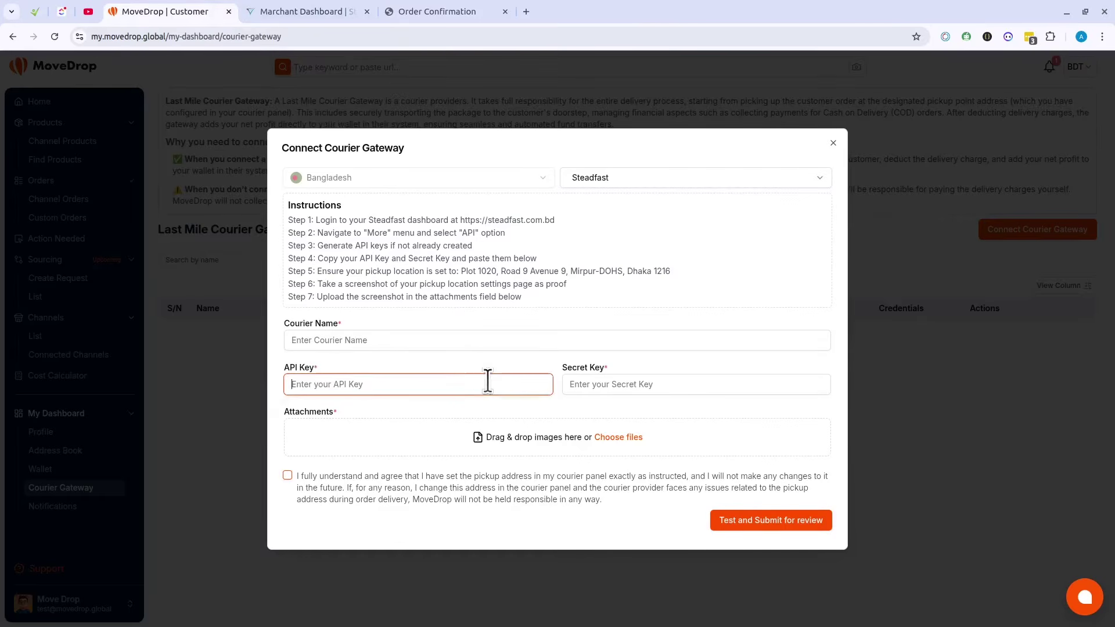
pyautogui.hotkey('ctrl', 'v')
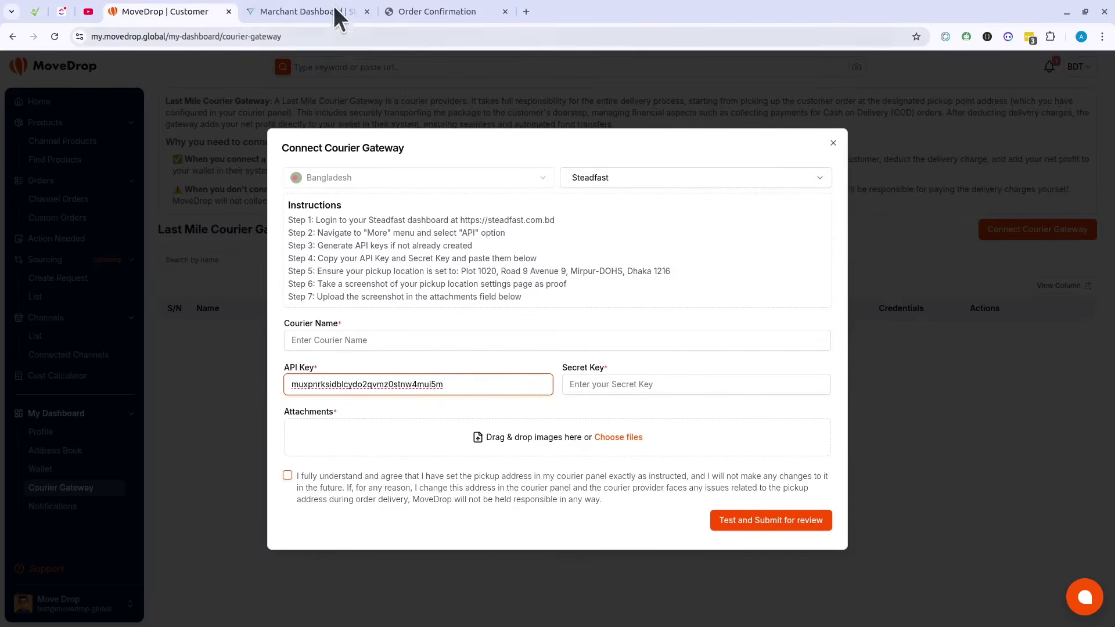
# Step: Paste the Steadfast secret key into the Secret Key field and highlight the Step 5 pickup address
pyautogui.click(333, 11)
pyautogui.click(341, 280)
pyautogui.click(215, 13)
pyautogui.click(609, 384)
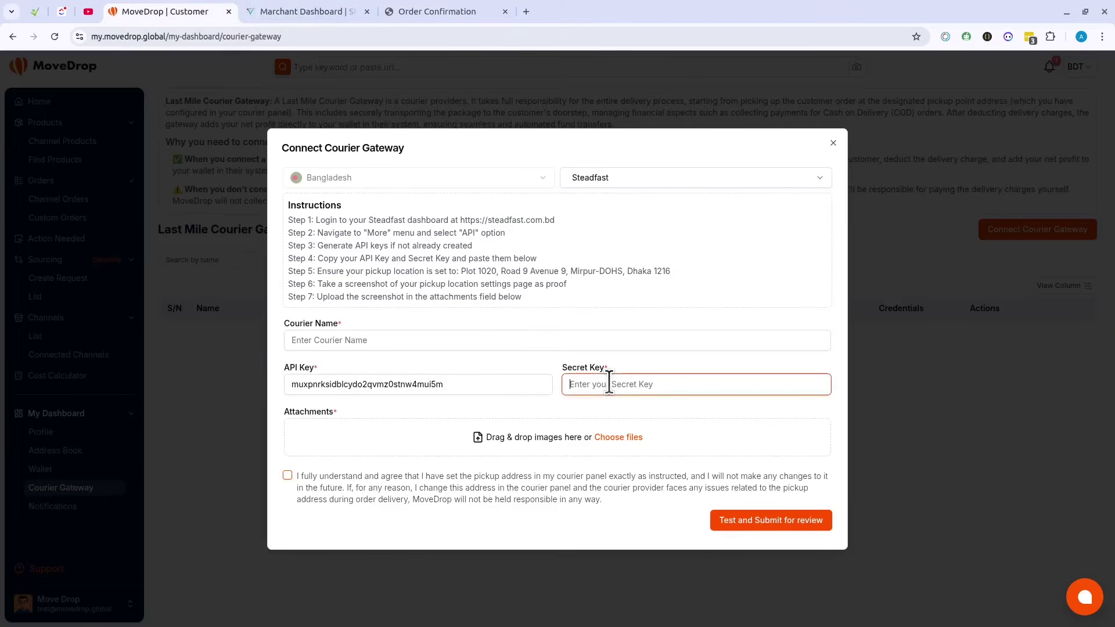
pyautogui.hotkey('ctrl', 'v')
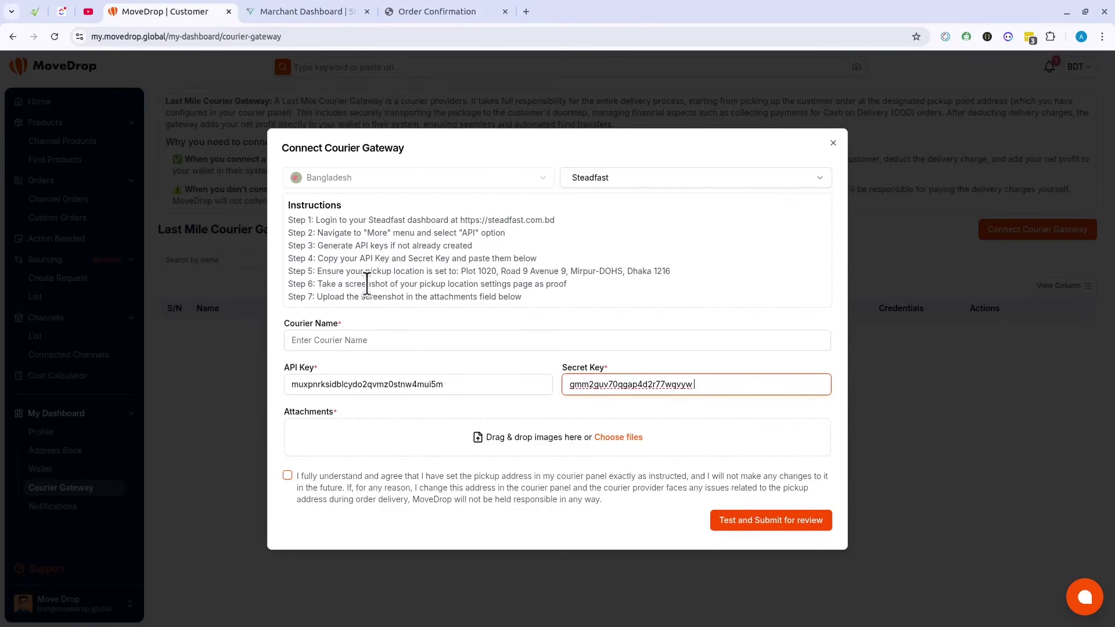
pyautogui.click(465, 273)
pyautogui.moveTo(461, 272); pyautogui.dragTo(679, 271)
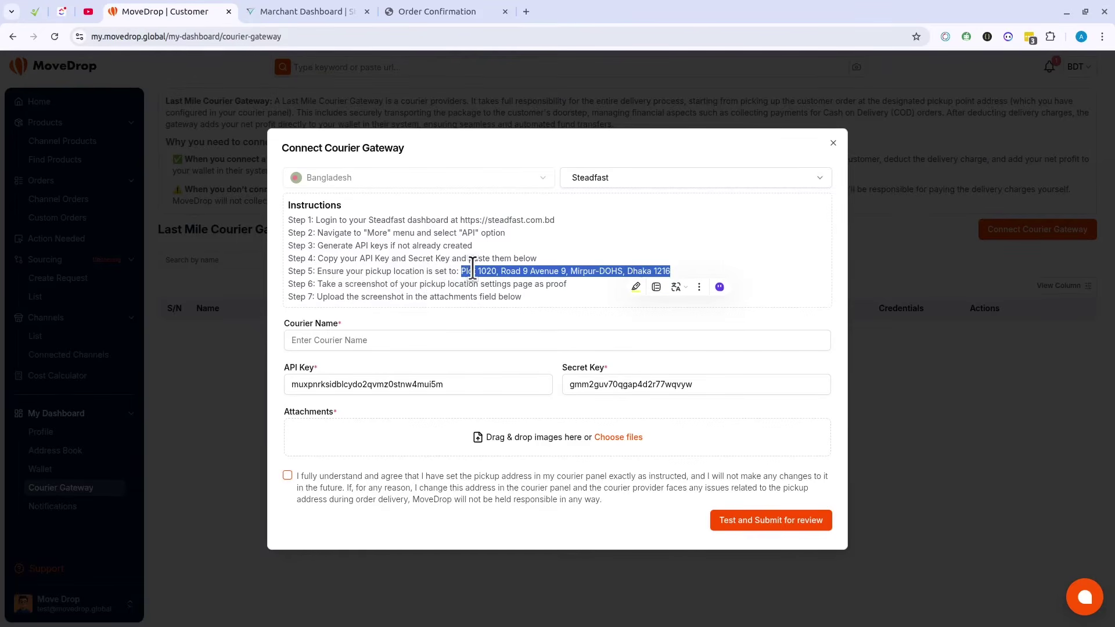
# Step: Look through Steadfast's pickup requests and merchant dashboard overview
pyautogui.click(302, 10)
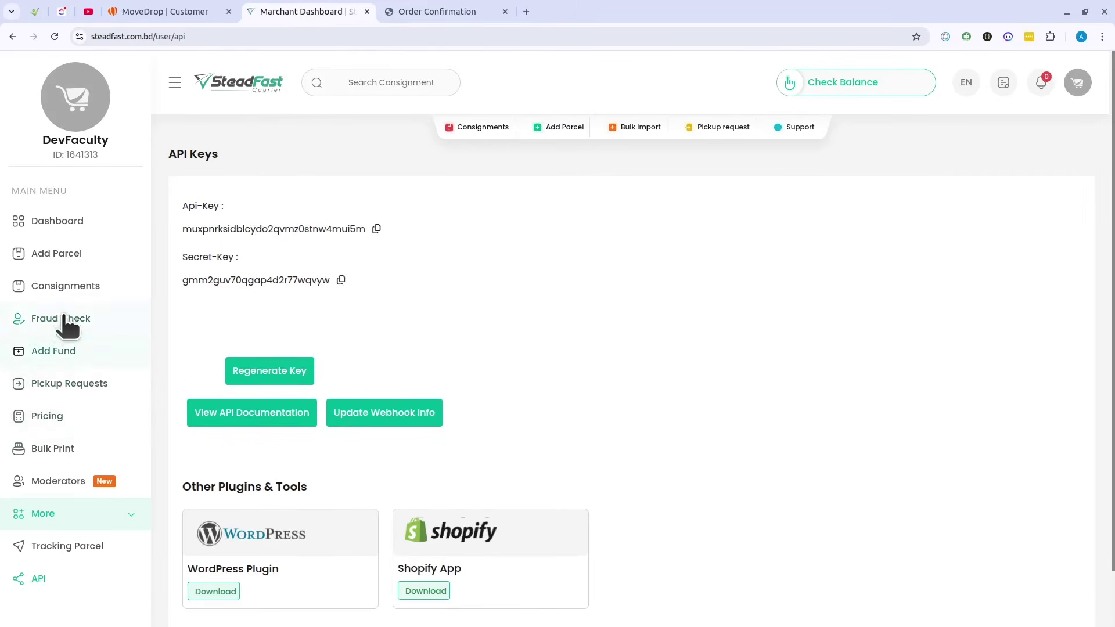
pyautogui.click(69, 386)
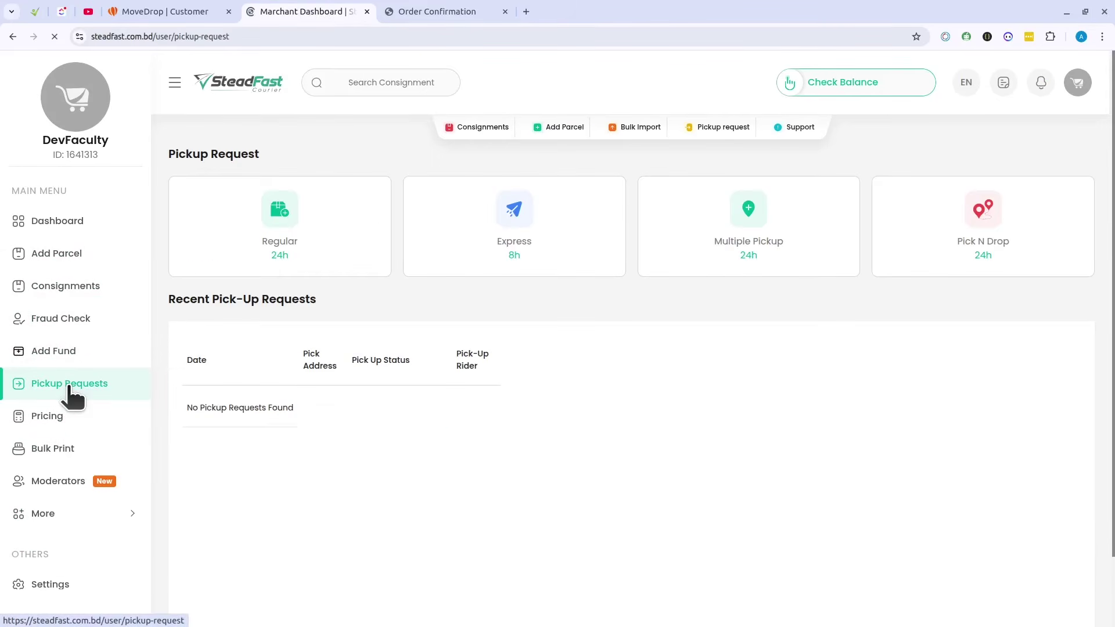
pyautogui.scroll(-3, 73, 395)
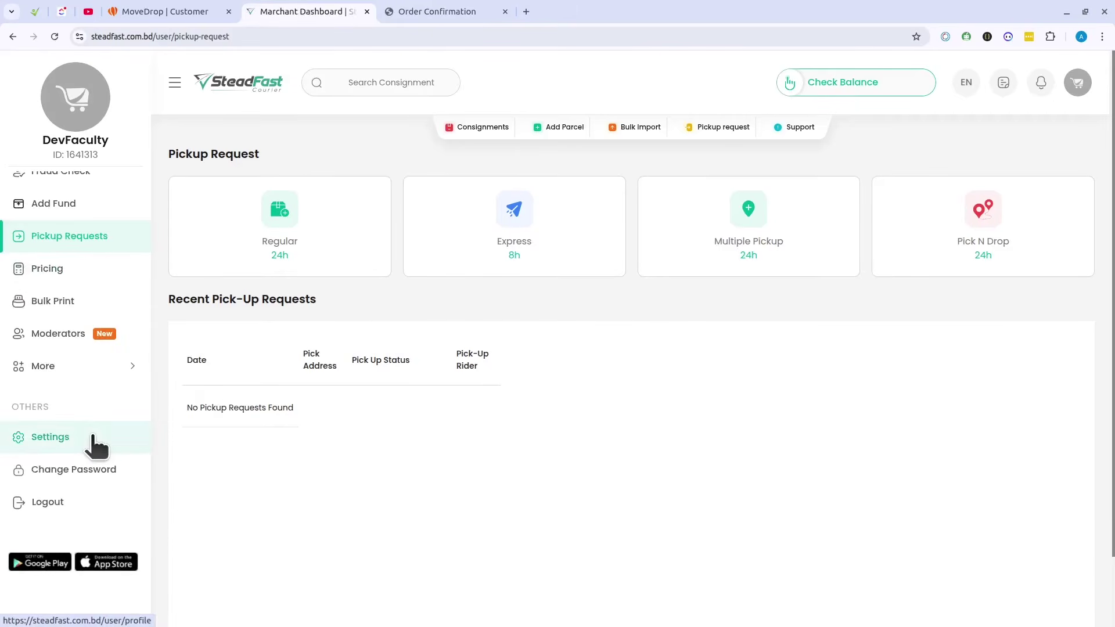
pyautogui.scroll(3, 87, 356)
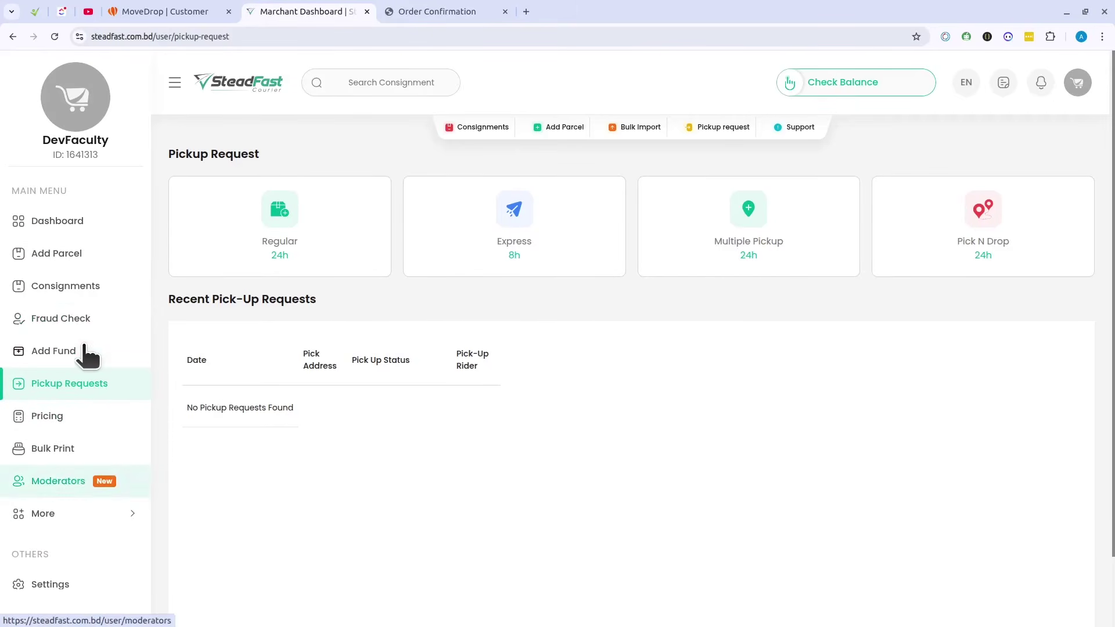
pyautogui.click(82, 223)
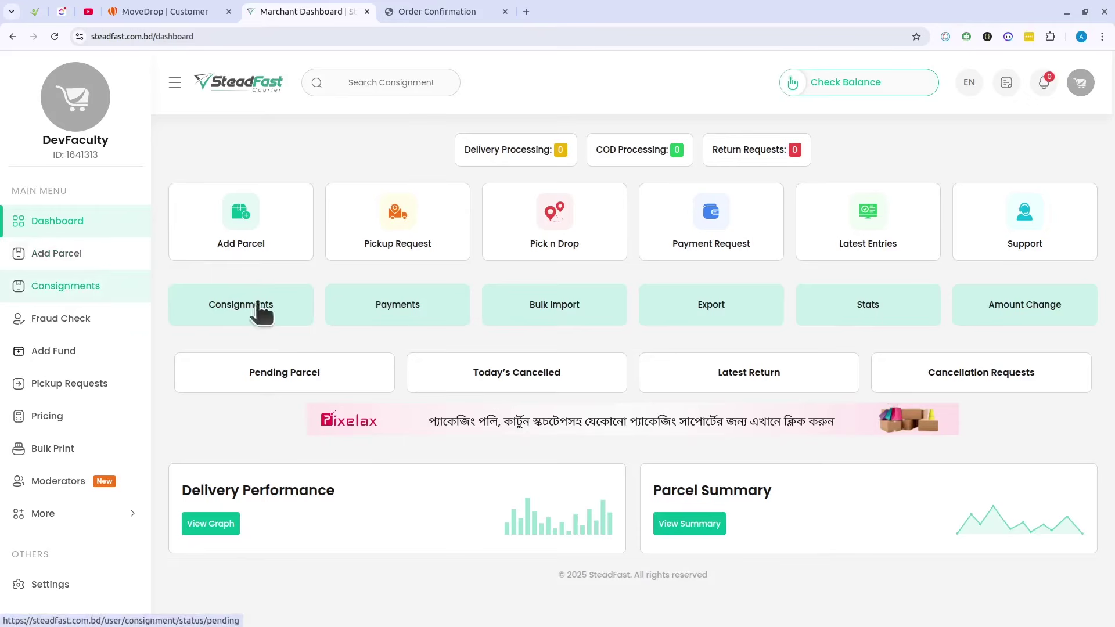
pyautogui.scroll(-5, 87, 459)
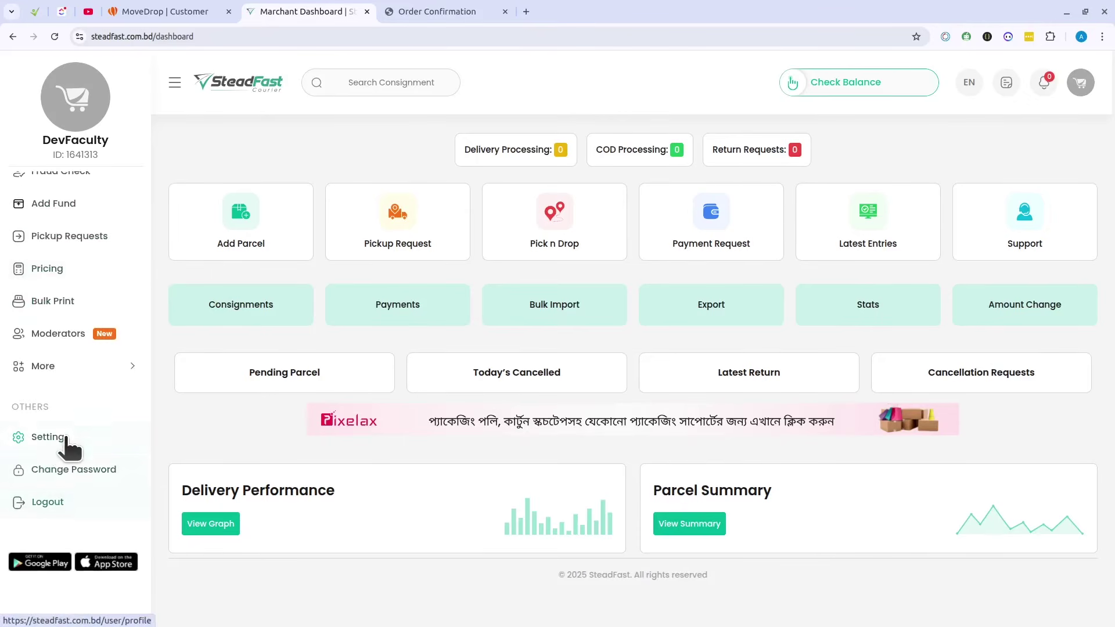
# Step: View the Steadfast merchant profile and its address edit form, then go back
pyautogui.click(67, 435)
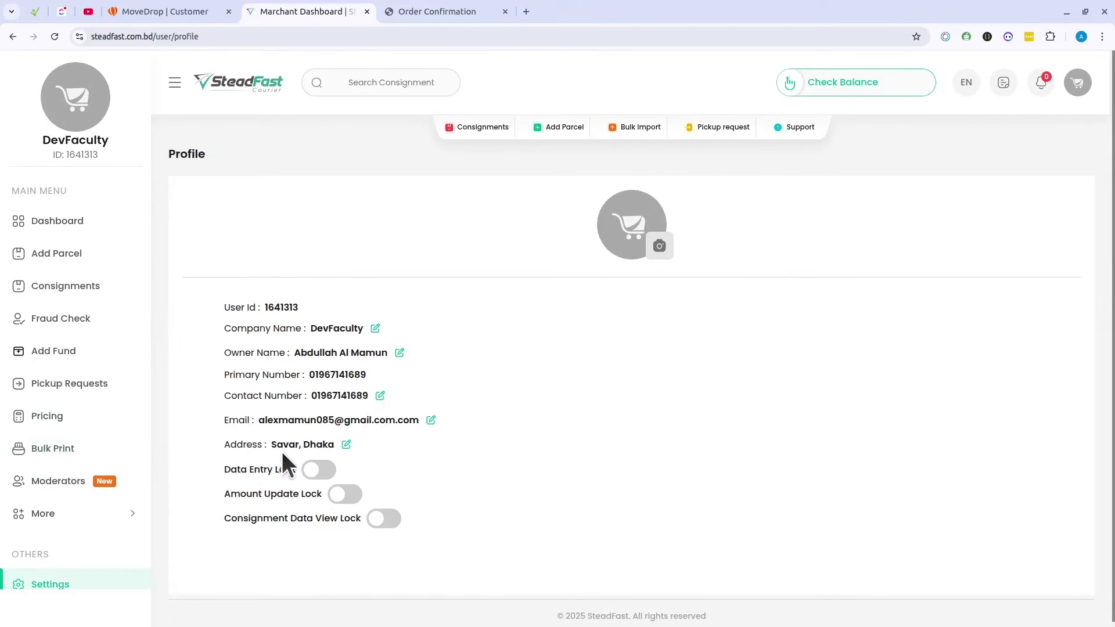
pyautogui.scroll(-3, 87, 430)
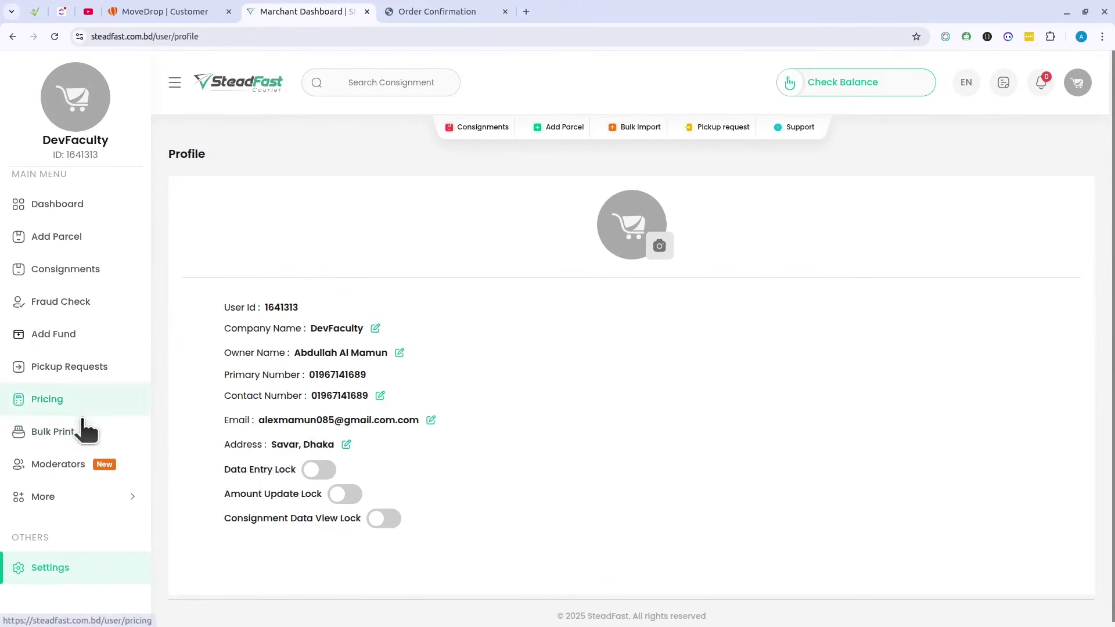
pyautogui.click(347, 445)
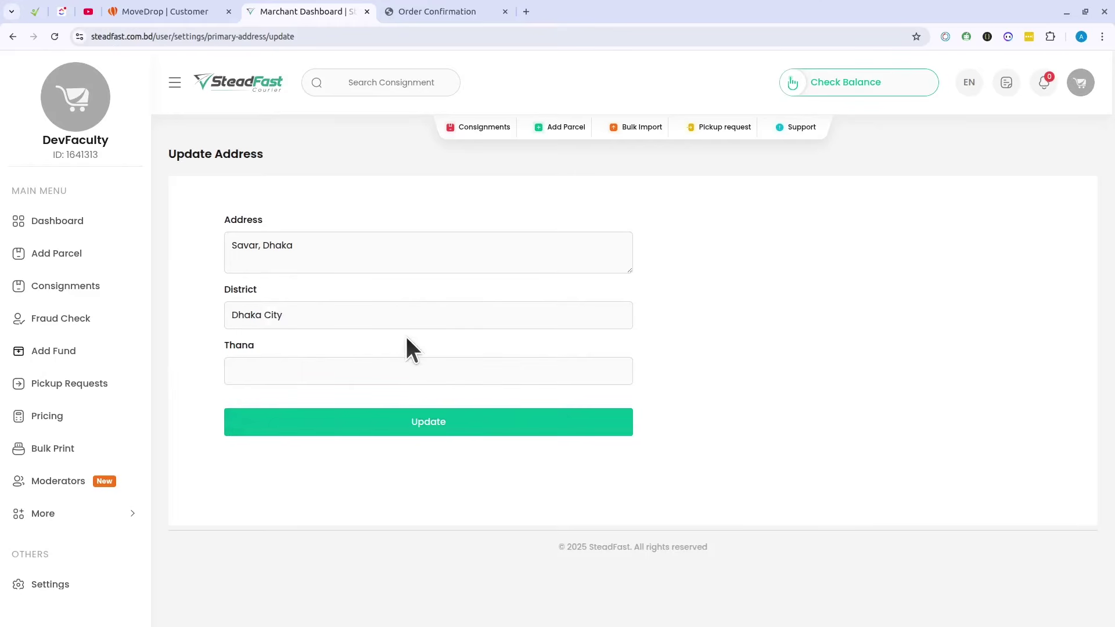
pyautogui.hotkey('alt', 'Left')
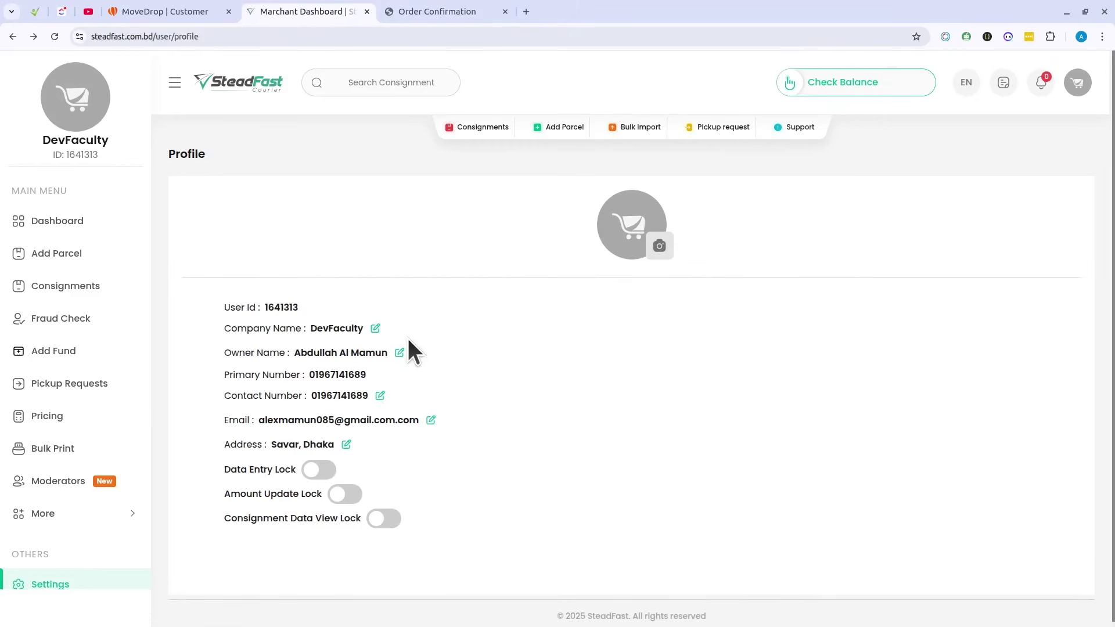
pyautogui.scroll(-3, 94, 428)
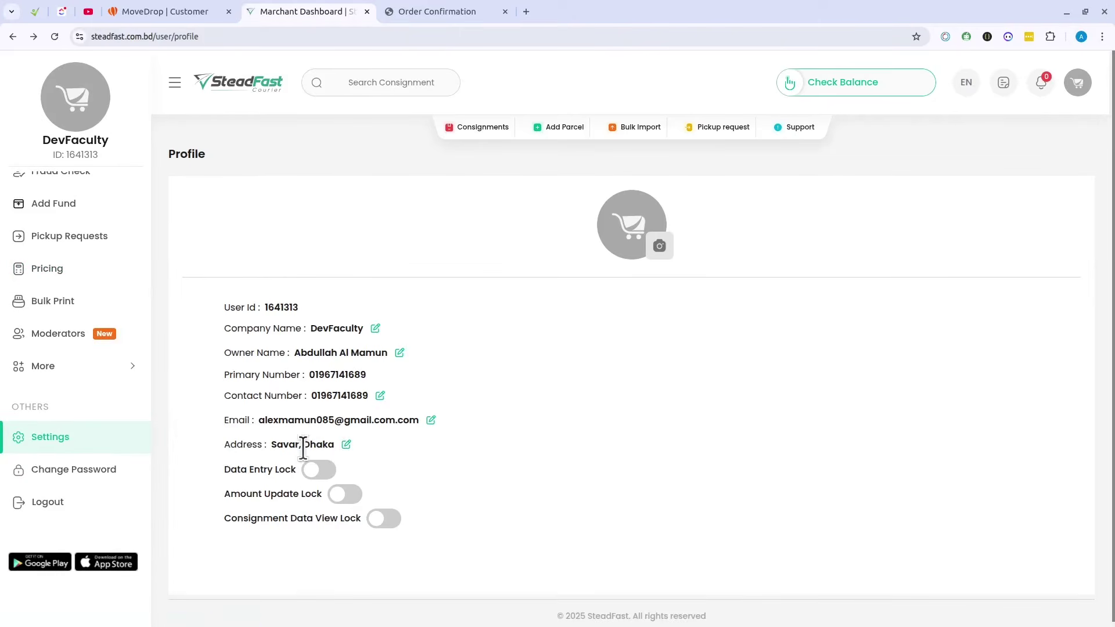
# Step: Log out of Steadfast, open the Become a Merchant sign-up page, and select MoveDrop's Step 5 pickup address
pyautogui.click(1075, 83)
pyautogui.click(1003, 210)
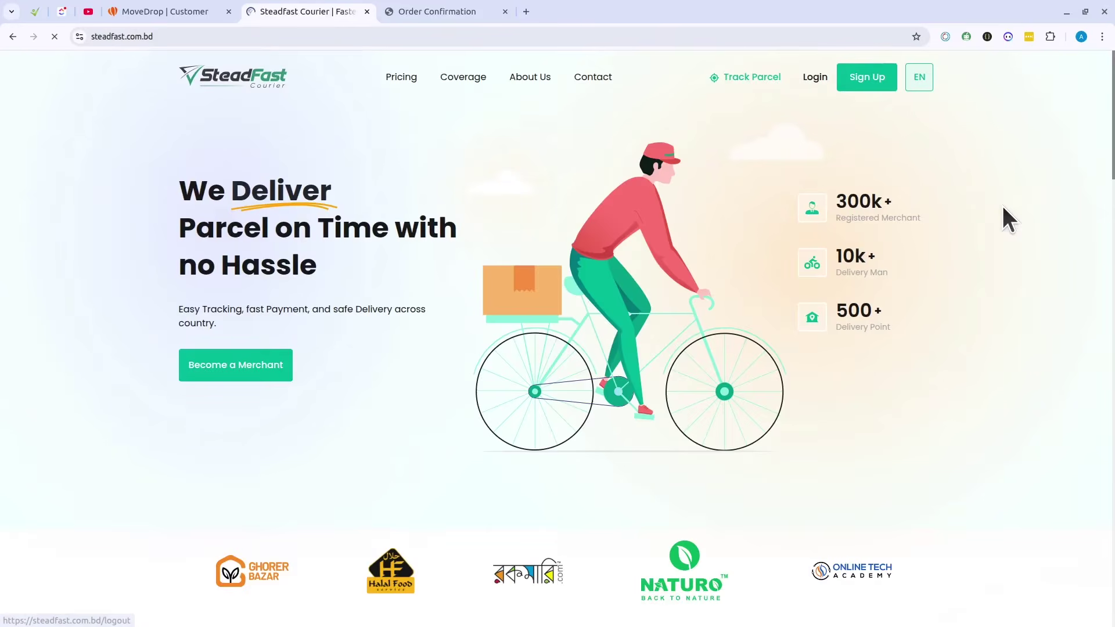
pyautogui.click(894, 74)
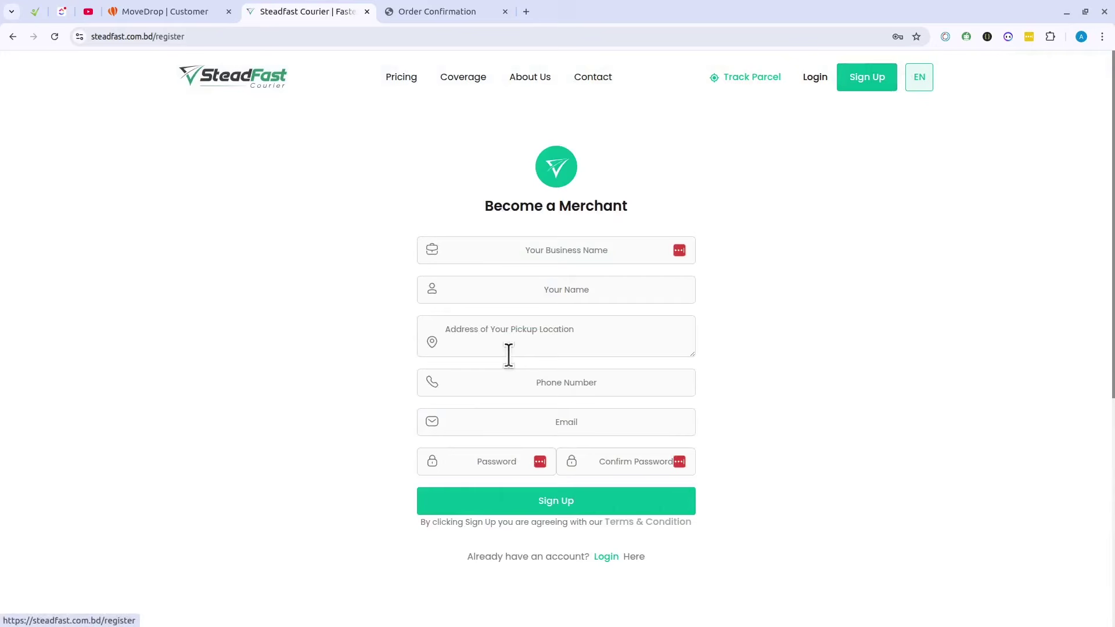
pyautogui.click(603, 338)
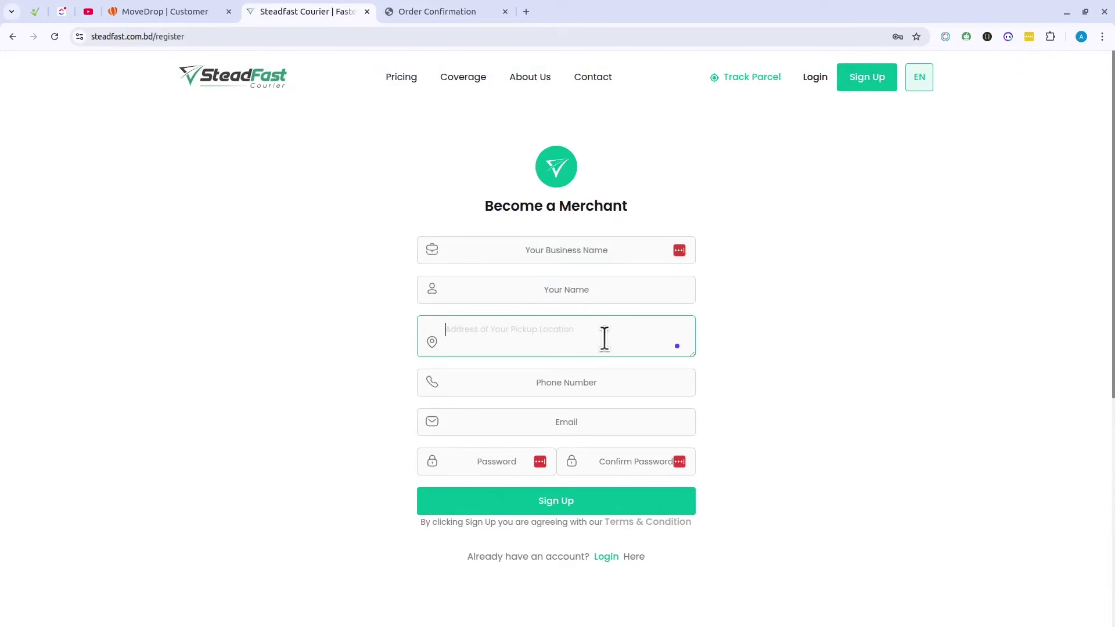
pyautogui.click(231, 7)
pyautogui.click(463, 271)
pyautogui.moveTo(461, 271); pyautogui.dragTo(700, 281)
pyautogui.hotkey('ctrl', 'c')
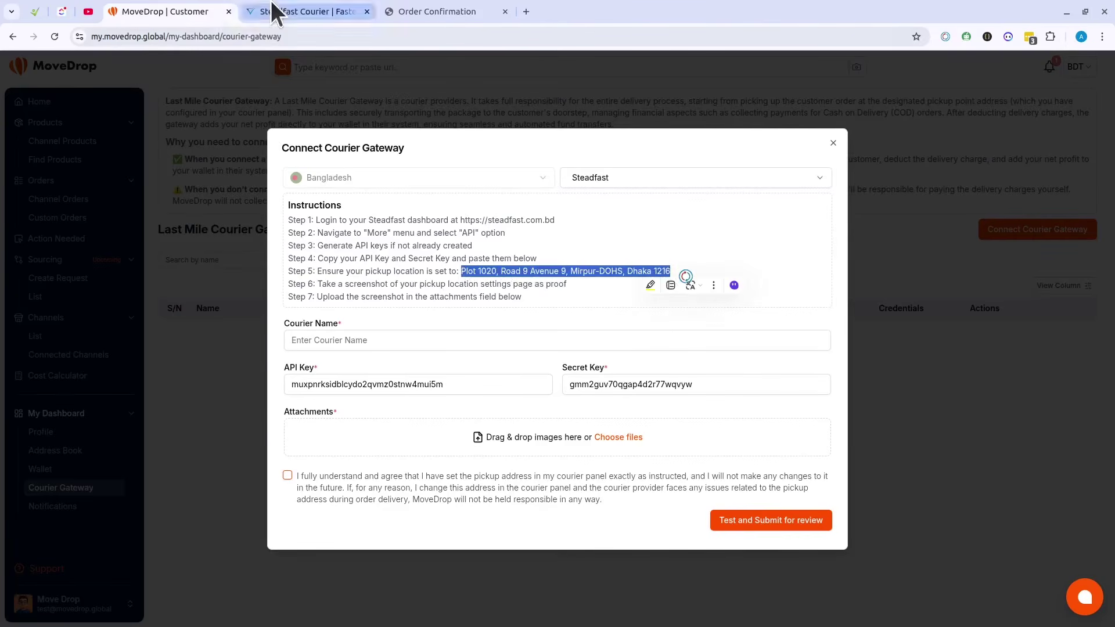
# Step: Paste the pickup address into Steadfast's Address of Your Pickup Location field
pyautogui.click(272, 10)
pyautogui.hotkey('ctrl', 'v')
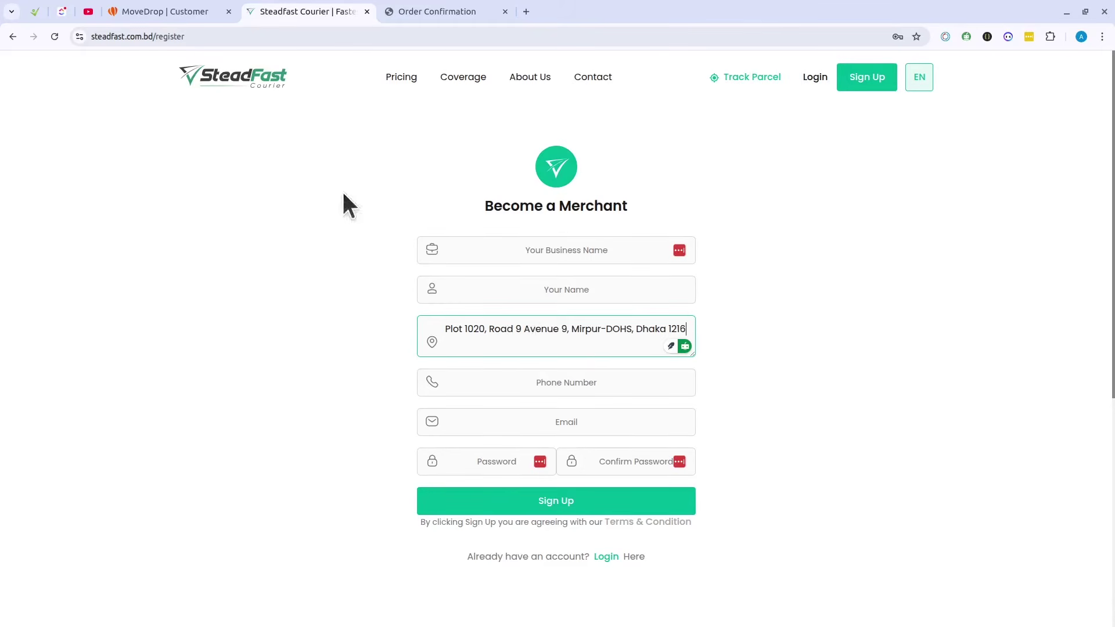
pyautogui.click(151, 5)
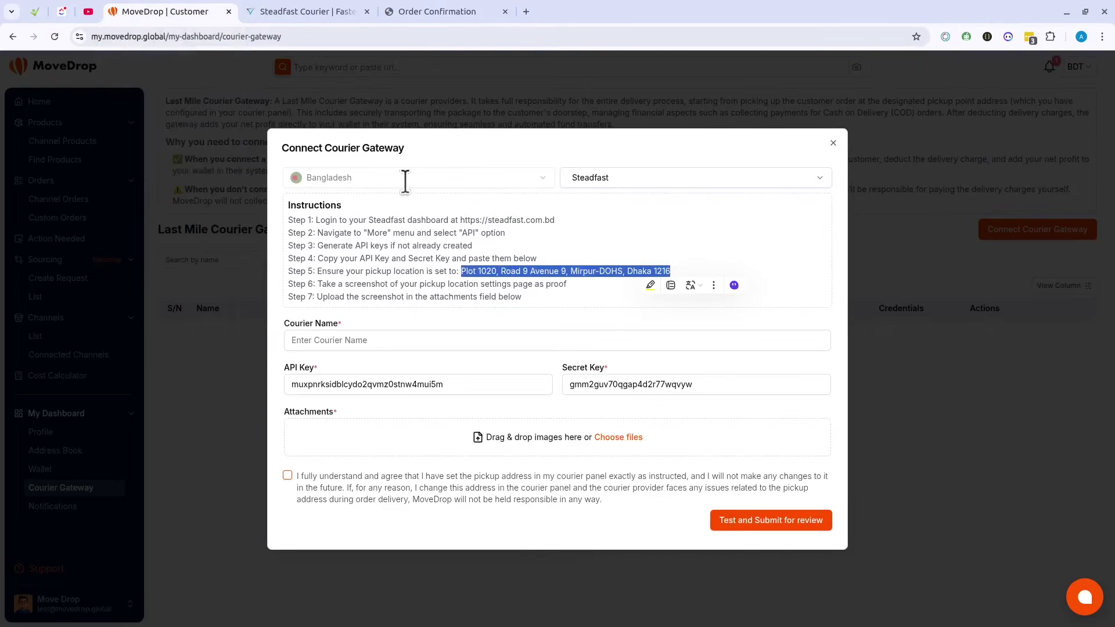
pyautogui.click(352, 13)
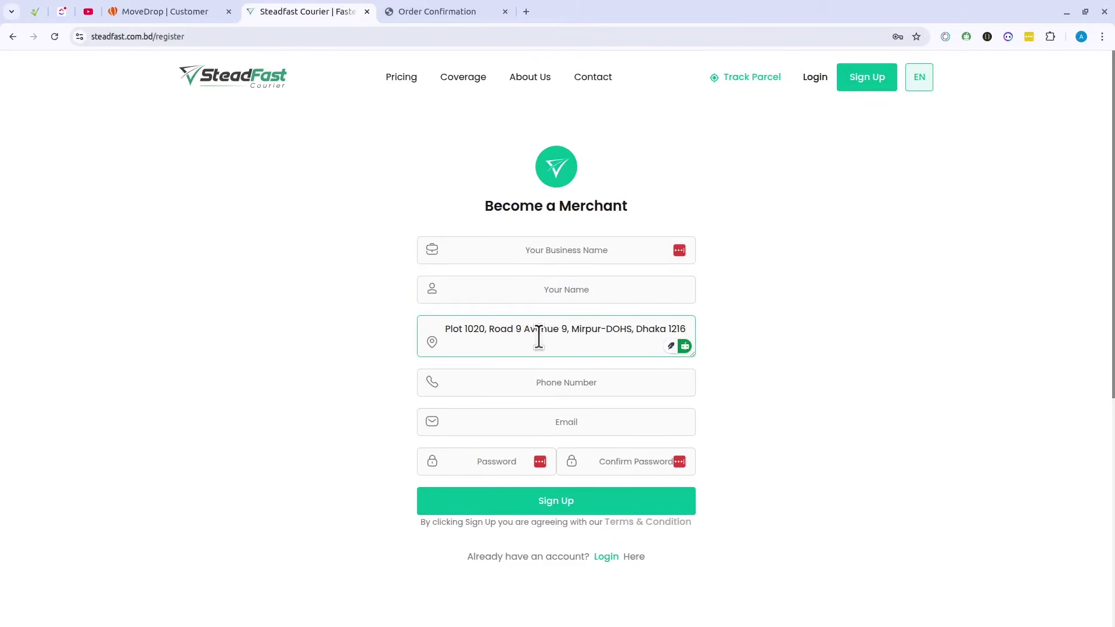
# Step: Open MoveDrop's attachment file picker and cancel it
pyautogui.click(187, 5)
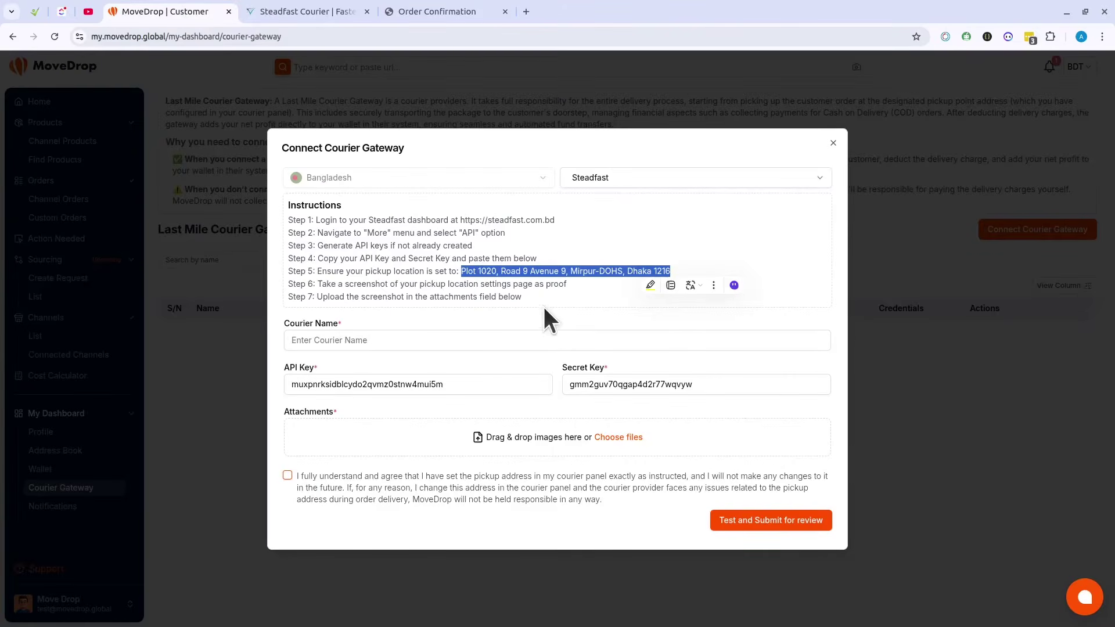
pyautogui.click(618, 437)
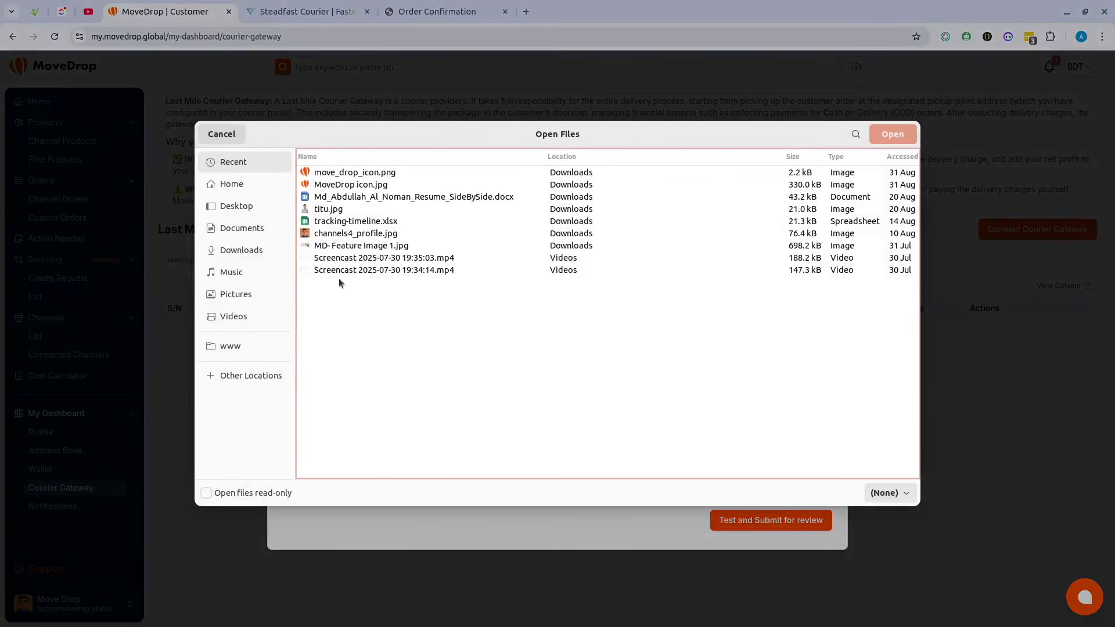
pyautogui.click(222, 134)
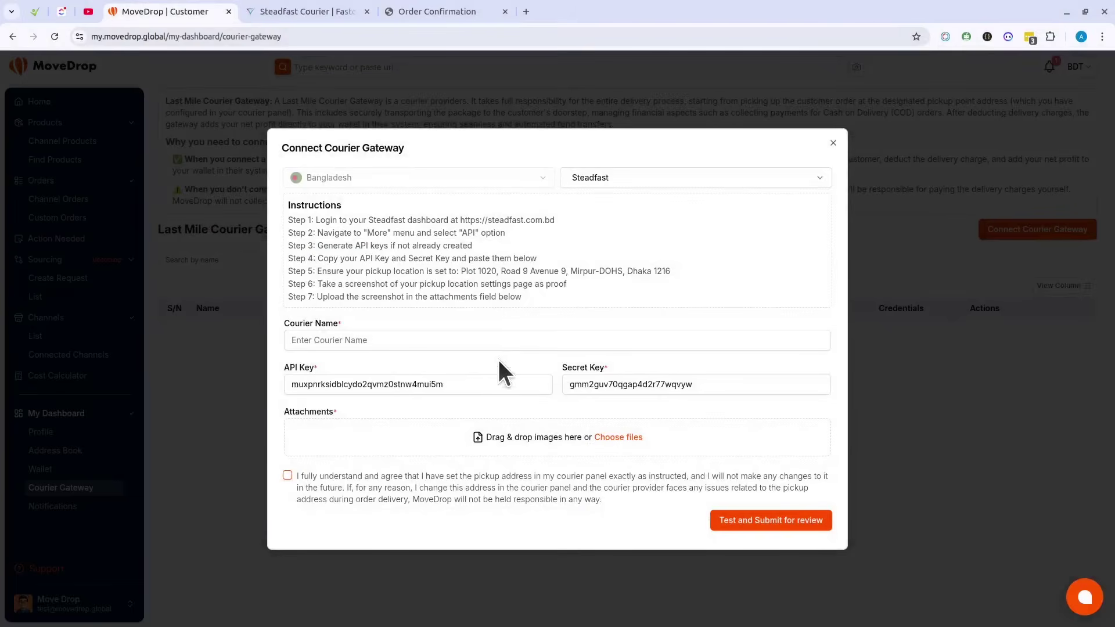
# Step: Enter 'Steadfast for MoveDrop' as the courier name, tick the pickup-address agreement, and choose an attachment
pyautogui.click(325, 340)
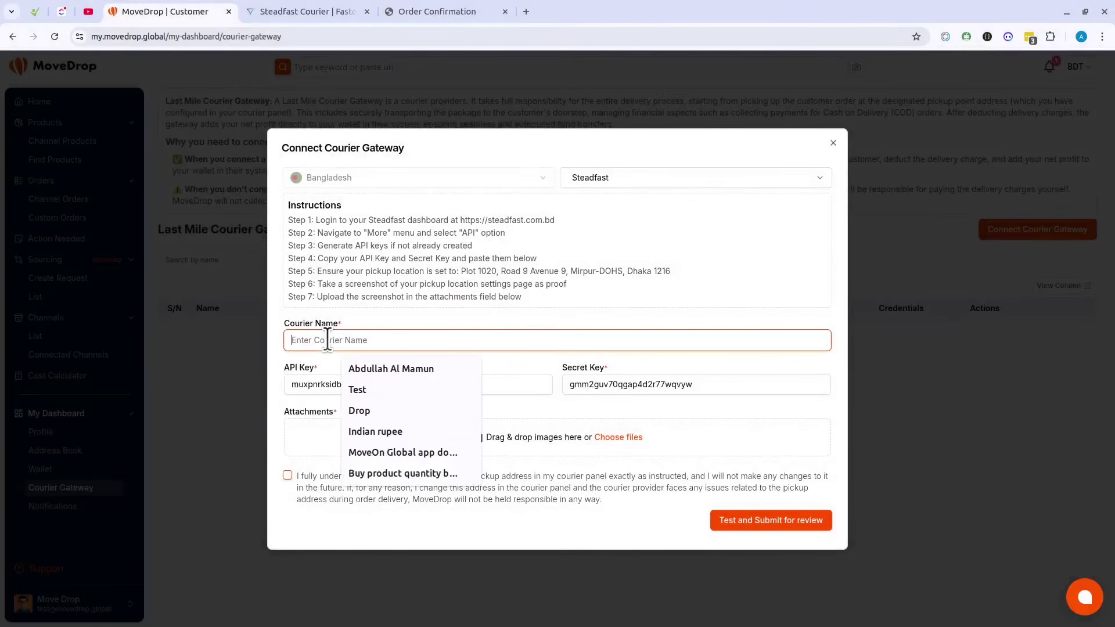
pyautogui.write('Stea')
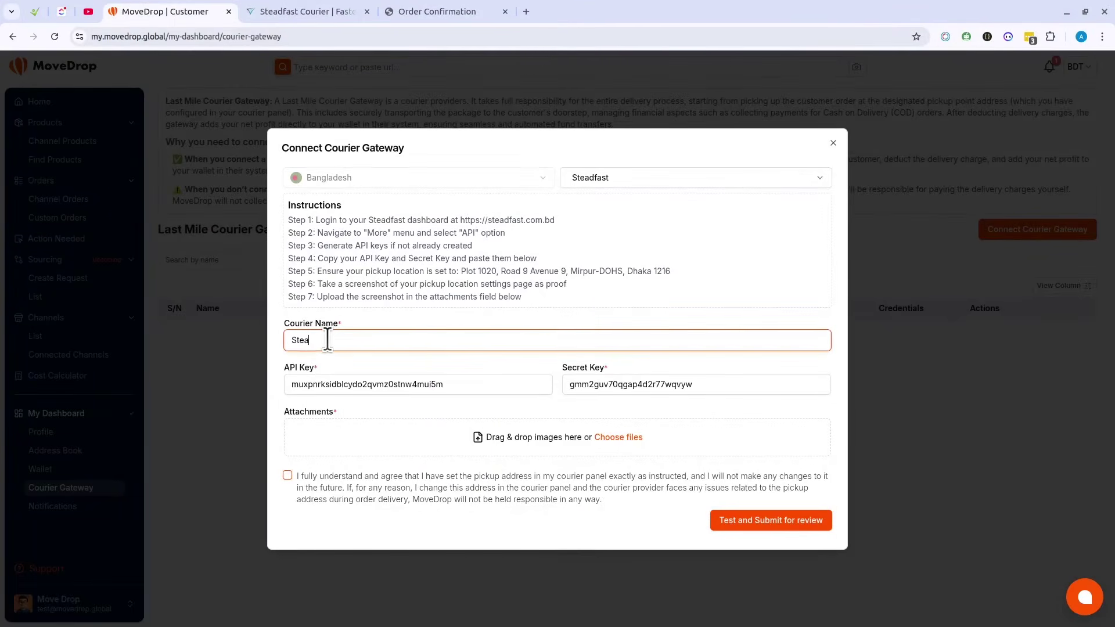
pyautogui.write('dfast for MoveDrop')
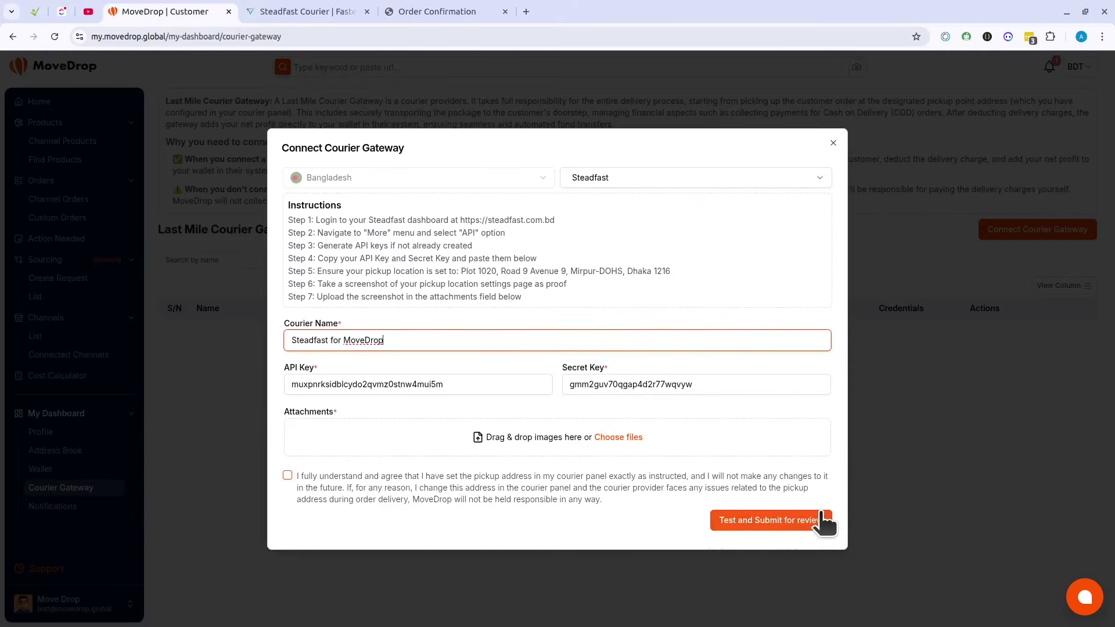
pyautogui.click(288, 475)
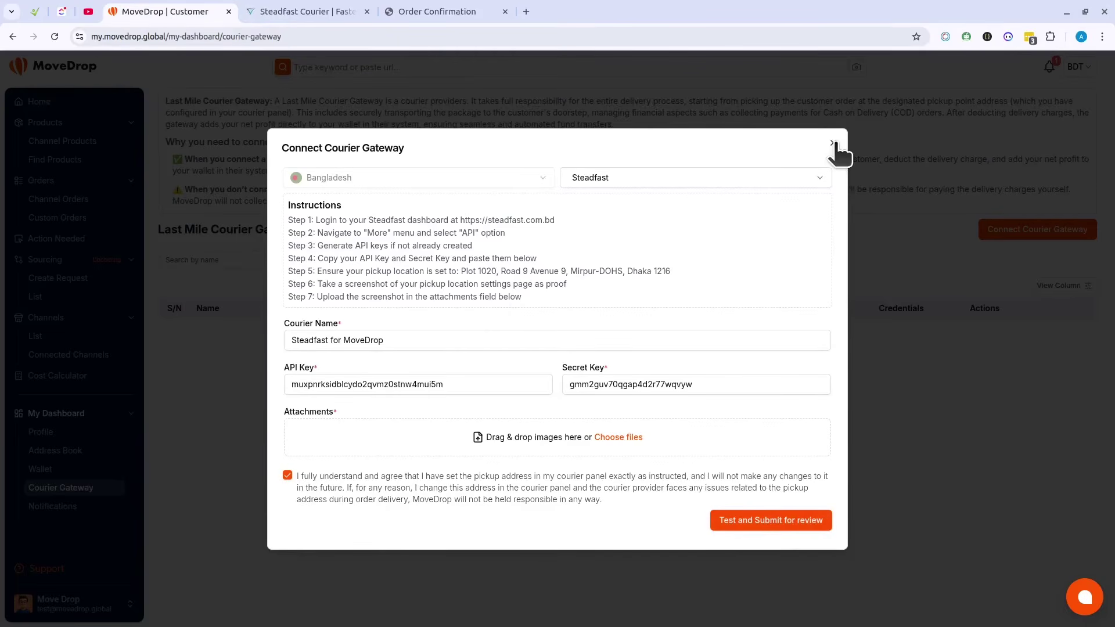
pyautogui.click(621, 438)
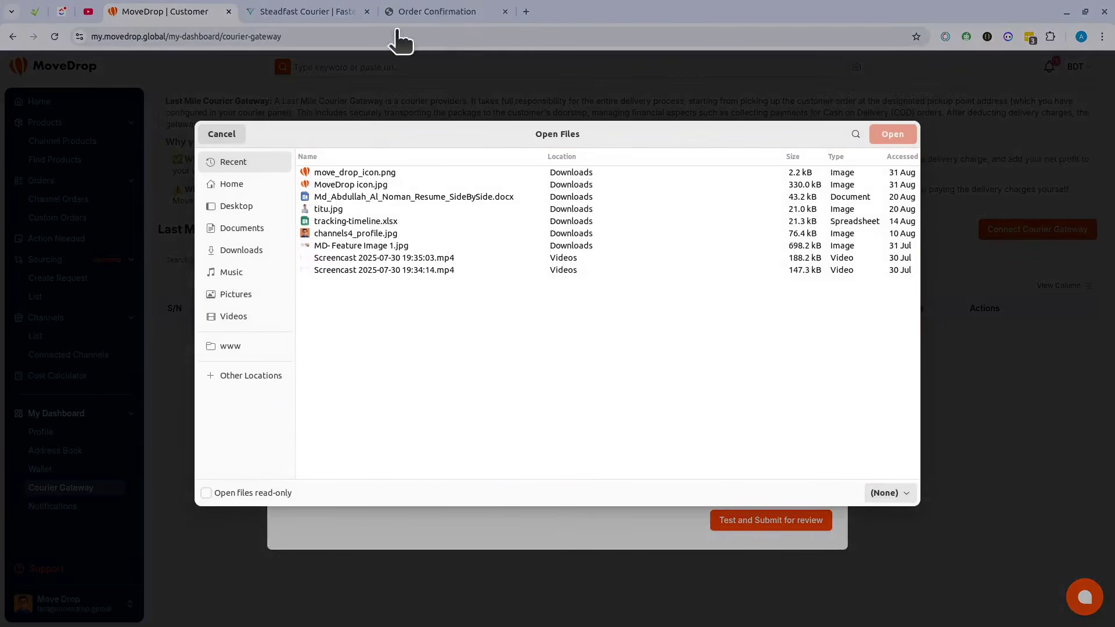
# Step: Cancel the file picker and log back in to Steadfast to reach the merchant profile
pyautogui.click(230, 136)
pyautogui.click(421, 13)
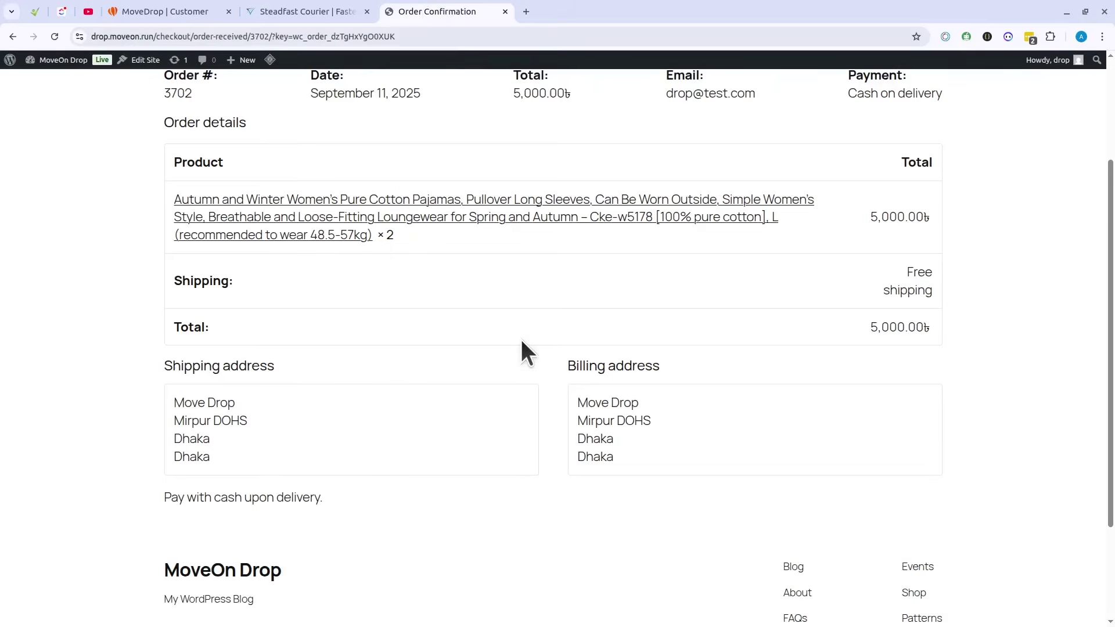
pyautogui.click(302, 12)
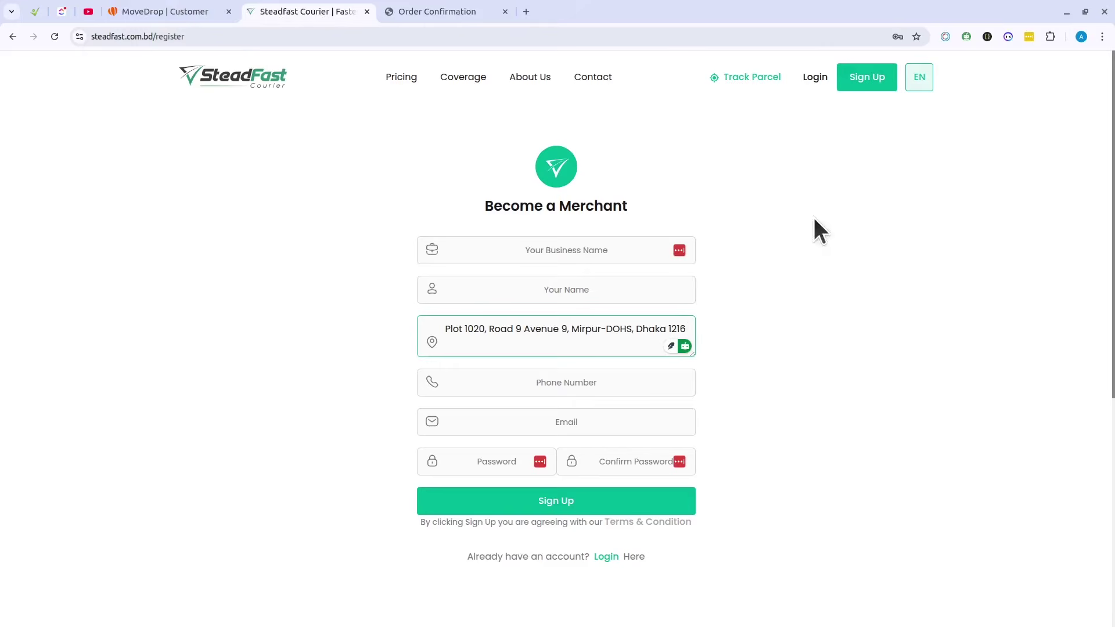
pyautogui.click(801, 77)
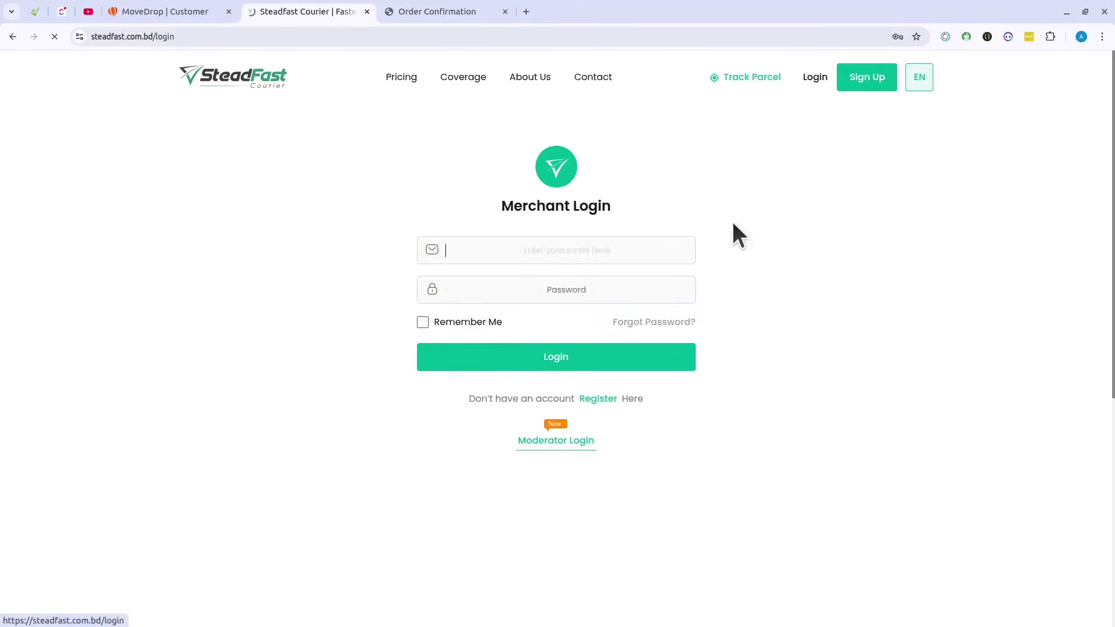
pyautogui.click(560, 351)
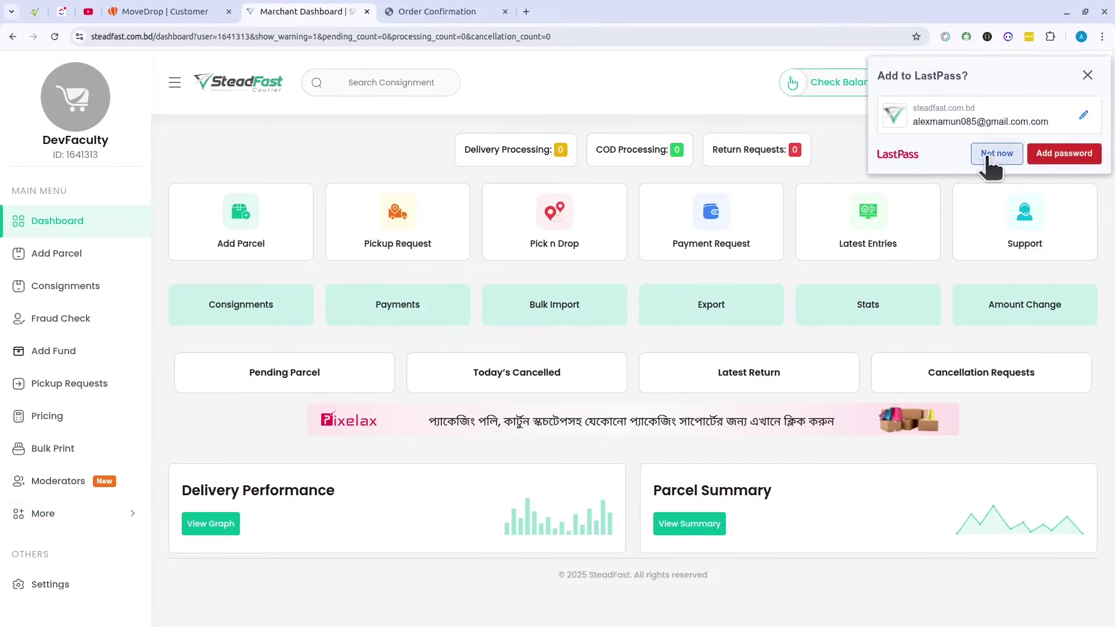
pyautogui.click(58, 586)
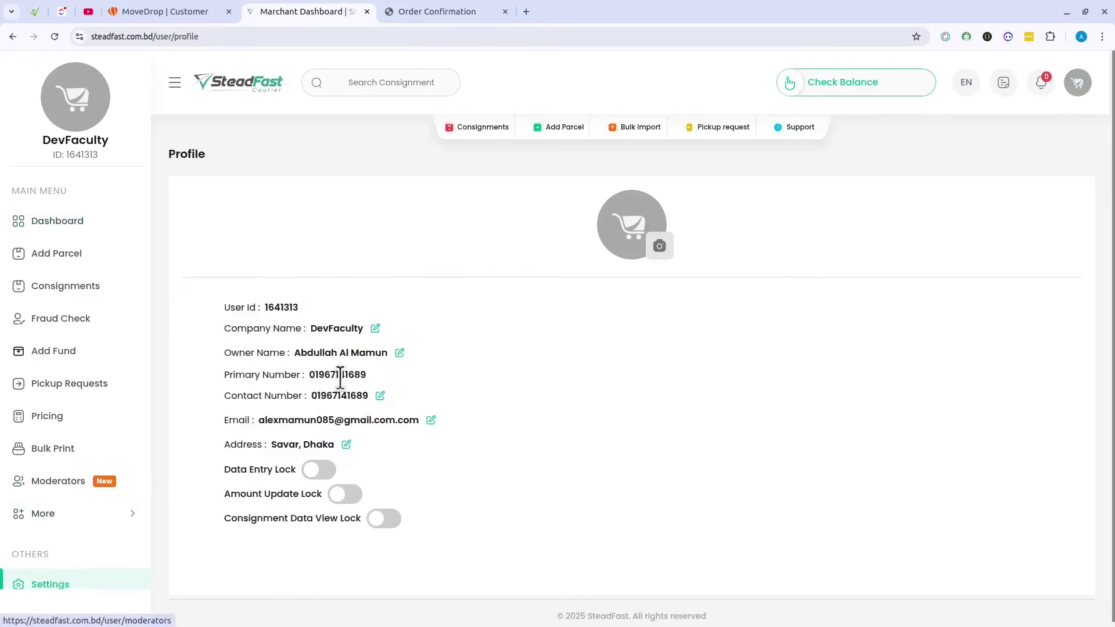
# Step: Screenshot the profile details card and save it as steadfast.png
pyautogui.press('Print')
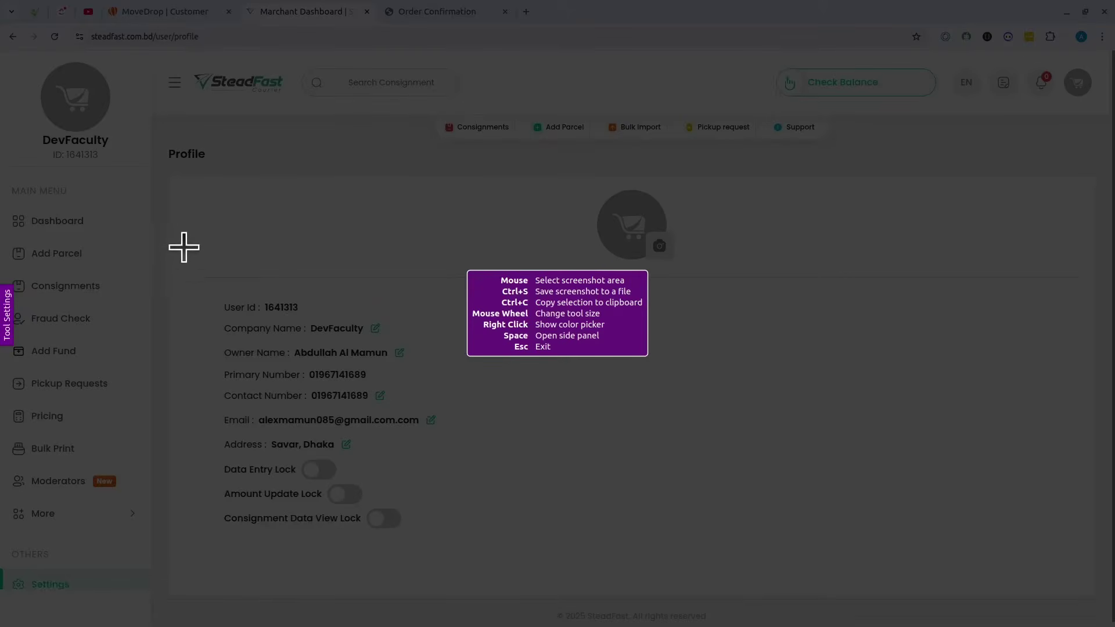
pyautogui.moveTo(157, 216); pyautogui.dragTo(508, 554)
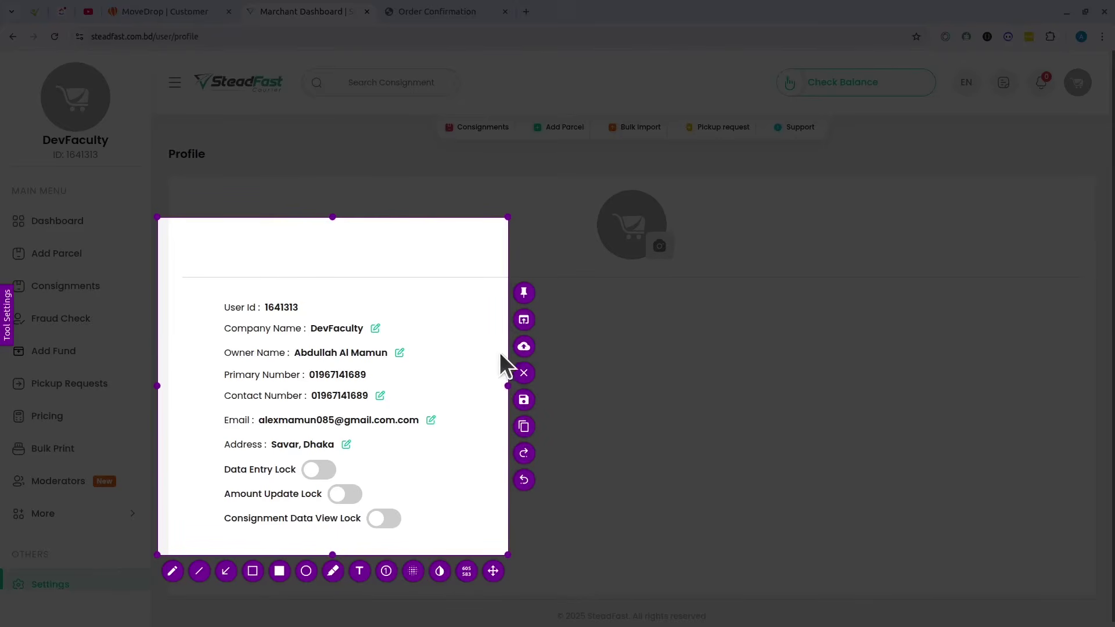
pyautogui.click(523, 399)
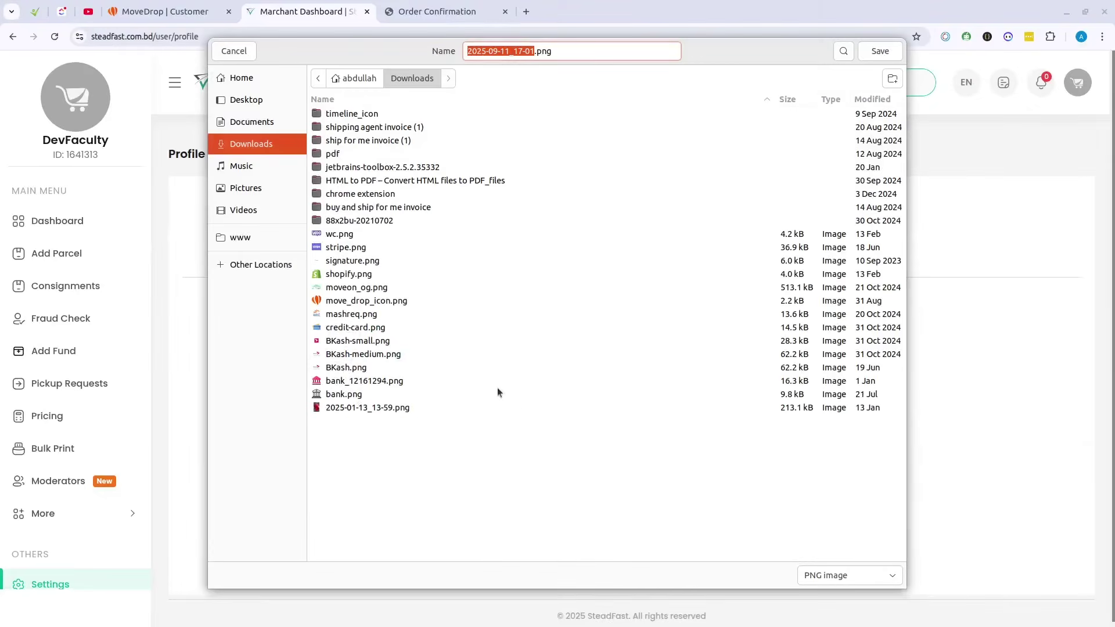
pyautogui.write('stead')
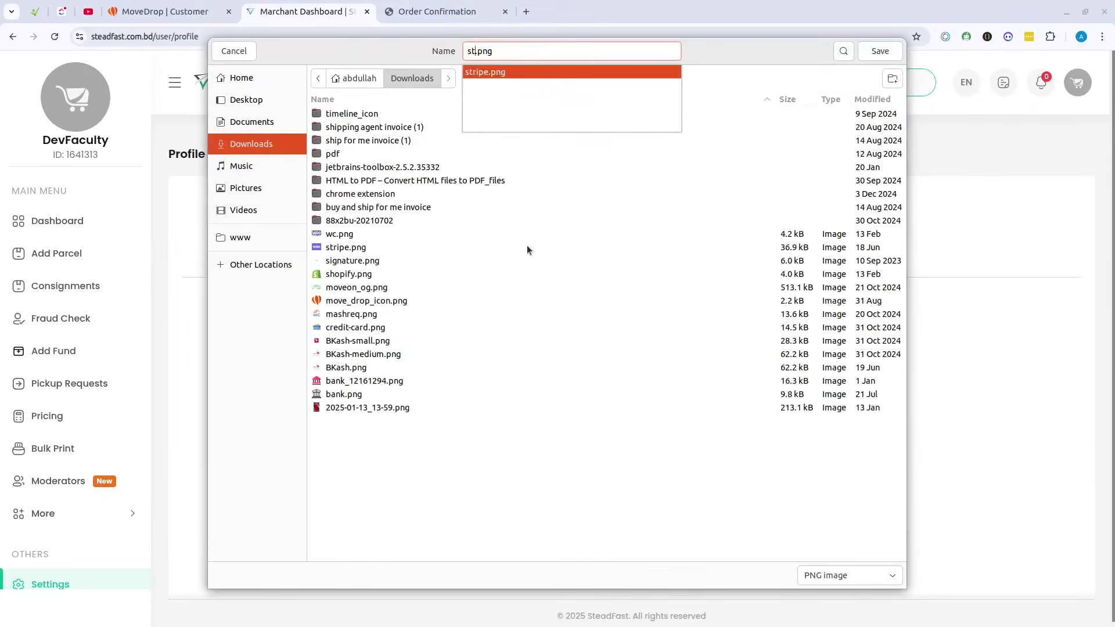
pyautogui.write('fast')
pyautogui.press('Return')
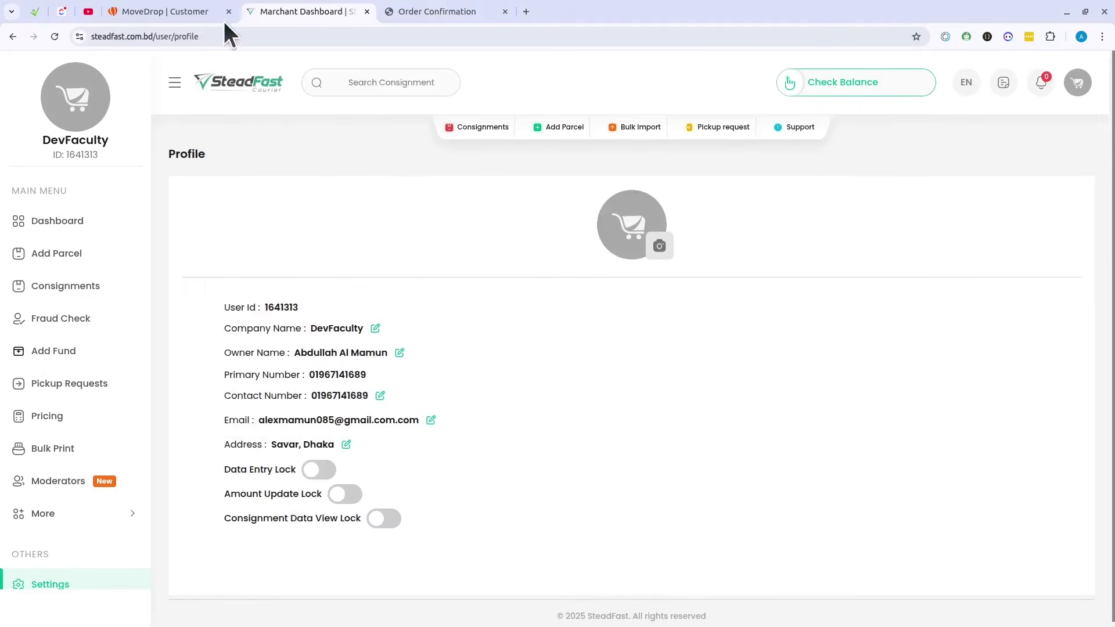
pyautogui.click(197, 11)
# Step: Attach steadfast.png, preview it, and submit the Steadfast gateway for review
pyautogui.click(630, 438)
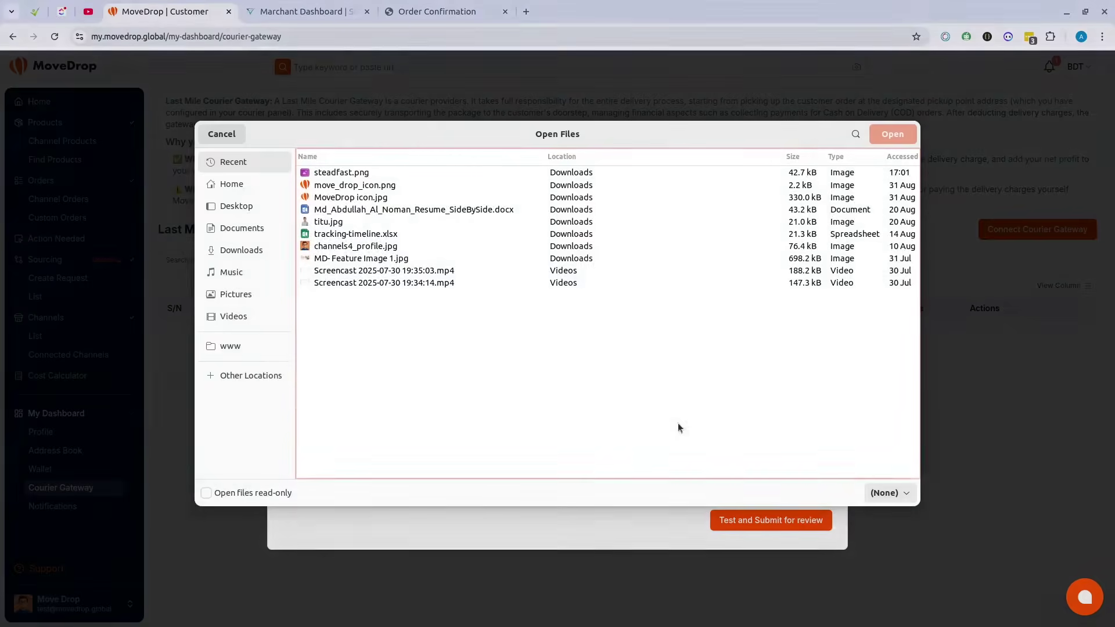
pyautogui.click(353, 174)
pyautogui.press('Return')
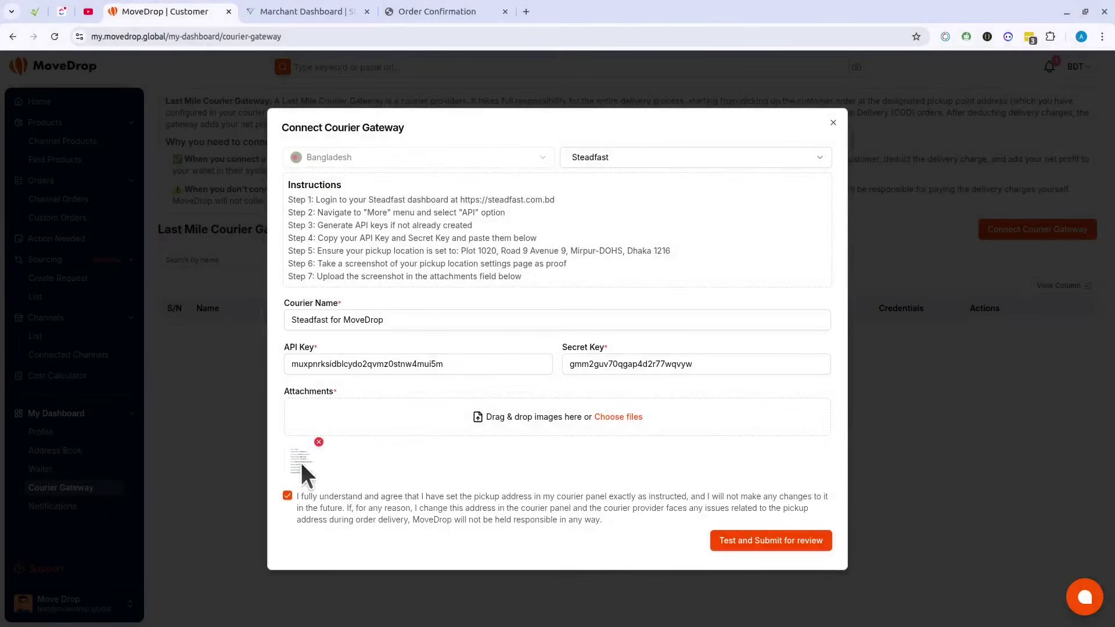
pyautogui.click(300, 460)
pyautogui.click(333, 463)
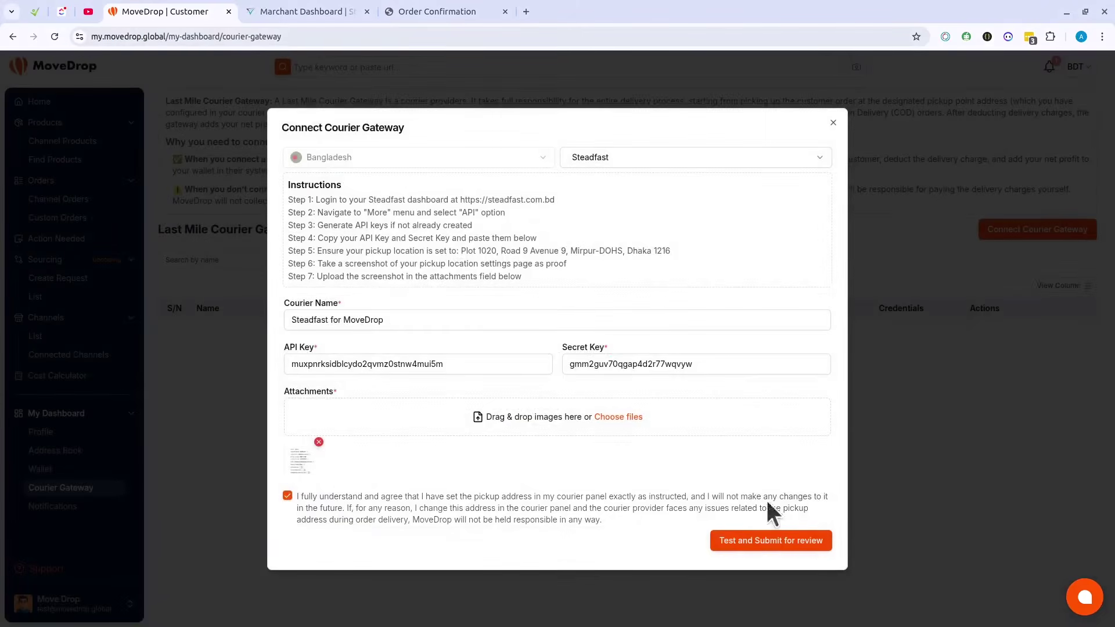
pyautogui.click(764, 540)
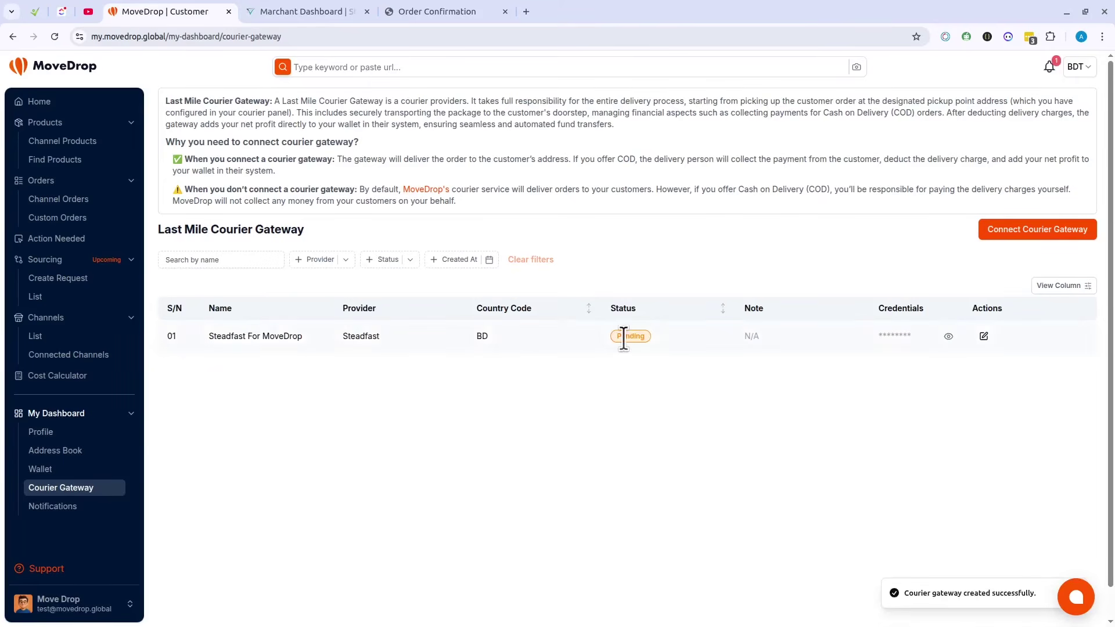
# Step: Check the pending gateway's saved credentials, the notifications and its N/A note
pyautogui.click(949, 336)
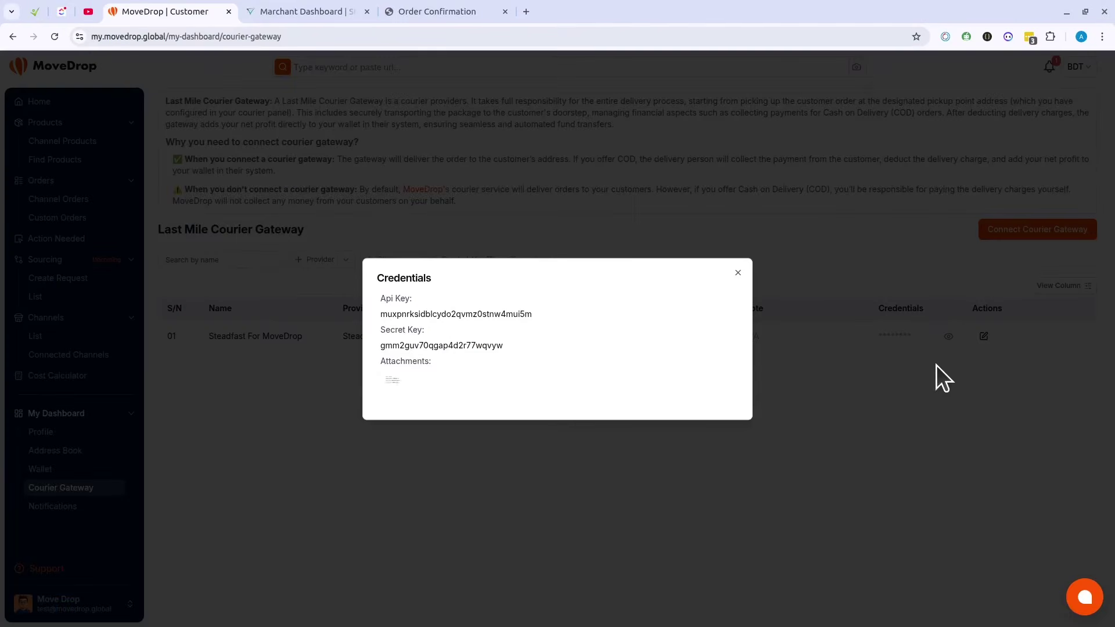
pyautogui.click(957, 420)
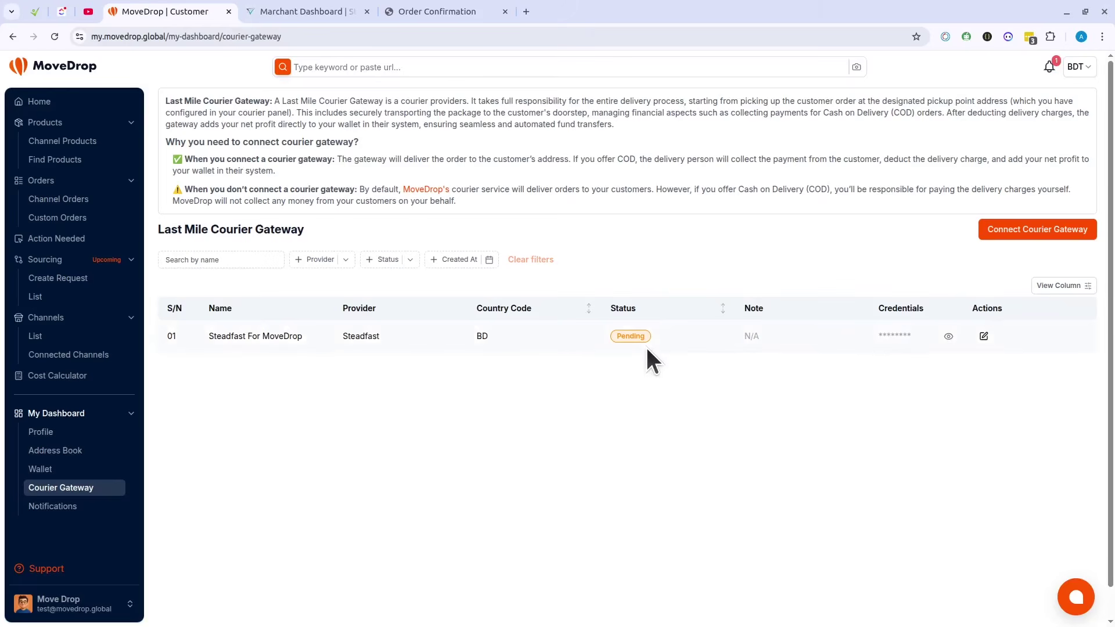
pyautogui.click(1051, 68)
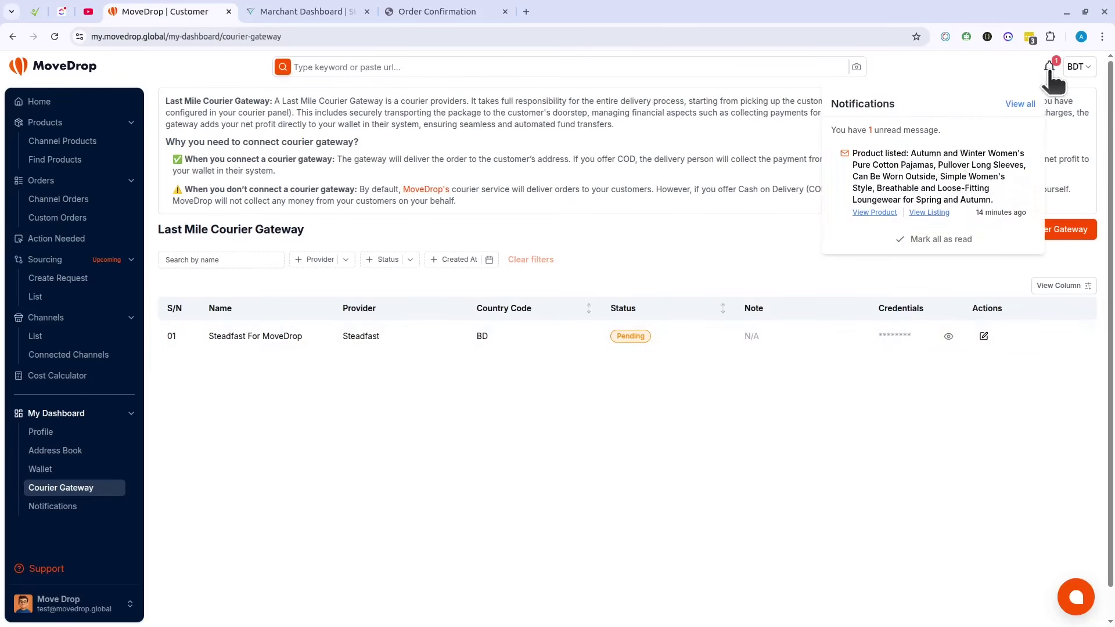
pyautogui.click(689, 306)
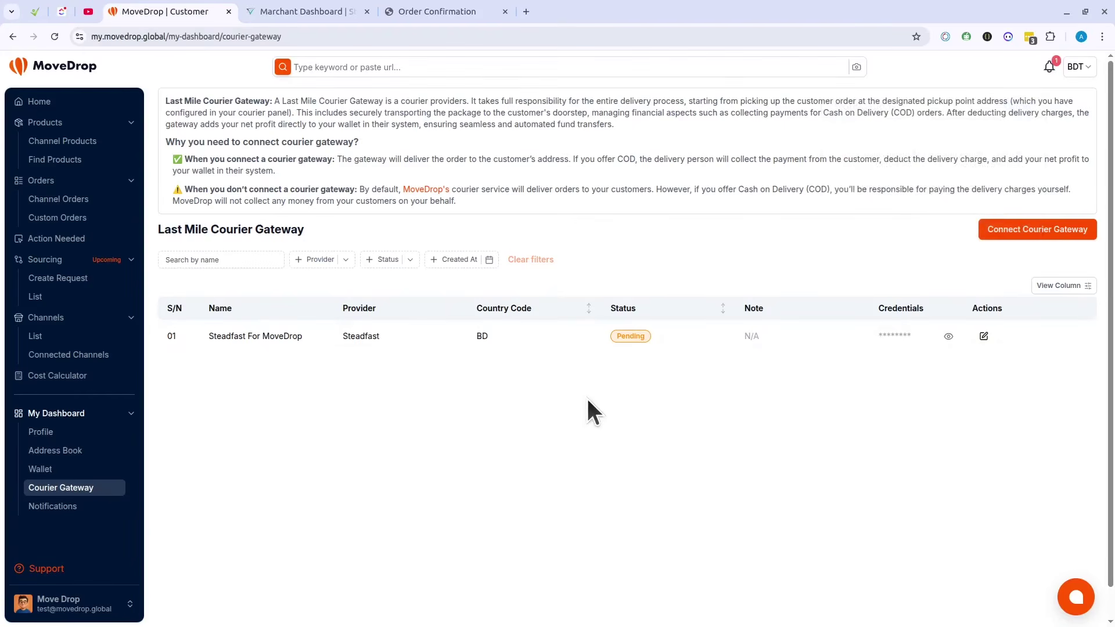
pyautogui.moveTo(765, 326); pyautogui.dragTo(775, 329)
pyautogui.click(645, 384)
# Step: Open Channel Orders and try COD as the first order's delivery pay type
pyautogui.click(69, 199)
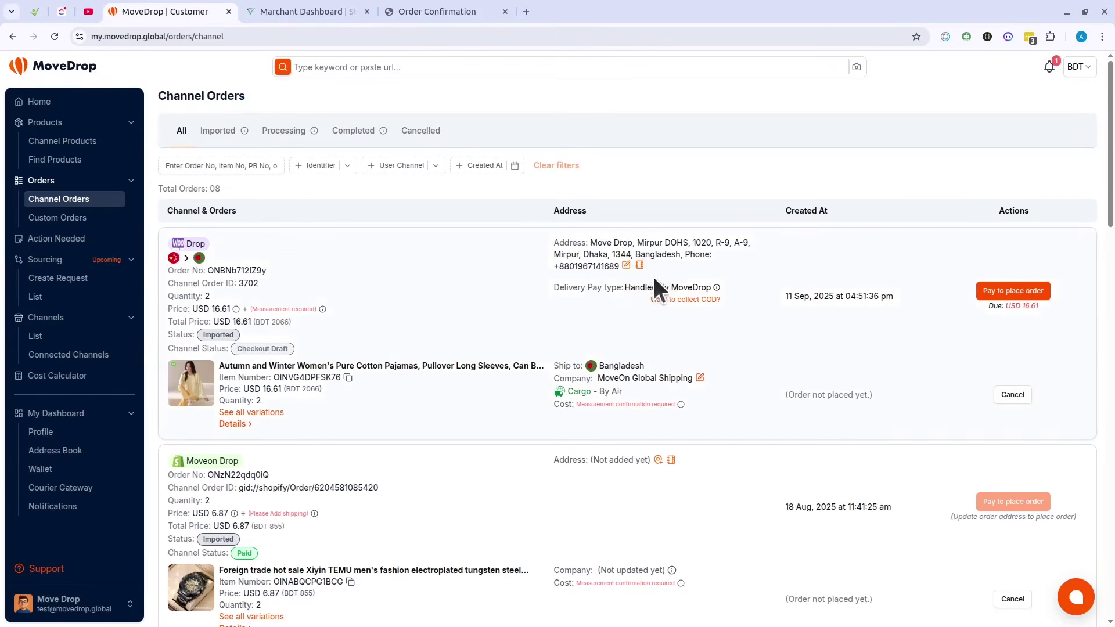
pyautogui.click(707, 298)
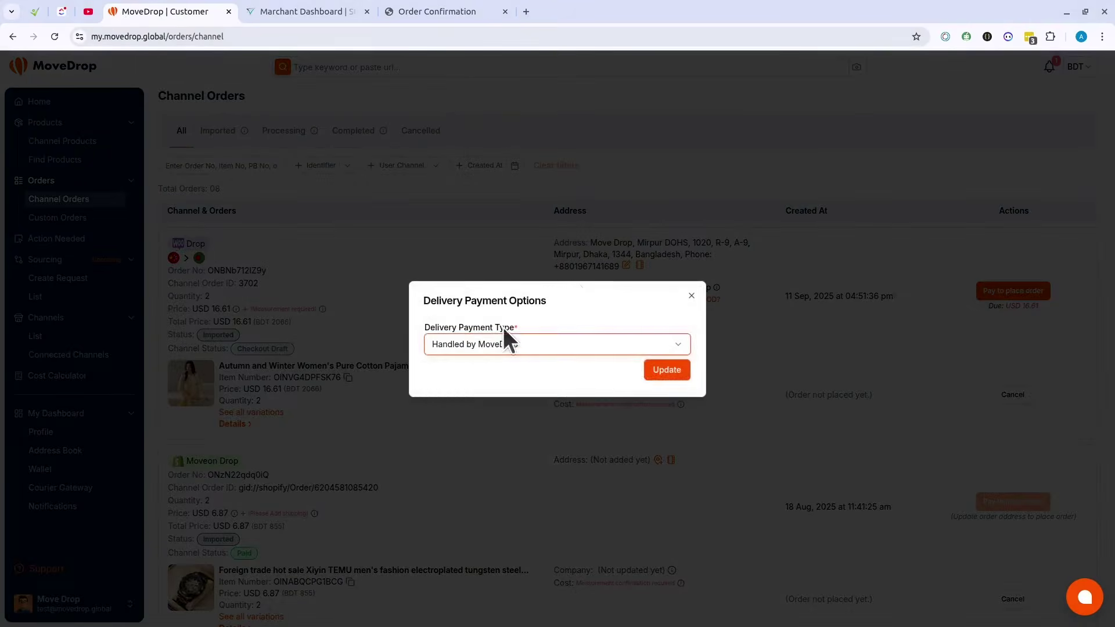
pyautogui.click(494, 344)
pyautogui.click(477, 369)
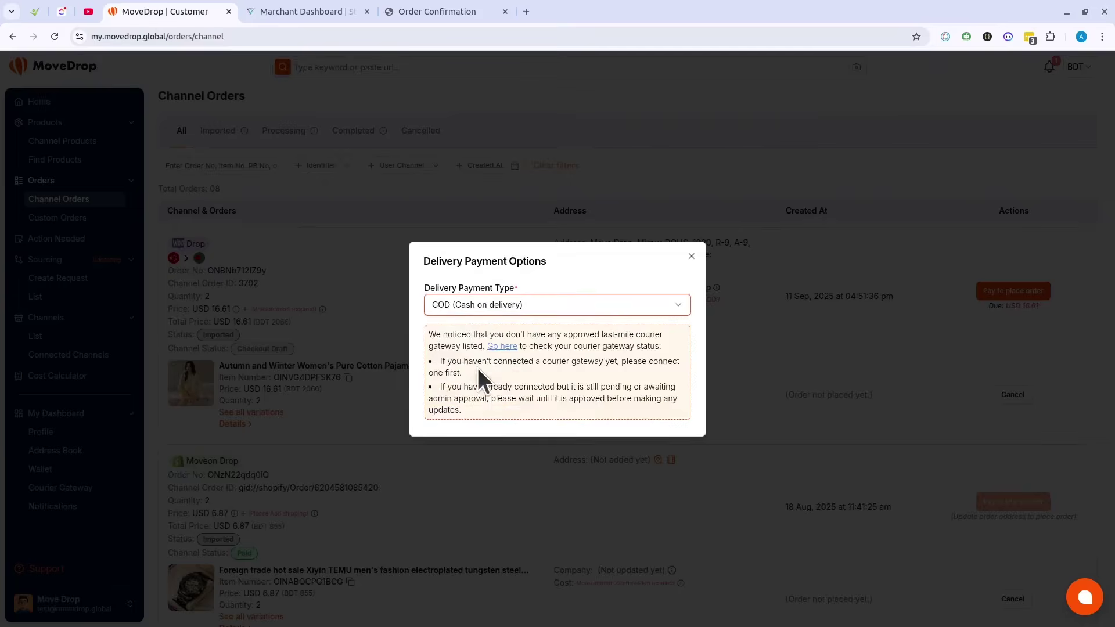
pyautogui.moveTo(428, 336); pyautogui.dragTo(632, 406)
pyautogui.click(500, 318)
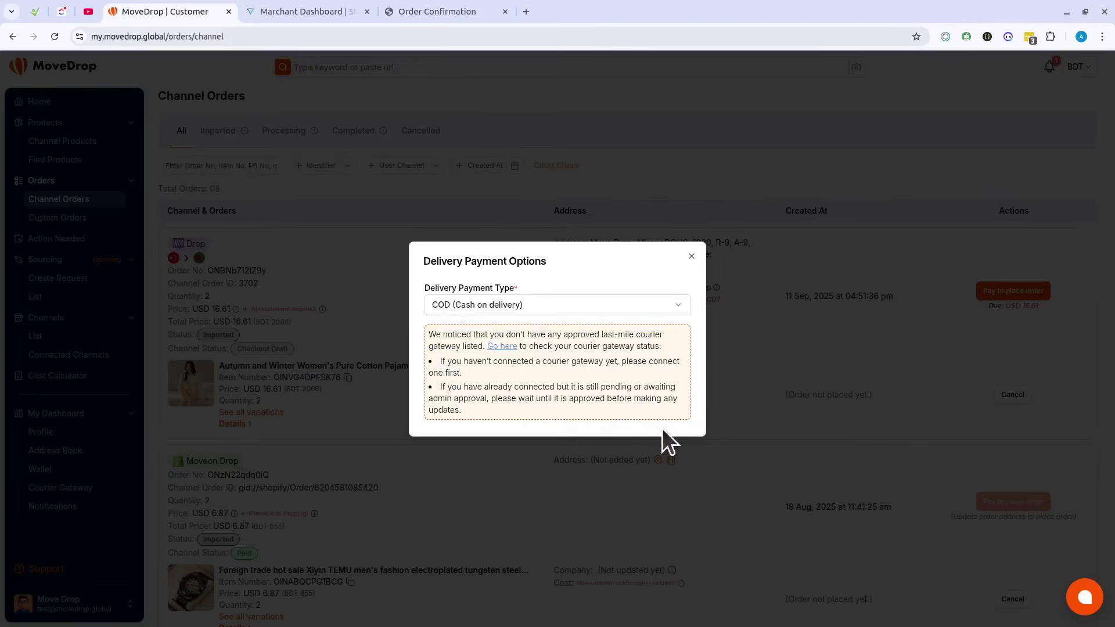
# Step: Switch between Handled by MoveDrop and COD, then close the dialog without saving
pyautogui.click(511, 306)
pyautogui.click(493, 346)
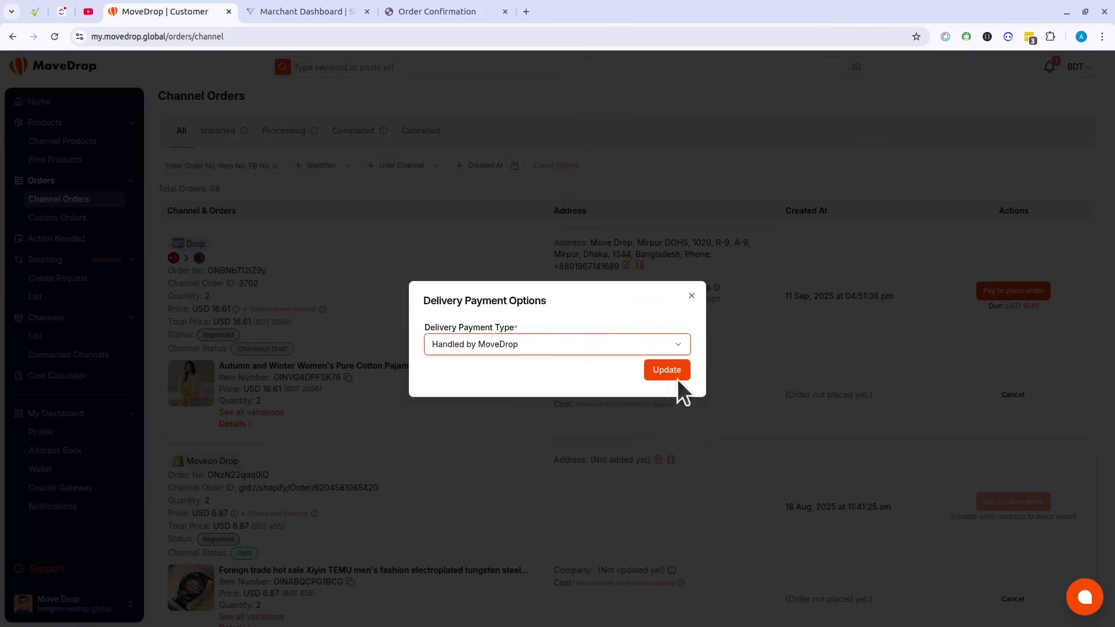
pyautogui.click(499, 348)
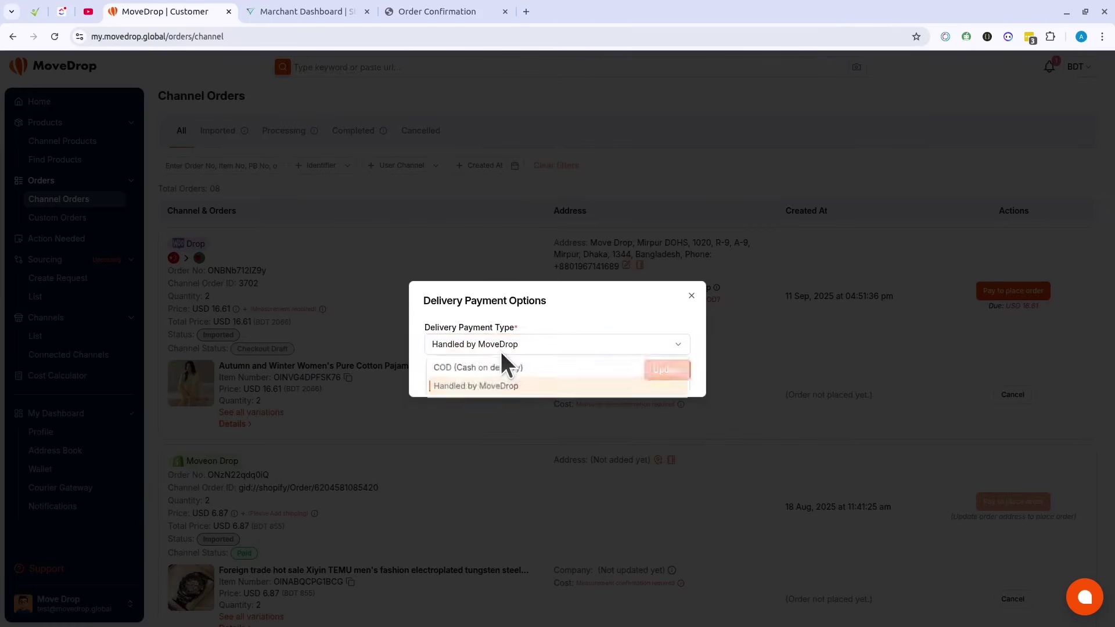
pyautogui.click(476, 368)
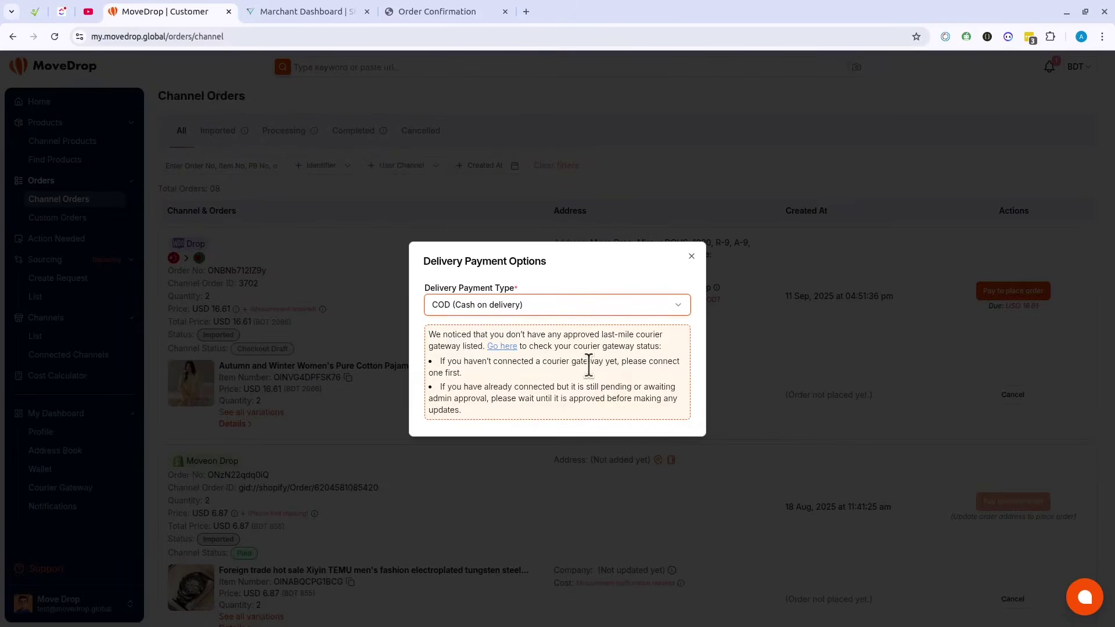
pyautogui.click(812, 380)
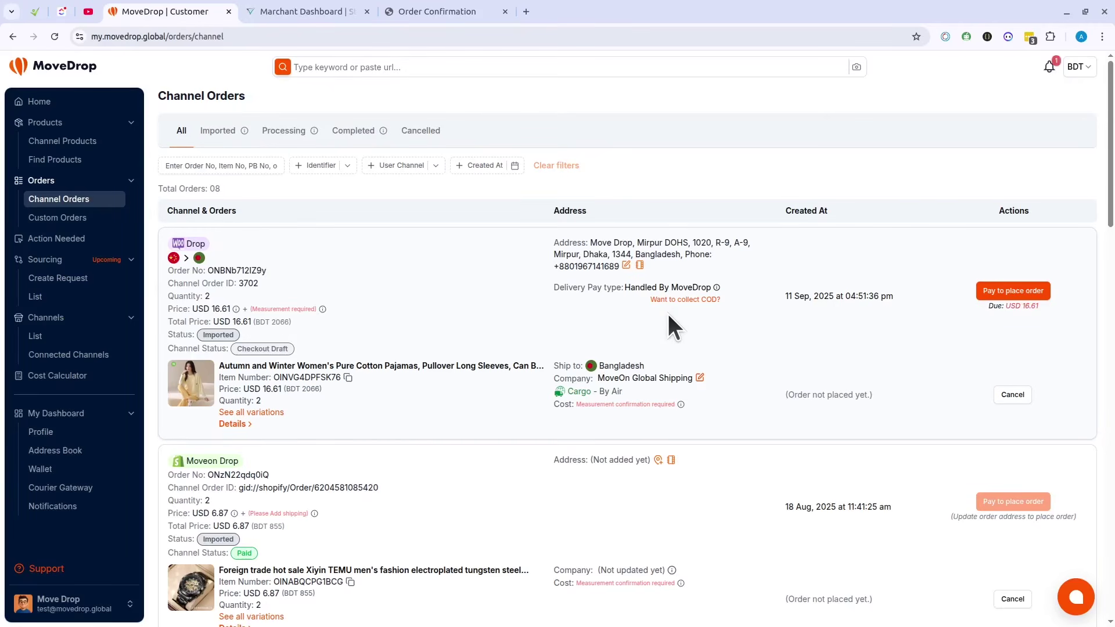
# Step: Review the first order's delivery address and delivery pay type
pyautogui.scroll(-1, 615, 348)
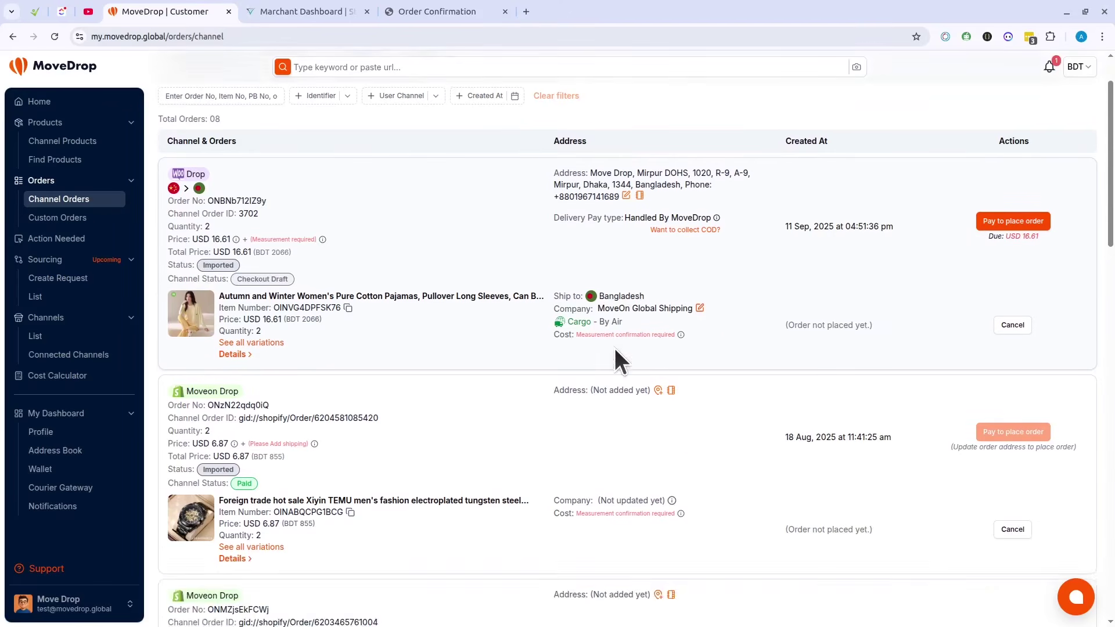
pyautogui.scroll(1, 613, 346)
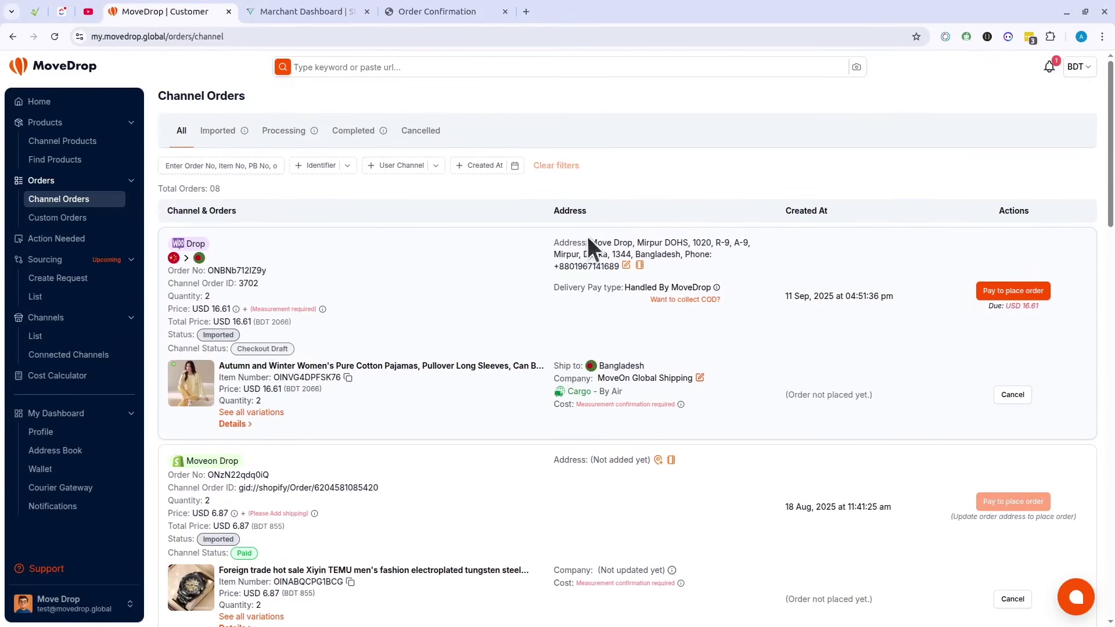
pyautogui.moveTo(553, 243); pyautogui.dragTo(620, 267)
pyautogui.click(790, 337)
pyautogui.moveTo(552, 289); pyautogui.dragTo(715, 291)
pyautogui.click(707, 366)
# Step: Keep MoveOn Global Shipping air cargo at USD 6.14/kg as the first order's method and update it
pyautogui.click(700, 378)
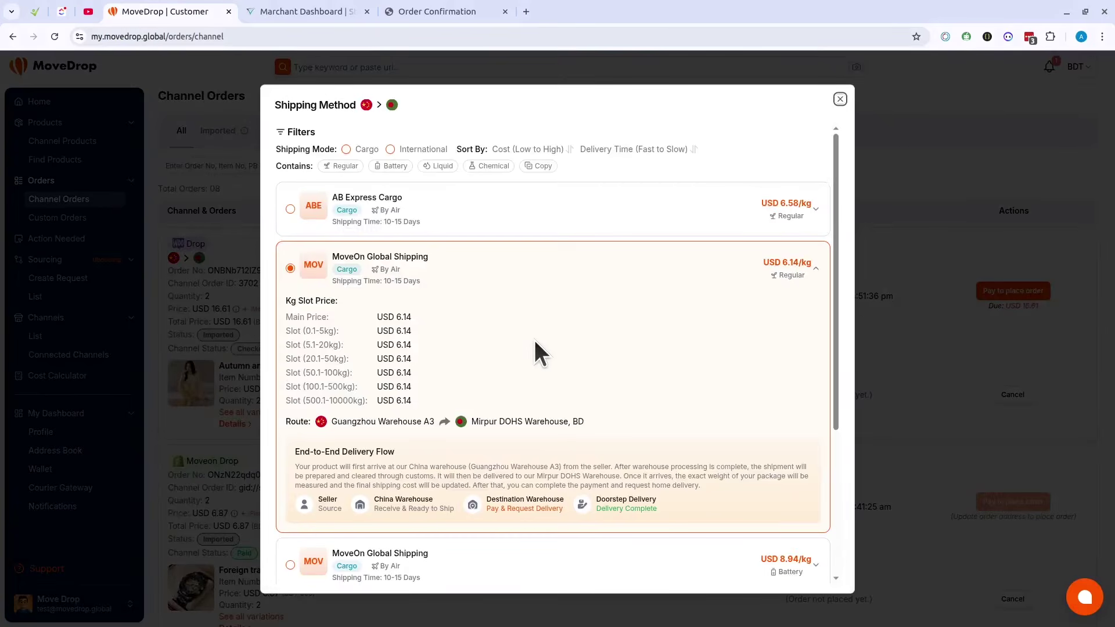
pyautogui.scroll(-2, 503, 332)
pyautogui.scroll(2, 503, 333)
pyautogui.click(228, 374)
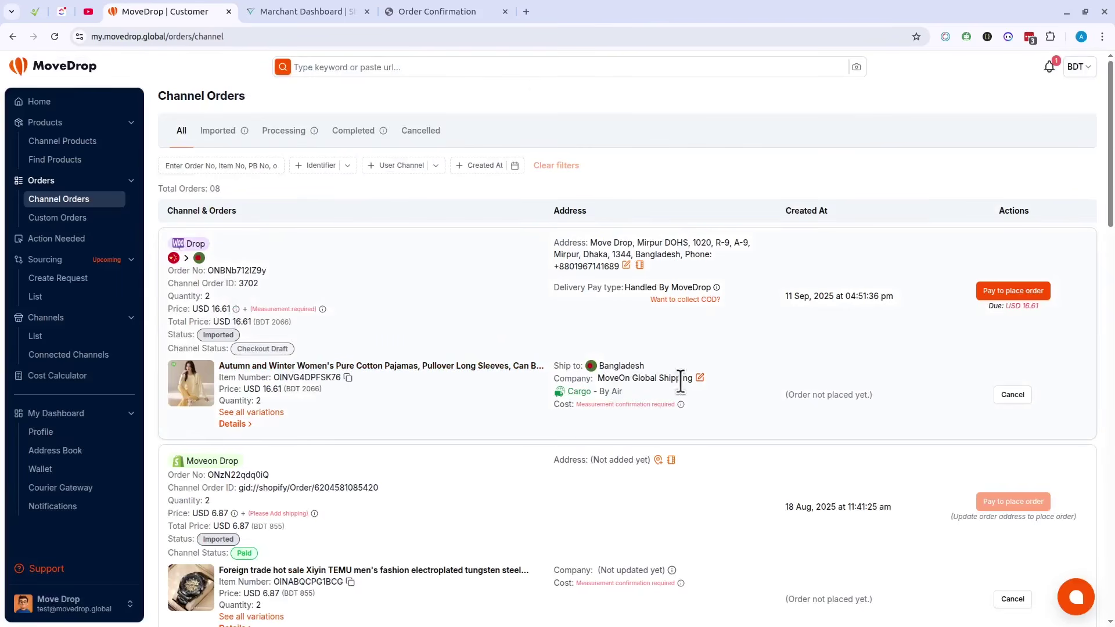
pyautogui.click(701, 379)
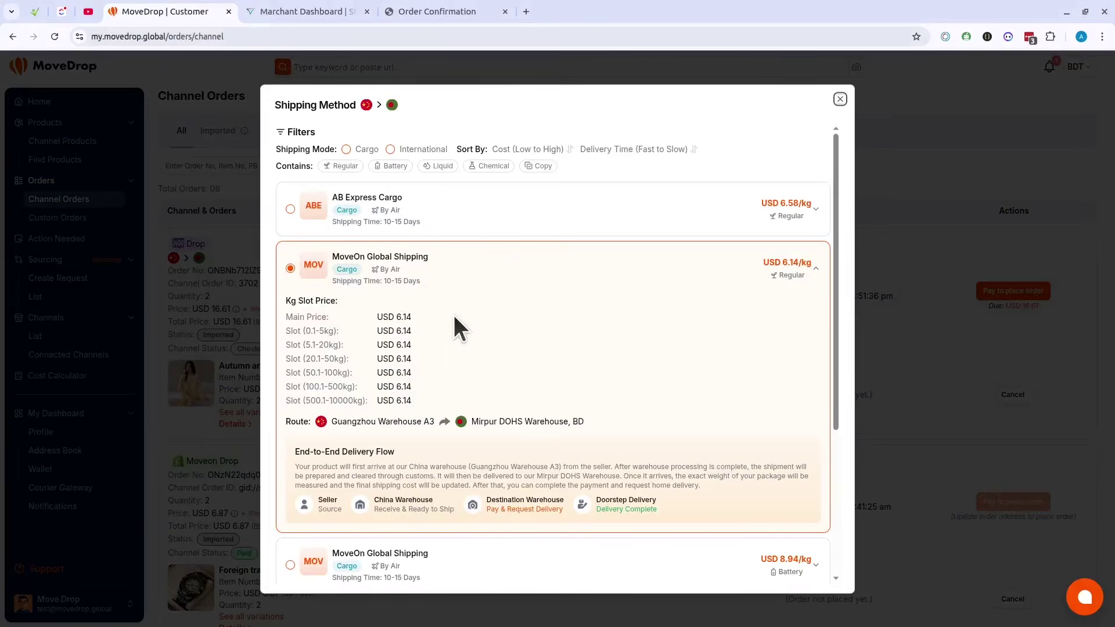
pyautogui.scroll(-4, 442, 317)
pyautogui.scroll(4, 522, 319)
pyautogui.scroll(-4, 797, 528)
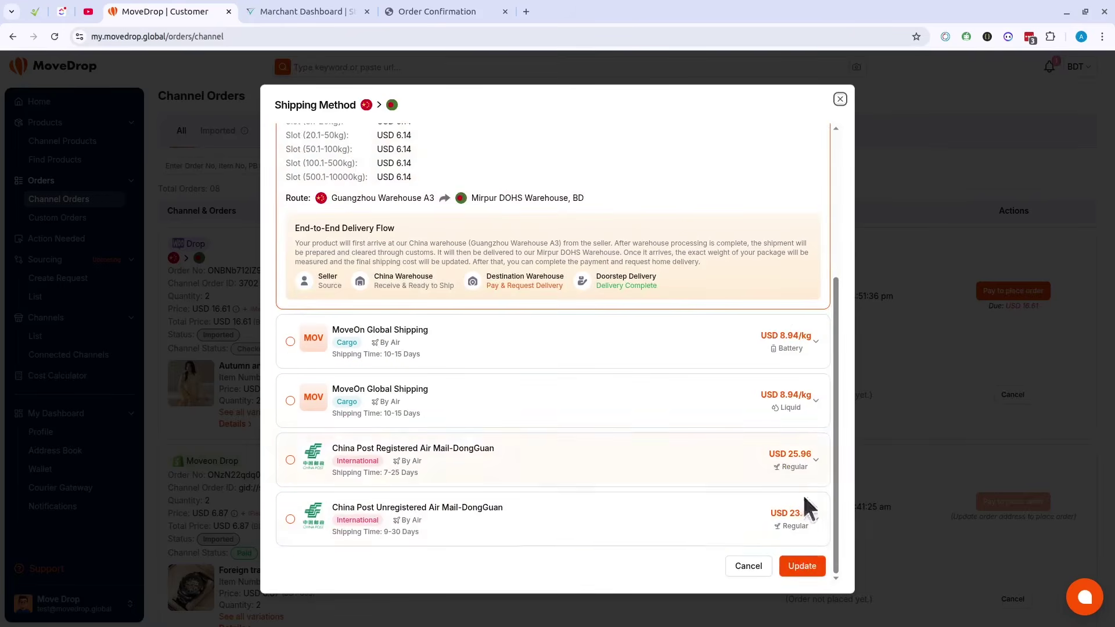
pyautogui.click(802, 567)
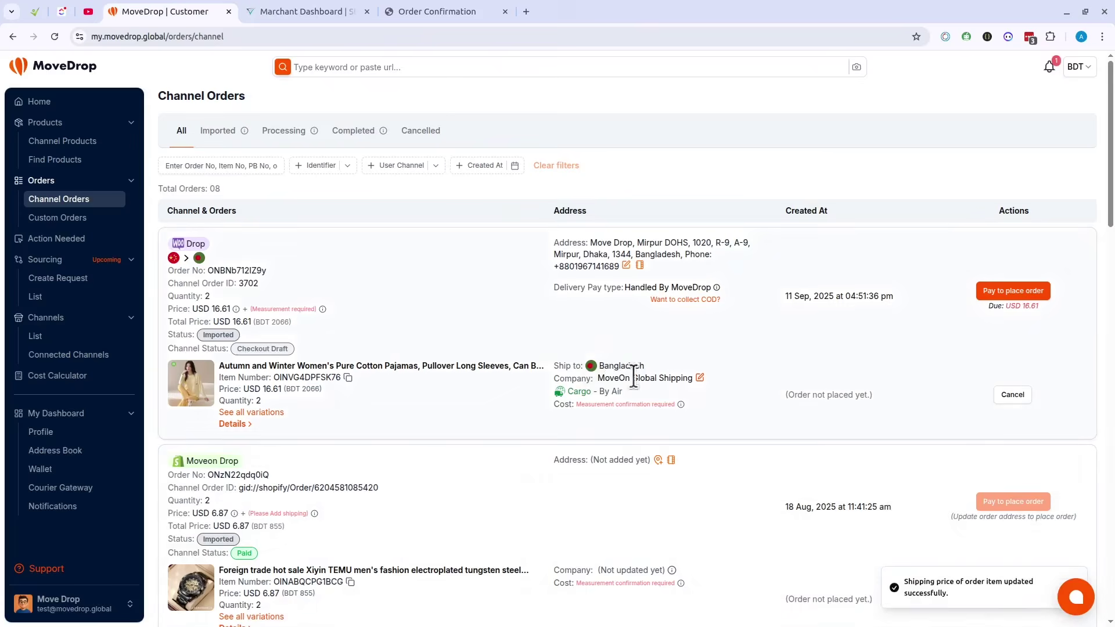
pyautogui.moveTo(630, 398); pyautogui.dragTo(552, 402)
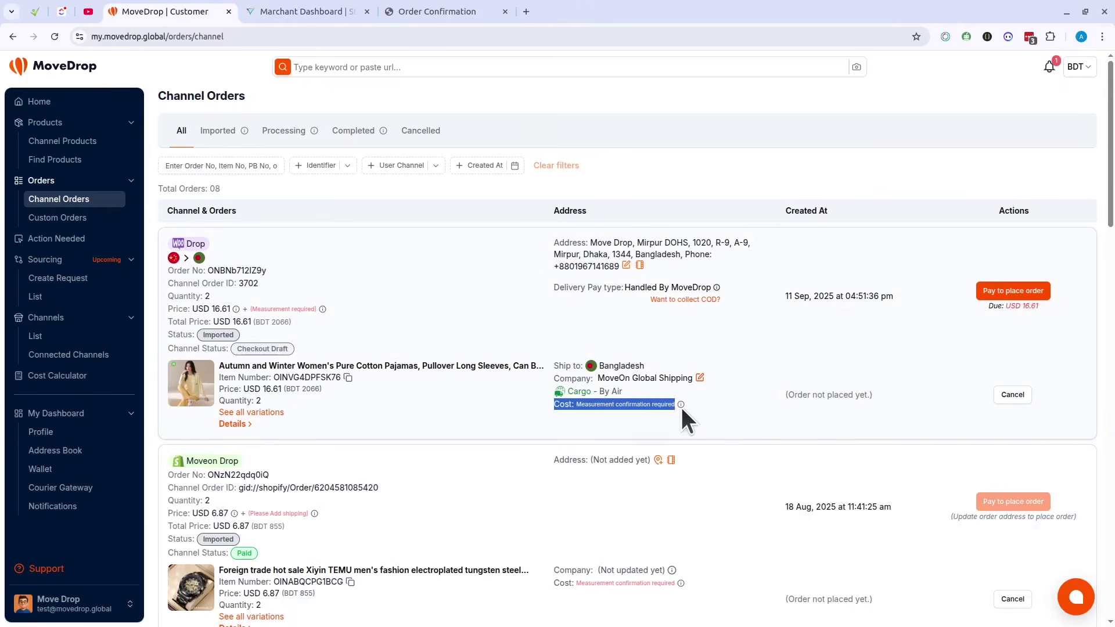
pyautogui.click(741, 395)
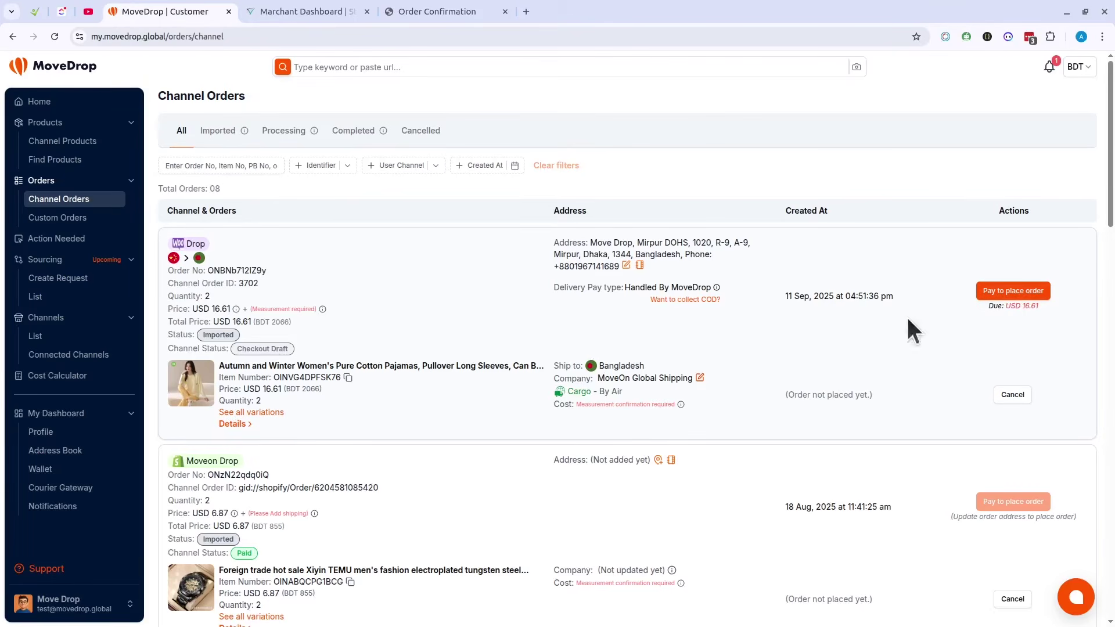
pyautogui.click(1015, 291)
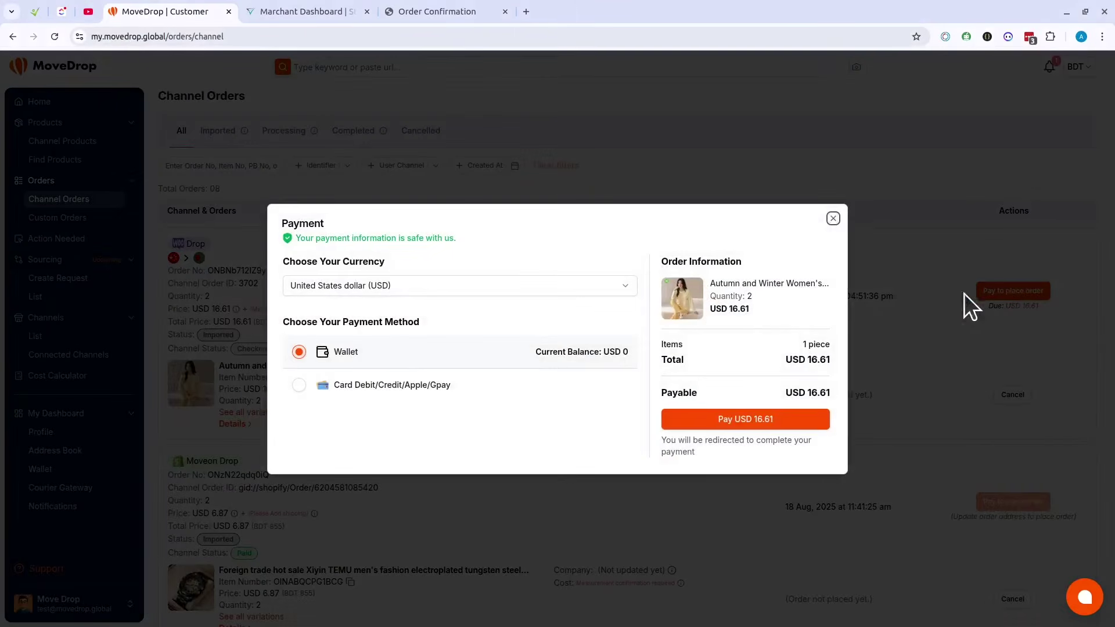
pyautogui.click(347, 381)
pyautogui.click(369, 356)
pyautogui.click(834, 219)
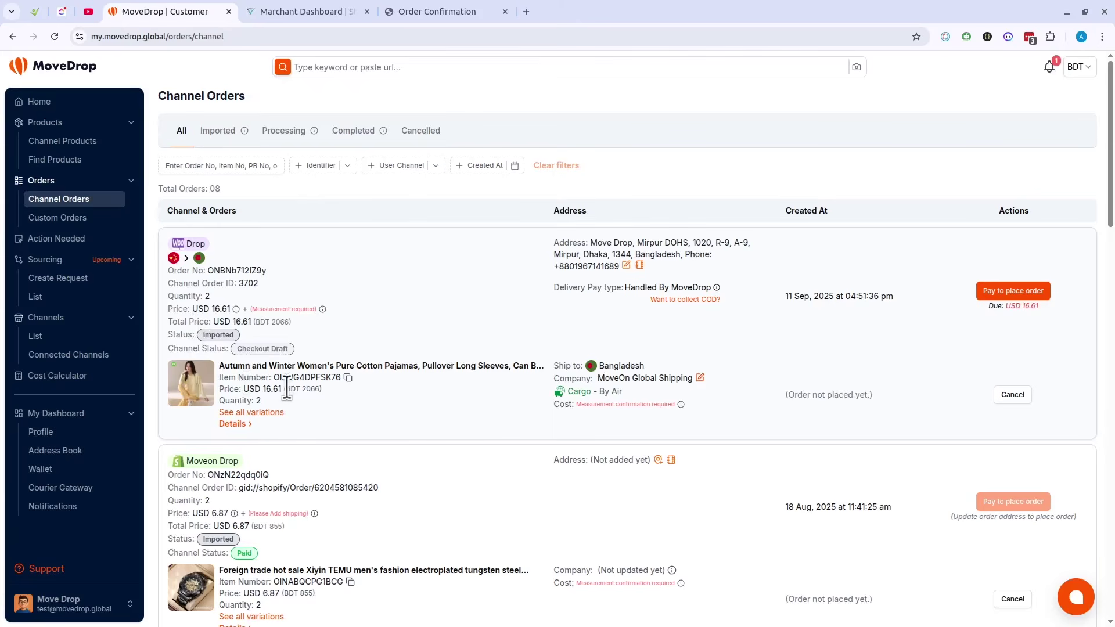
pyautogui.moveTo(286, 388); pyautogui.dragTo(320, 390)
pyautogui.click(402, 386)
pyautogui.moveTo(255, 323); pyautogui.dragTo(290, 326)
pyautogui.click(430, 323)
pyautogui.moveTo(214, 322); pyautogui.dragTo(251, 323)
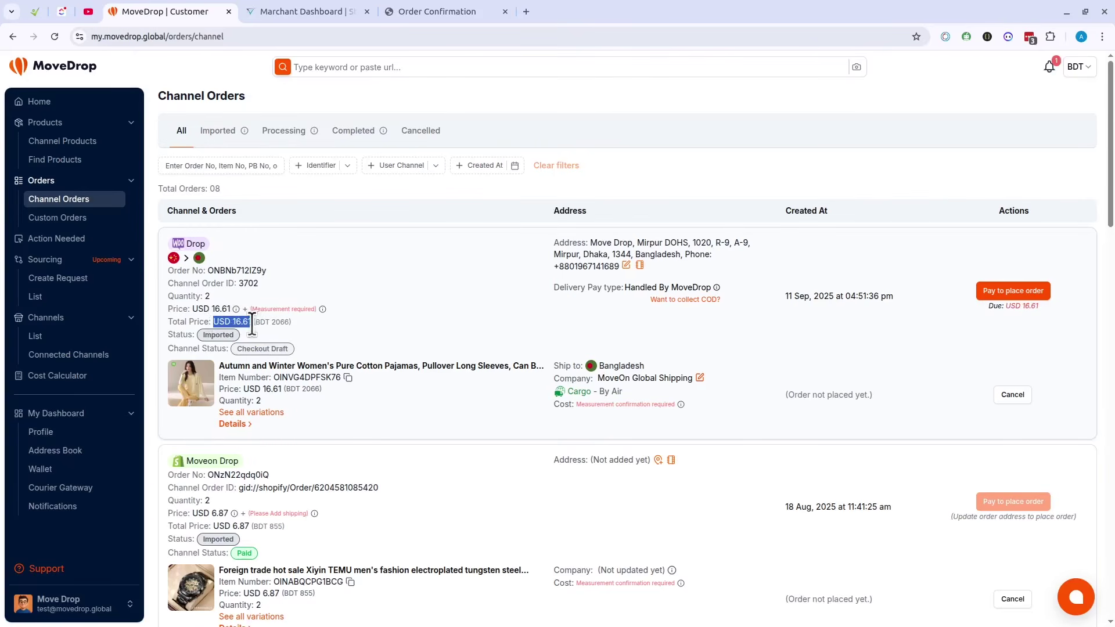
pyautogui.click(294, 323)
# Step: Reopen payment for the first order and choose BDT as the currency
pyautogui.click(1011, 291)
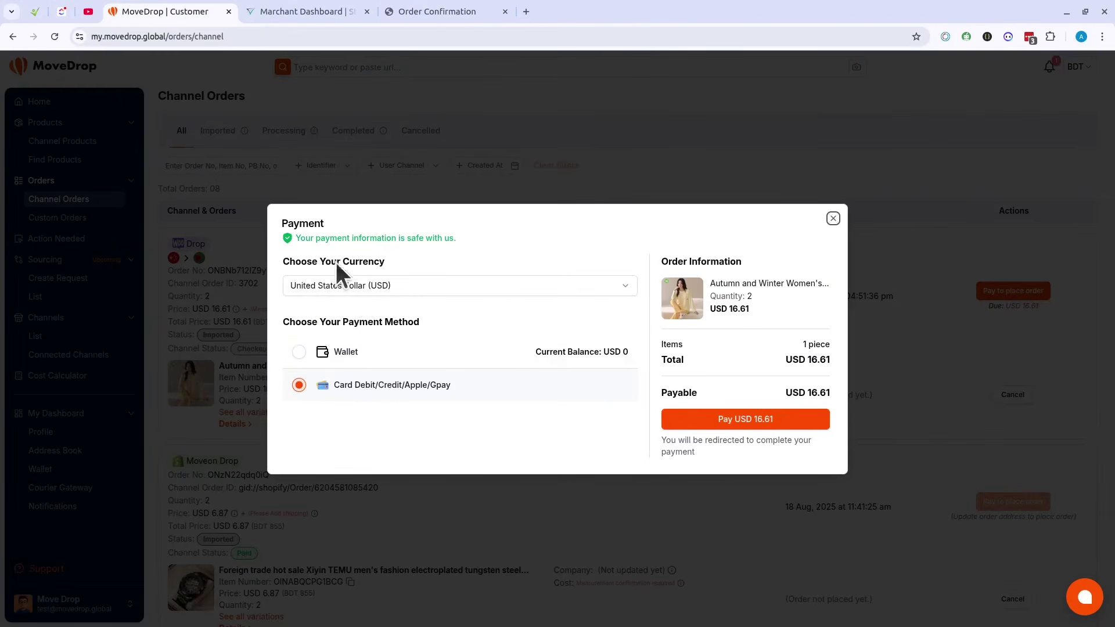
pyautogui.click(377, 289)
pyautogui.scroll(-5, 381, 341)
pyautogui.scroll(5, 393, 339)
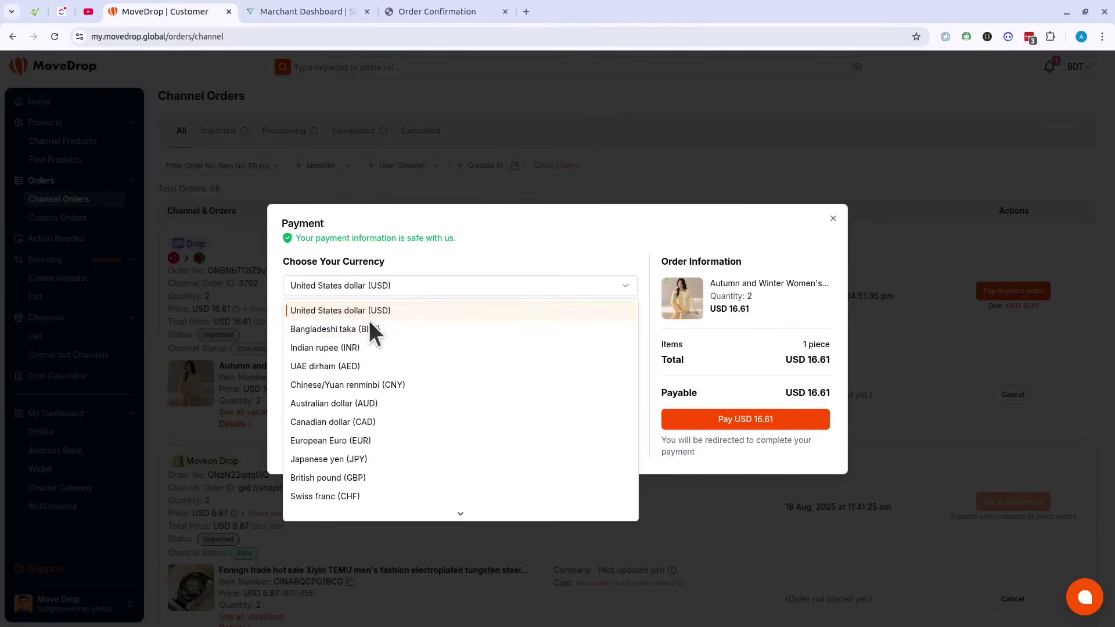
pyautogui.click(368, 326)
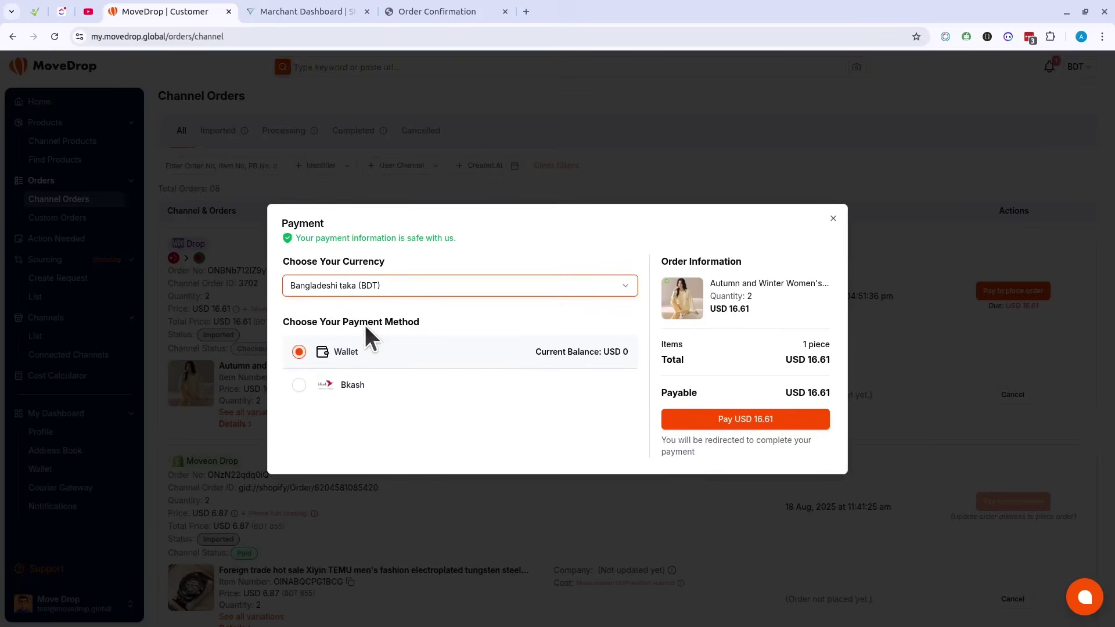
# Step: Try Bkash for the order total, switch to Wallet balance, then close the payment window
pyautogui.click(350, 384)
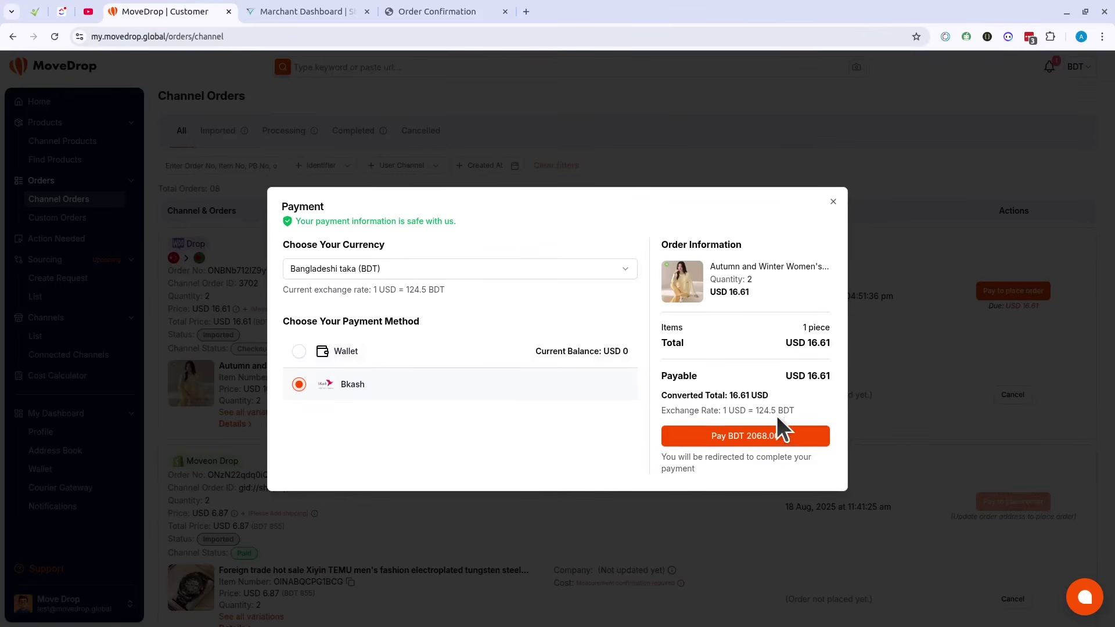
pyautogui.click(755, 446)
pyautogui.click(413, 353)
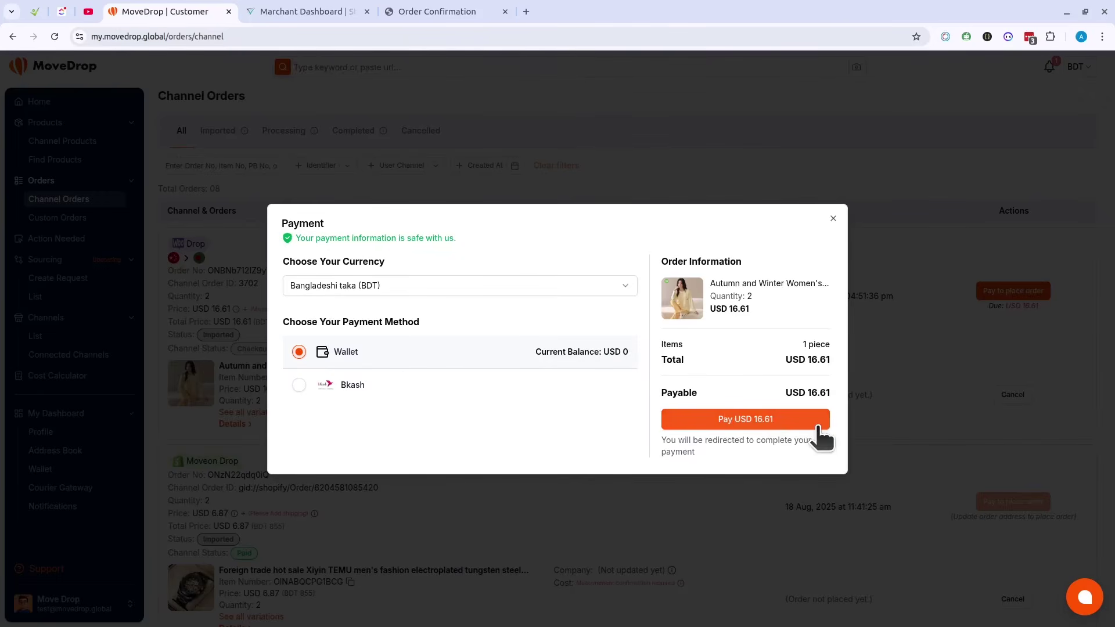
pyautogui.click(833, 219)
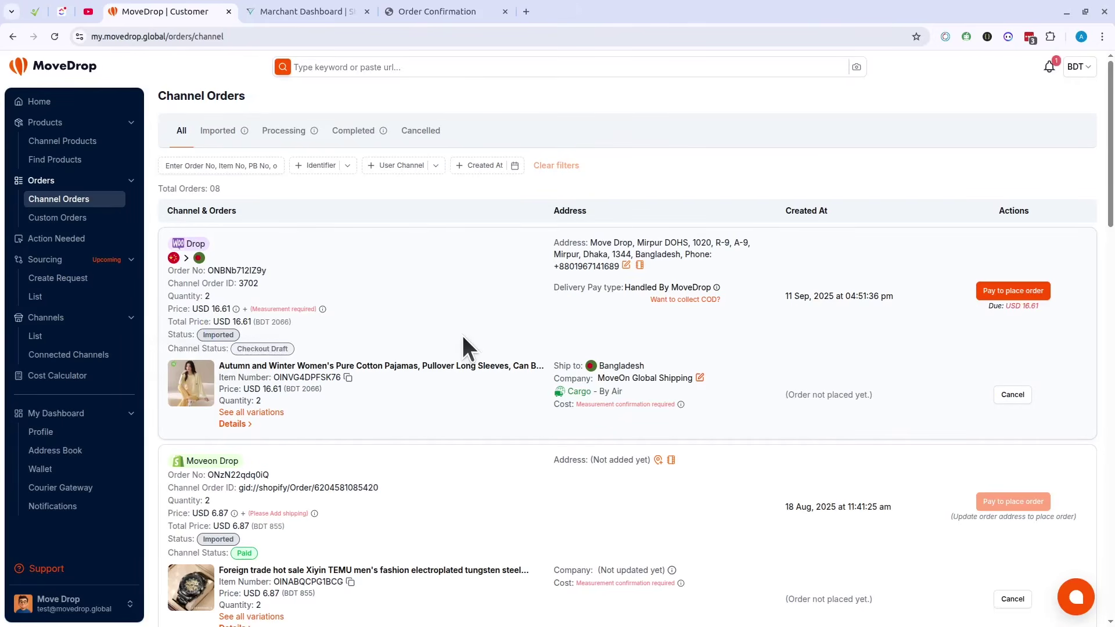
pyautogui.scroll(-5, 508, 296)
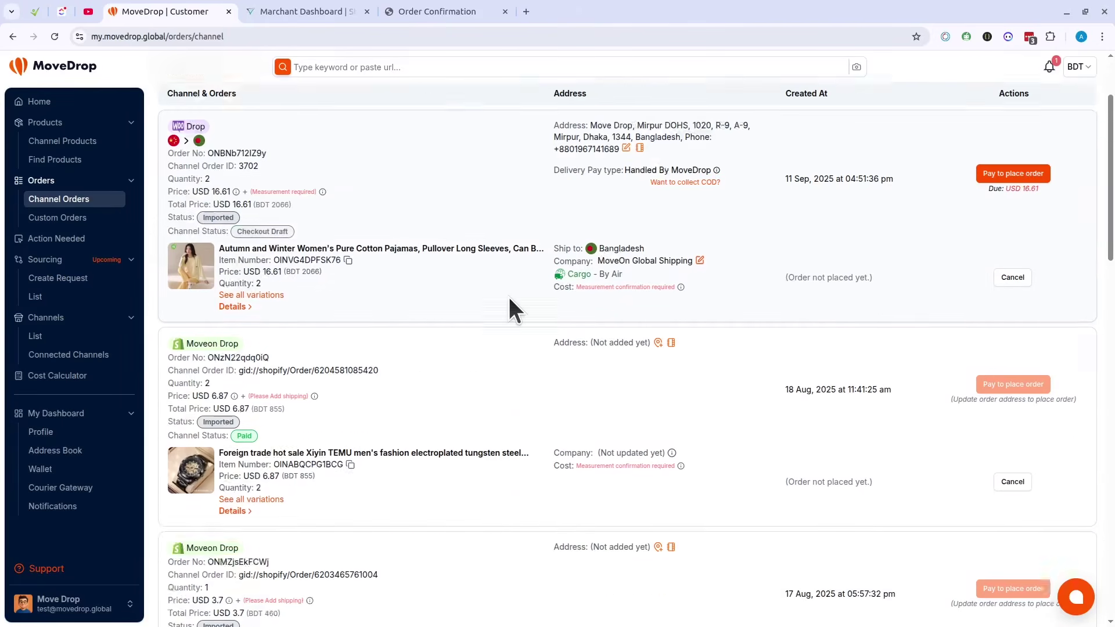
pyautogui.scroll(5, 514, 306)
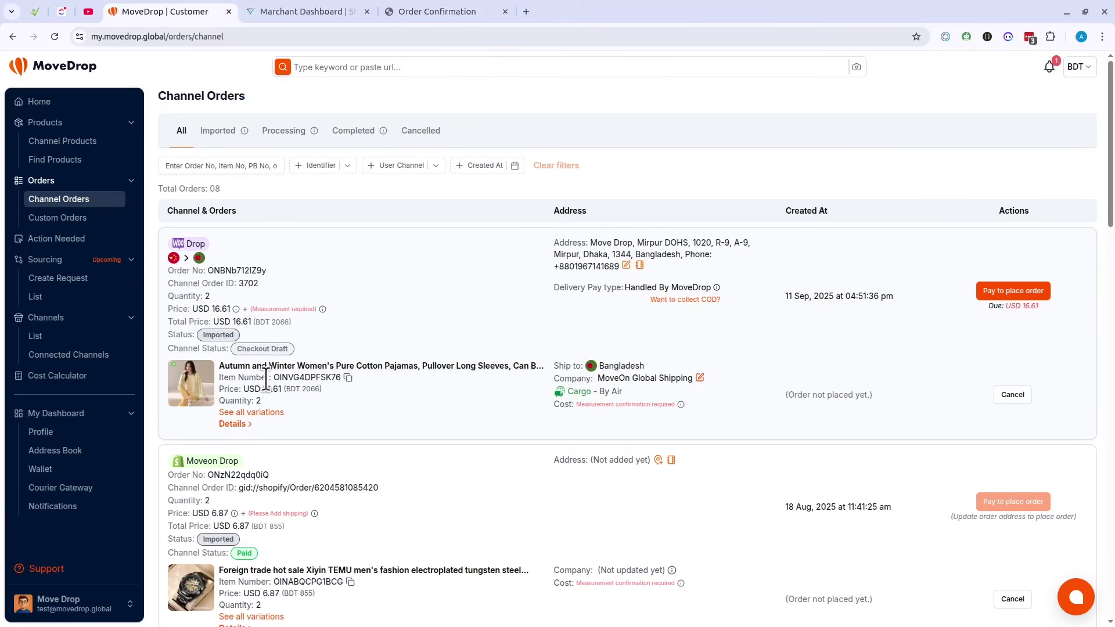
pyautogui.click(232, 422)
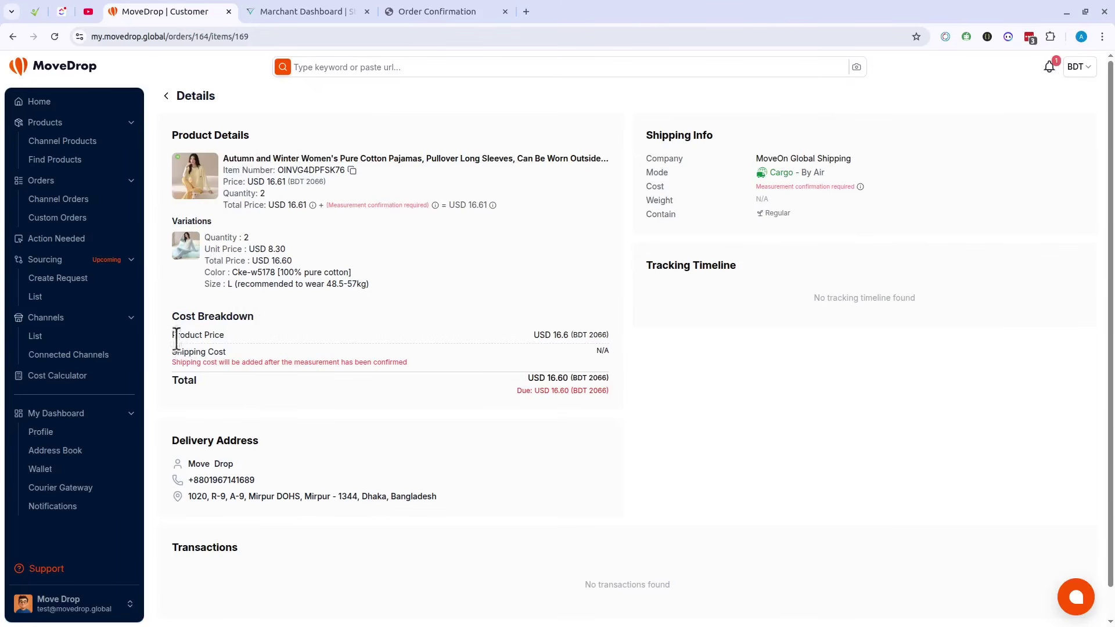
pyautogui.moveTo(172, 316); pyautogui.dragTo(647, 349)
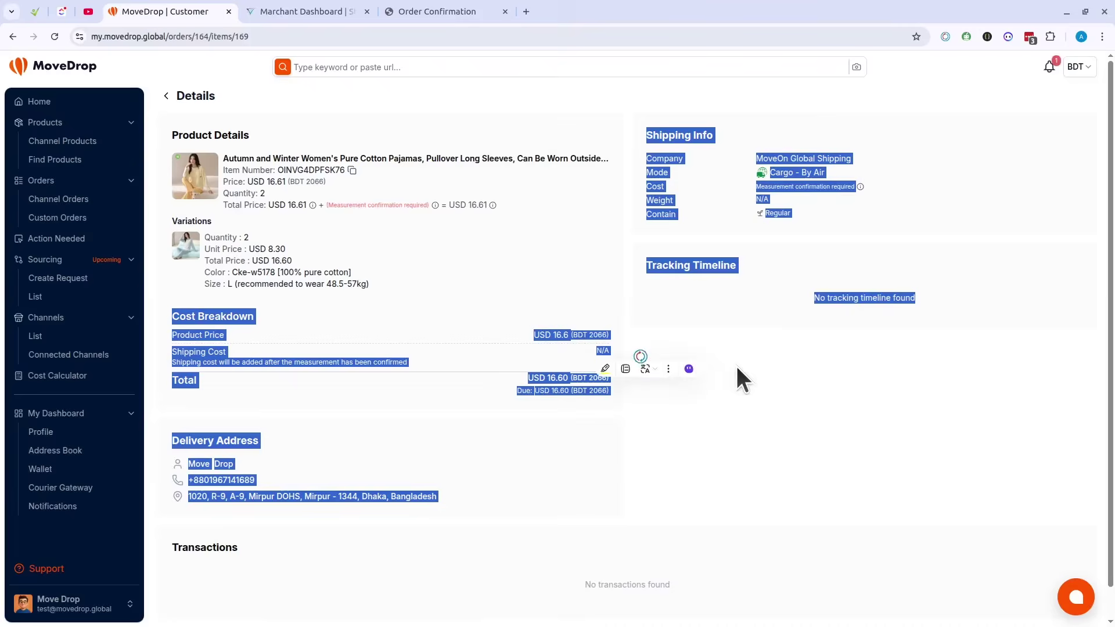
pyautogui.click(383, 339)
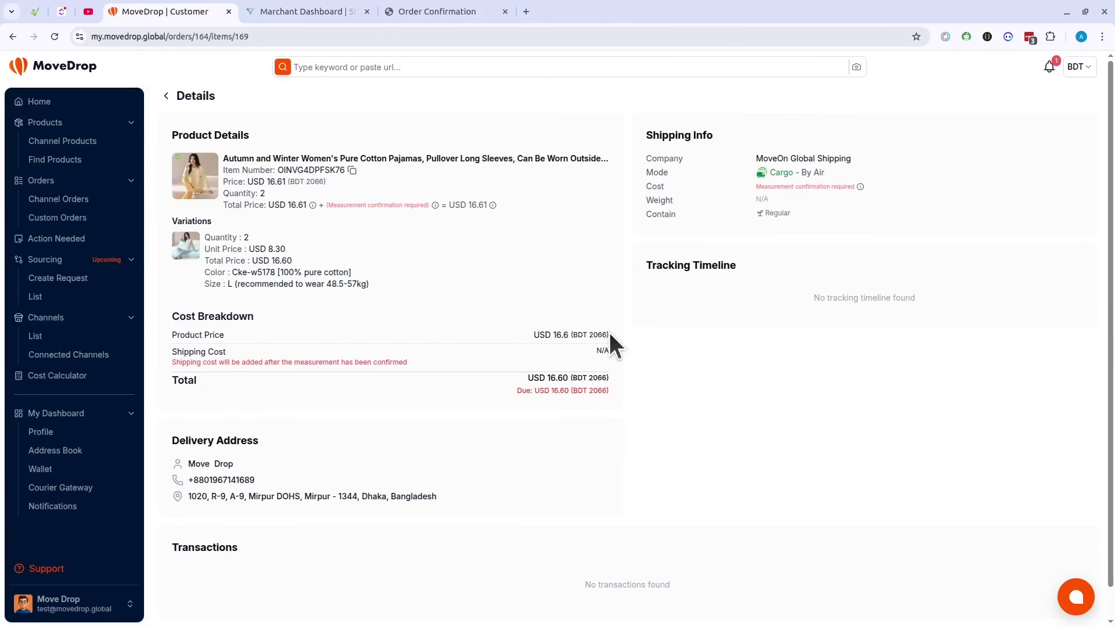
pyautogui.moveTo(178, 352); pyautogui.dragTo(407, 345)
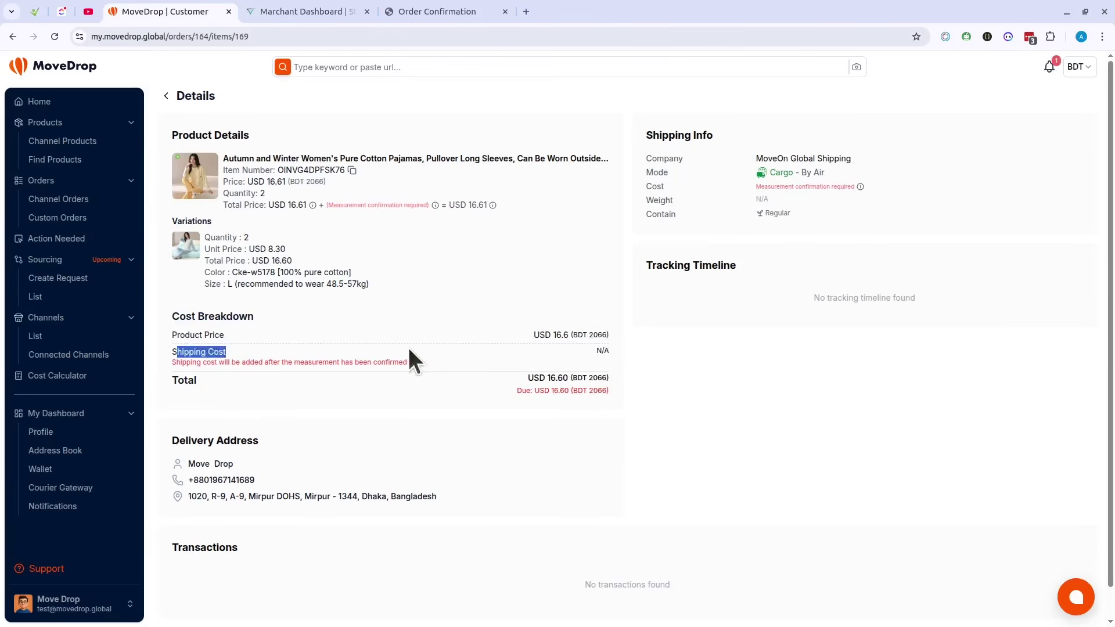
pyautogui.click(714, 369)
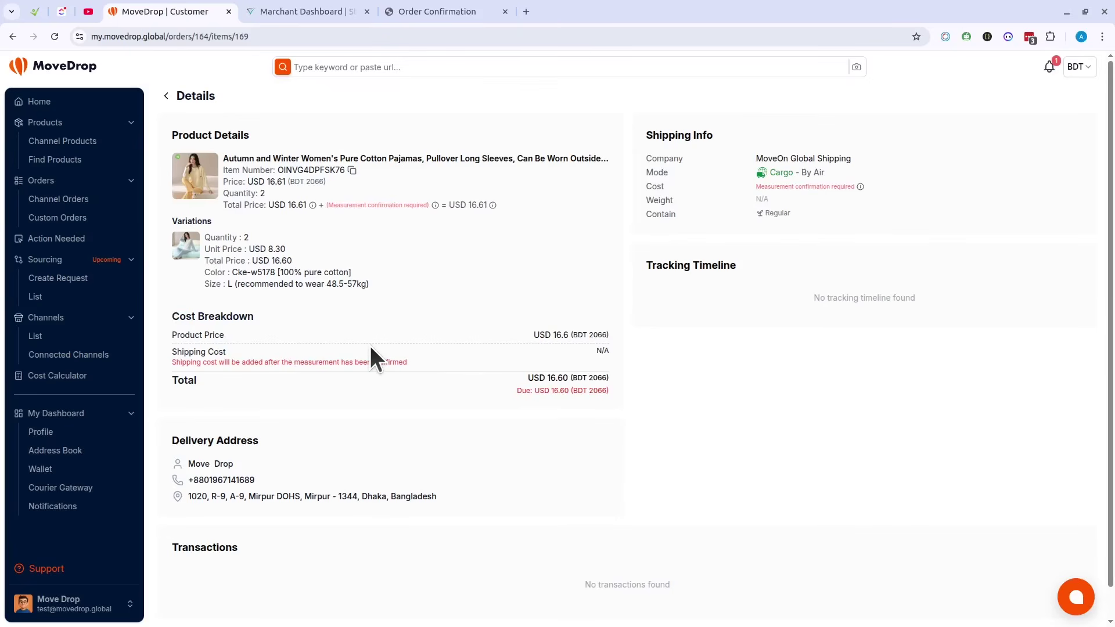
pyautogui.click(58, 199)
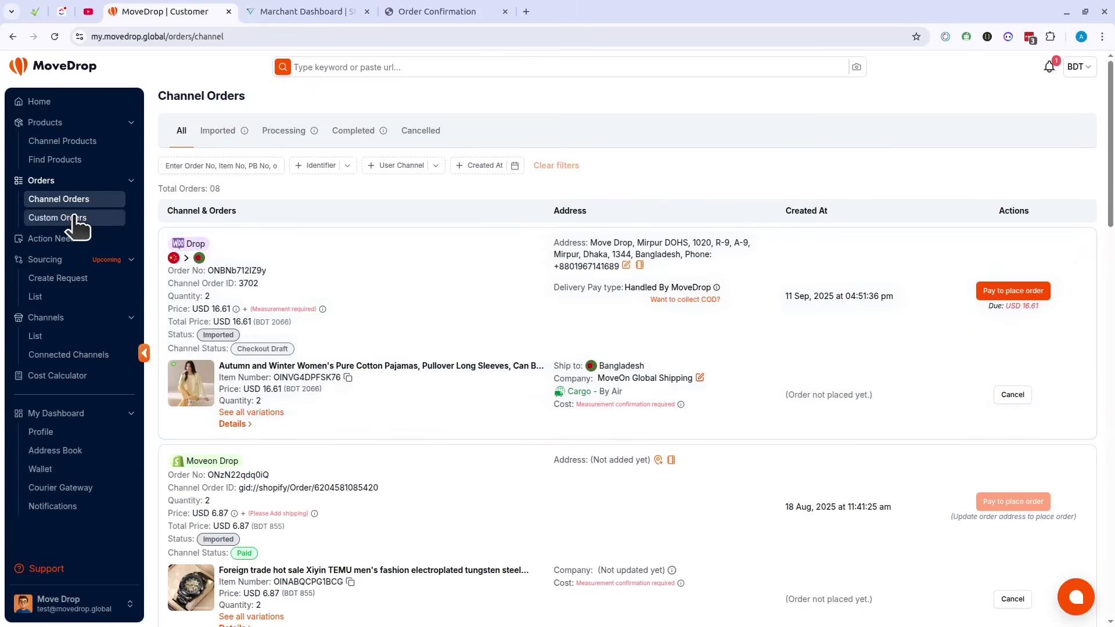
# Step: From Find Products, open New Spring and Autumn Pajamas for Women and add one Xl piece (৳1337)
pyautogui.click(45, 219)
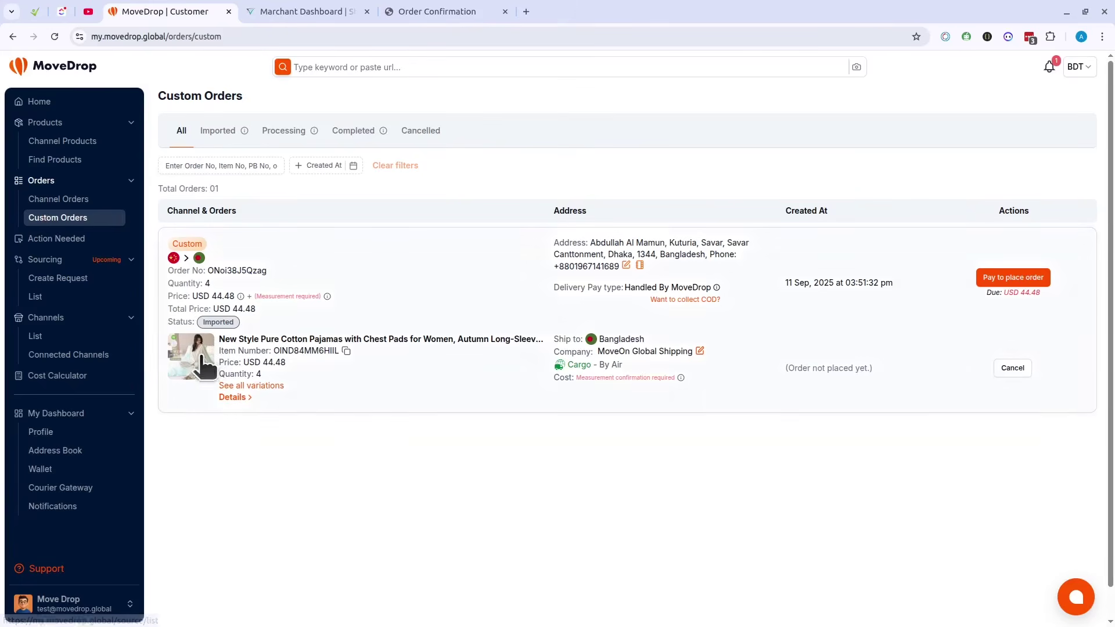
pyautogui.click(77, 158)
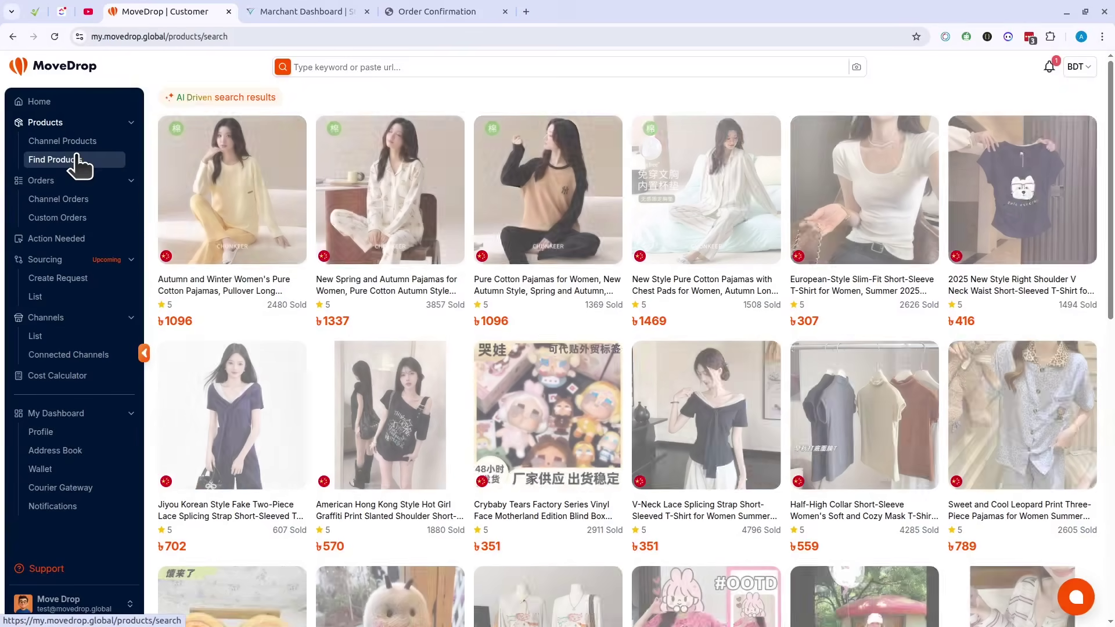
pyautogui.click(420, 284)
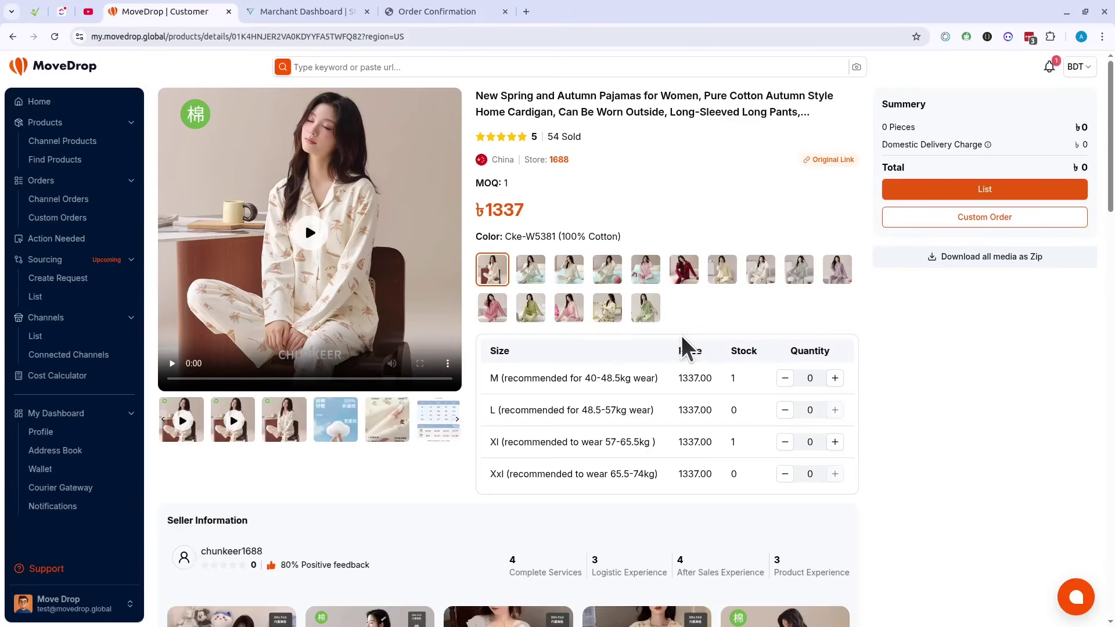
pyautogui.scroll(-5, 678, 401)
pyautogui.scroll(5, 677, 401)
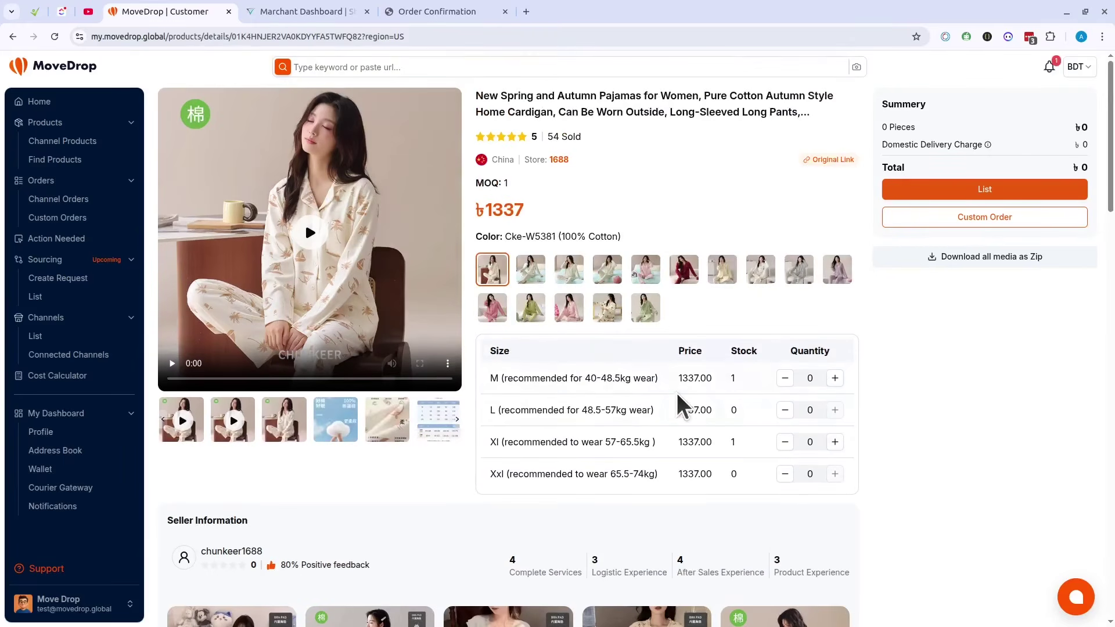
pyautogui.click(835, 442)
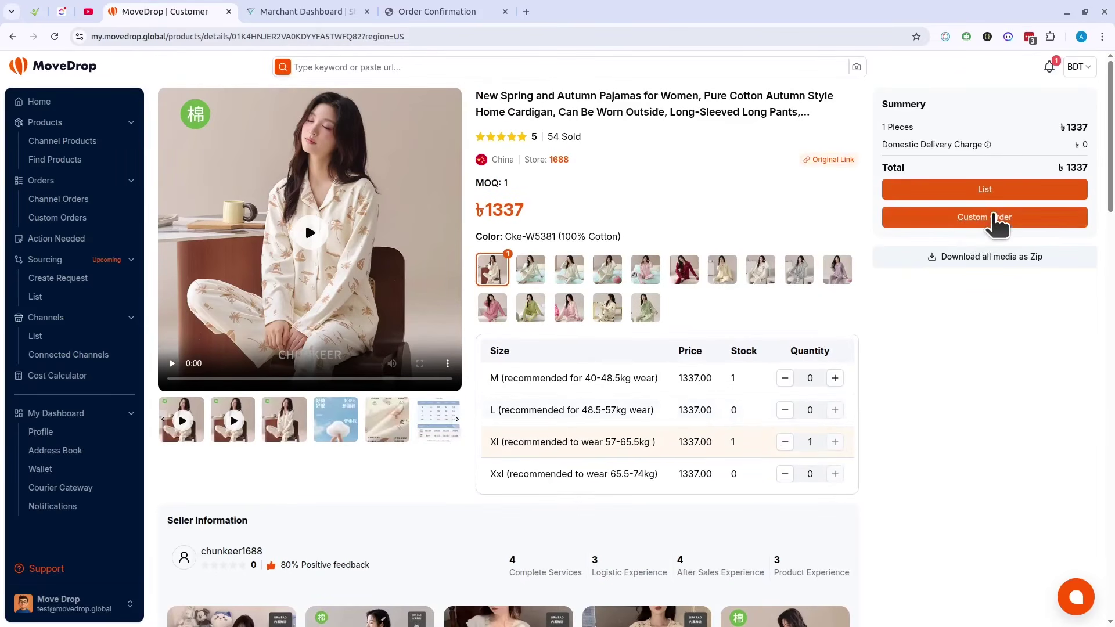
# Step: Custom-order the Xl piece to Bangladesh via MoveOn Global Shipping air cargo (৳720/kg) and buy now
pyautogui.click(993, 217)
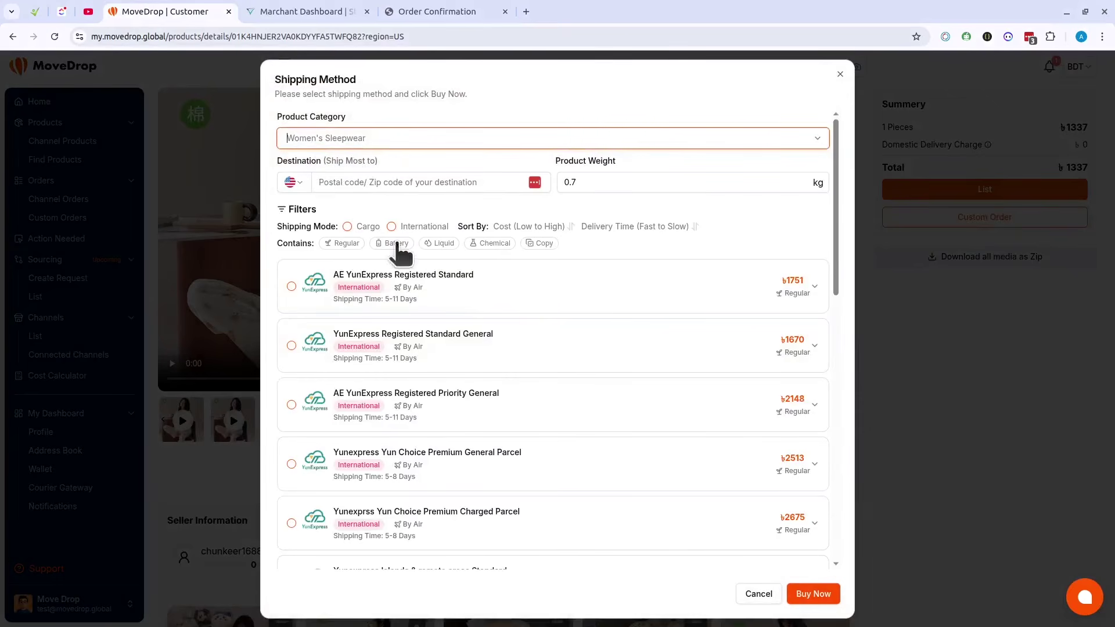
pyautogui.click(294, 182)
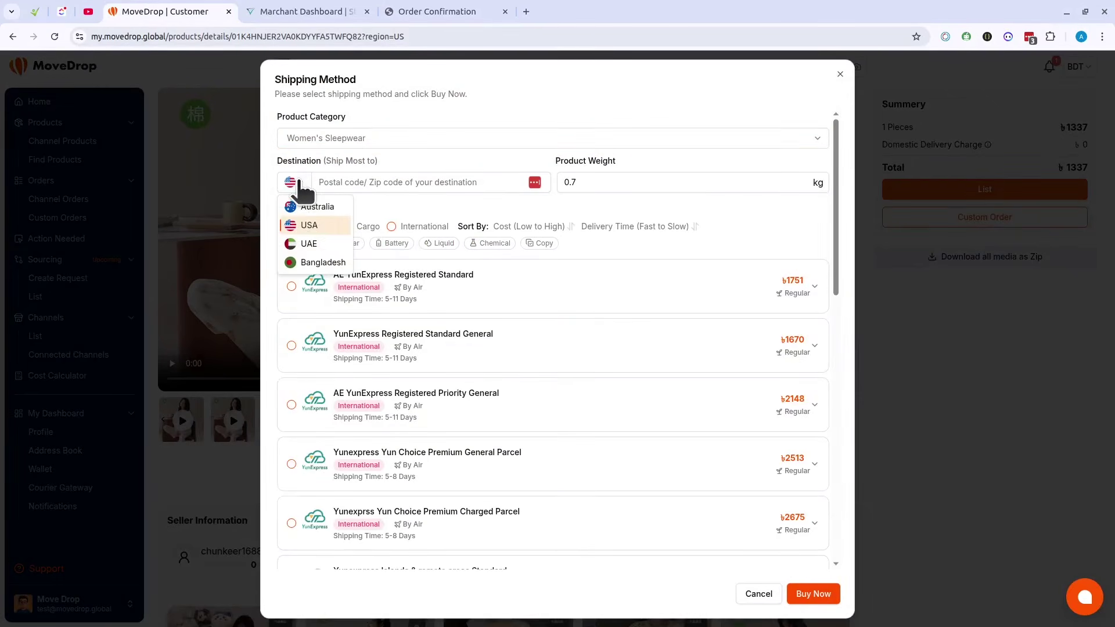
pyautogui.click(313, 264)
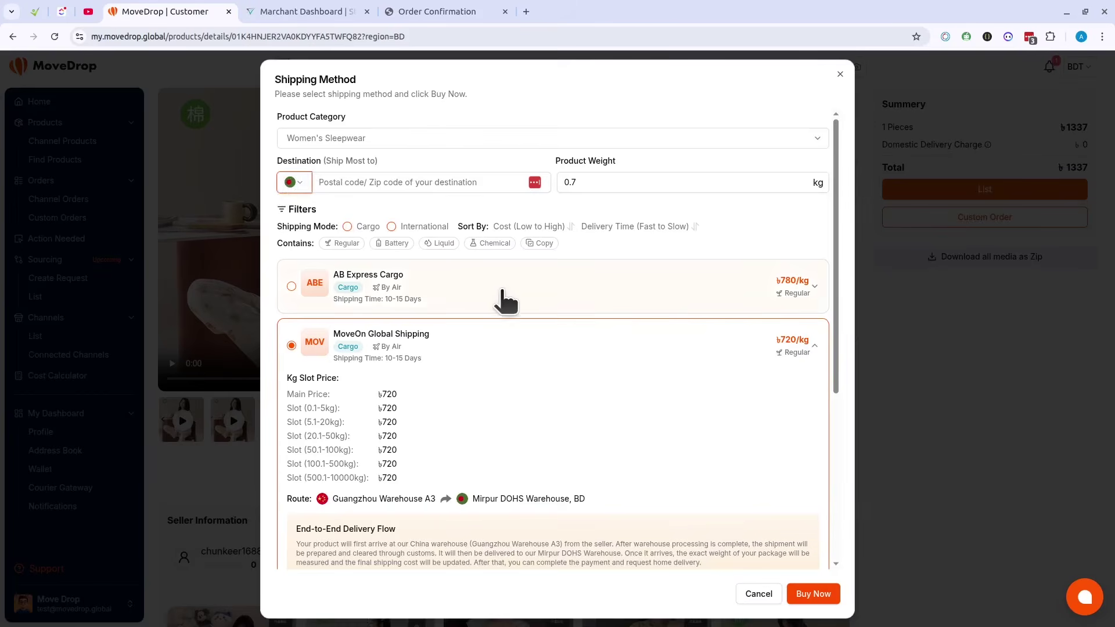
pyautogui.scroll(-3, 498, 299)
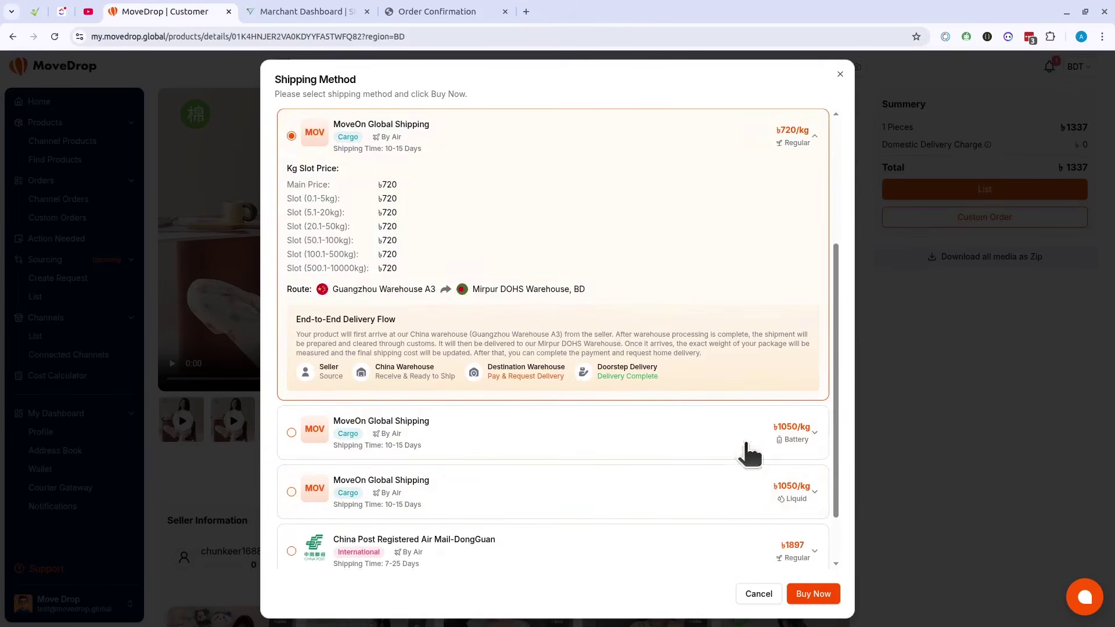
pyautogui.scroll(1, 725, 412)
pyautogui.scroll(3, 720, 409)
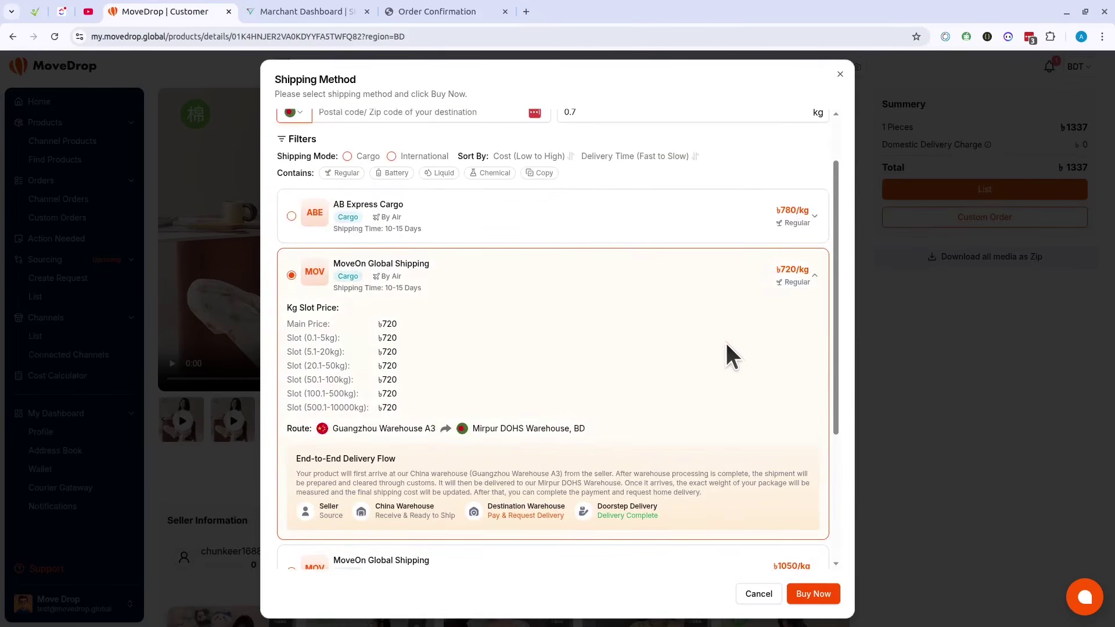
pyautogui.scroll(-3, 725, 378)
pyautogui.scroll(3, 727, 378)
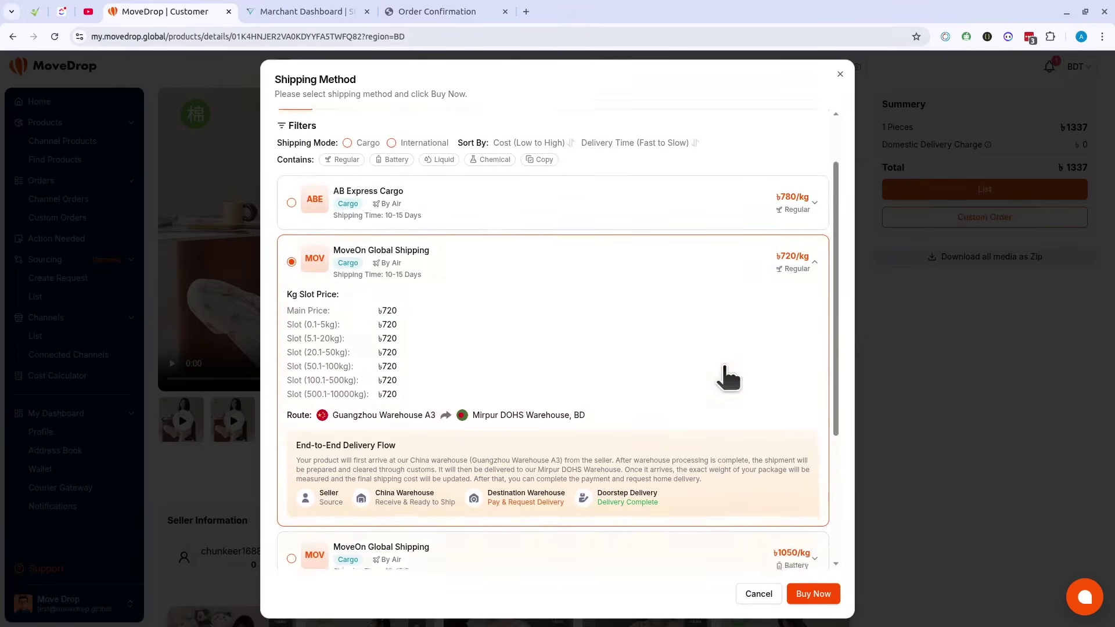
pyautogui.click(826, 596)
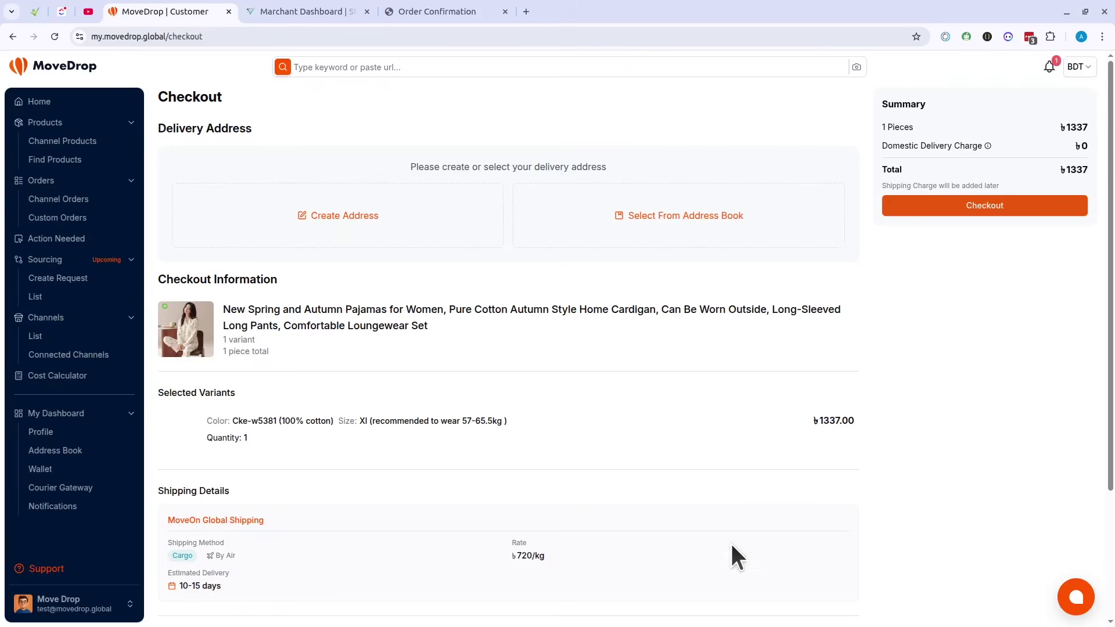
pyautogui.scroll(-3, 313, 325)
pyautogui.scroll(3, 313, 326)
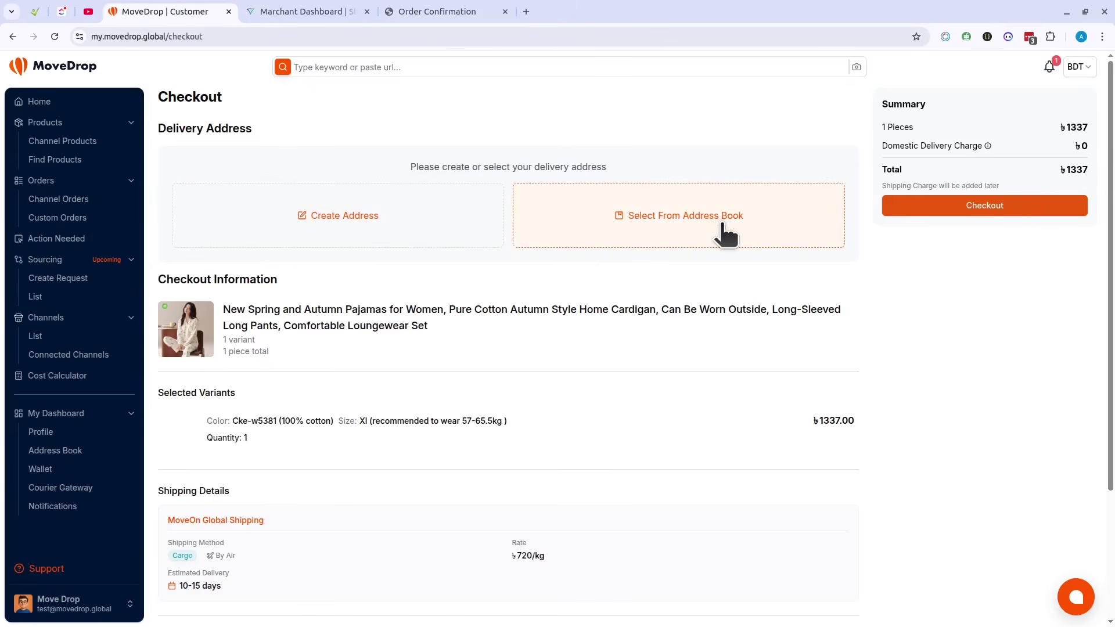
pyautogui.click(652, 212)
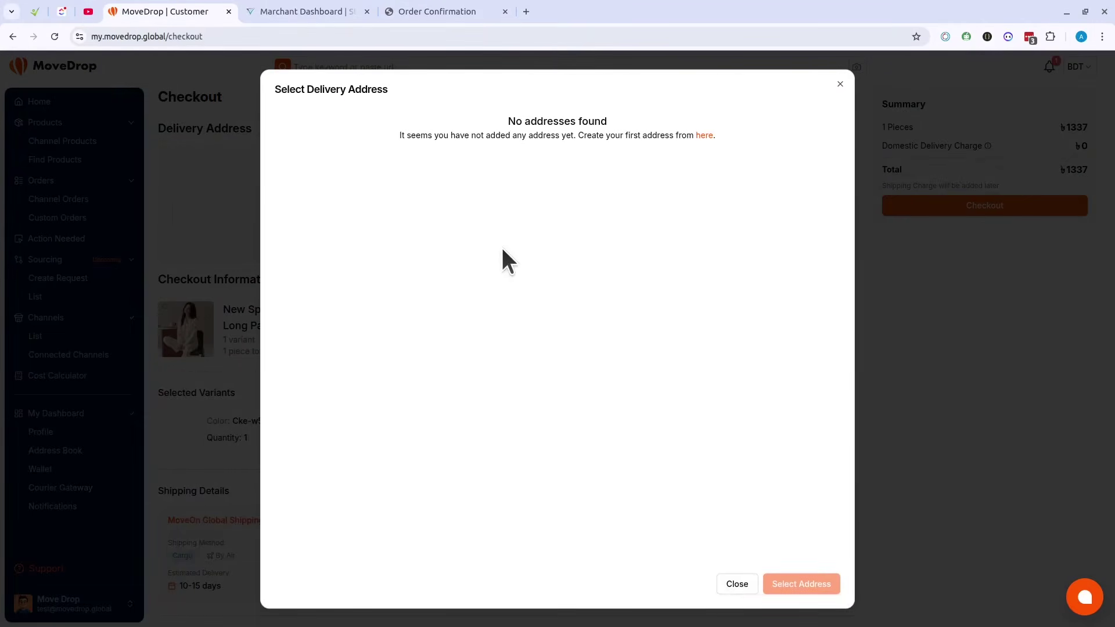
pyautogui.click(736, 584)
# Step: Start a new delivery address, filling recipient first name, last name and mobile from saved suggestions
pyautogui.click(341, 197)
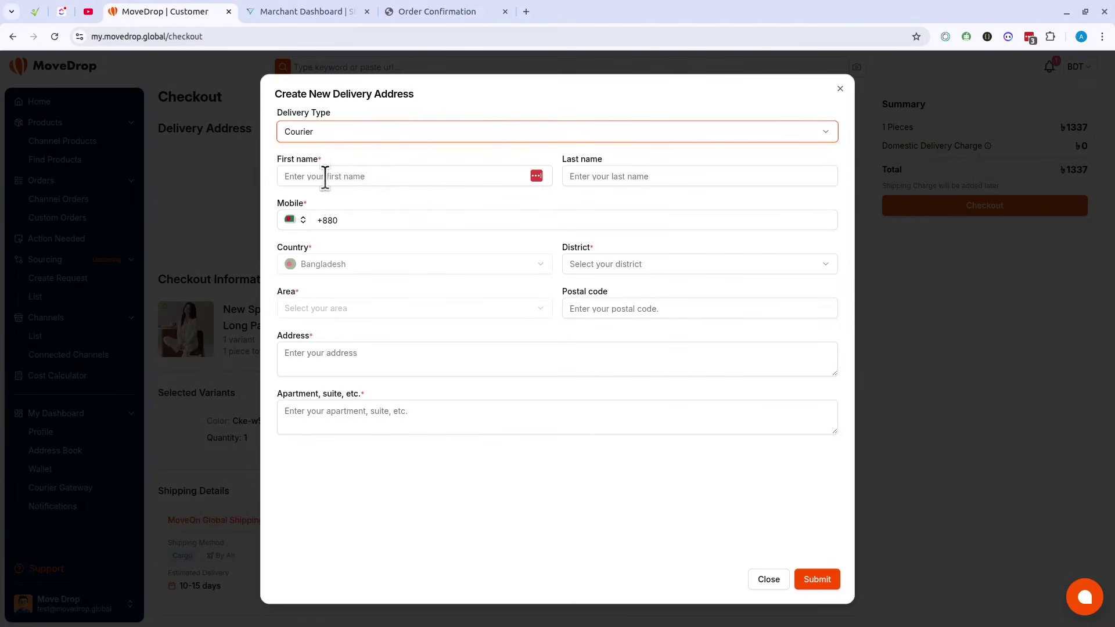
pyautogui.click(344, 180)
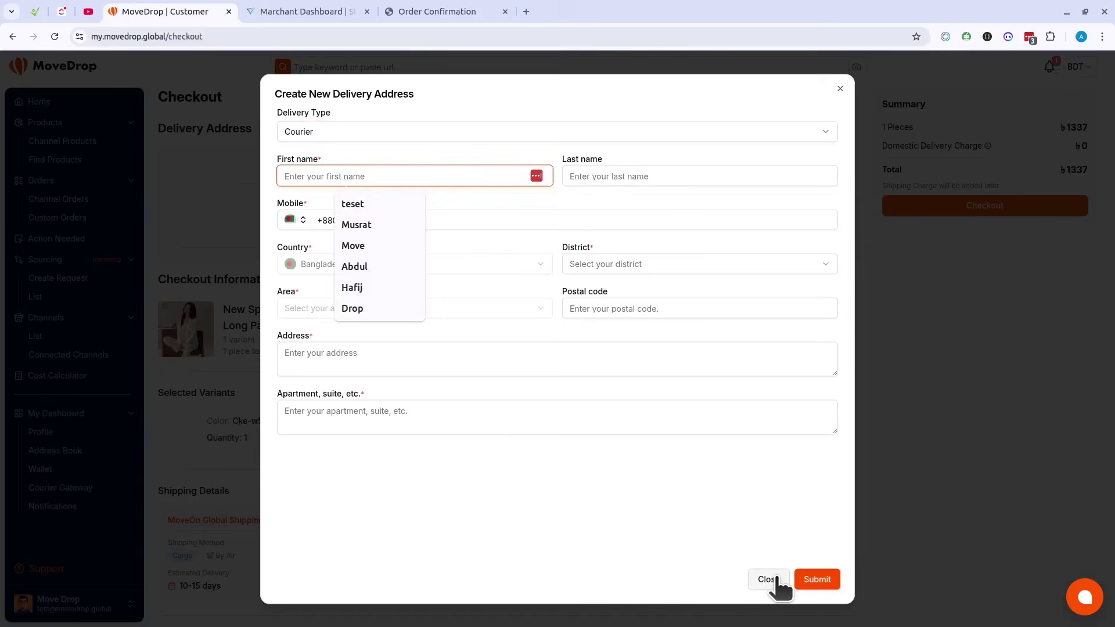
pyautogui.click(357, 176)
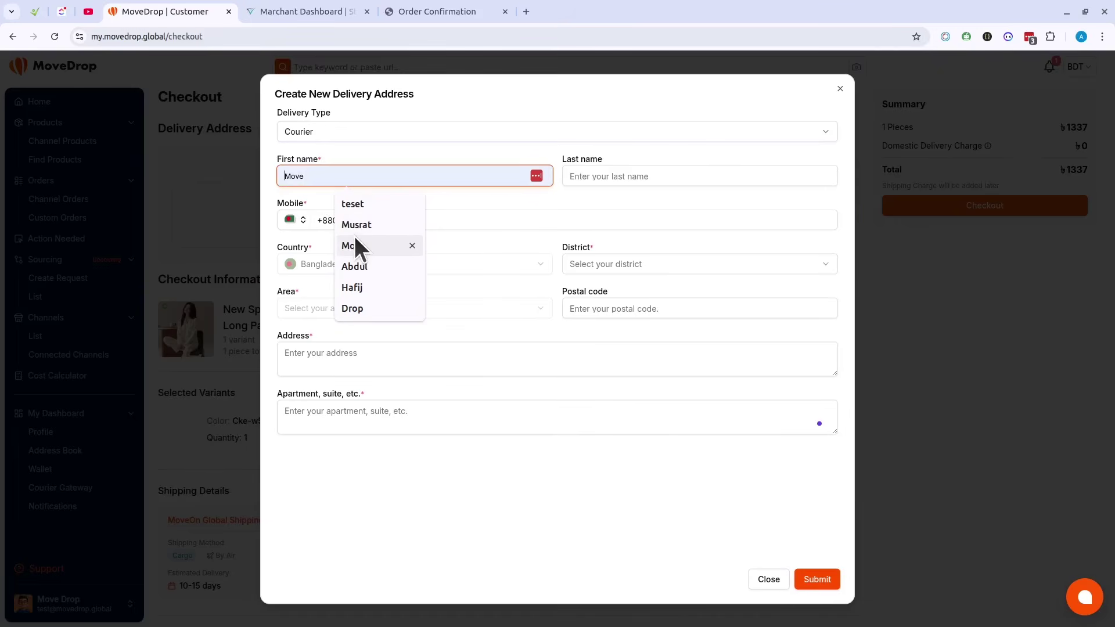
pyautogui.click(377, 263)
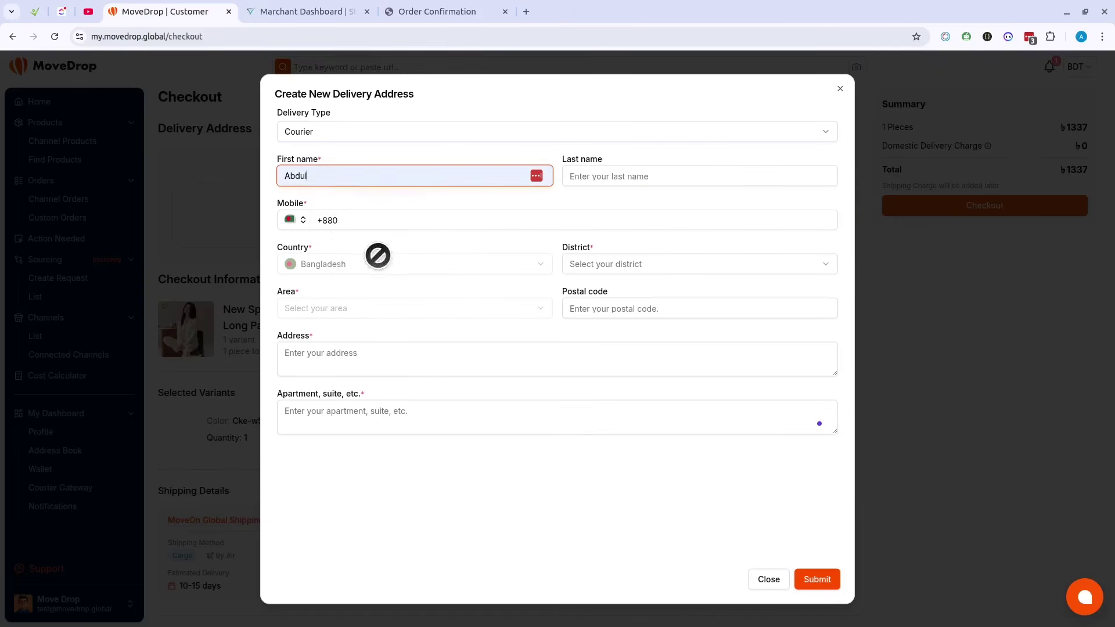
pyautogui.click(630, 177)
pyautogui.click(655, 242)
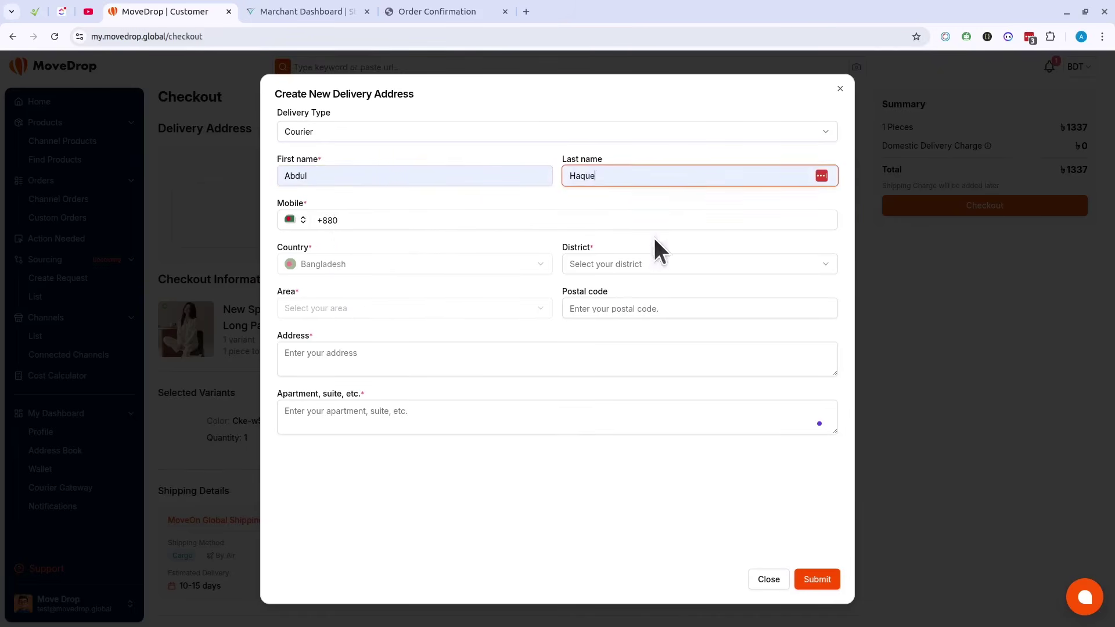
pyautogui.click(383, 220)
pyautogui.click(418, 263)
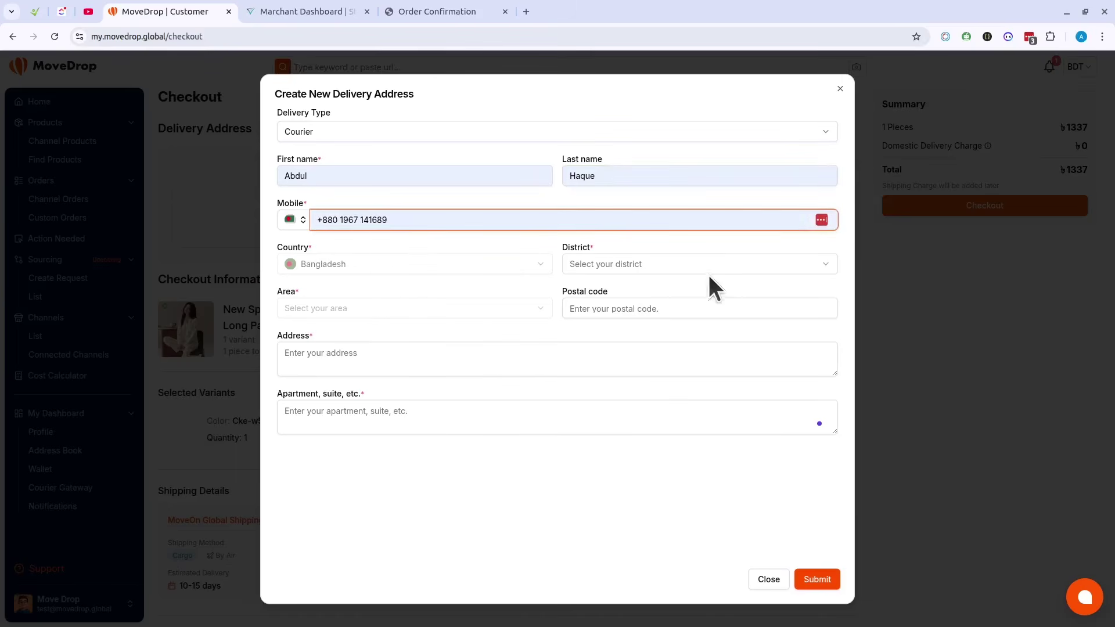
# Step: Set district Dhaka, area Mirpur, and accept the suggested postal code
pyautogui.click(692, 265)
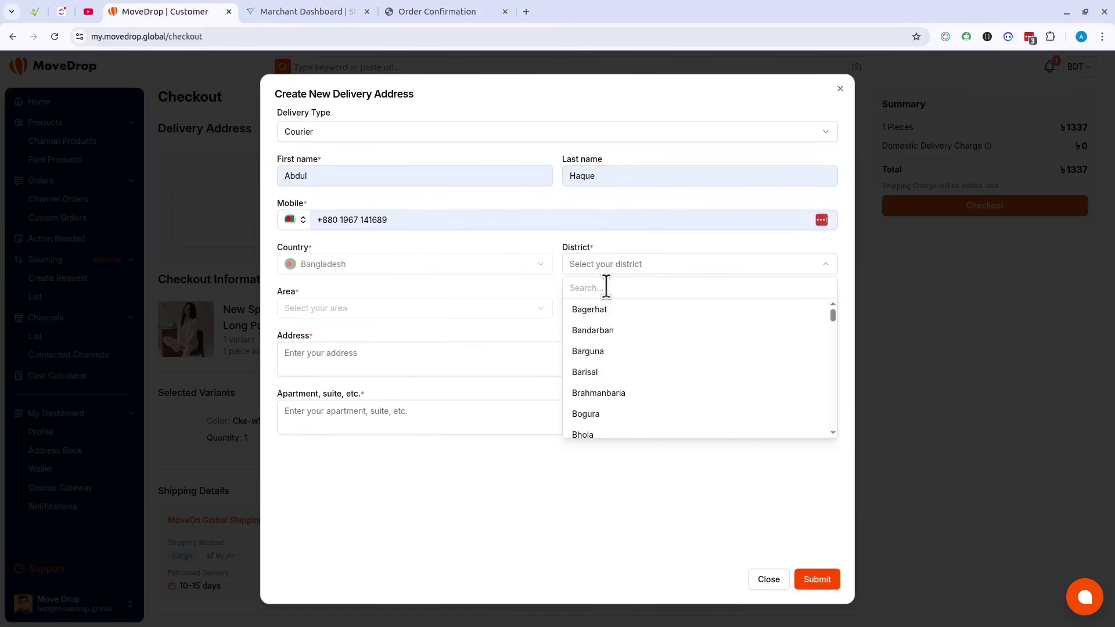
pyautogui.write('dha')
pyautogui.click(612, 313)
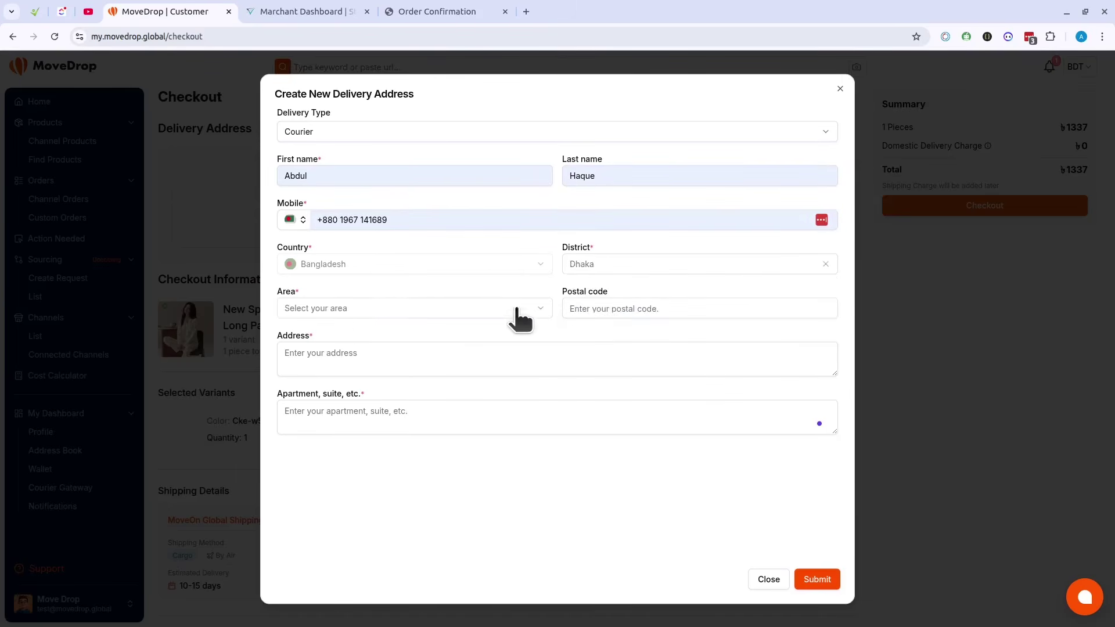
pyautogui.click(366, 313)
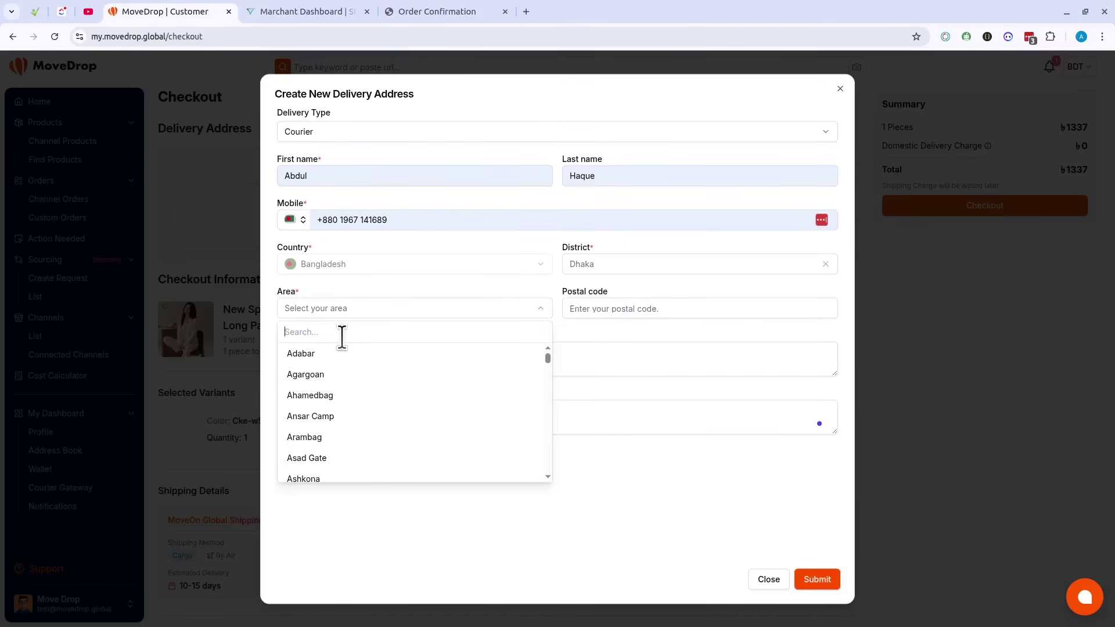
pyautogui.write('mir')
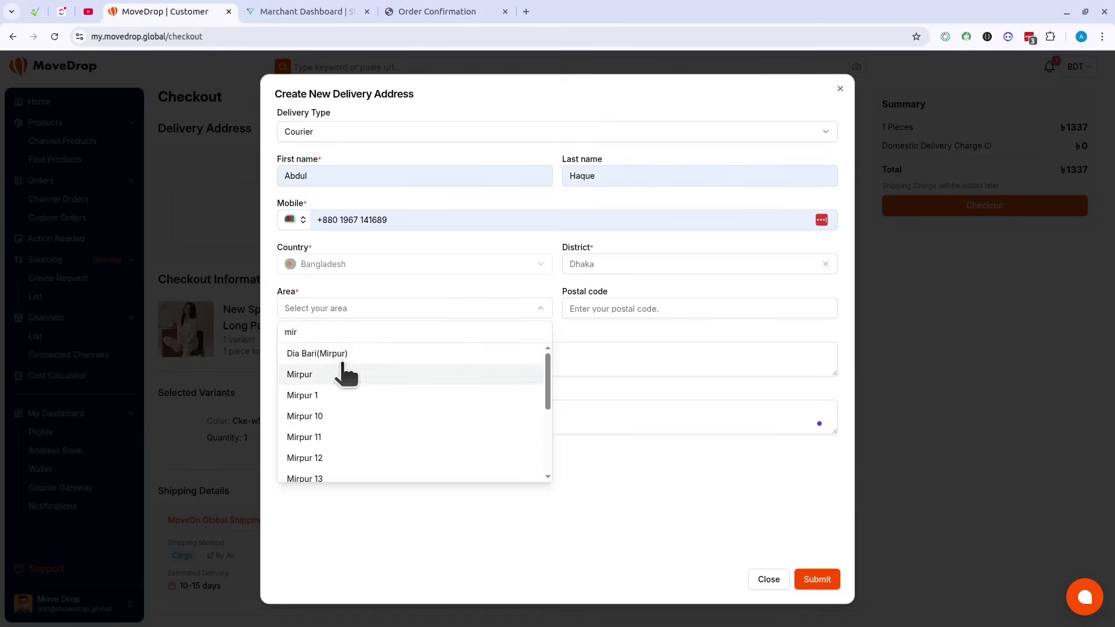
pyautogui.click(340, 373)
pyautogui.click(646, 309)
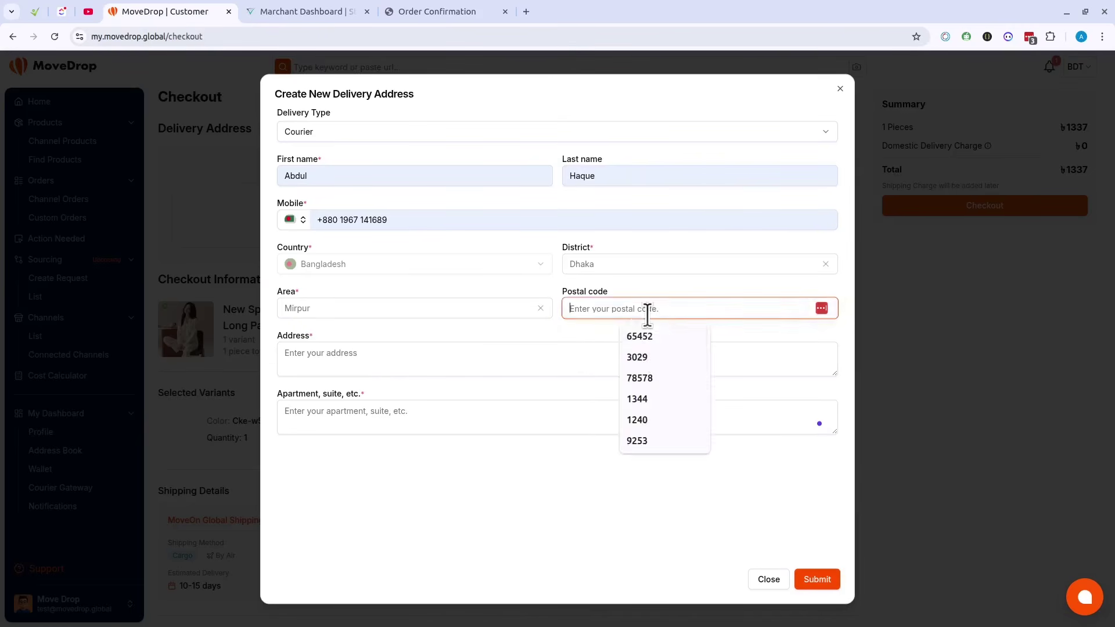
pyautogui.click(650, 358)
# Step: Enter the street address and apartment details, then submit the new address
pyautogui.click(408, 355)
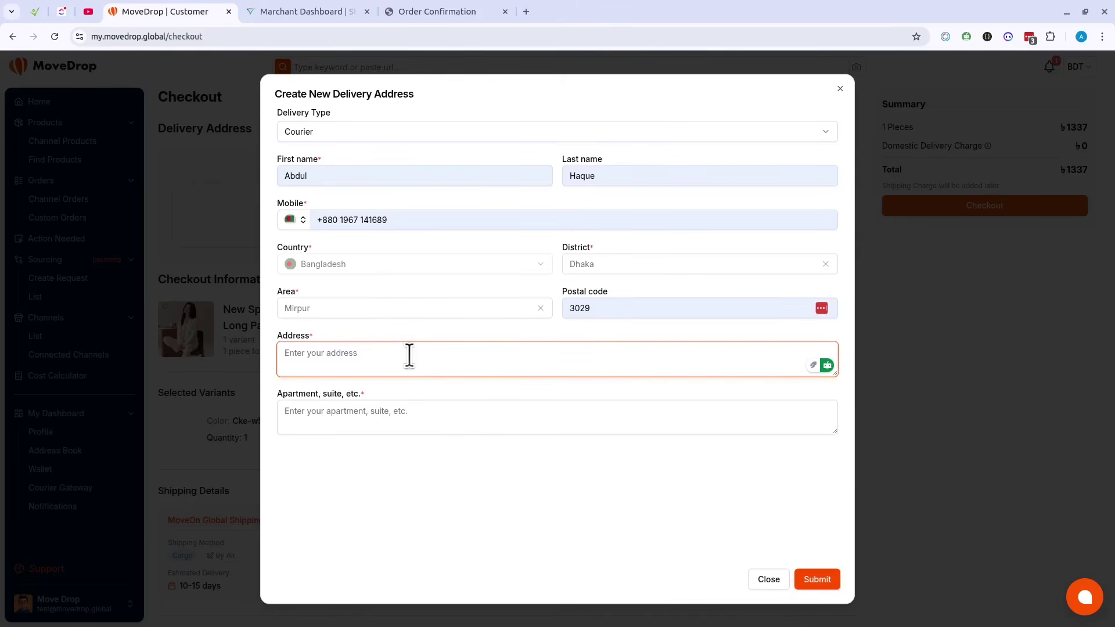
pyautogui.click(368, 416)
pyautogui.write('01')
pyautogui.press('BackSpace')
pyautogui.press('BackSpace')
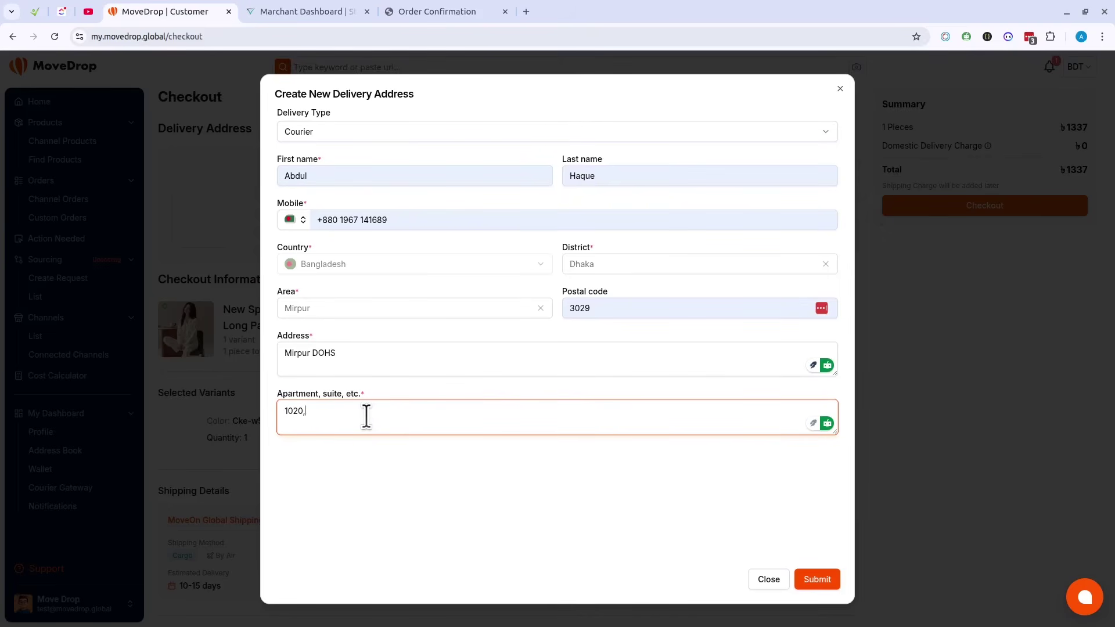
pyautogui.click(817, 581)
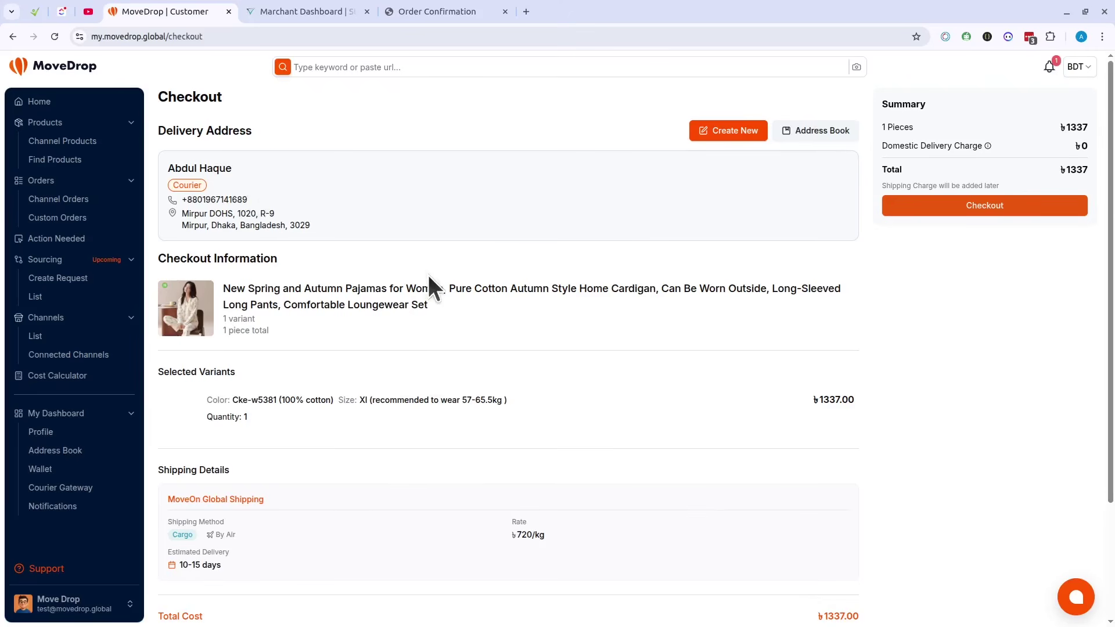
# Step: Place the Xl pajama order at Checkout and view the created order (USD 10.12 due)
pyautogui.scroll(-3, 428, 274)
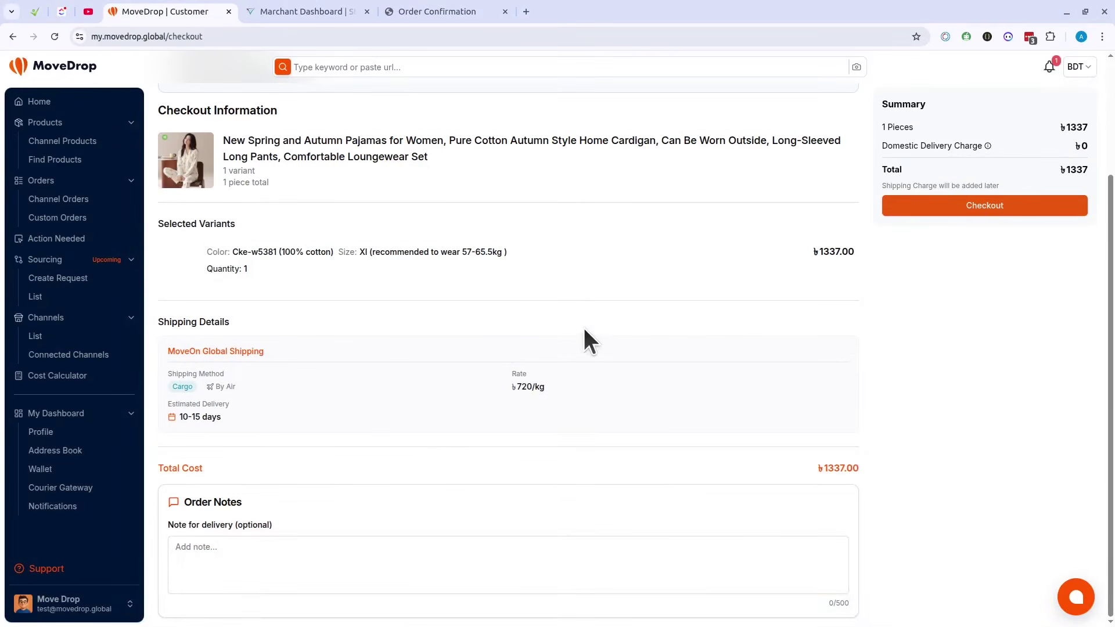
pyautogui.click(219, 557)
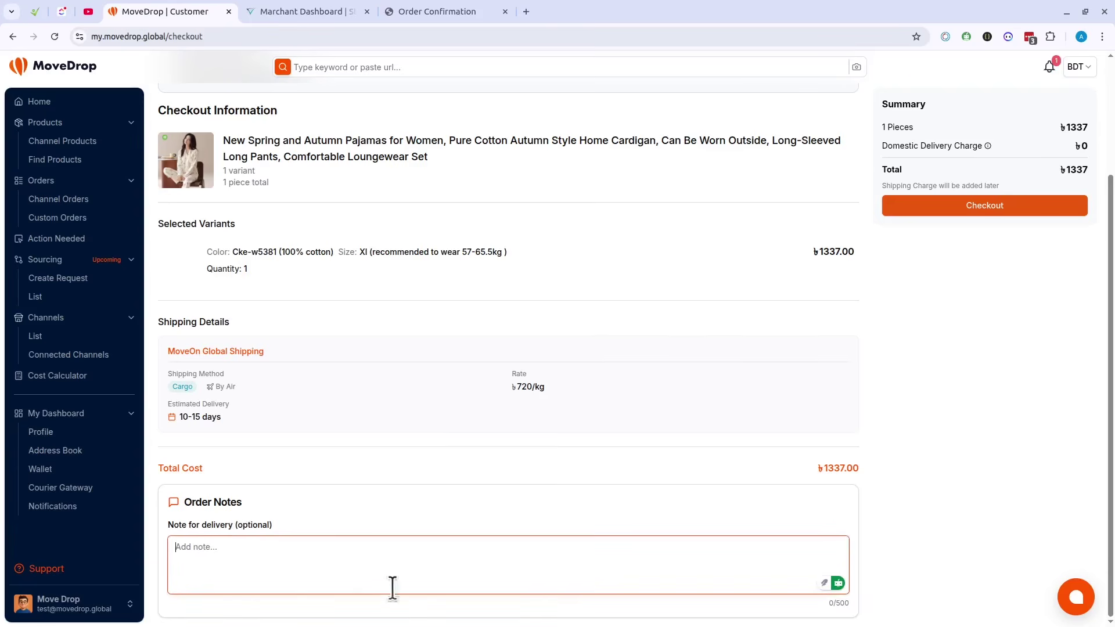
pyautogui.click(991, 209)
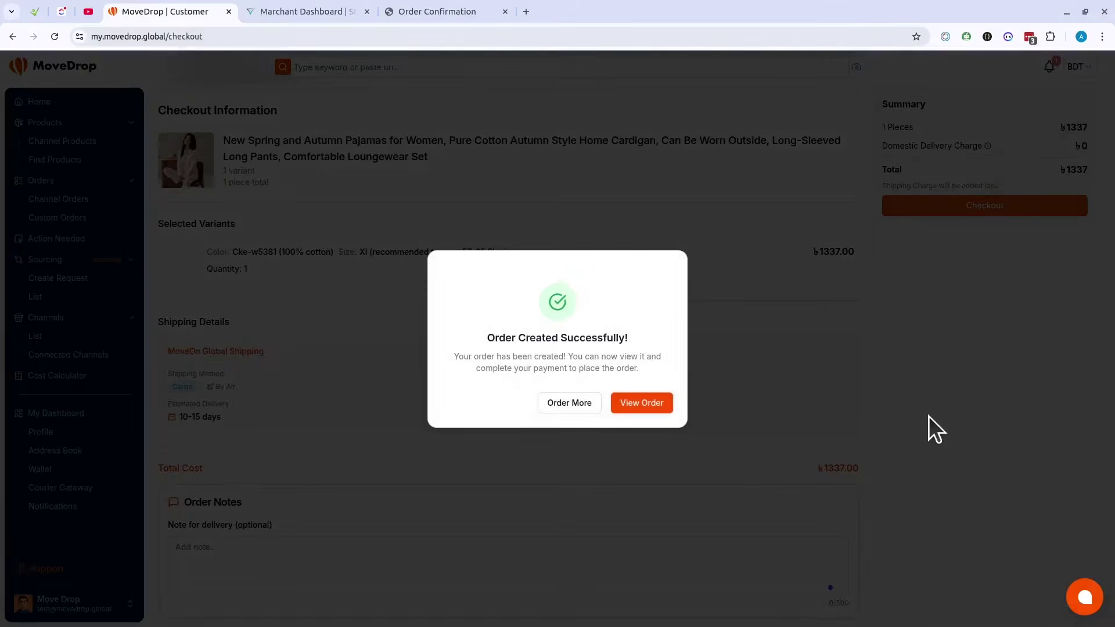
pyautogui.click(626, 396)
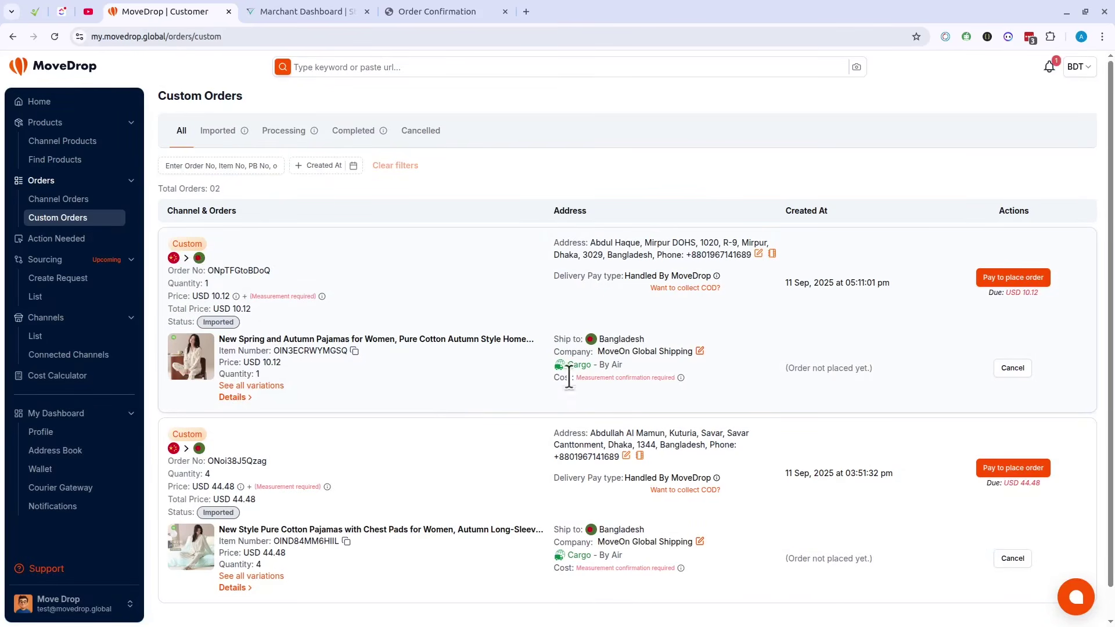
pyautogui.scroll(-1, 748, 352)
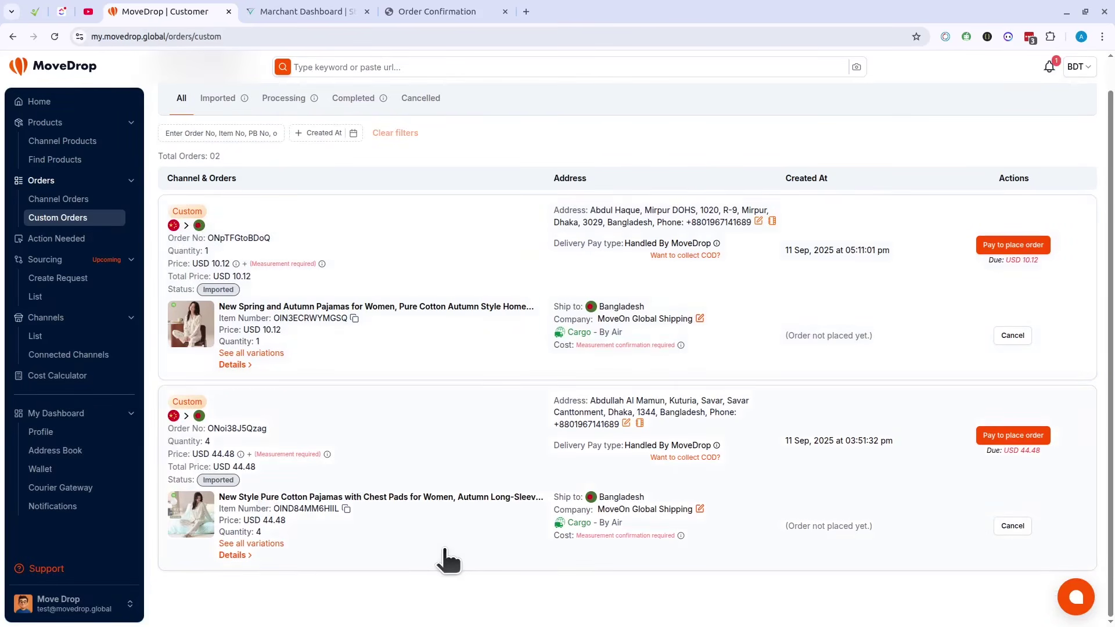
pyautogui.scroll(1, 443, 558)
pyautogui.doubleClick(235, 373)
pyautogui.click(426, 373)
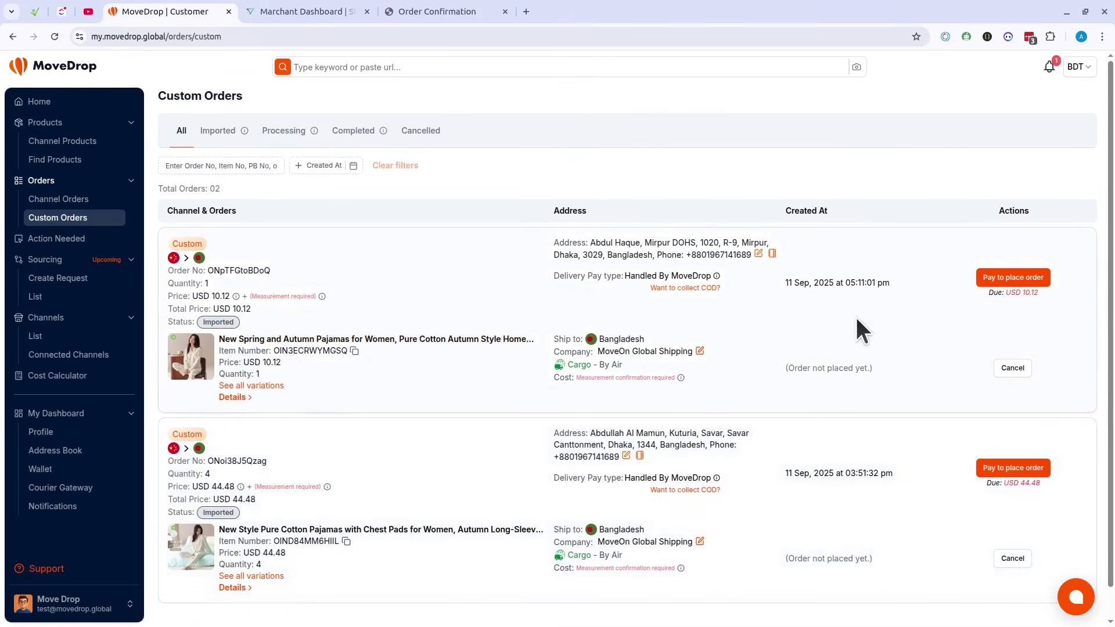
pyautogui.moveTo(553, 243); pyautogui.dragTo(754, 256)
pyautogui.click(667, 372)
pyautogui.moveTo(556, 338); pyautogui.dragTo(740, 346)
pyautogui.click(712, 297)
pyautogui.click(697, 289)
pyautogui.click(540, 346)
pyautogui.click(489, 367)
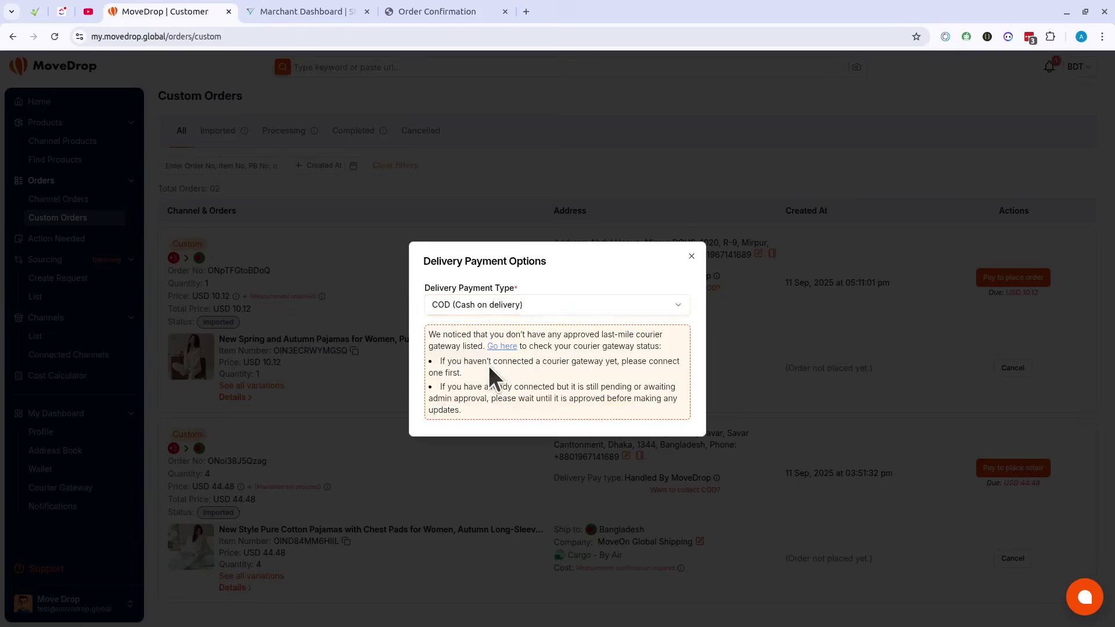
pyautogui.click(691, 256)
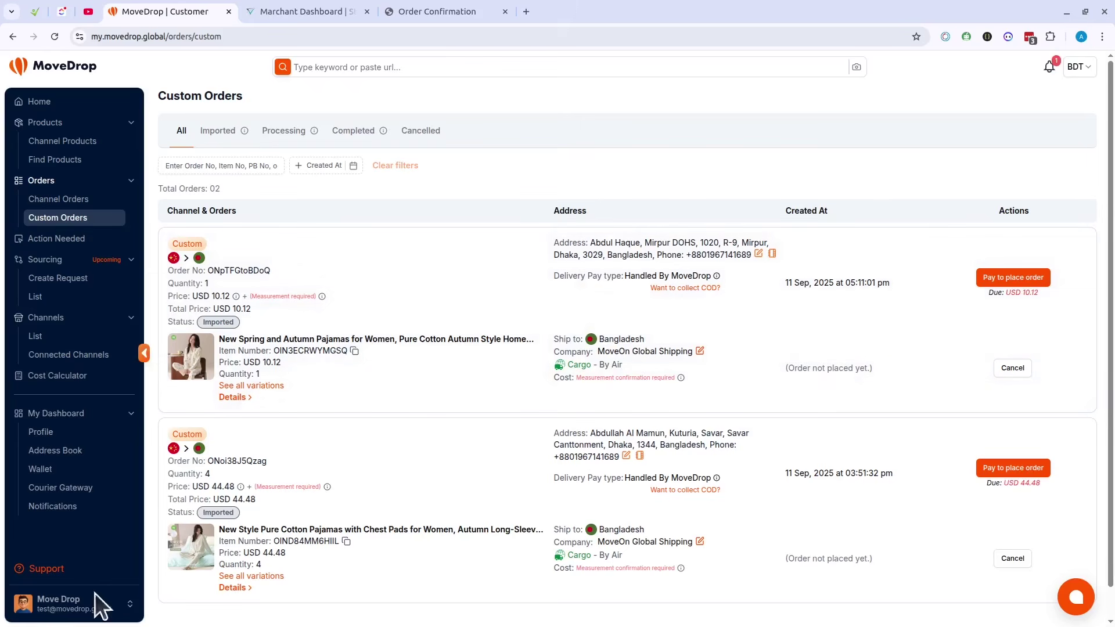
# Step: Log out, sign back in with the saved admin account, and browse the store as a customer
pyautogui.click(110, 607)
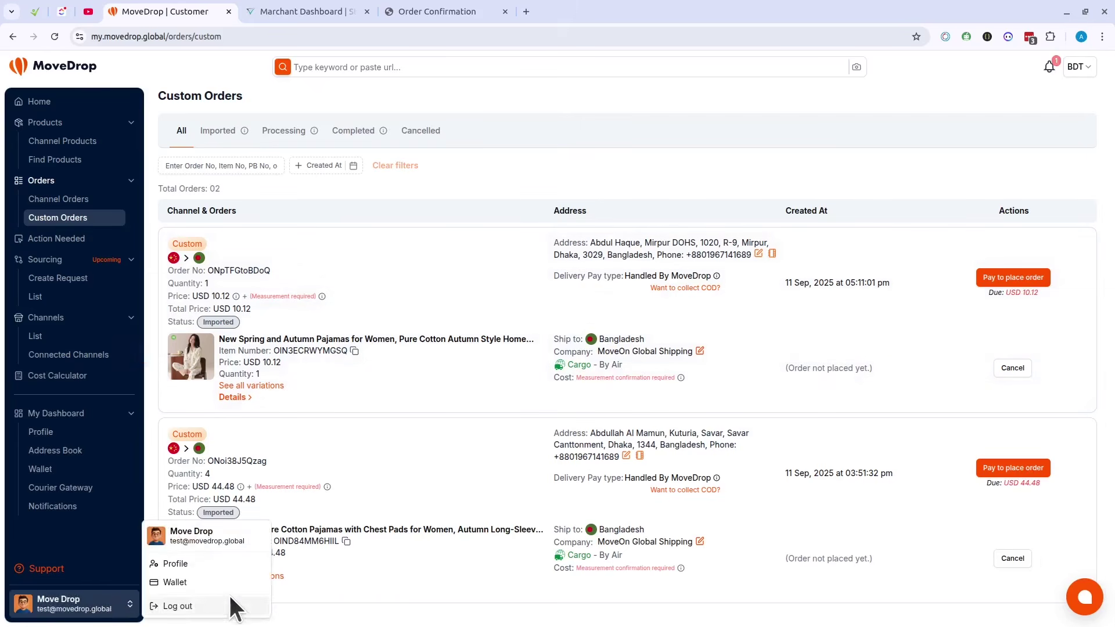
pyautogui.click(199, 607)
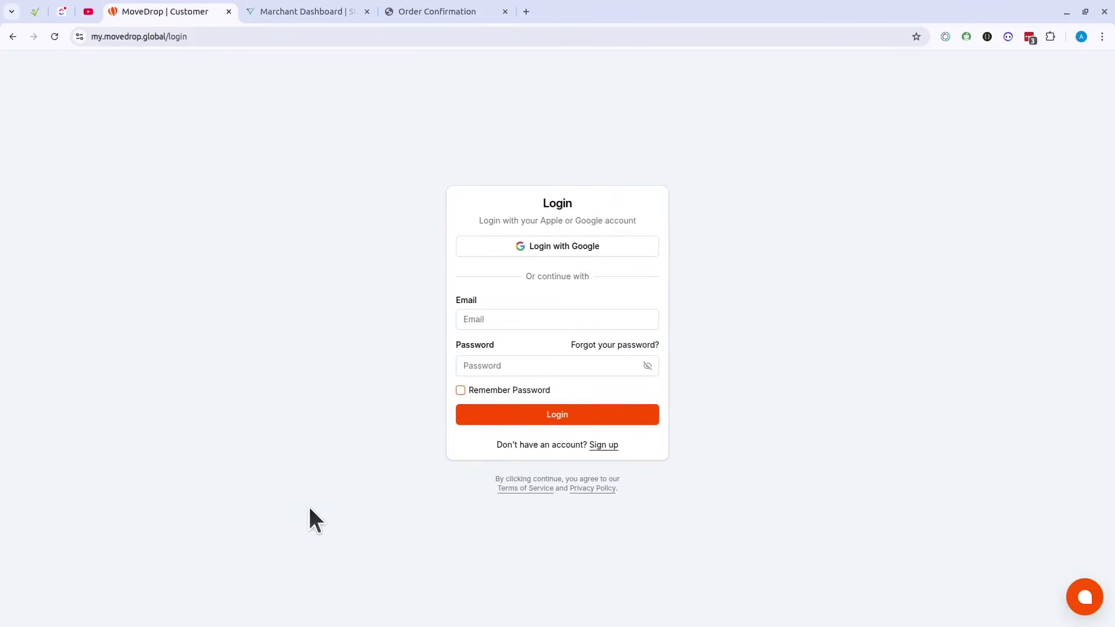
pyautogui.click(540, 324)
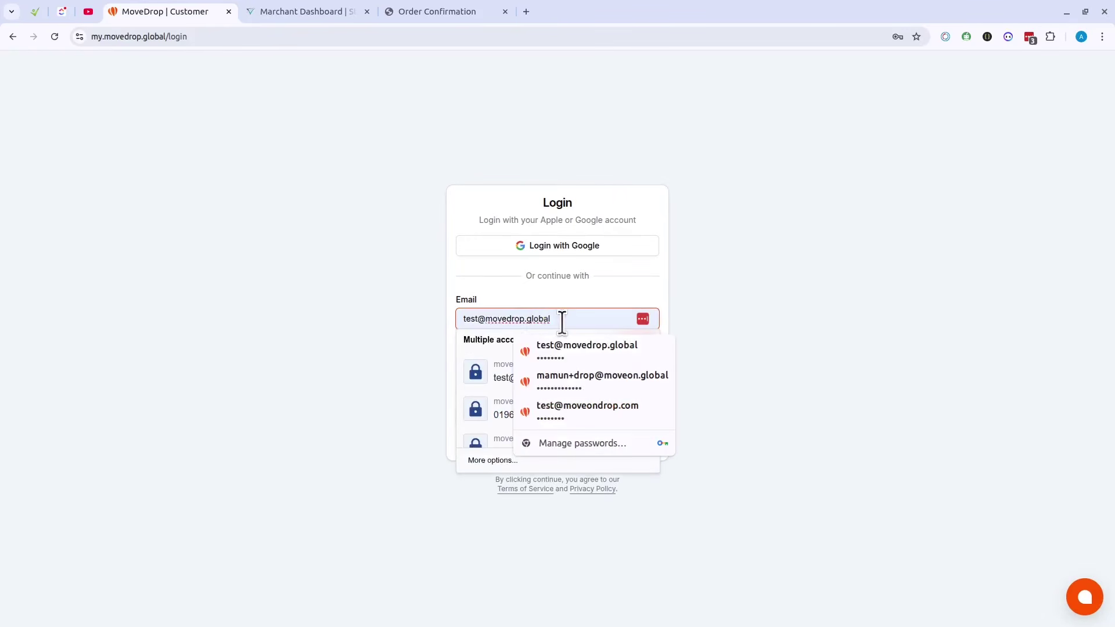
pyautogui.click(585, 410)
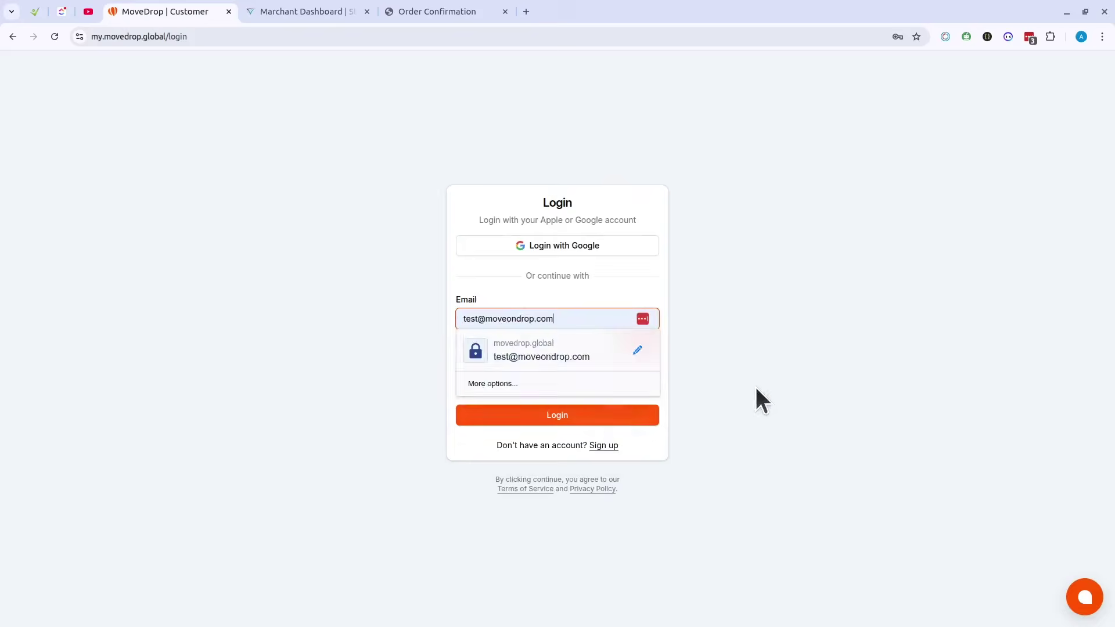
pyautogui.click(576, 416)
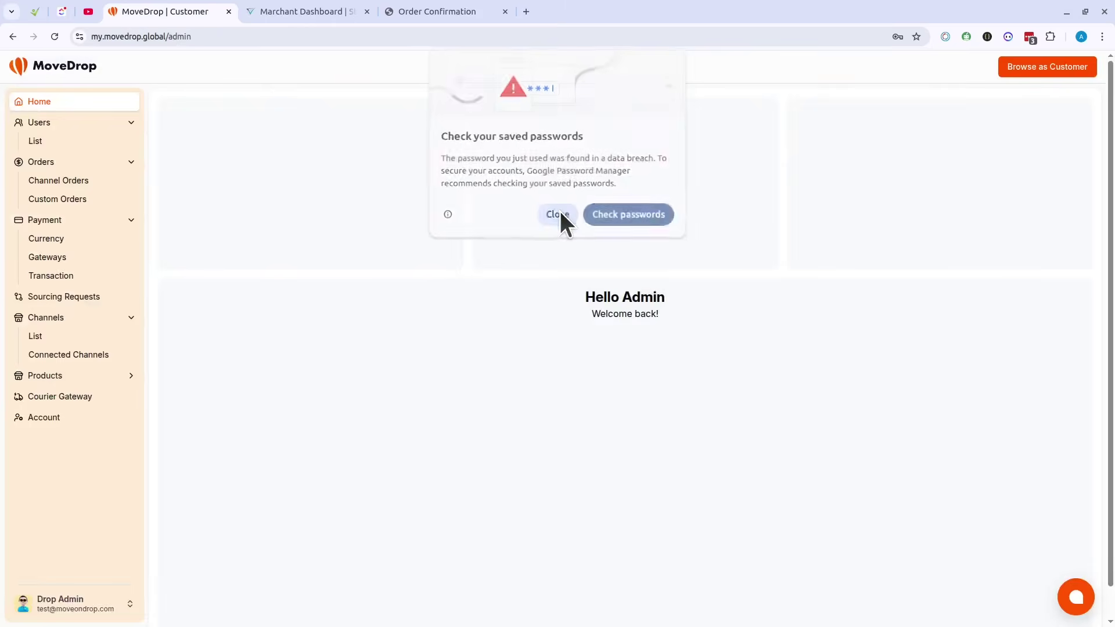
pyautogui.click(557, 215)
pyautogui.click(1047, 67)
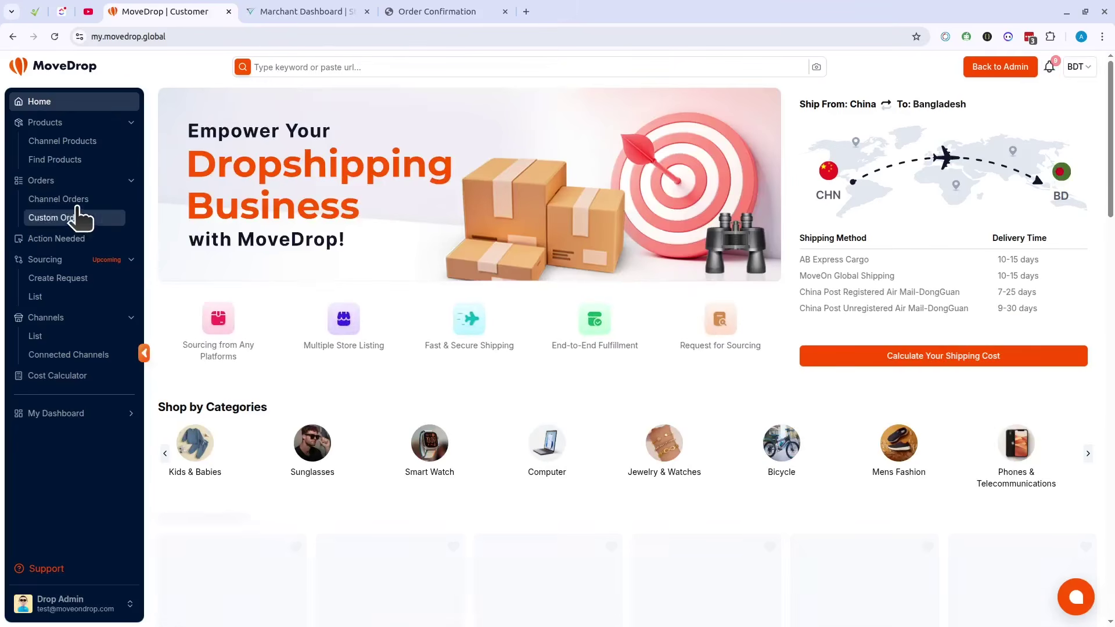
# Step: Open Channel Orders and move through Processing to the Completed tab
pyautogui.click(82, 198)
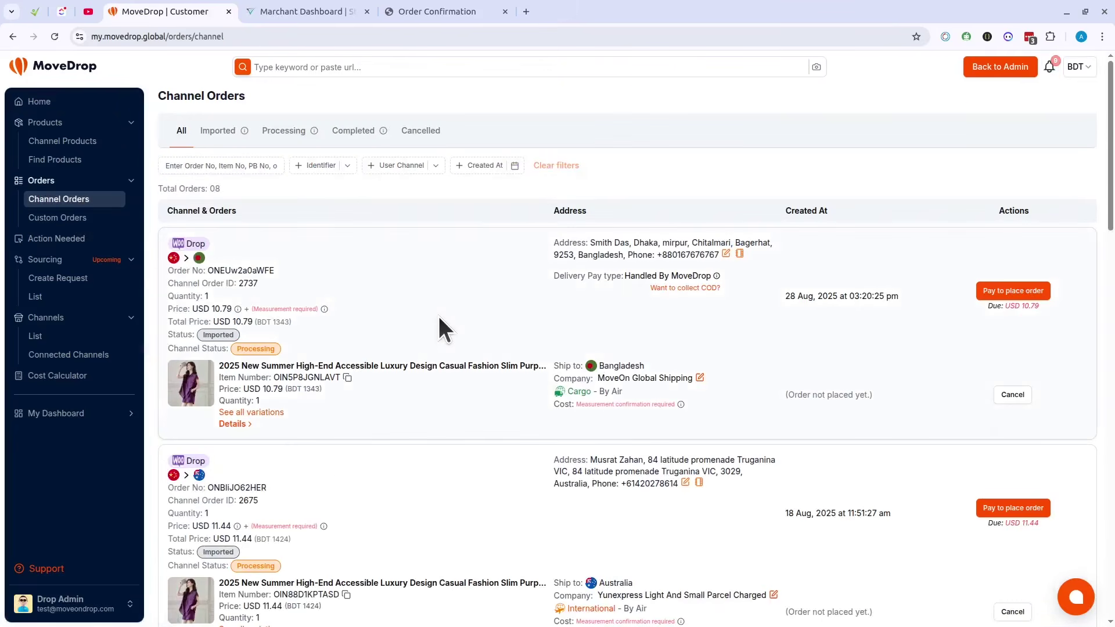
pyautogui.scroll(-7, 439, 319)
pyautogui.scroll(7, 437, 314)
pyautogui.click(276, 130)
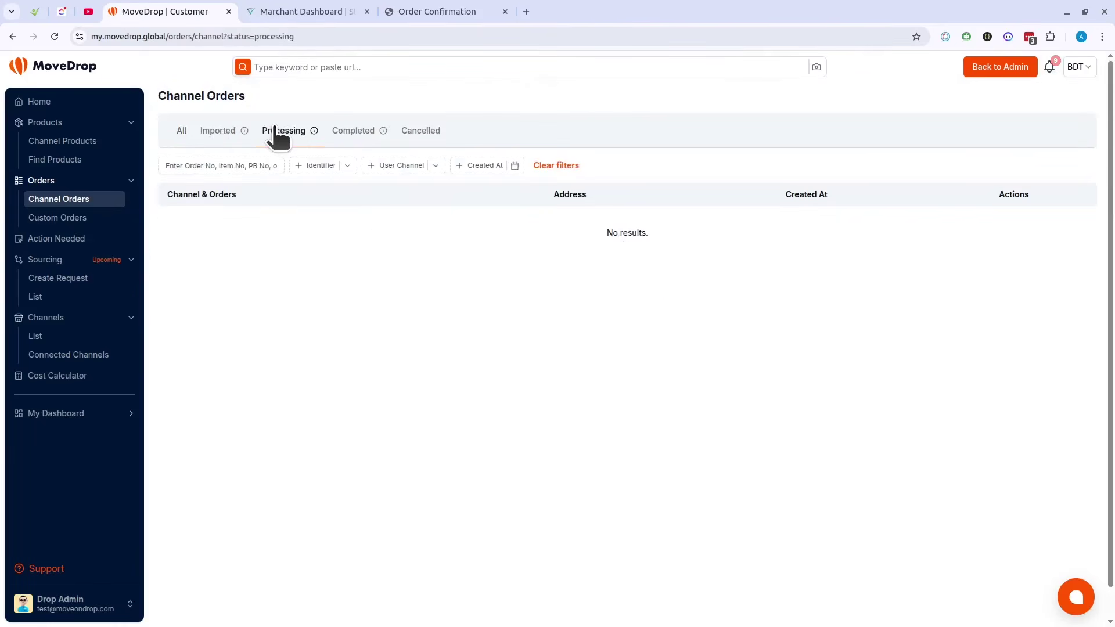
pyautogui.click(352, 133)
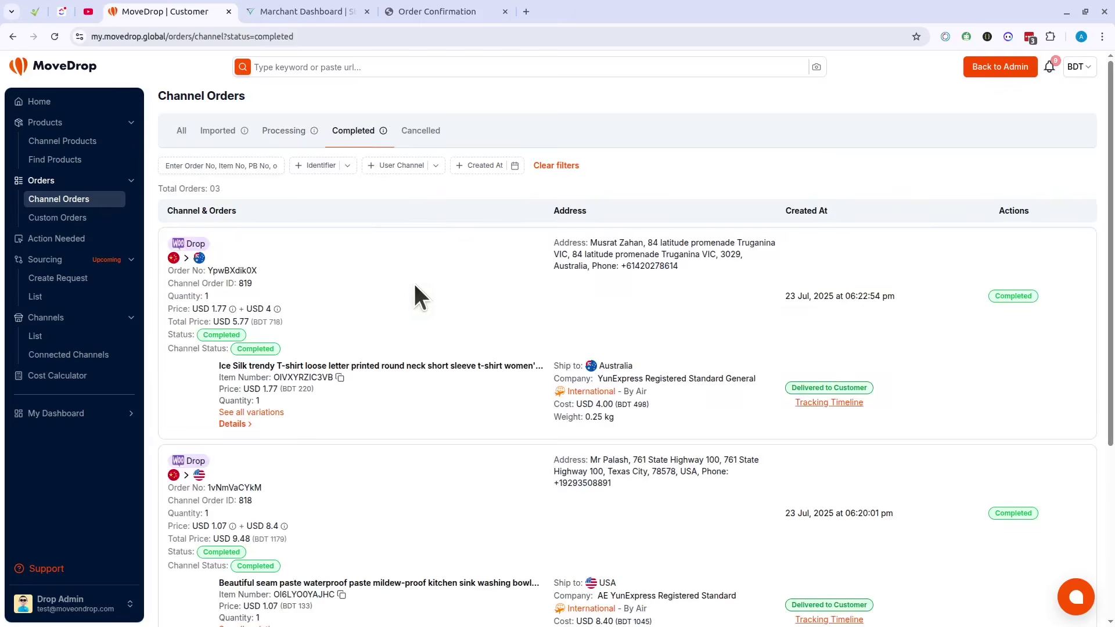
pyautogui.scroll(-4, 430, 303)
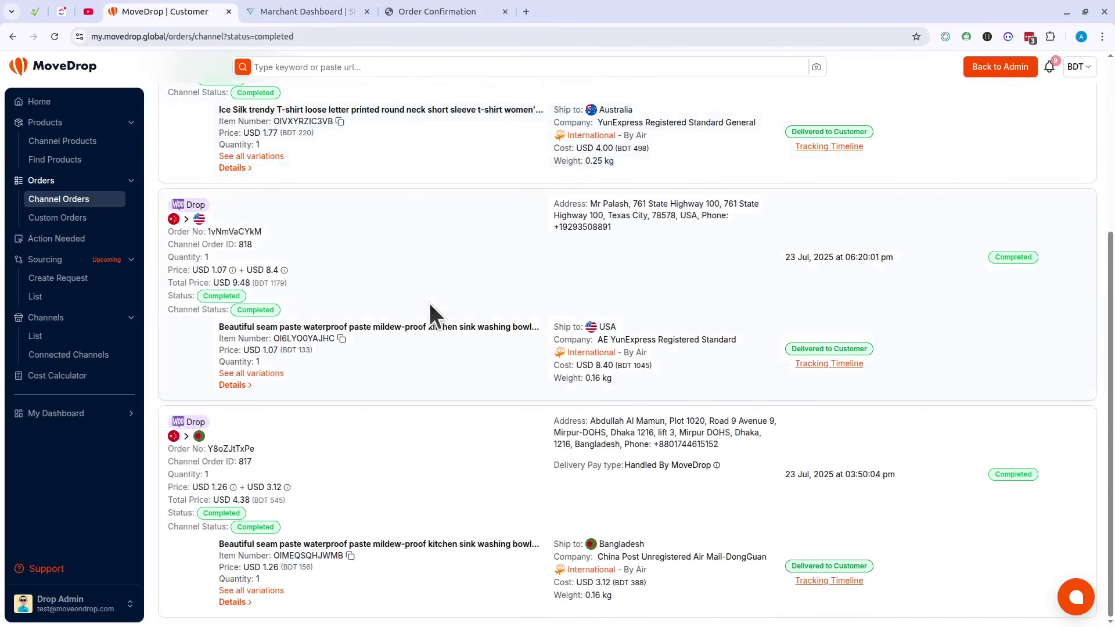
pyautogui.scroll(4, 430, 302)
pyautogui.scroll(-4, 430, 302)
pyautogui.scroll(4, 430, 303)
pyautogui.scroll(-3, 495, 354)
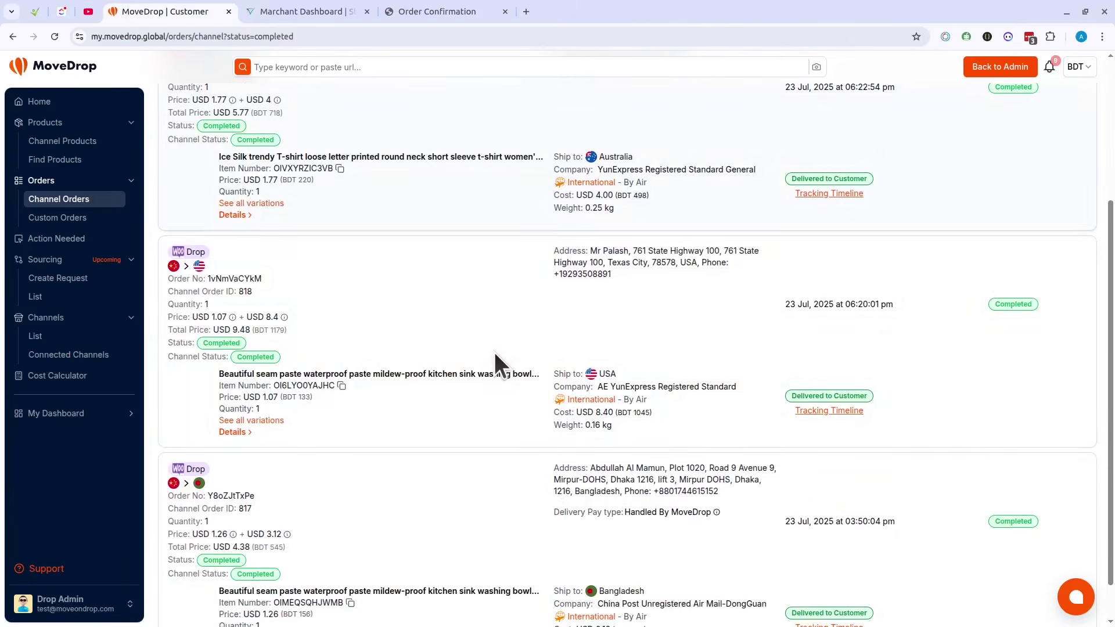
pyautogui.scroll(1, 493, 352)
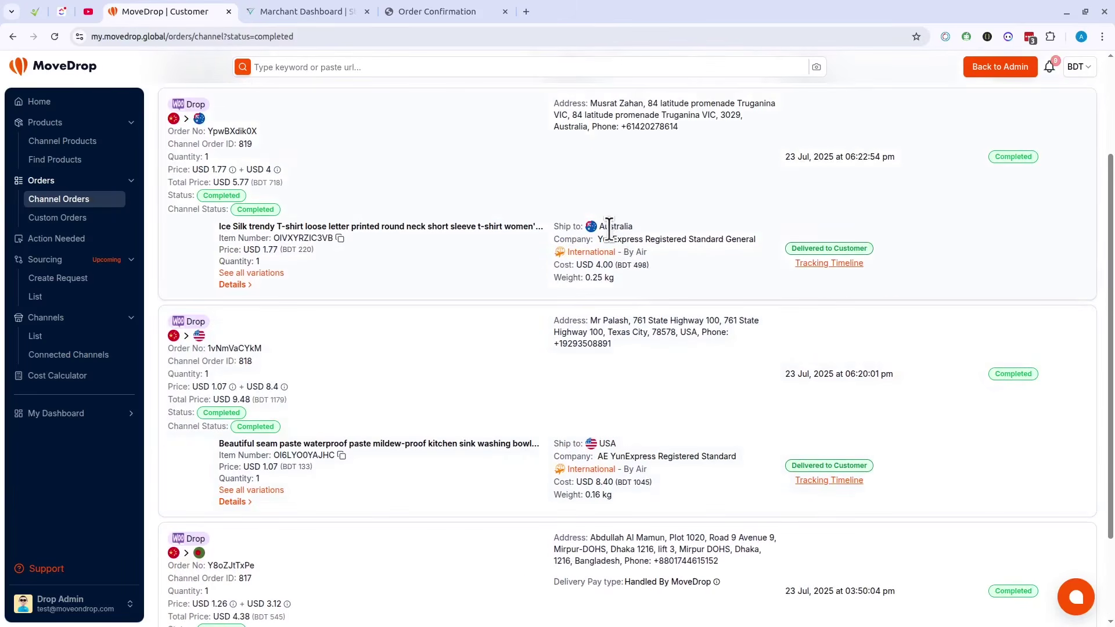
pyautogui.scroll(-2, 697, 314)
pyautogui.scroll(3, 701, 324)
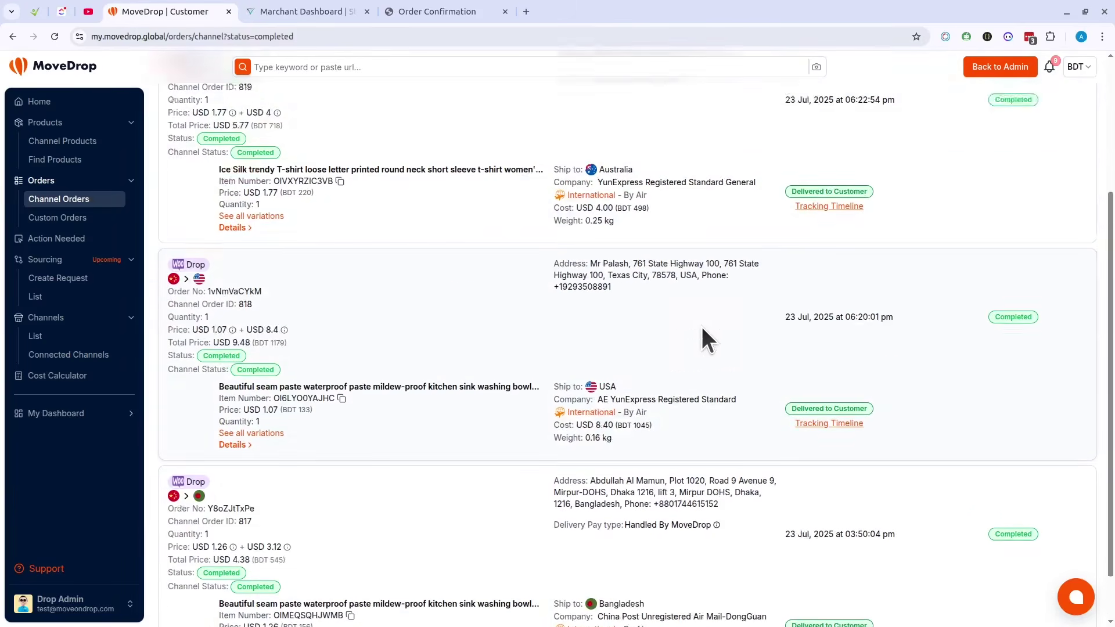
# Step: Highlight the shipping company on each of the three delivered orders
pyautogui.moveTo(598, 262); pyautogui.dragTo(756, 262)
pyautogui.click(653, 428)
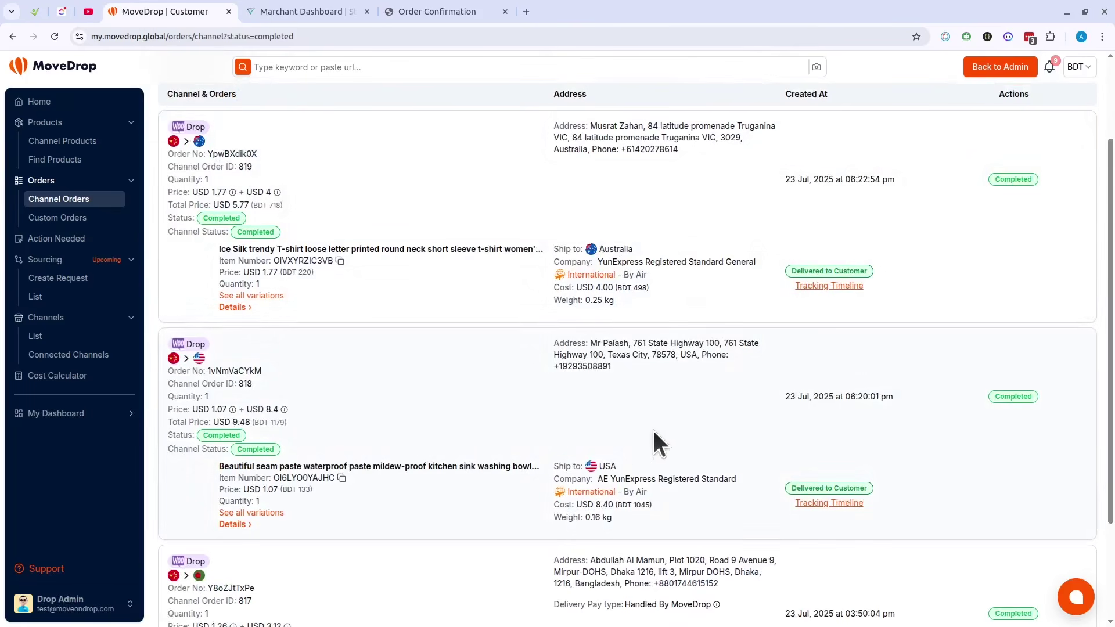
pyautogui.scroll(-2, 637, 421)
pyautogui.moveTo(597, 340); pyautogui.dragTo(732, 340)
pyautogui.click(645, 511)
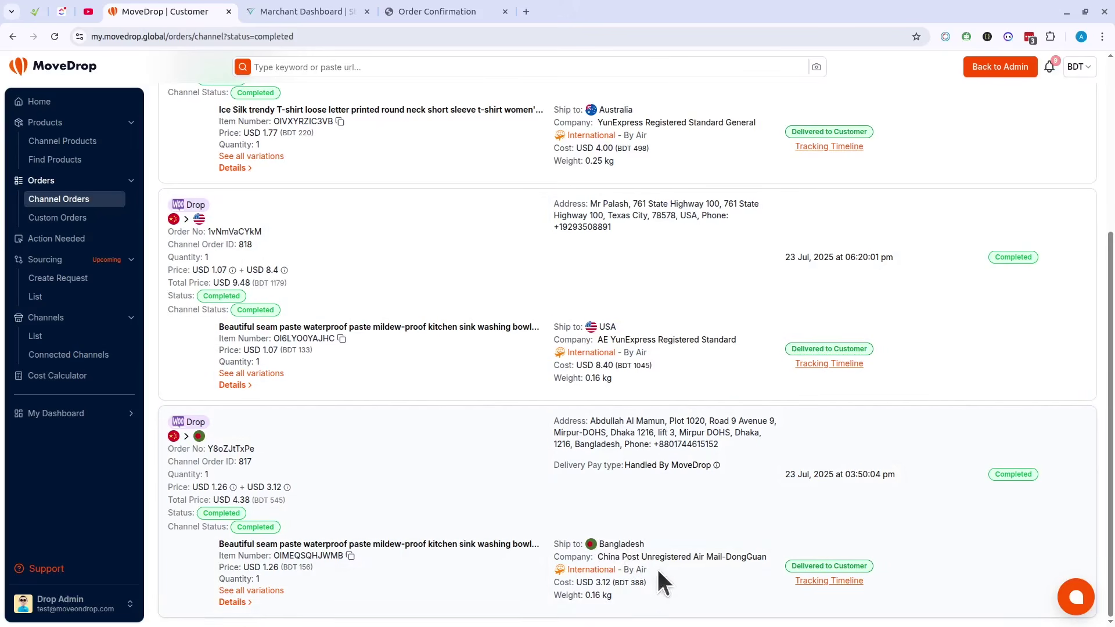
pyautogui.moveTo(601, 560); pyautogui.dragTo(730, 559)
pyautogui.click(753, 516)
# Step: Review and close the Bangladesh order's tracking timeline
pyautogui.click(829, 581)
pyautogui.scroll(-10, 581, 477)
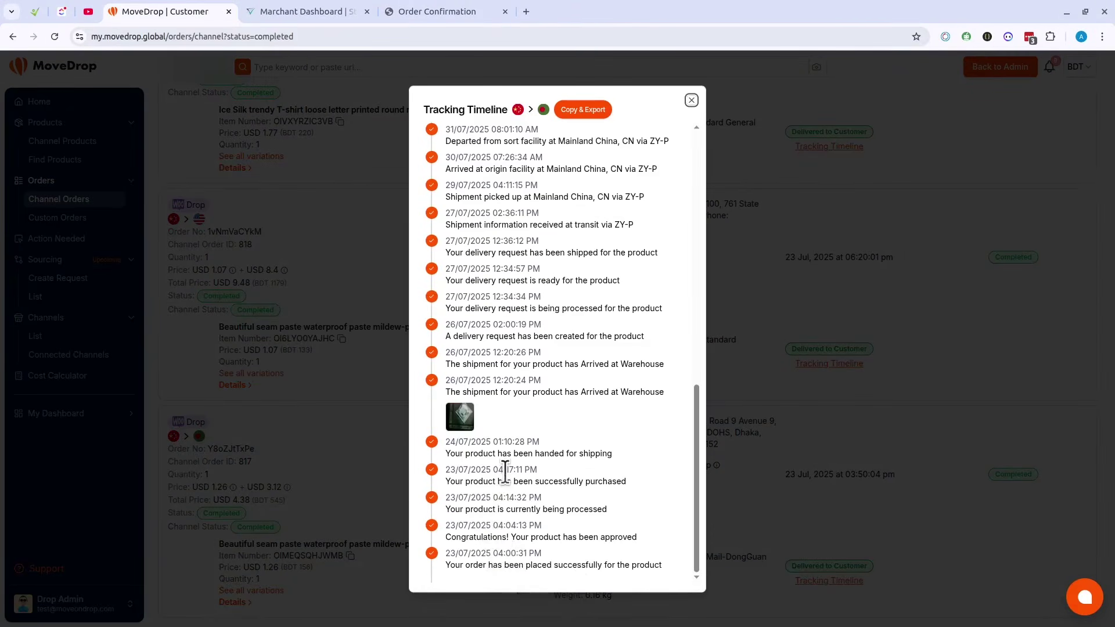
pyautogui.scroll(10, 505, 474)
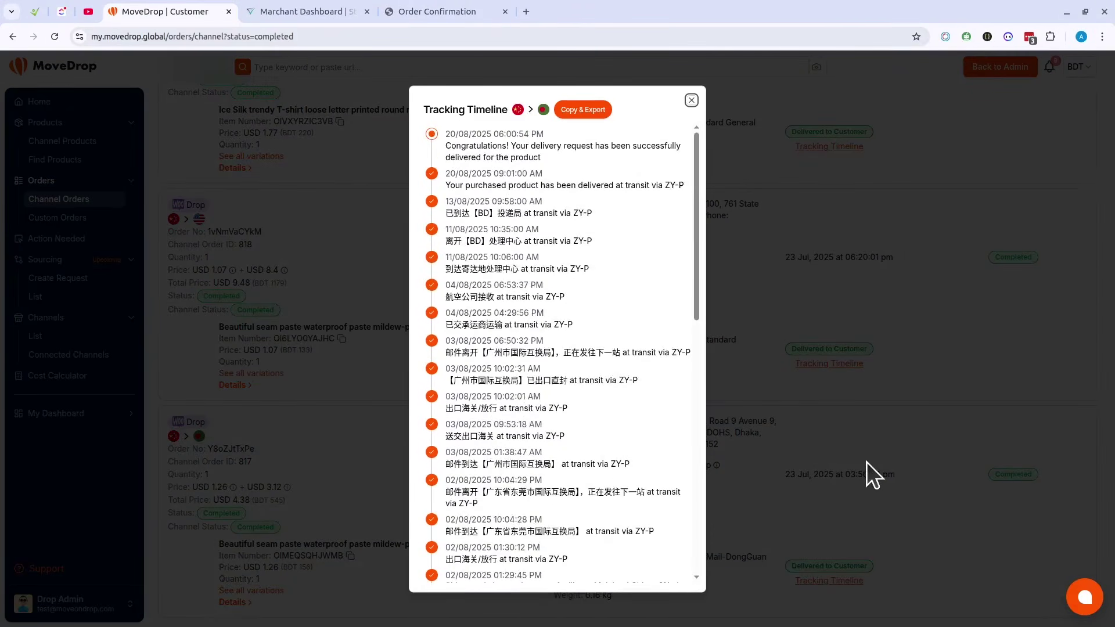
pyautogui.click(867, 462)
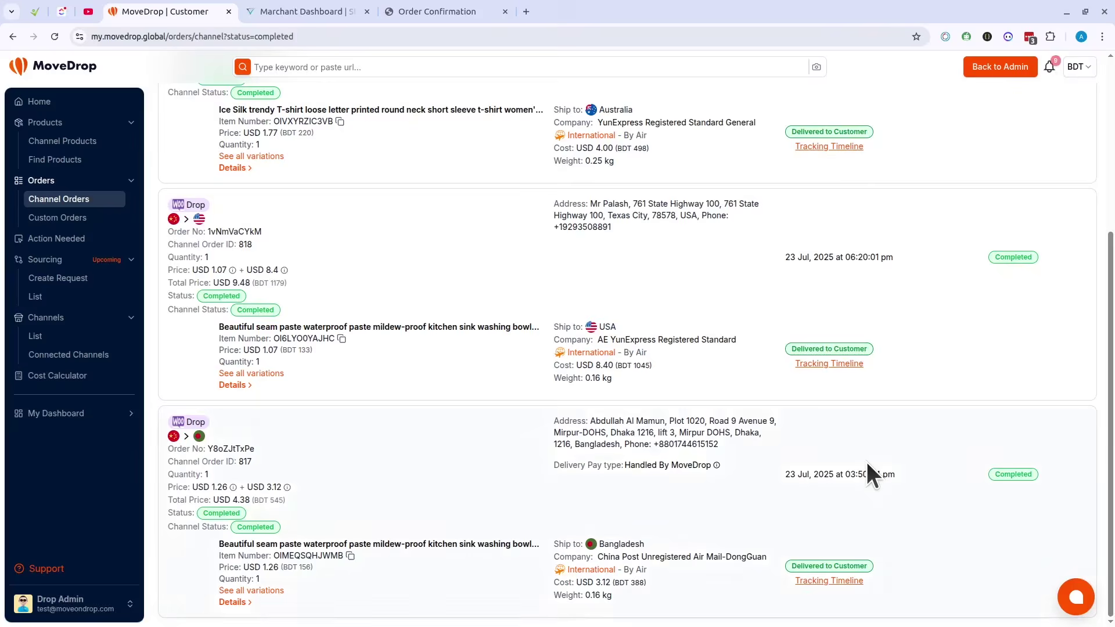
# Step: Review the US-bound order's tracking timeline, then close it to return to completed orders
pyautogui.click(830, 364)
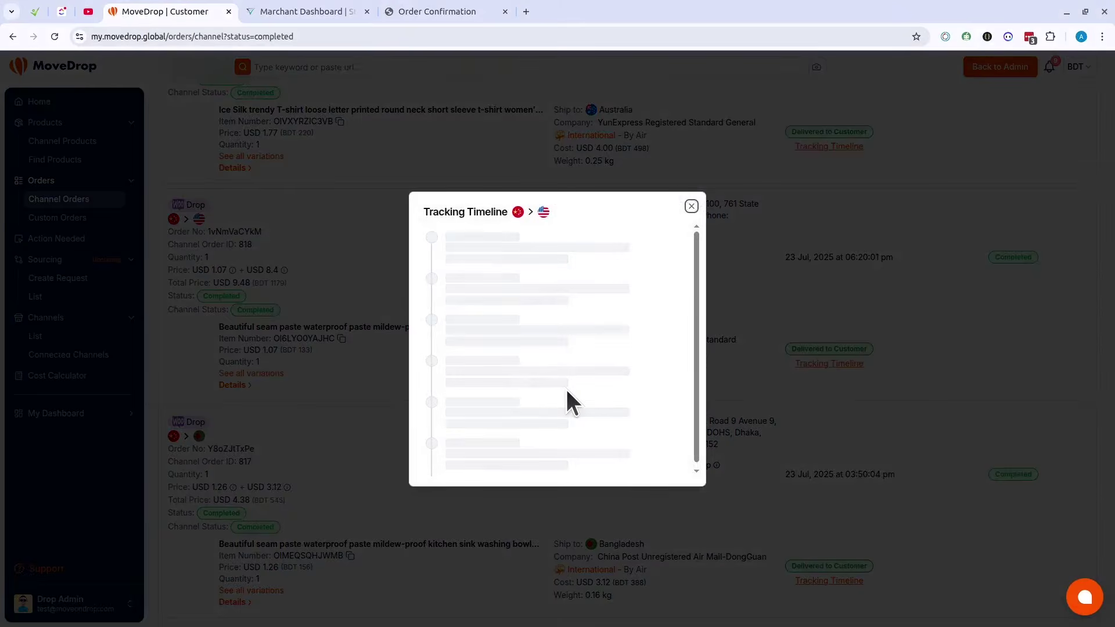
pyautogui.scroll(-10, 565, 386)
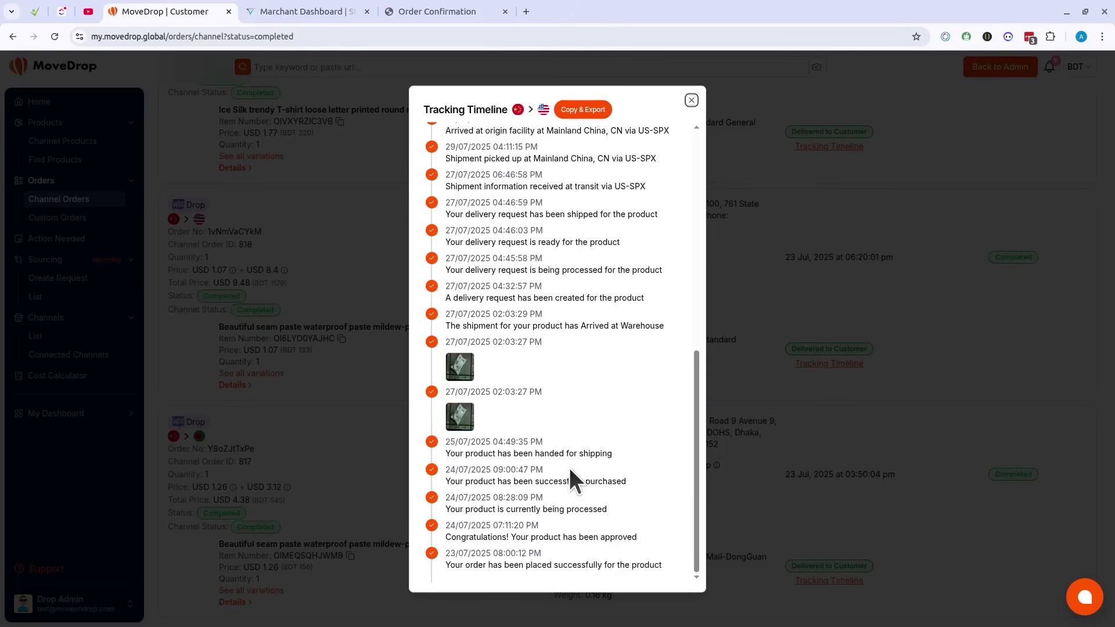
pyautogui.scroll(1, 581, 418)
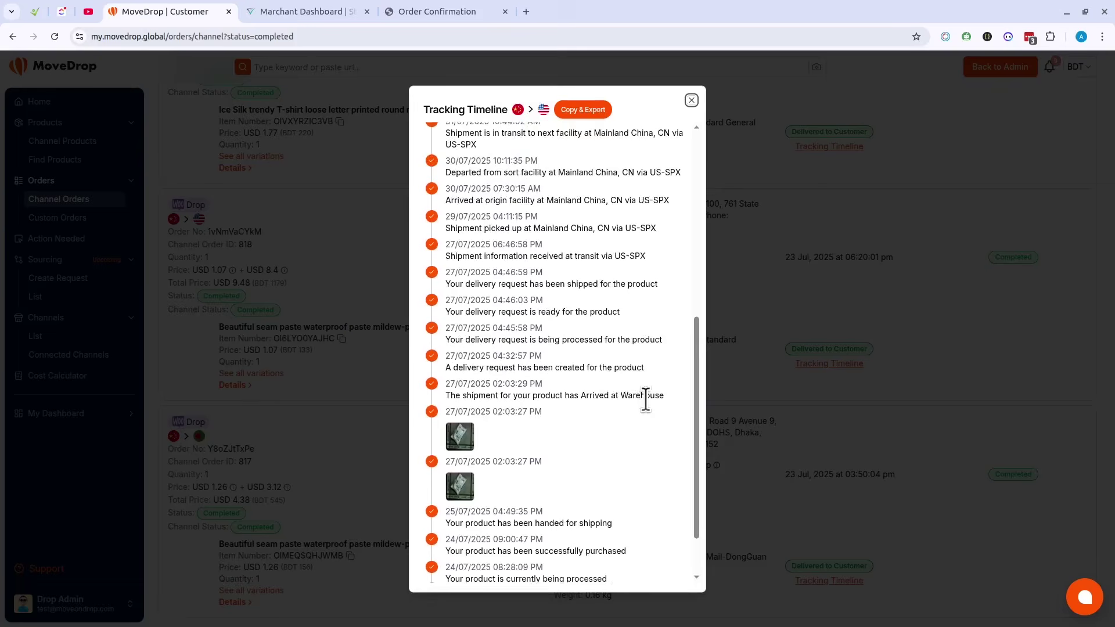
pyautogui.scroll(3, 614, 370)
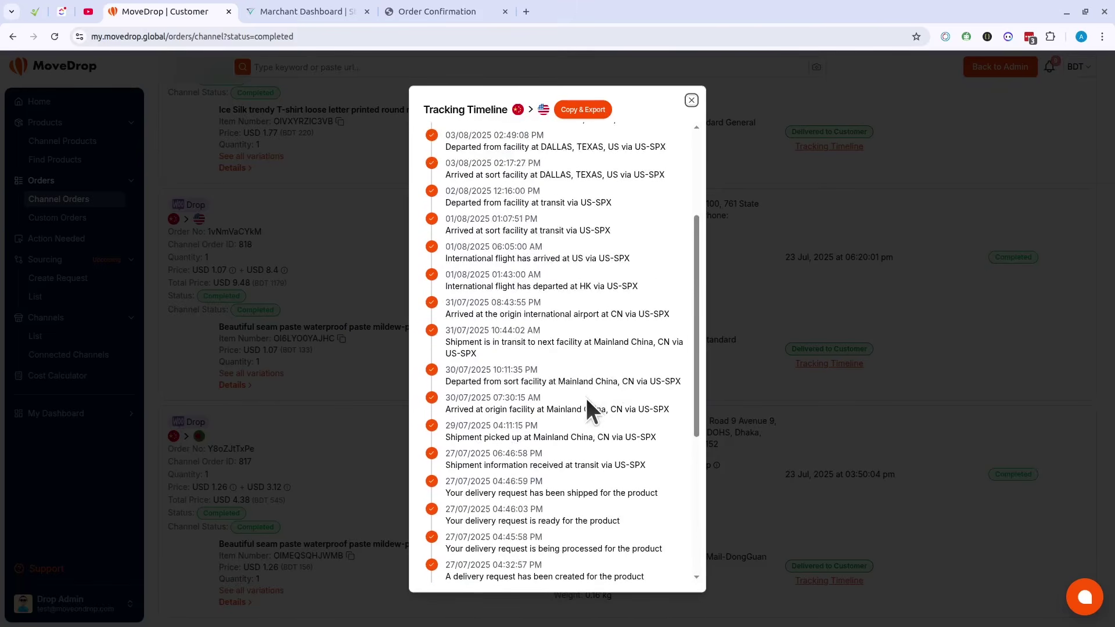
pyautogui.scroll(3, 586, 400)
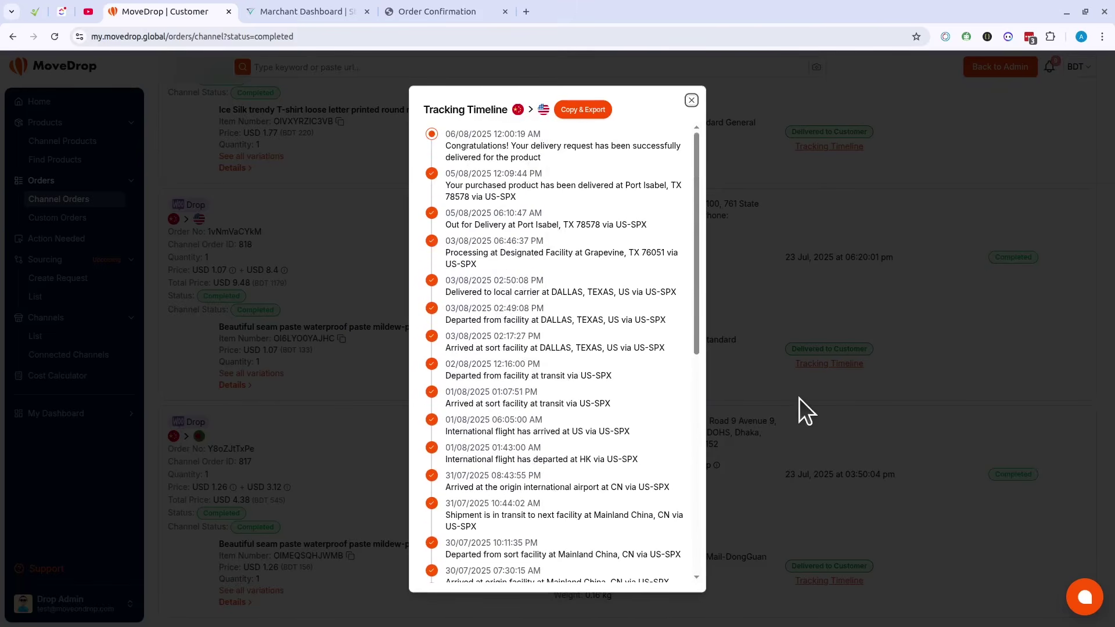
pyautogui.click(799, 398)
pyautogui.click(821, 365)
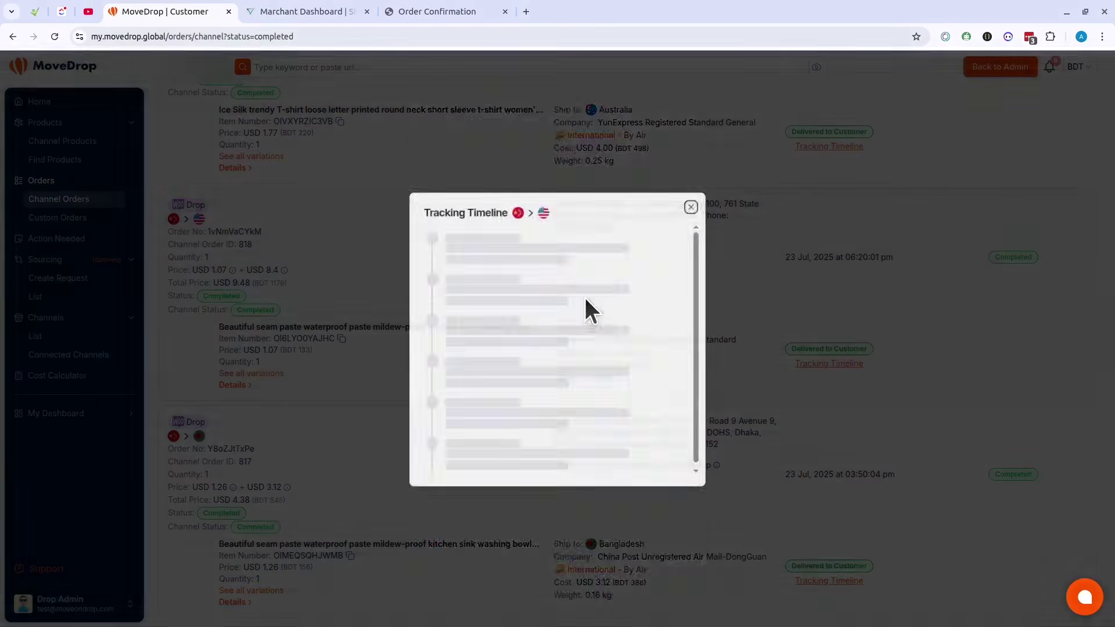
pyautogui.scroll(-7, 598, 249)
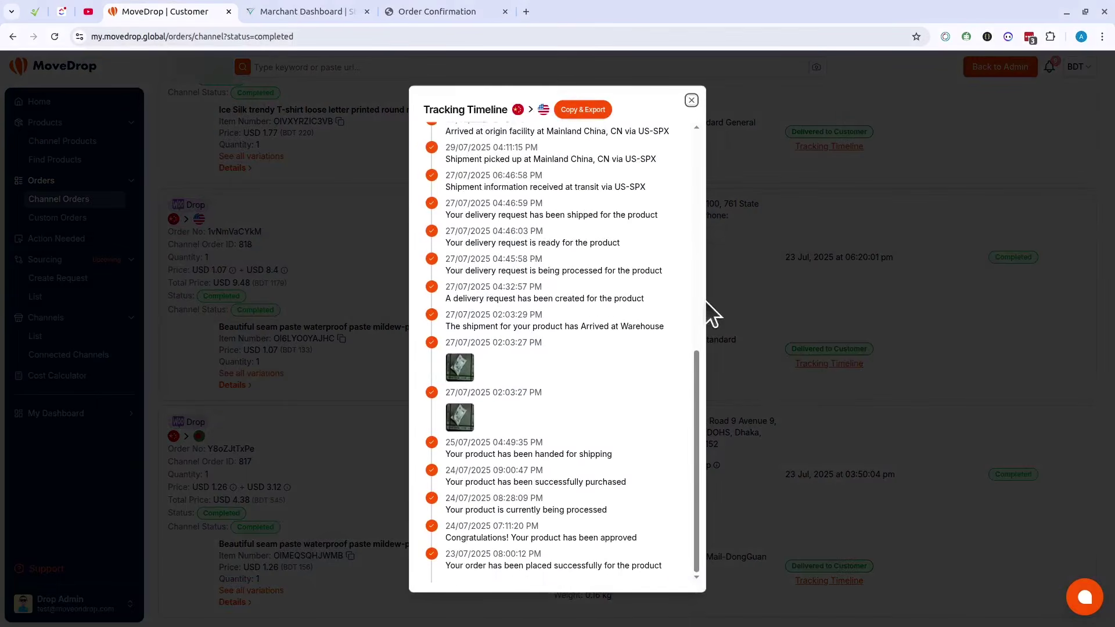
pyautogui.click(817, 312)
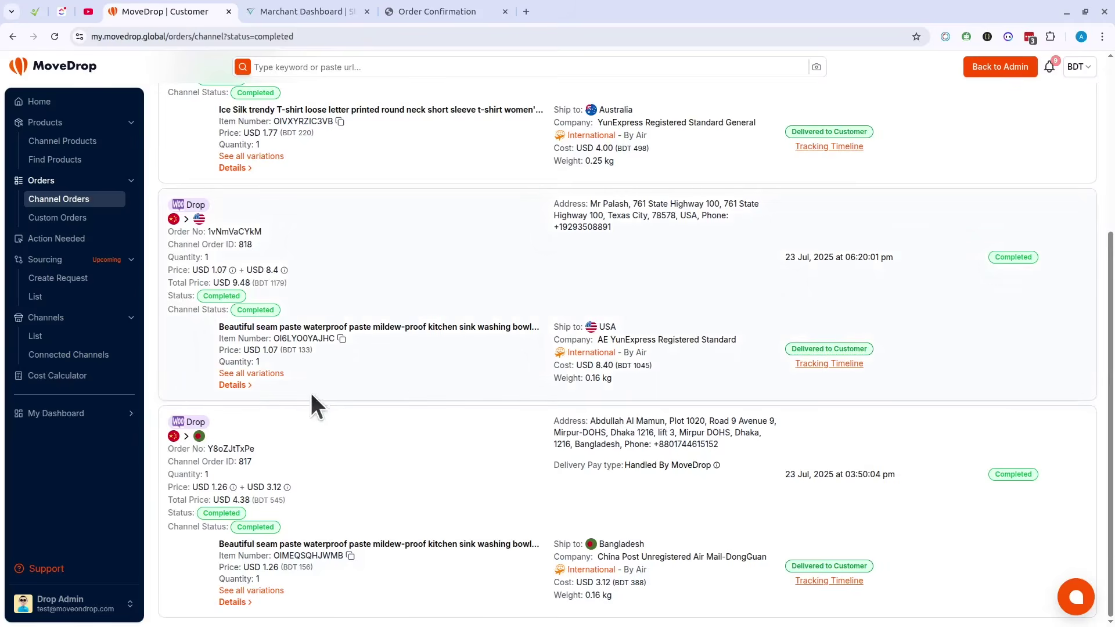
pyautogui.click(231, 386)
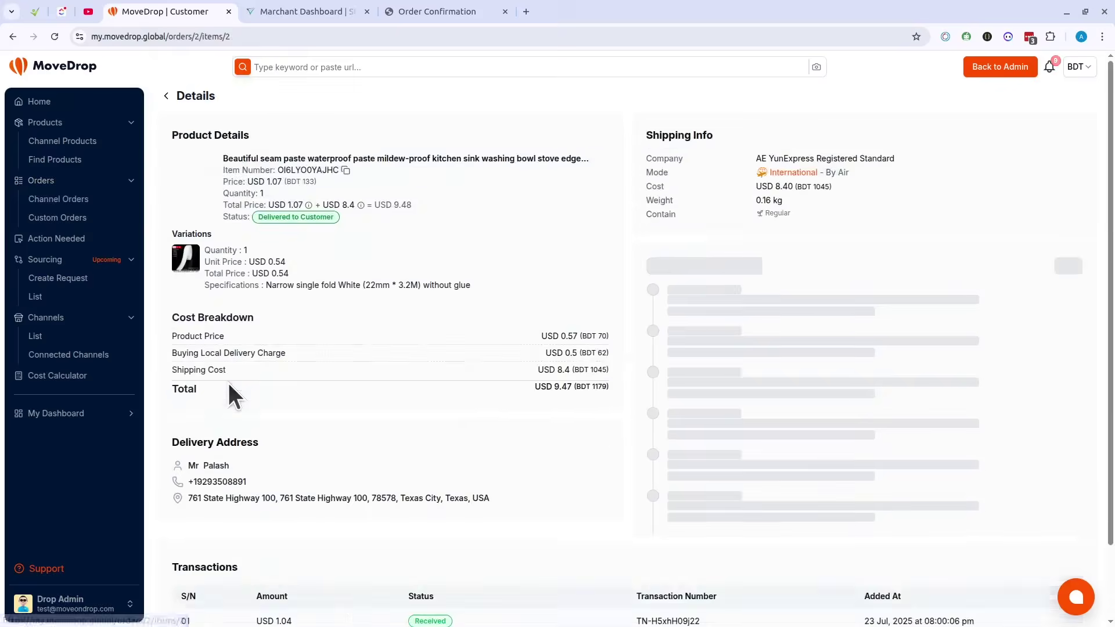
pyautogui.moveTo(172, 335); pyautogui.dragTo(185, 337)
pyautogui.moveTo(287, 350); pyautogui.dragTo(605, 326)
pyautogui.click(818, 219)
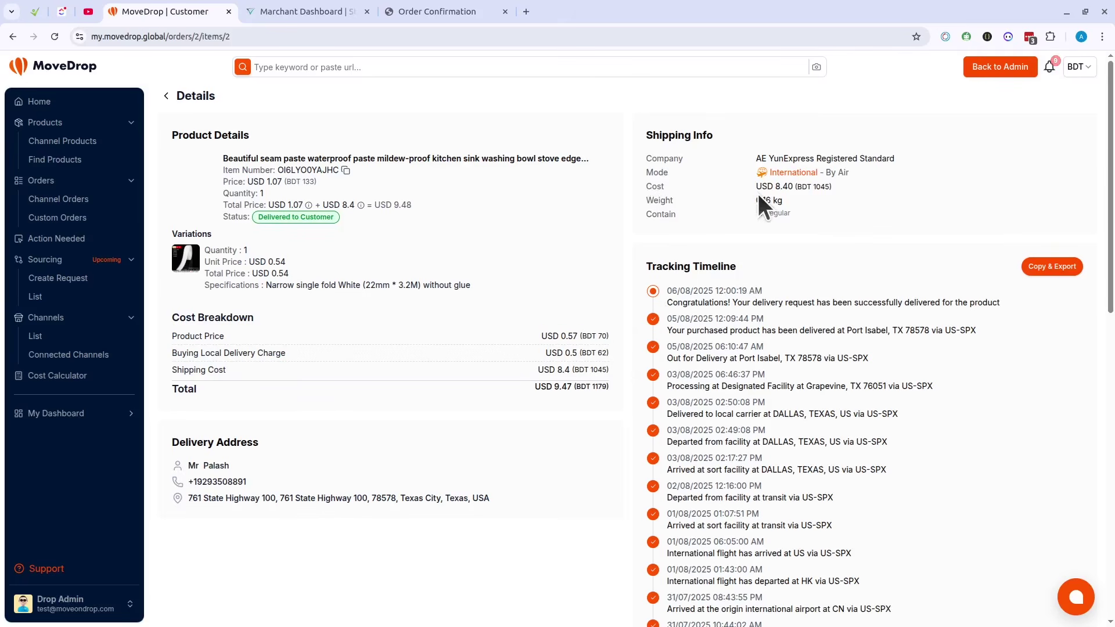
pyautogui.moveTo(757, 201); pyautogui.dragTo(860, 185)
pyautogui.click(912, 179)
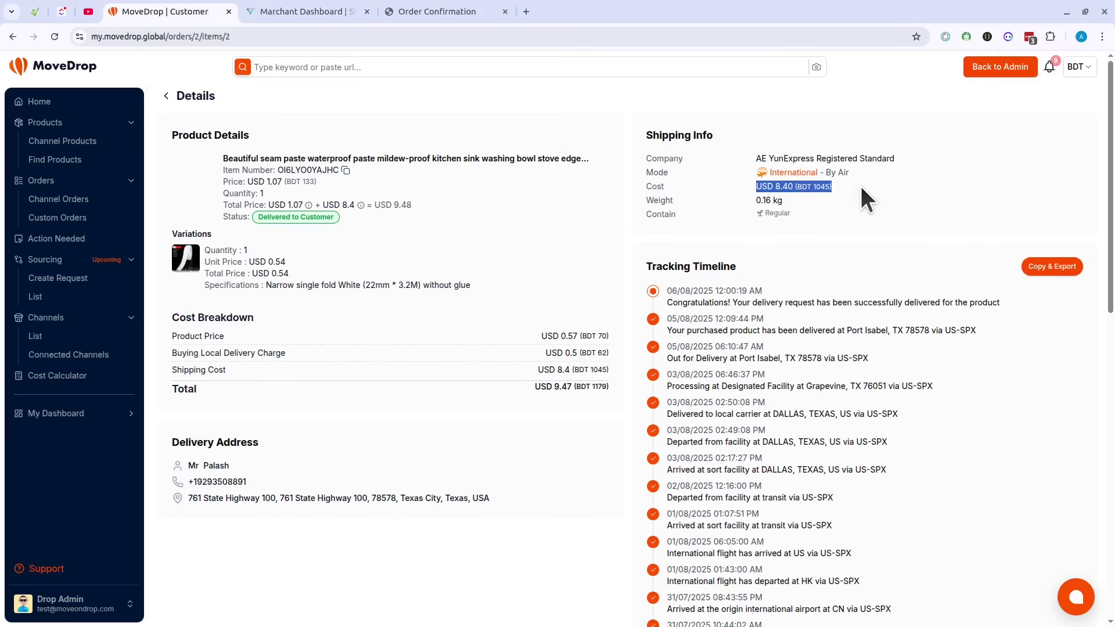
pyautogui.click(400, 325)
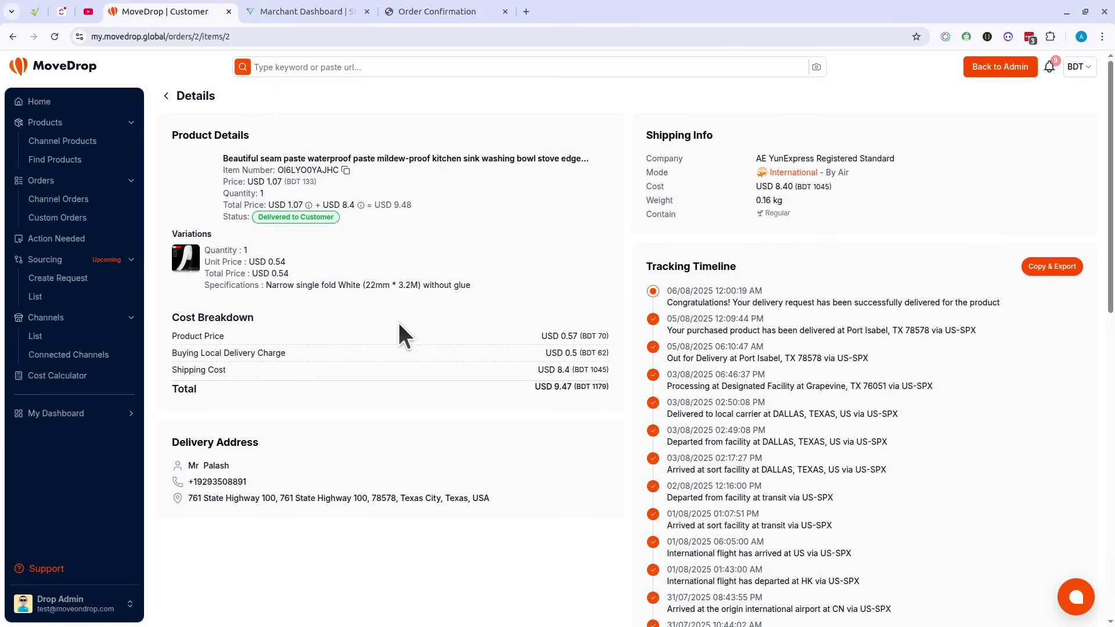
pyautogui.moveTo(223, 203); pyautogui.dragTo(443, 201)
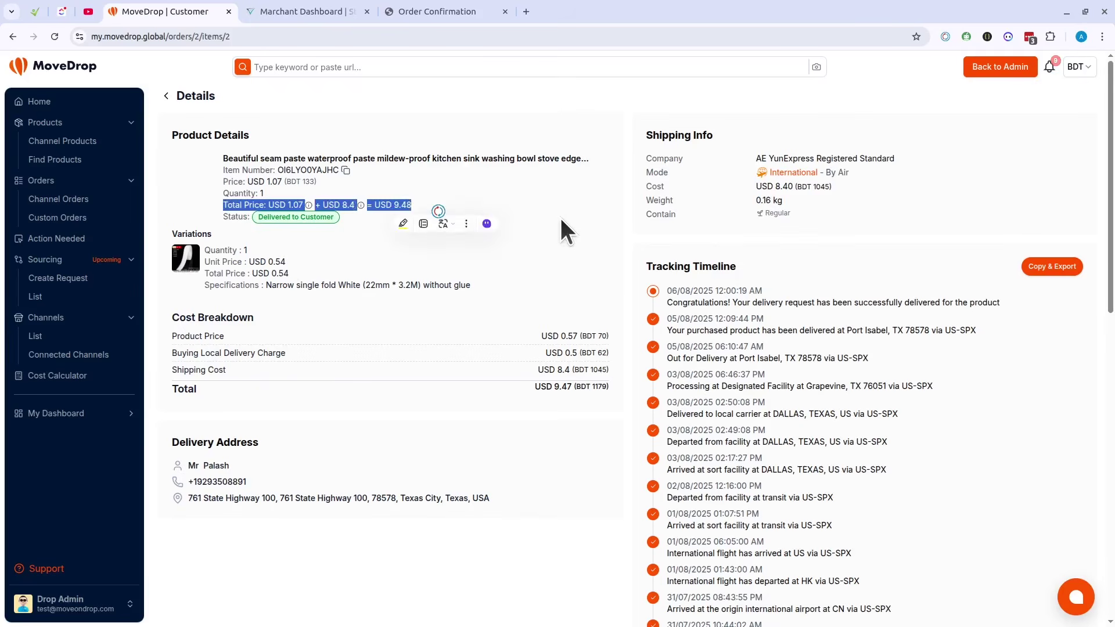
pyautogui.click(250, 201)
pyautogui.moveTo(224, 187); pyautogui.dragTo(334, 184)
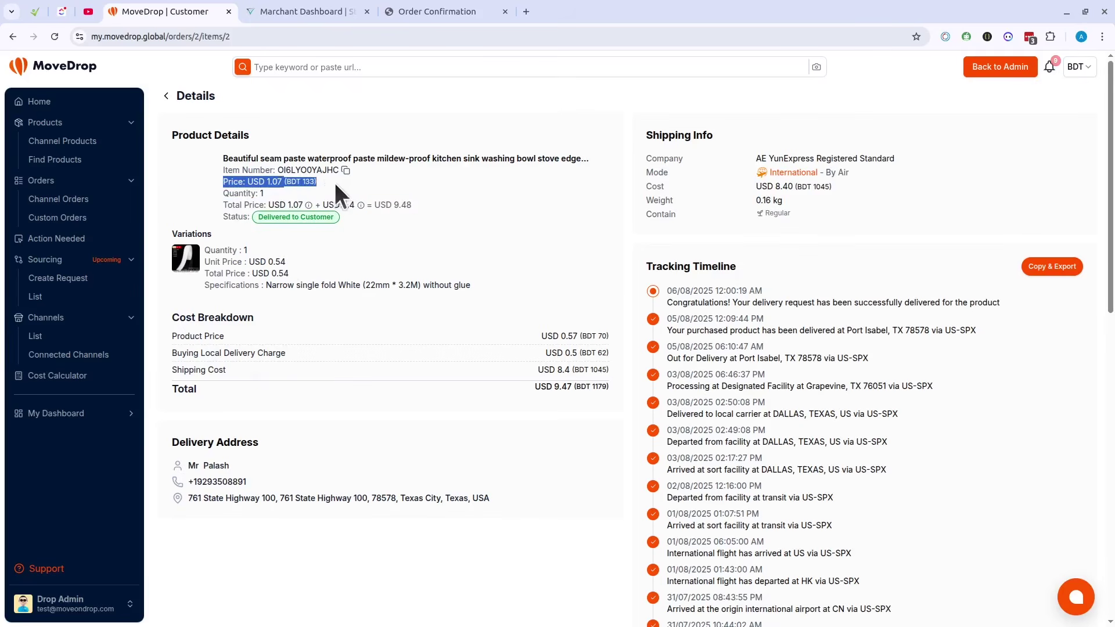
pyautogui.click(294, 384)
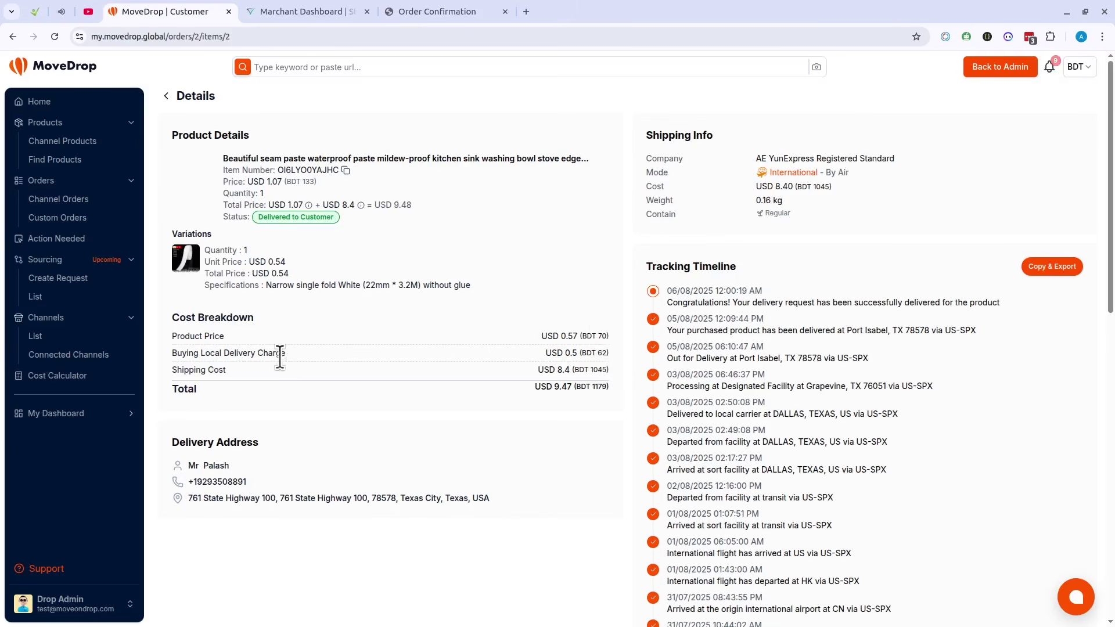
pyautogui.moveTo(169, 373); pyautogui.dragTo(647, 379)
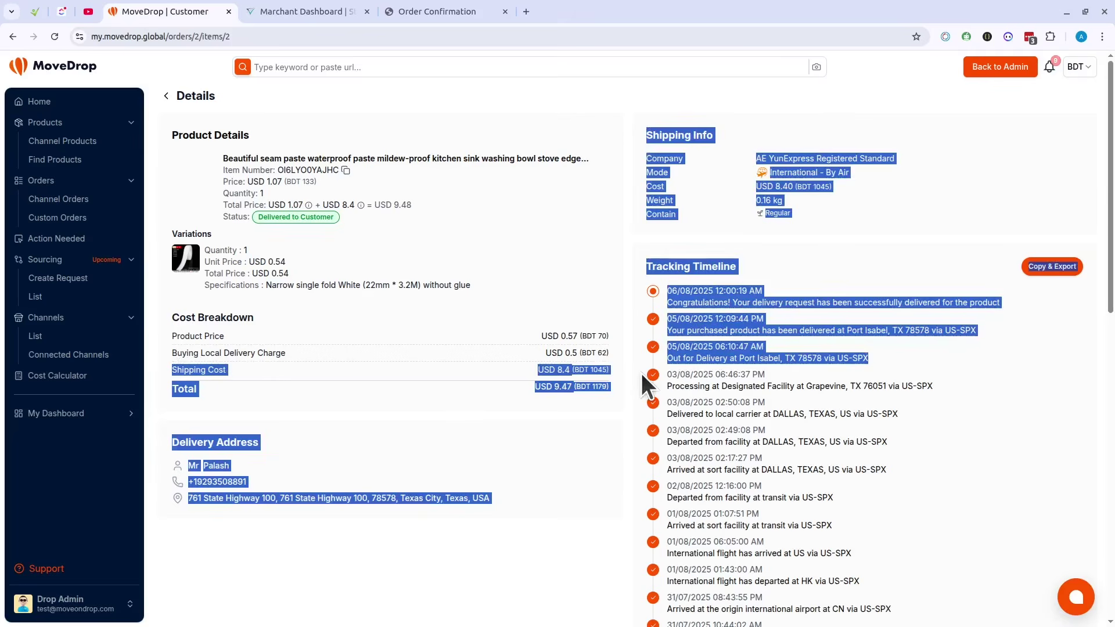
pyautogui.click(541, 369)
pyautogui.moveTo(539, 393); pyautogui.dragTo(613, 394)
pyautogui.click(675, 266)
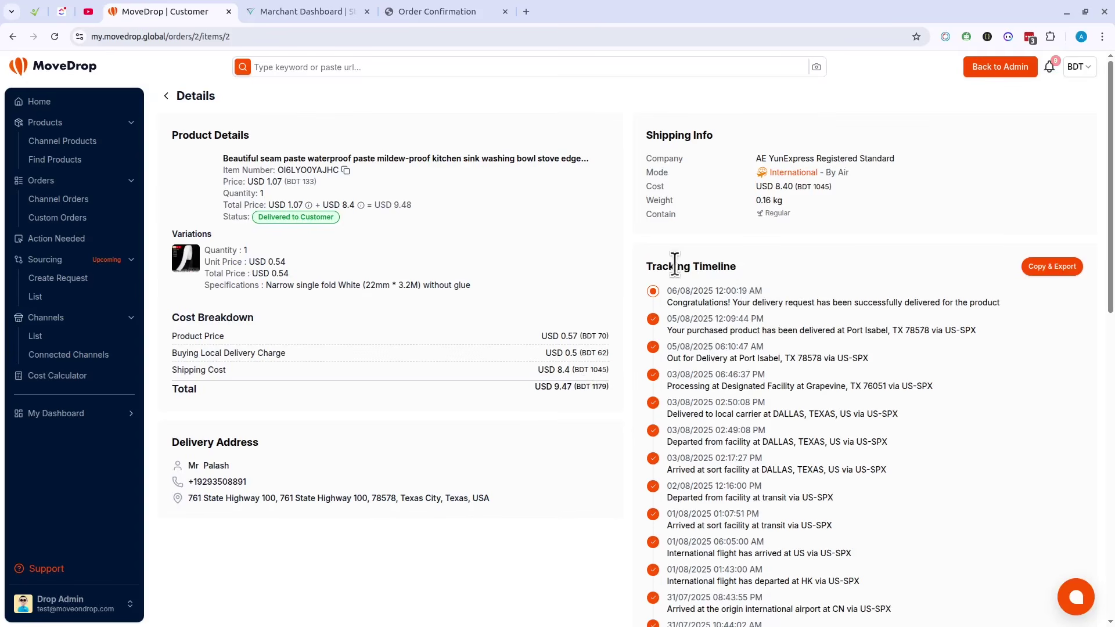
pyautogui.scroll(-12, 675, 266)
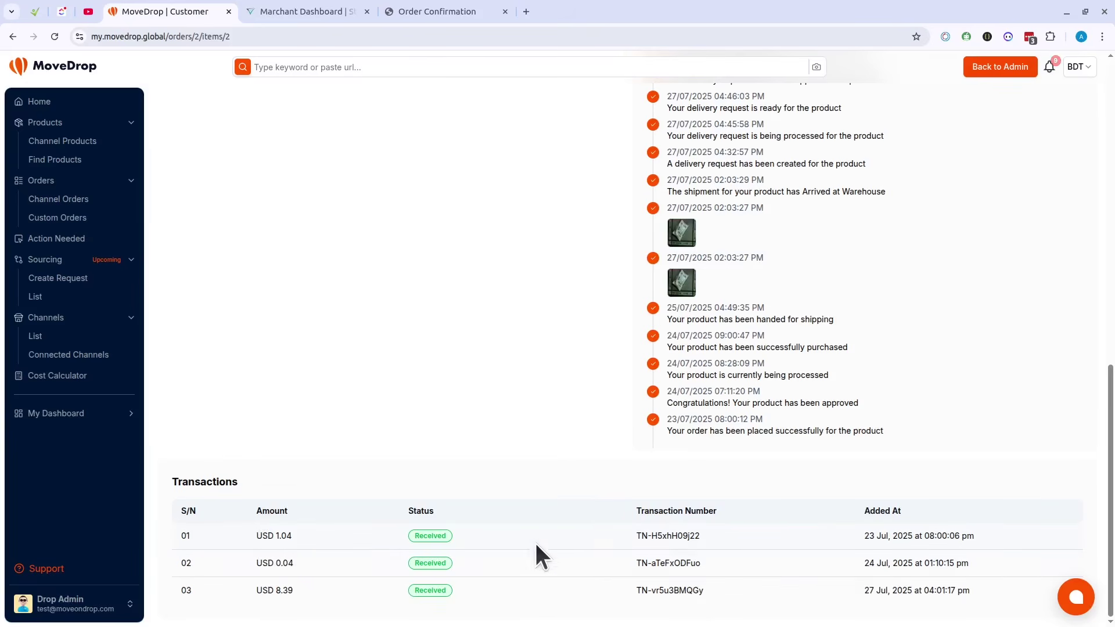
pyautogui.scroll(10, 517, 590)
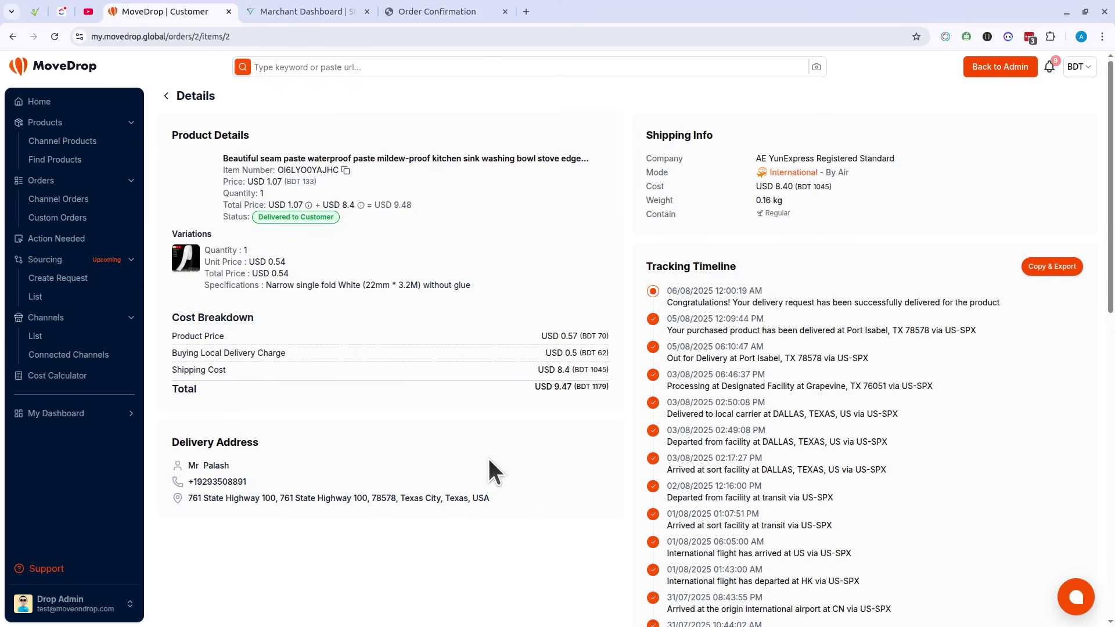
pyautogui.scroll(-10, 490, 460)
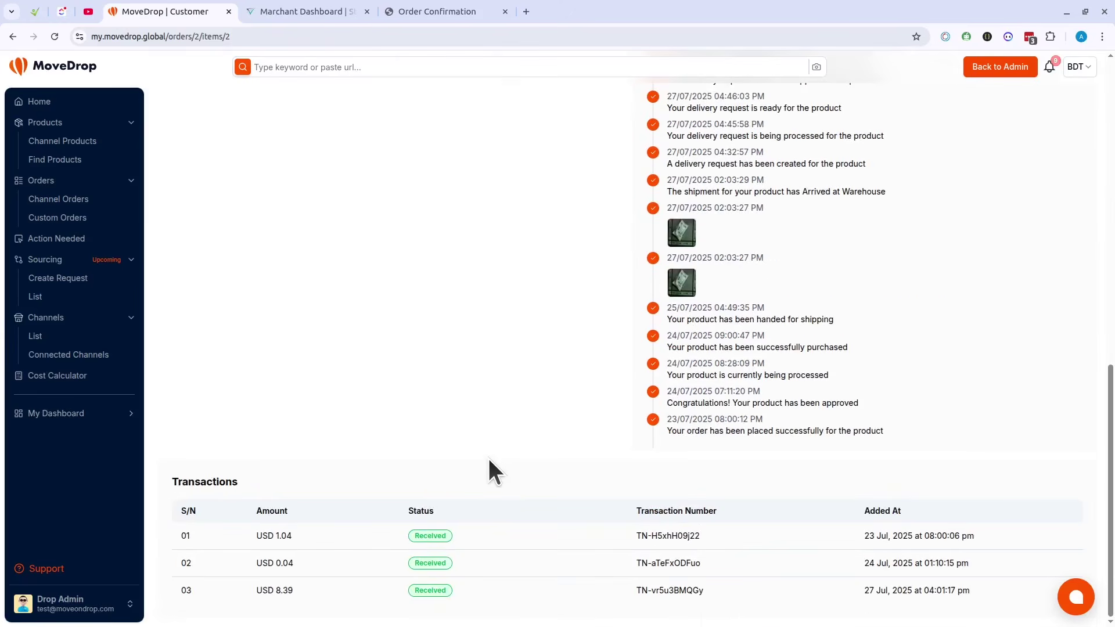
pyautogui.scroll(7, 489, 460)
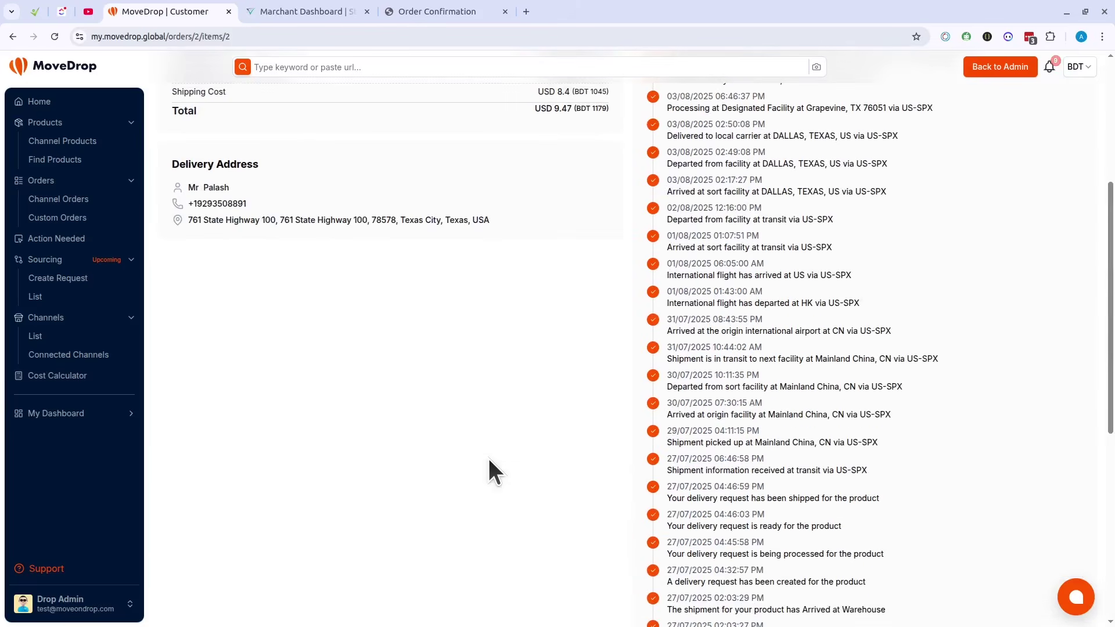
pyautogui.scroll(5, 494, 471)
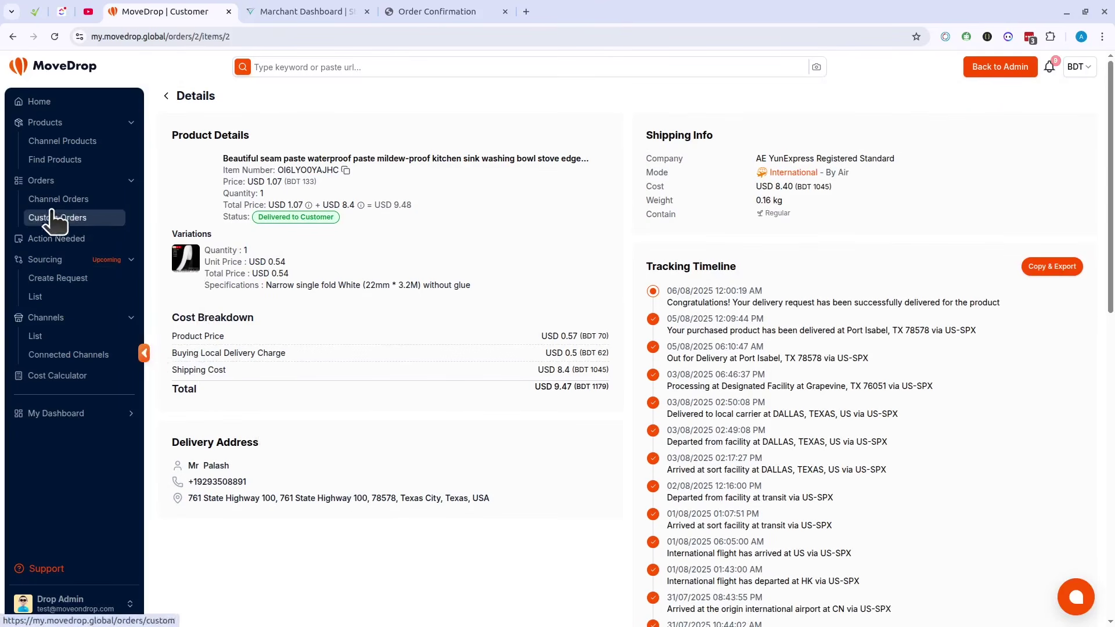
# Step: Visit the empty Action Needed page via Channel Orders, then check and dismiss notifications
pyautogui.click(77, 243)
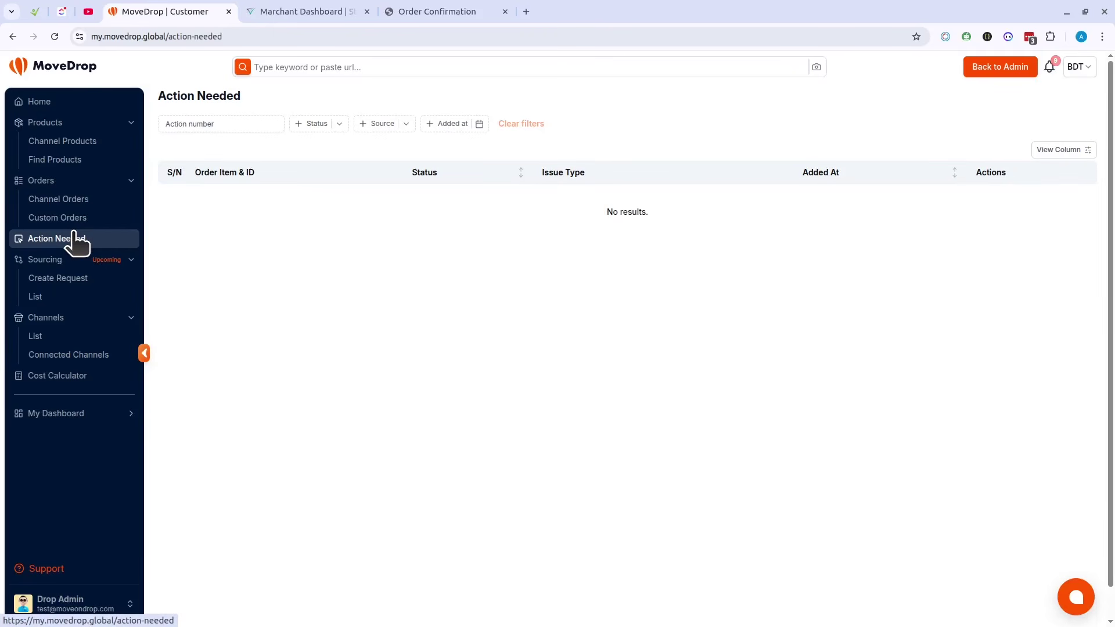
pyautogui.click(59, 200)
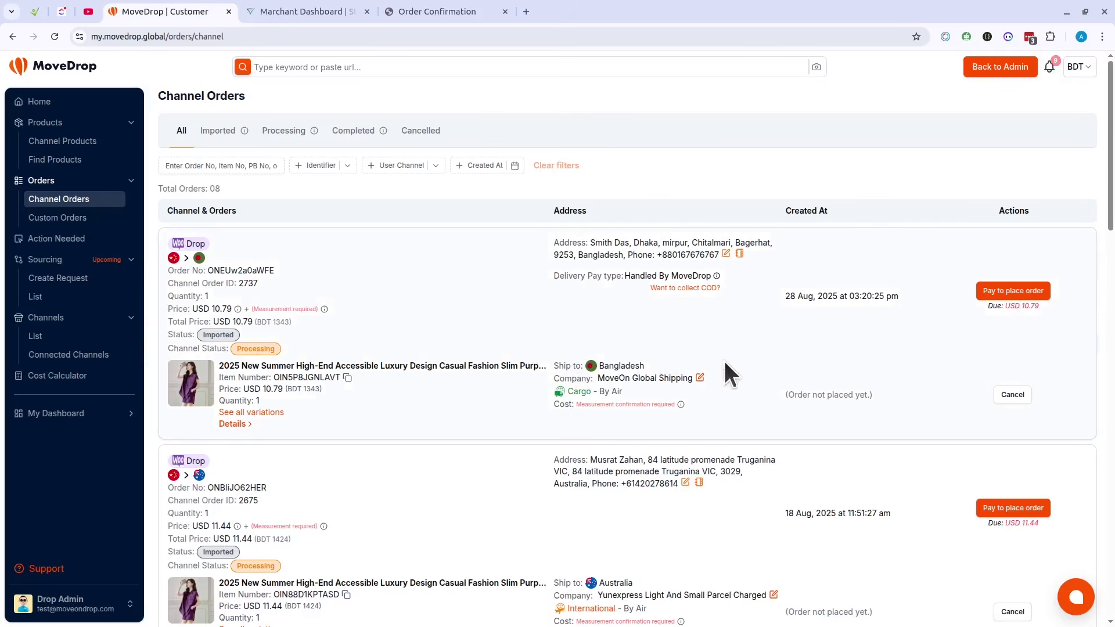
pyautogui.click(89, 239)
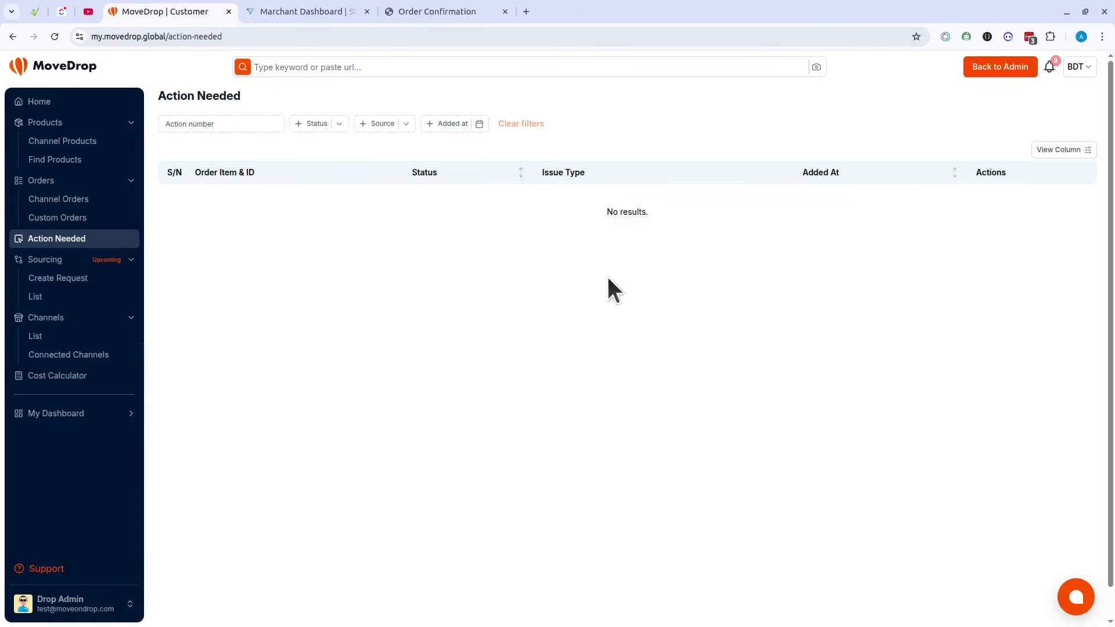
pyautogui.click(1051, 74)
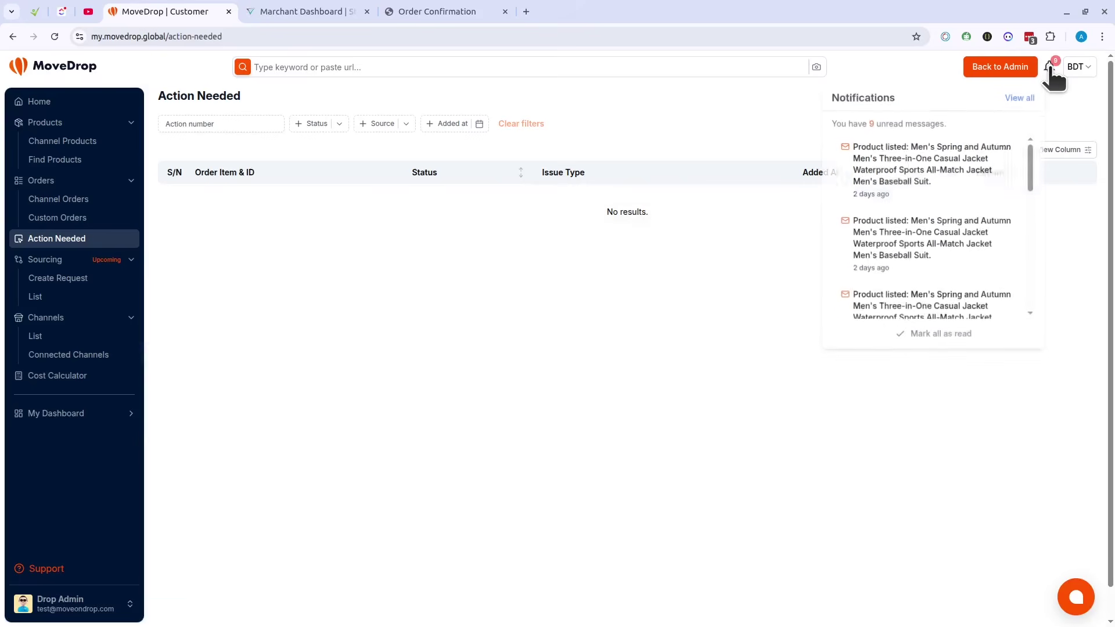
pyautogui.click(417, 282)
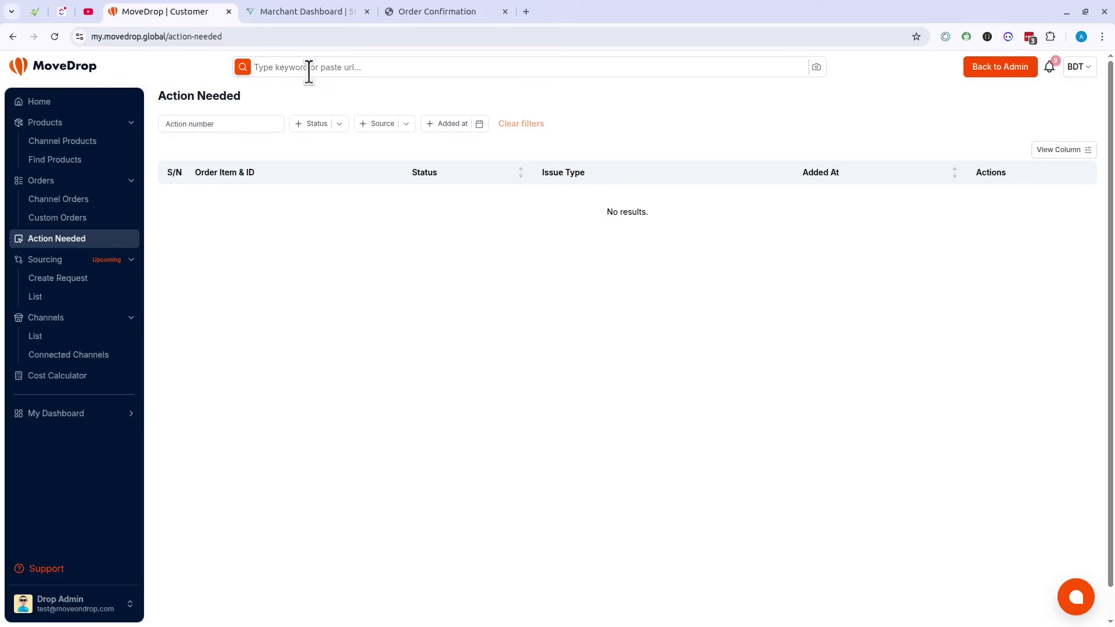
# Step: Glance over the new sourcing request form, then go through Channels and Connected Channels to the Cost Calculator
pyautogui.click(74, 280)
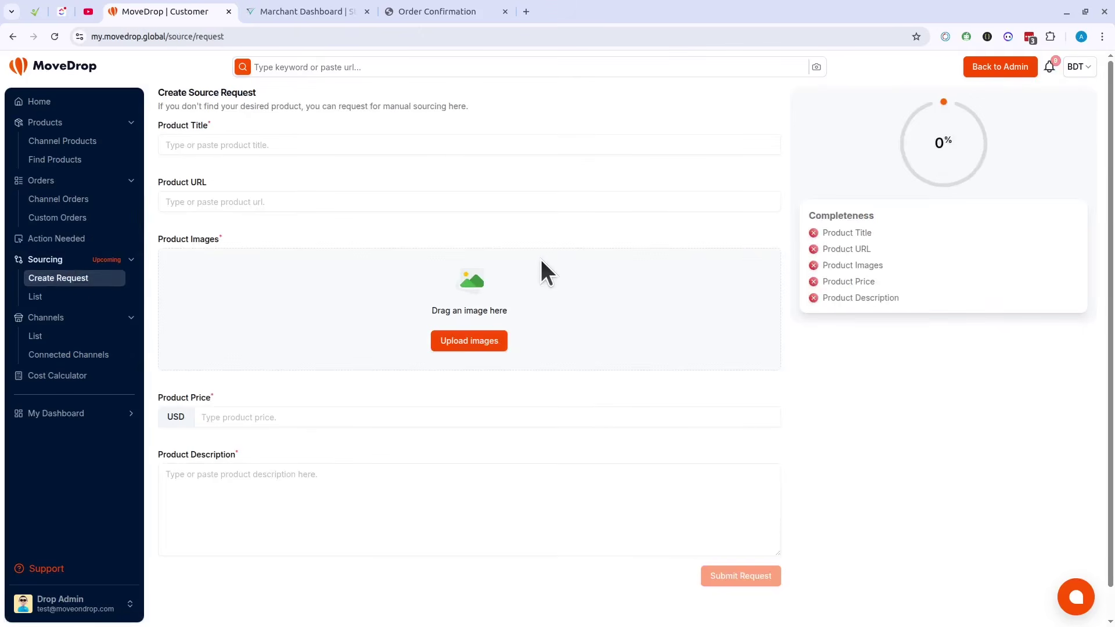
pyautogui.scroll(-1, 539, 256)
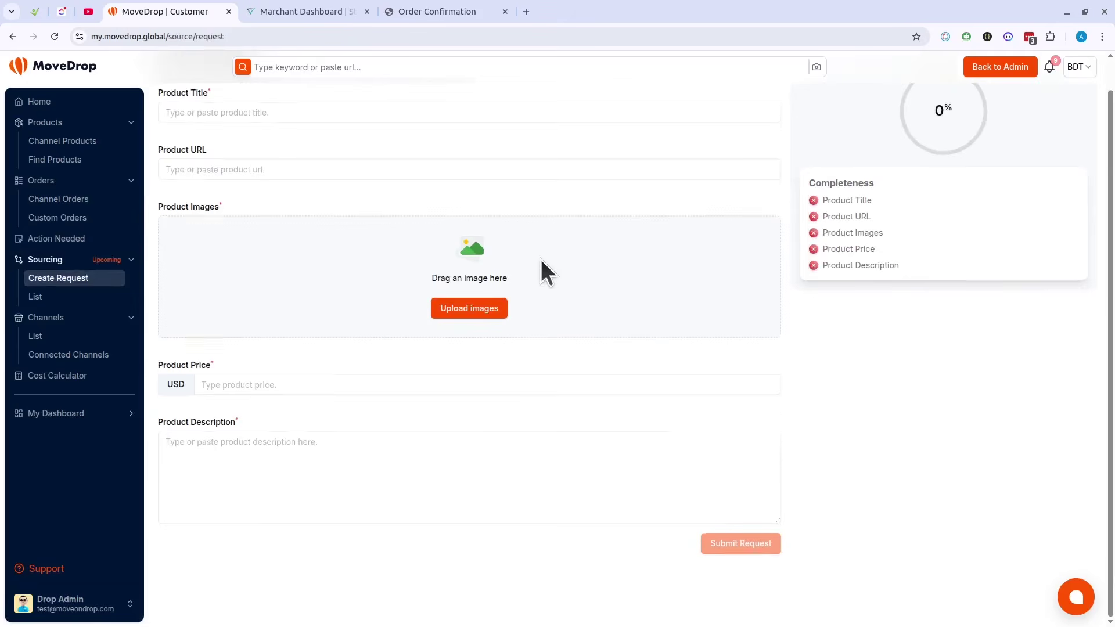
pyautogui.scroll(1, 540, 257)
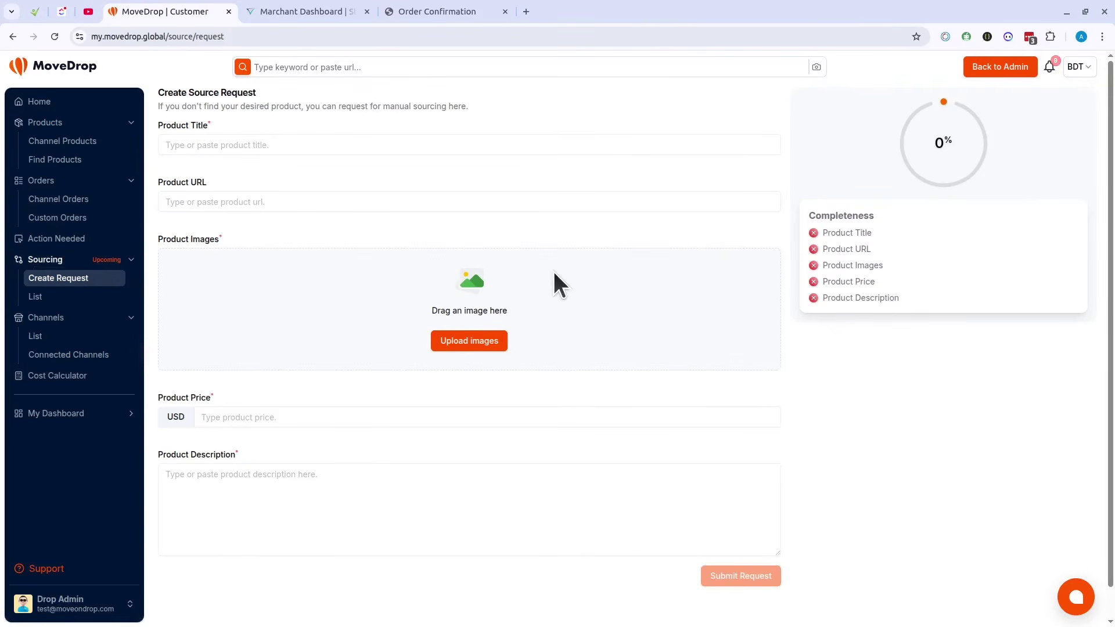
pyautogui.click(65, 337)
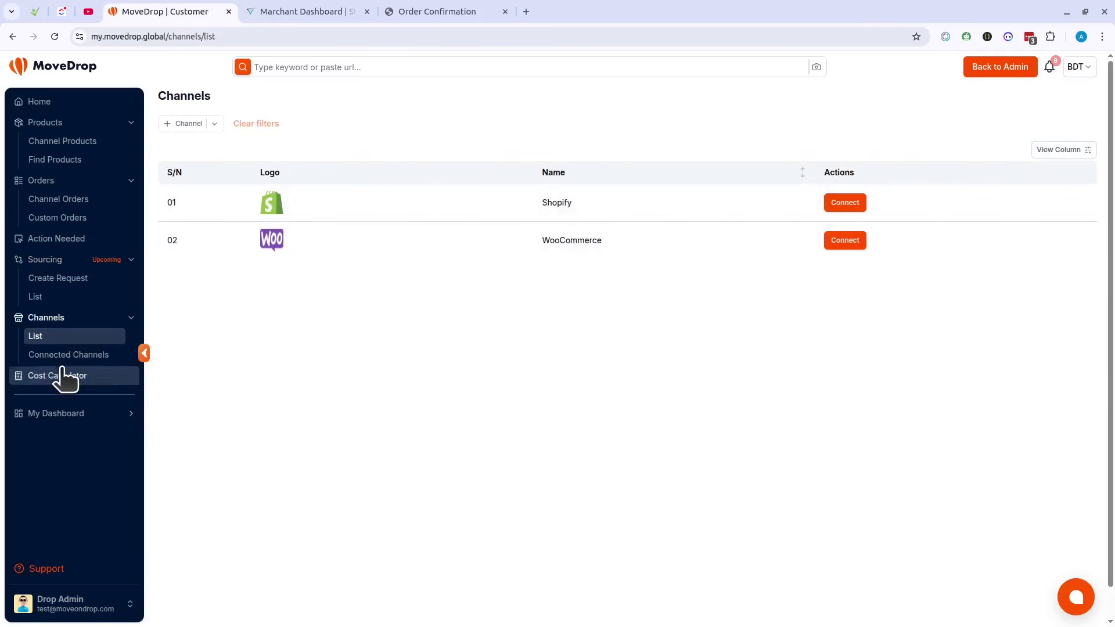
pyautogui.click(69, 356)
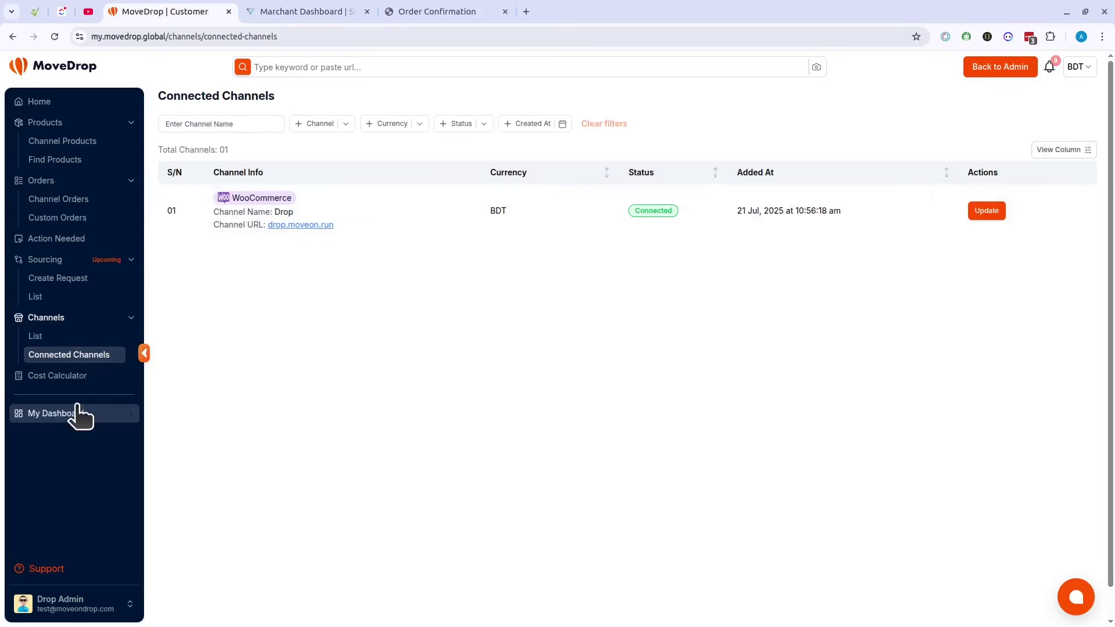
pyautogui.click(66, 377)
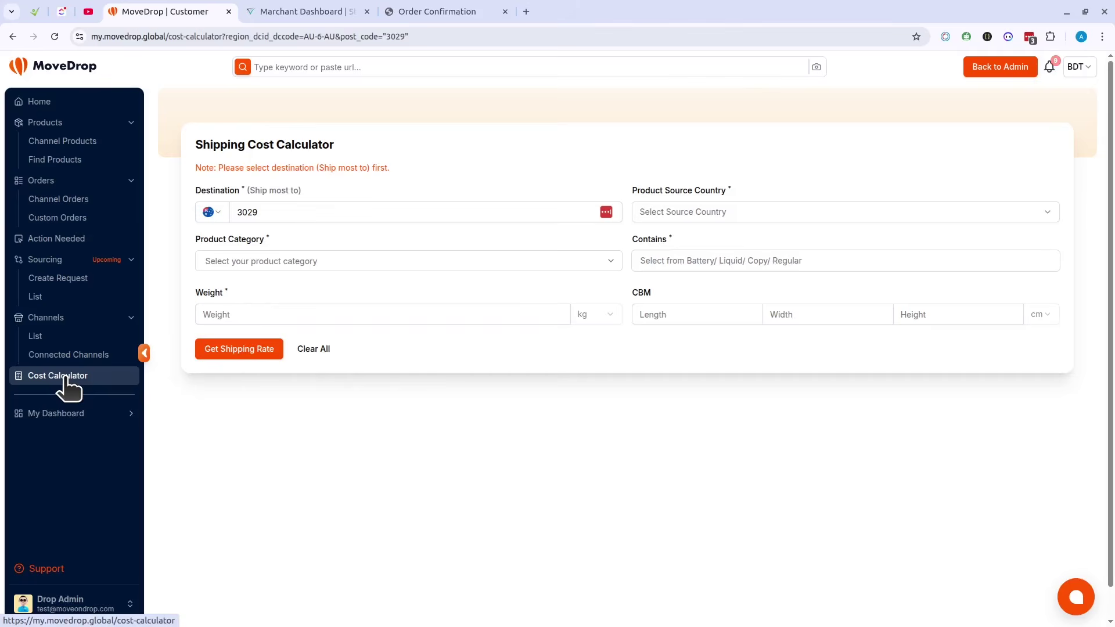
# Step: Set the destination to Bangladesh with postcode 1344
pyautogui.click(209, 213)
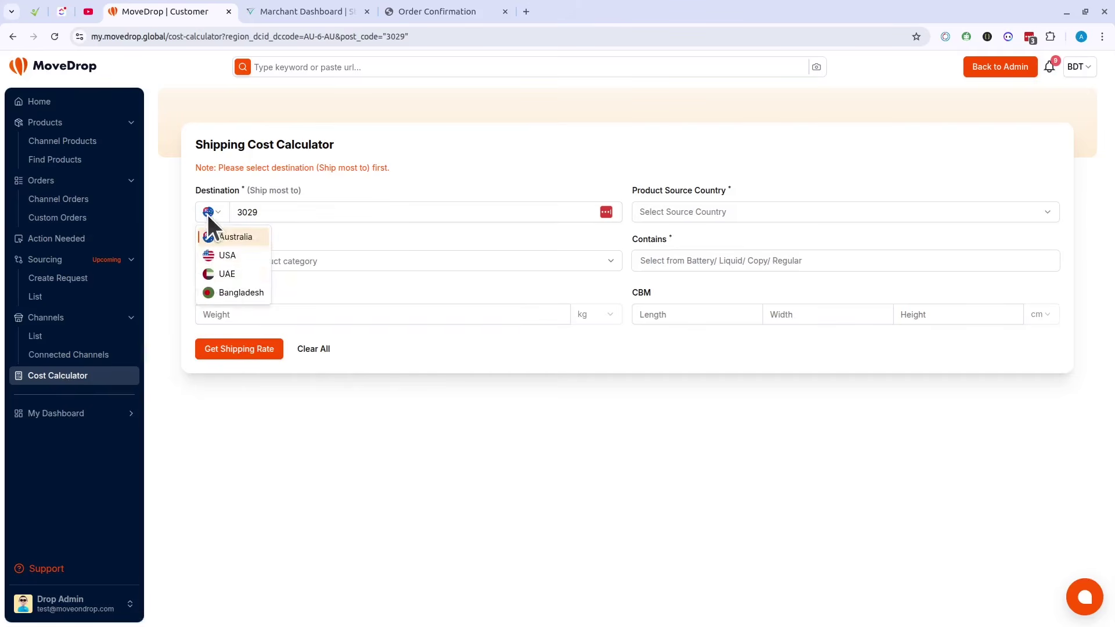
pyautogui.click(236, 293)
pyautogui.write('1344')
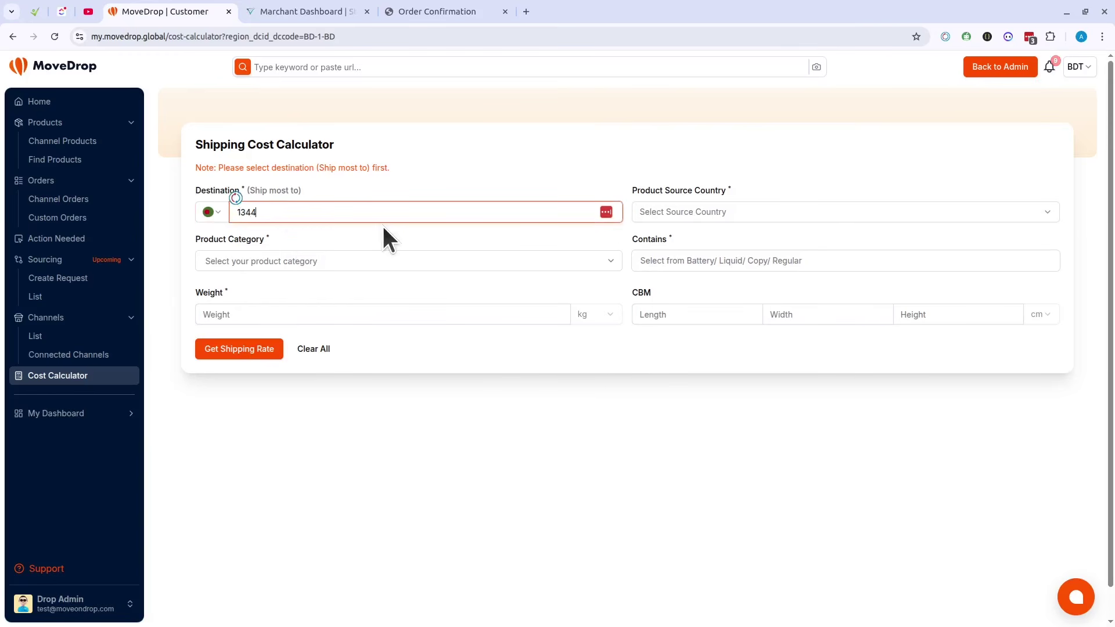
pyautogui.click(347, 234)
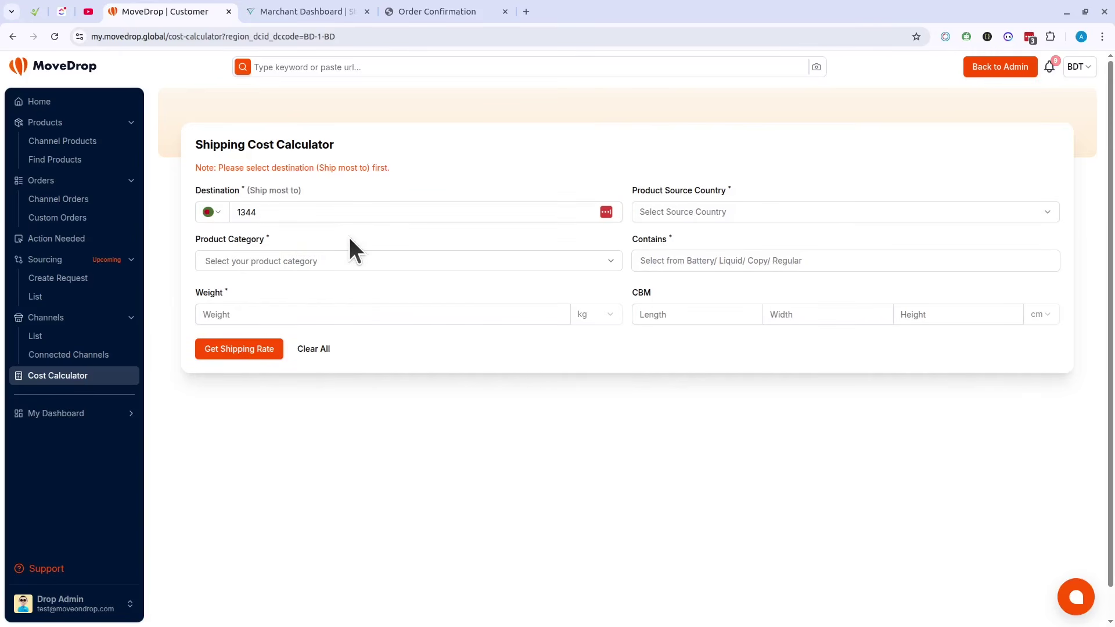
pyautogui.click(268, 214)
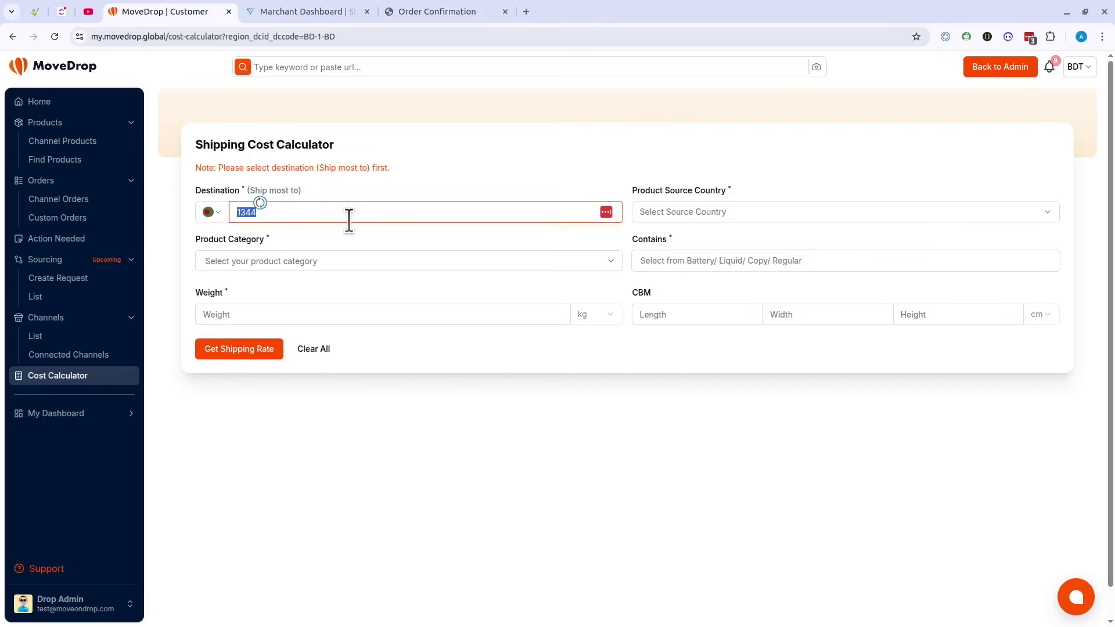
pyautogui.click(455, 239)
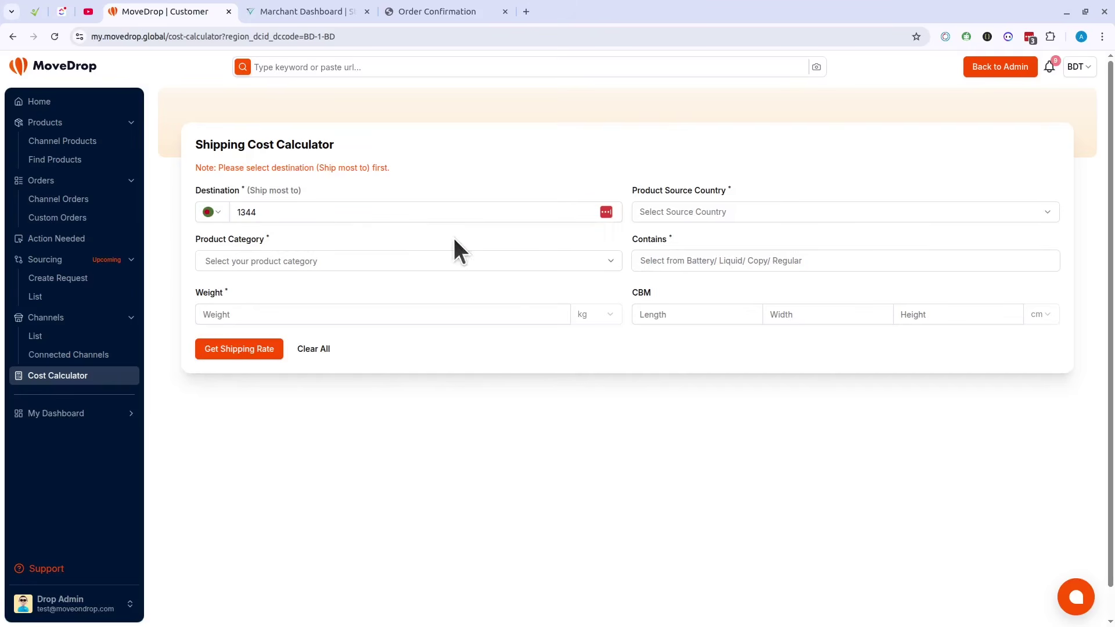
# Step: Choose China as the source country and Kids Bag (Bag & Shoes) as the product category
pyautogui.click(692, 212)
pyautogui.click(679, 272)
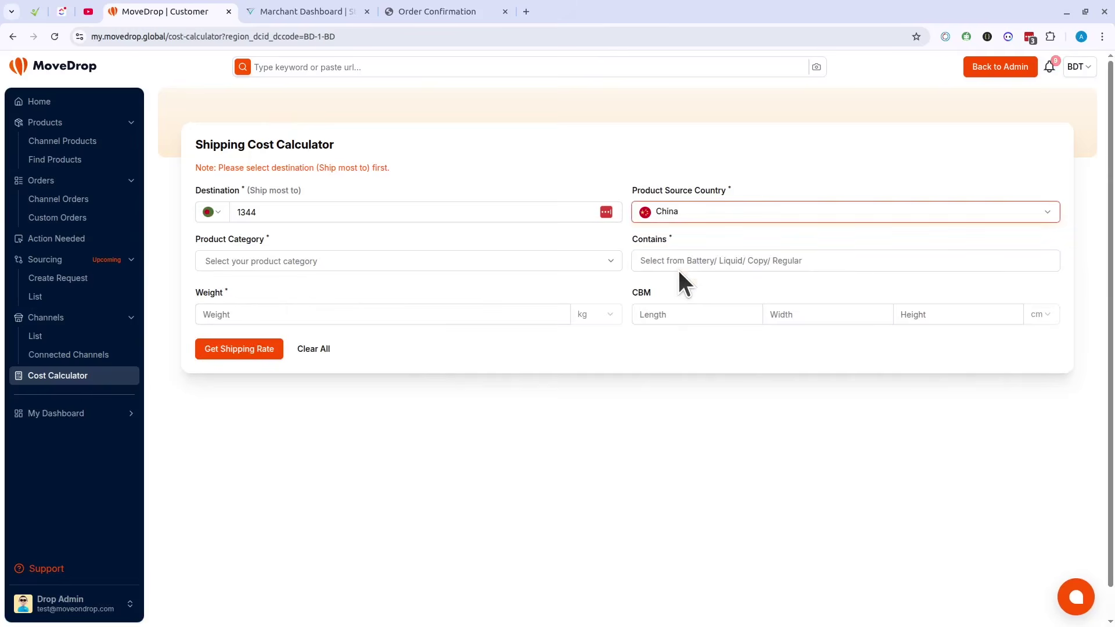
pyautogui.click(261, 261)
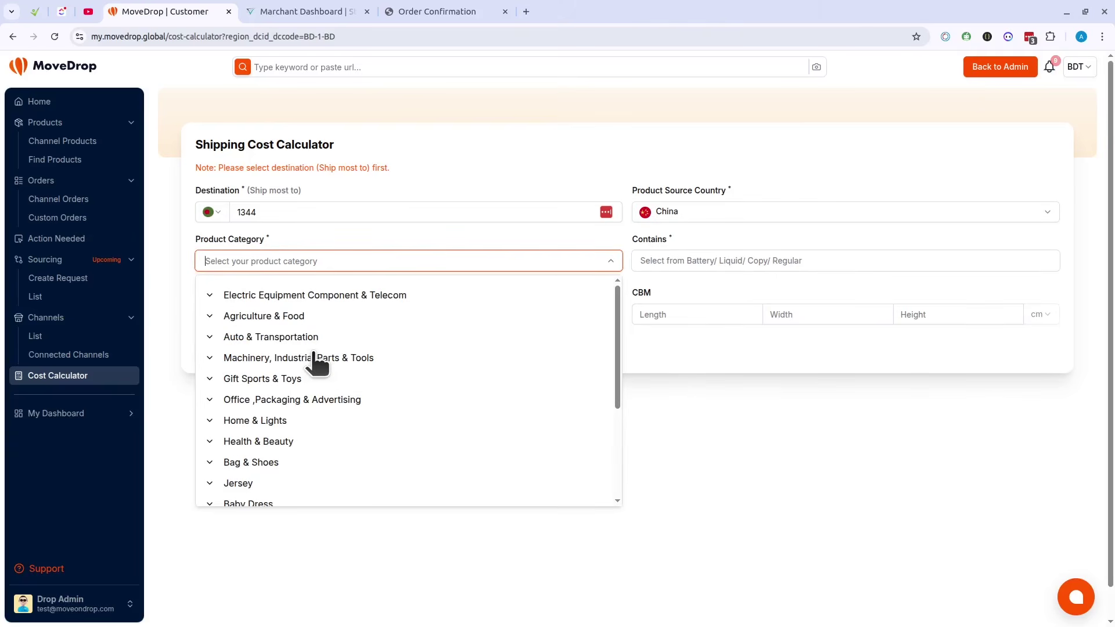
pyautogui.scroll(-3, 317, 363)
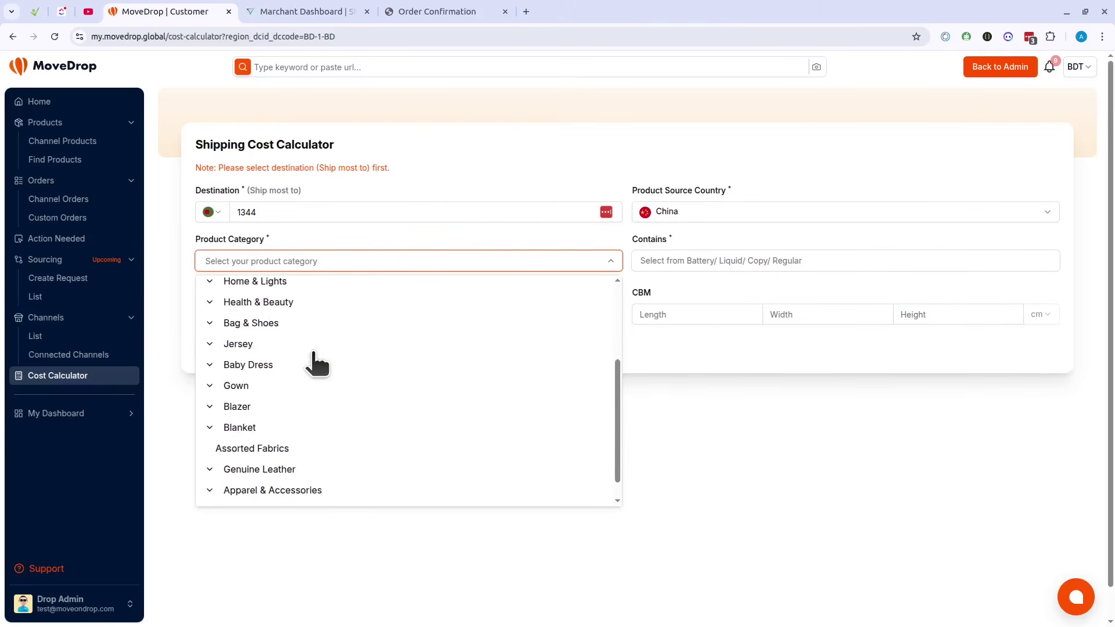
pyautogui.click(275, 324)
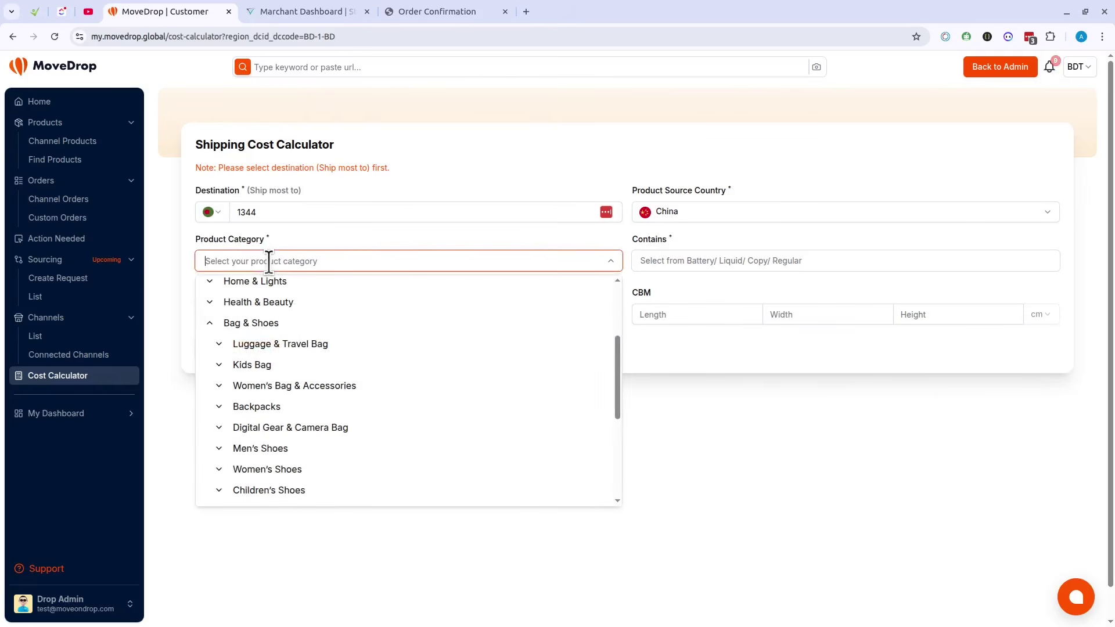
pyautogui.write('bag')
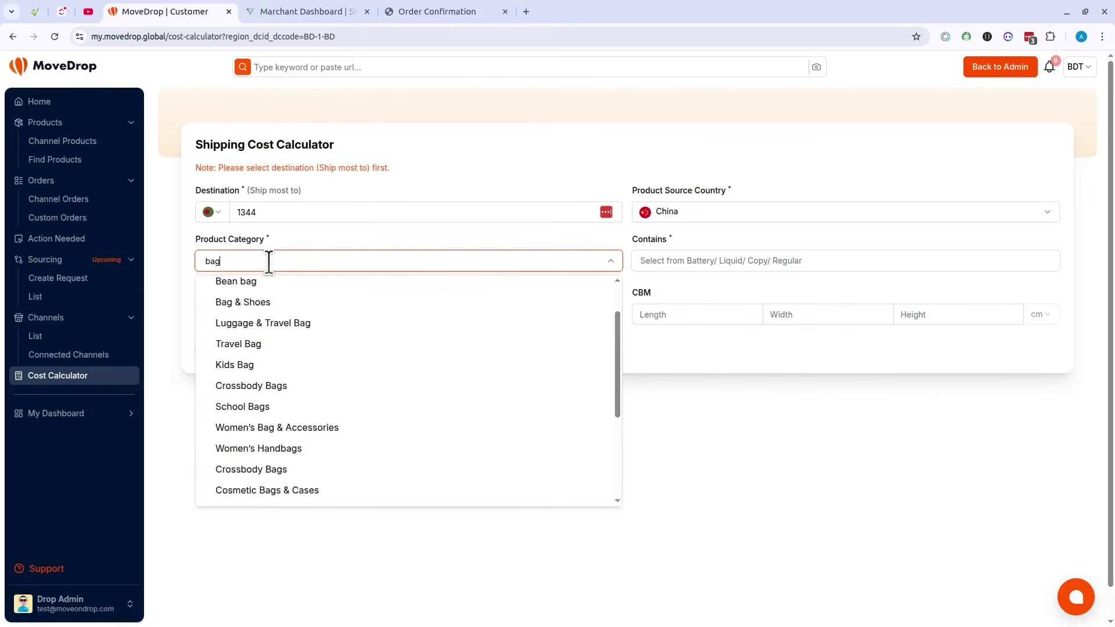
pyautogui.click(259, 364)
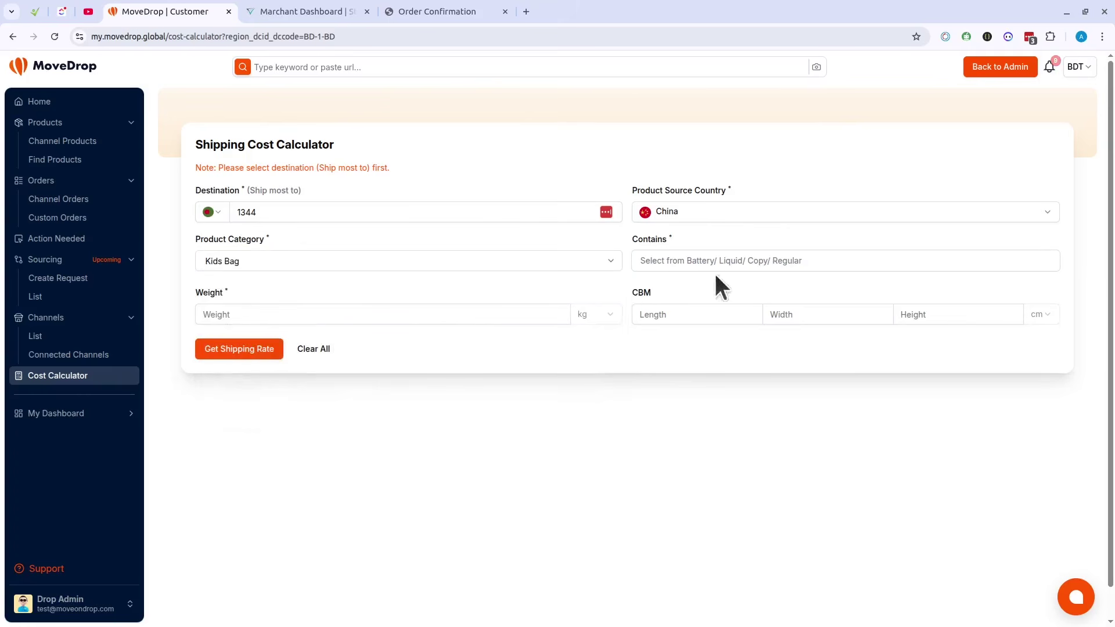
# Step: Mark contents as Copy, Regular and Chemical, enter a 1 kg weight, and get the shipping rates
pyautogui.click(720, 257)
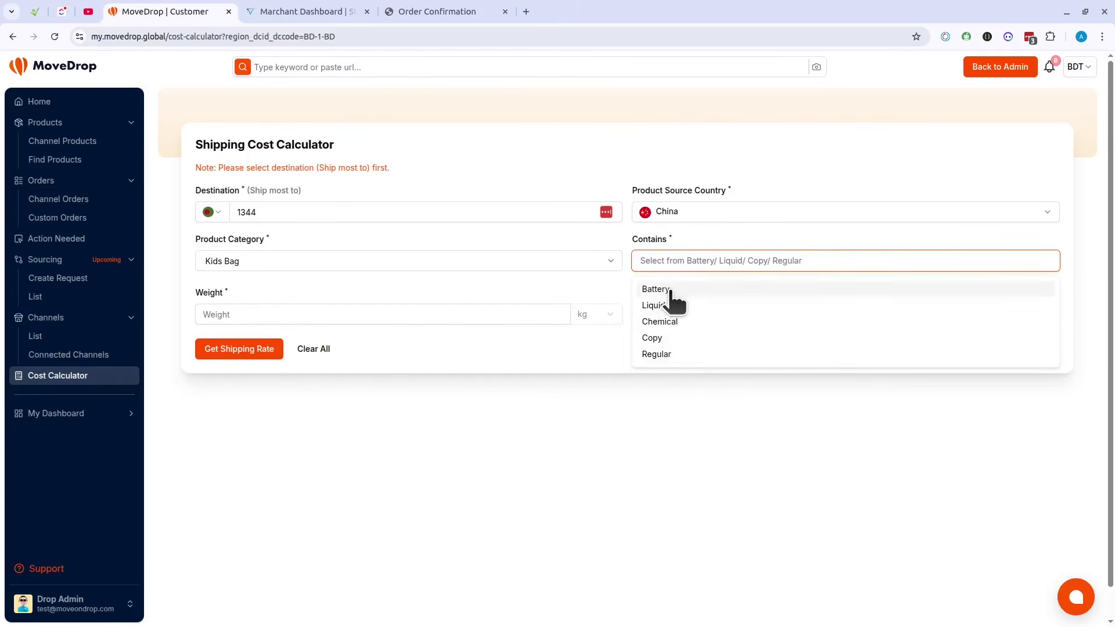
pyautogui.click(674, 341)
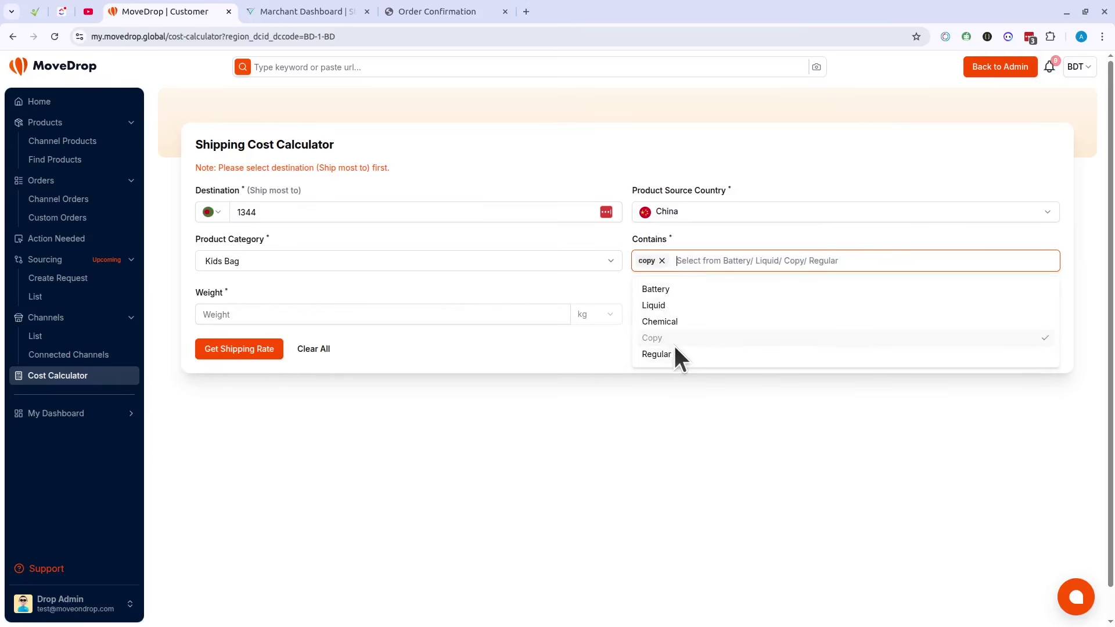
pyautogui.click(674, 354)
pyautogui.click(672, 323)
pyautogui.click(279, 311)
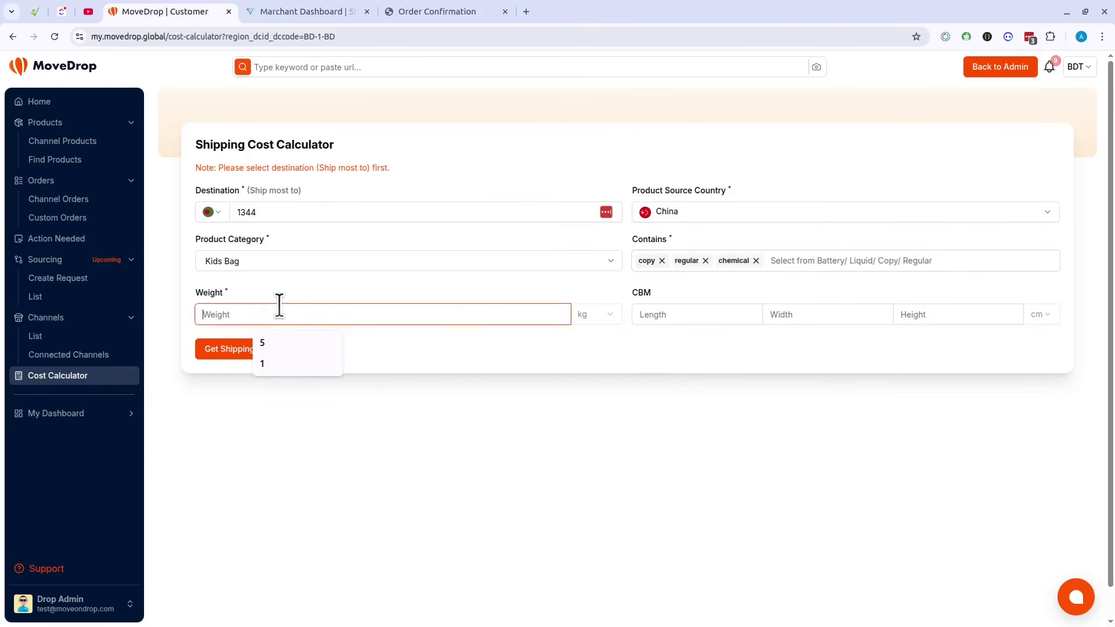
pyautogui.write('1')
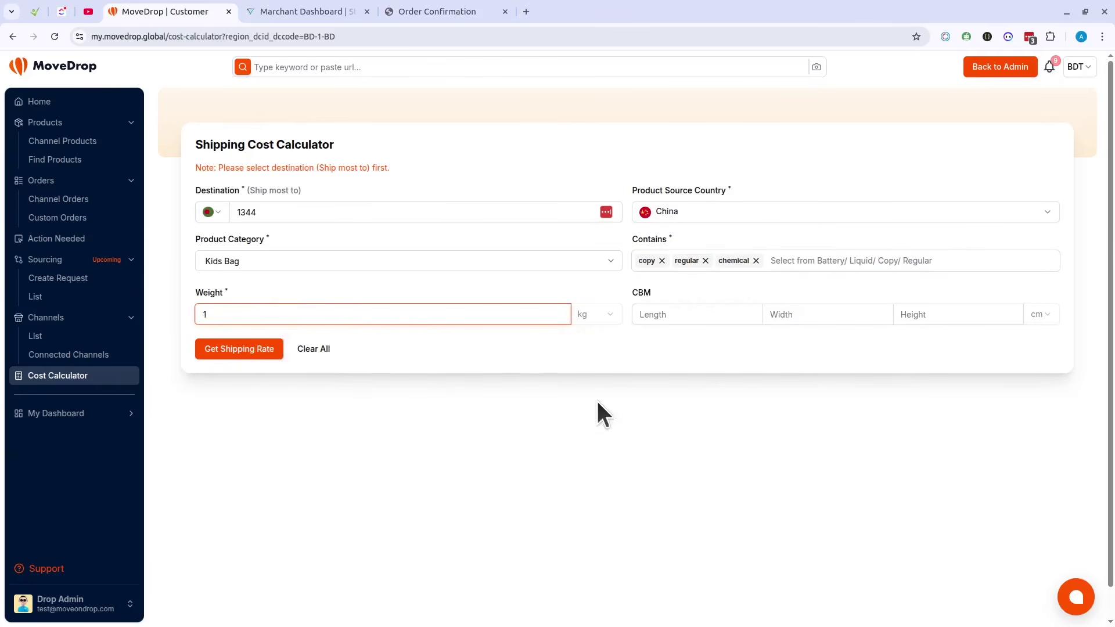
pyautogui.click(229, 352)
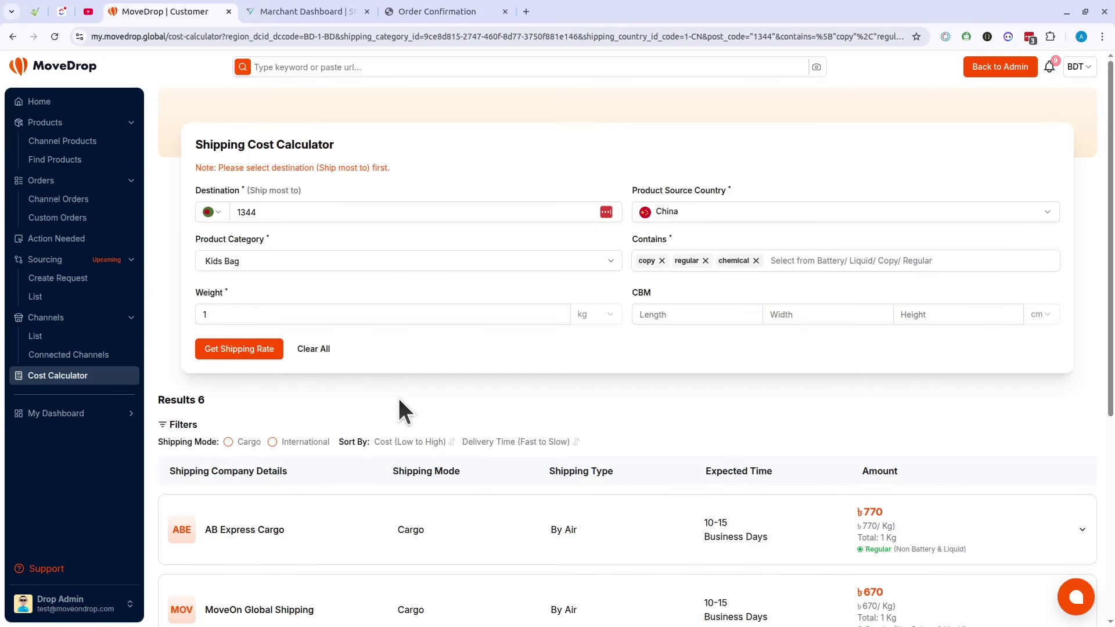
# Step: Drop Chemical from the contents and recalculate, leaving Copy and Regular with six rates from ৳290 to ৳2591
pyautogui.scroll(-5, 400, 400)
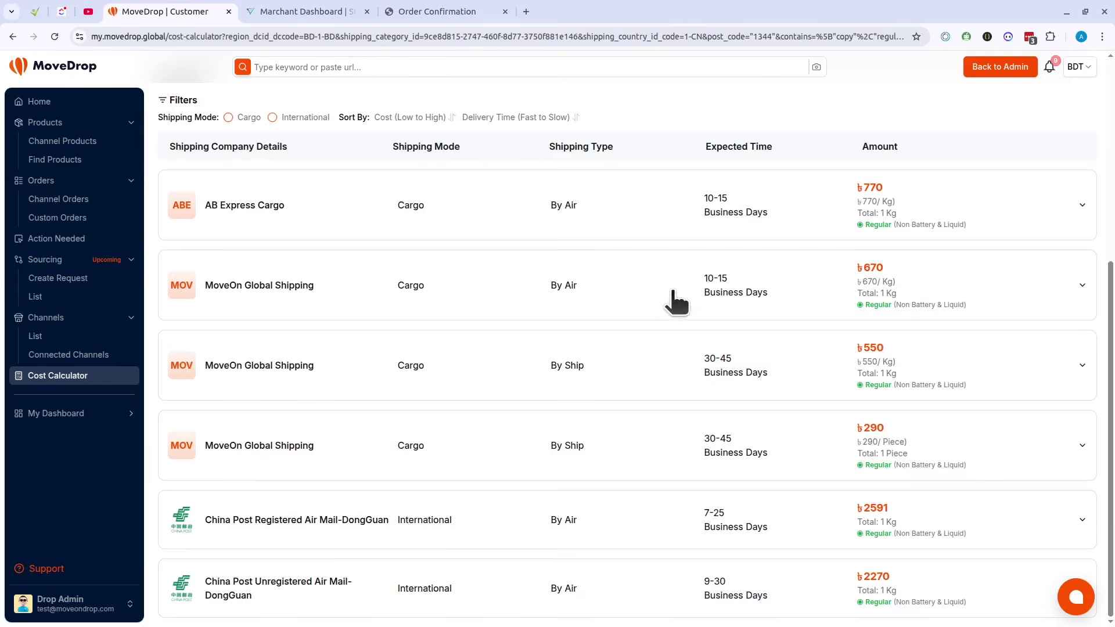
pyautogui.scroll(5, 959, 325)
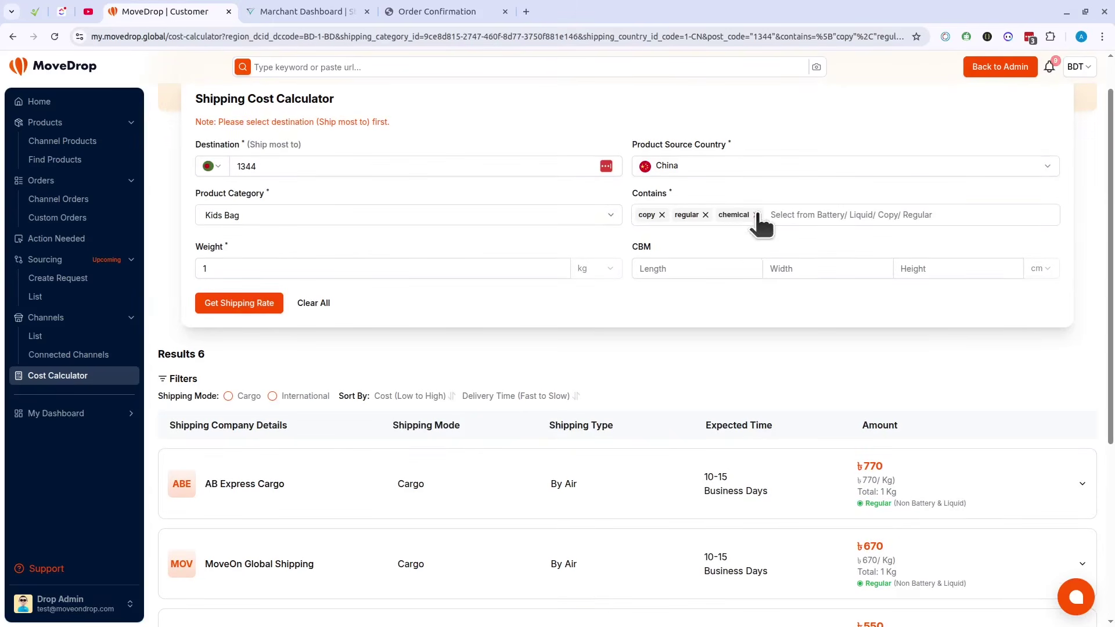
pyautogui.click(756, 215)
pyautogui.click(219, 299)
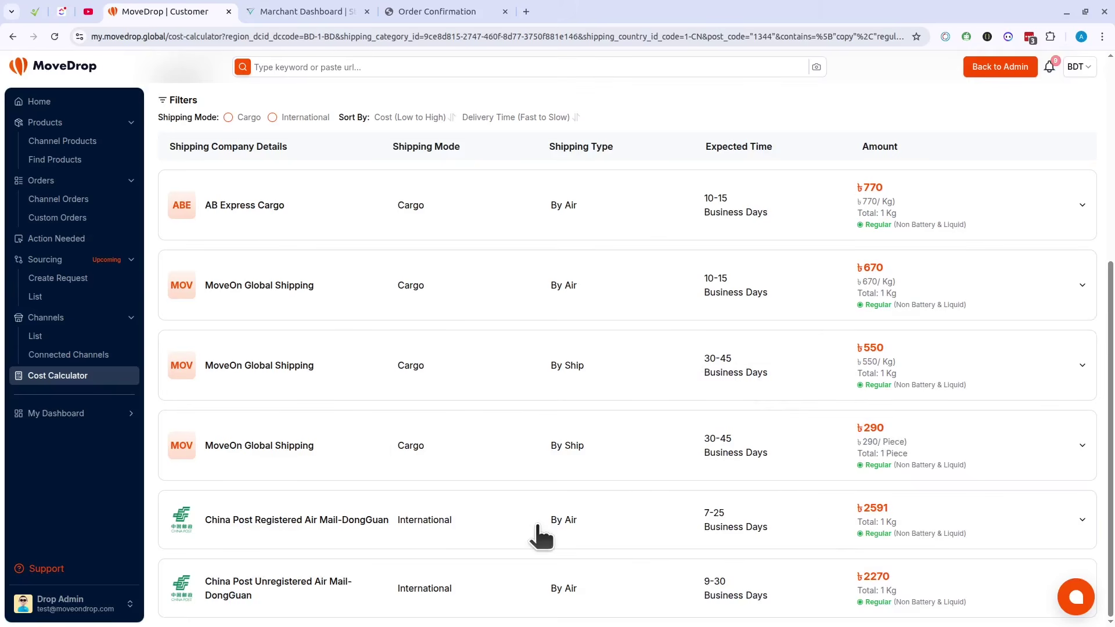
pyautogui.scroll(5, 540, 532)
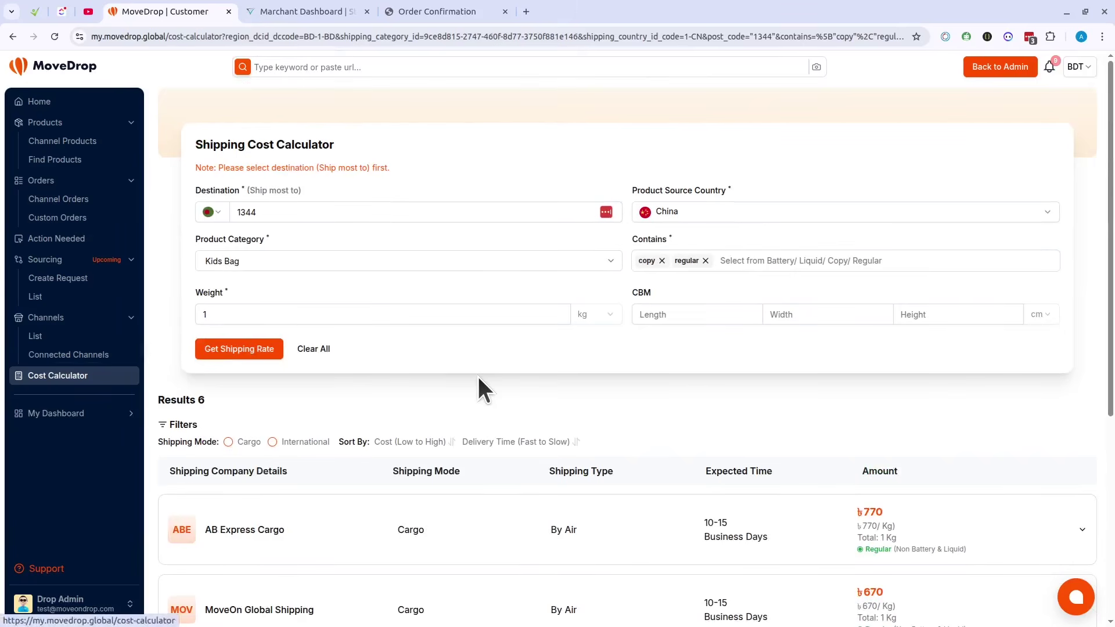
# Step: Open the Profile page and inspect the empty Brand Name field and its required-brand-name warning
pyautogui.click(65, 413)
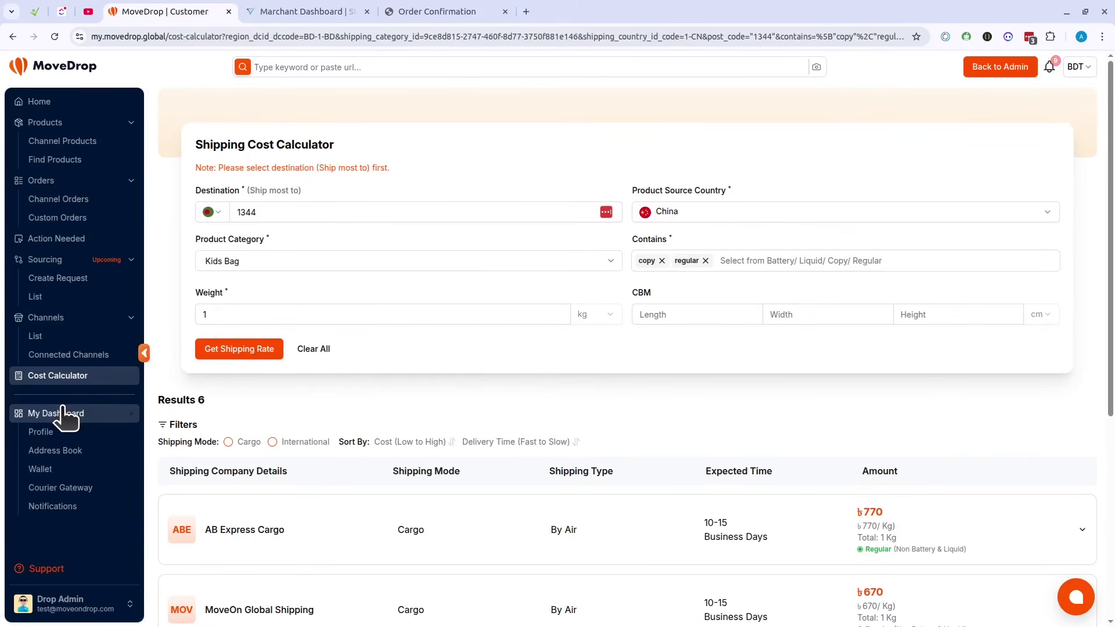
pyautogui.click(56, 432)
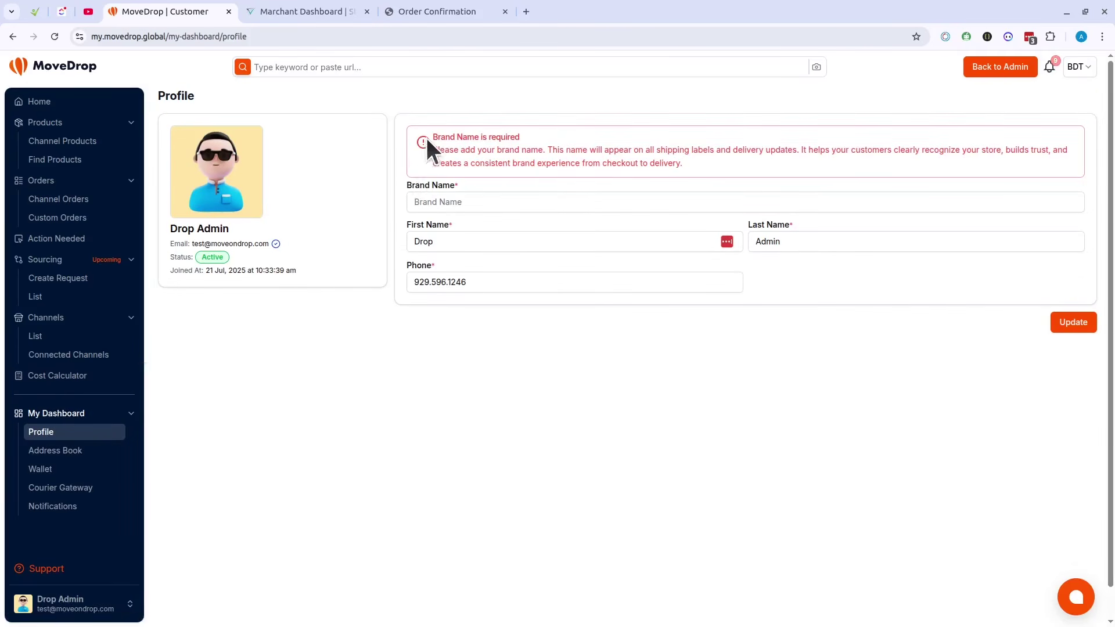
pyautogui.moveTo(433, 138); pyautogui.dragTo(500, 150)
pyautogui.click(633, 147)
pyautogui.click(449, 203)
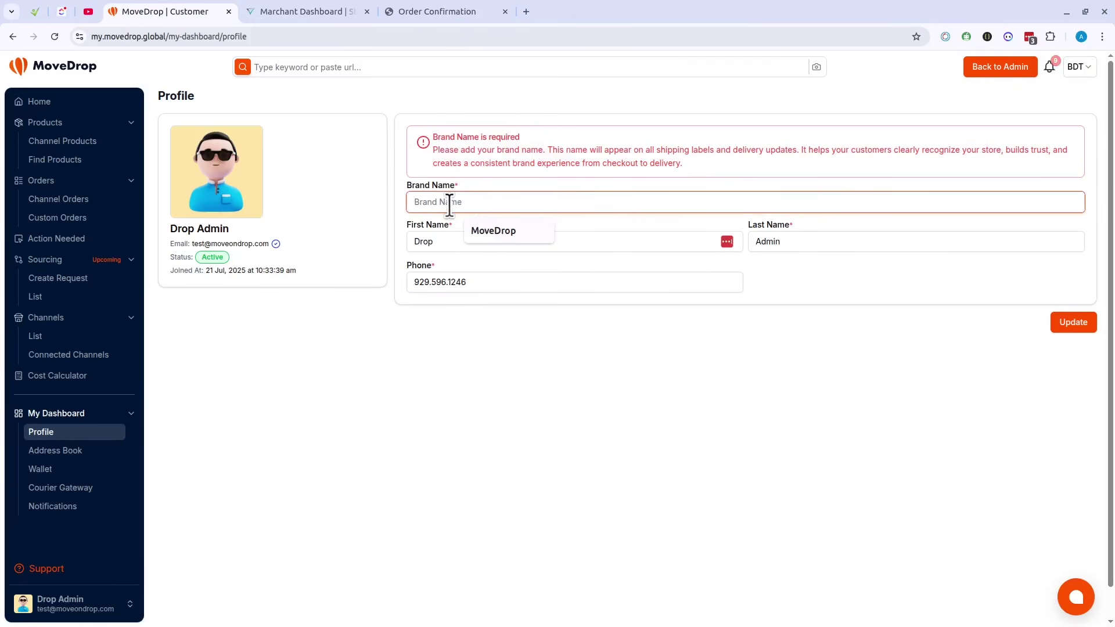
pyautogui.click(570, 328)
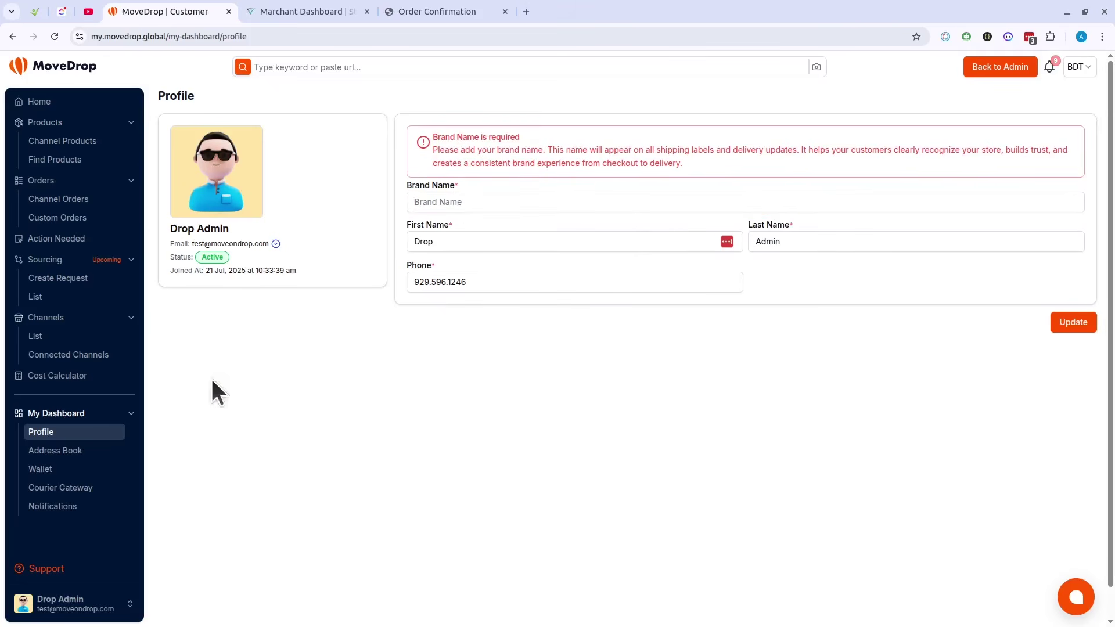
# Step: Start a new Address Book entry with country Bangladesh, discard it unsaved, and open the Wallet
pyautogui.click(84, 453)
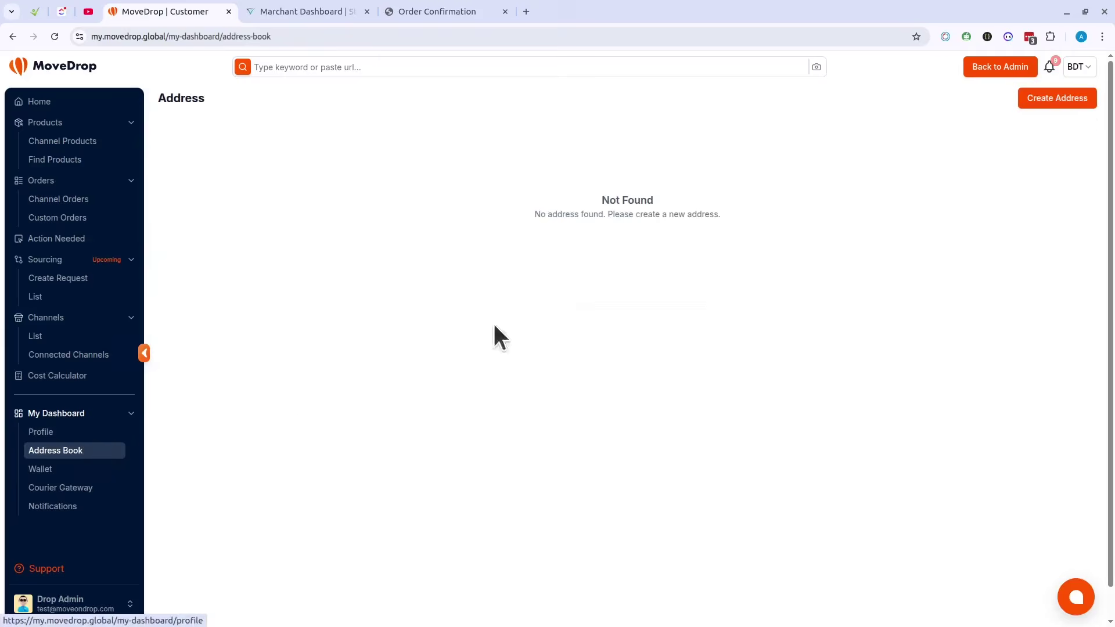
pyautogui.click(1027, 104)
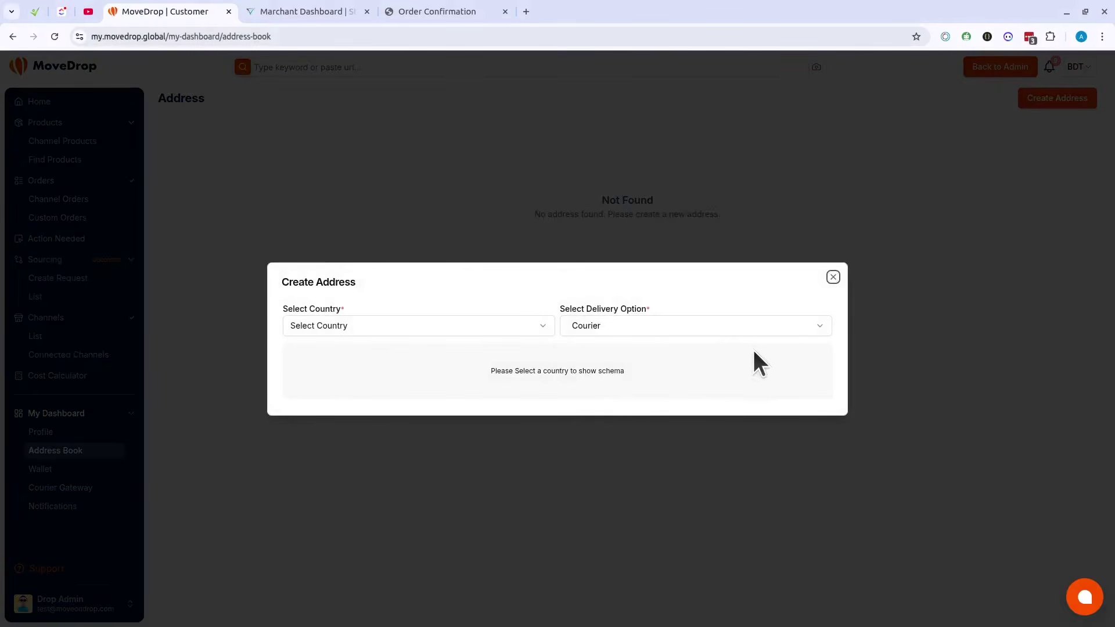
pyautogui.click(454, 326)
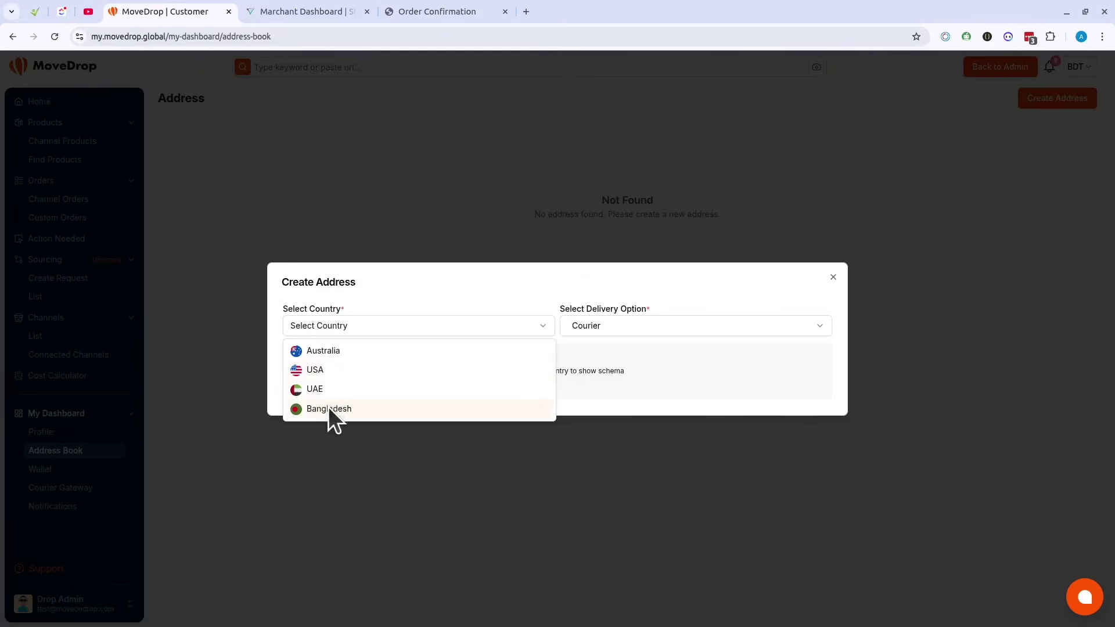
pyautogui.click(329, 408)
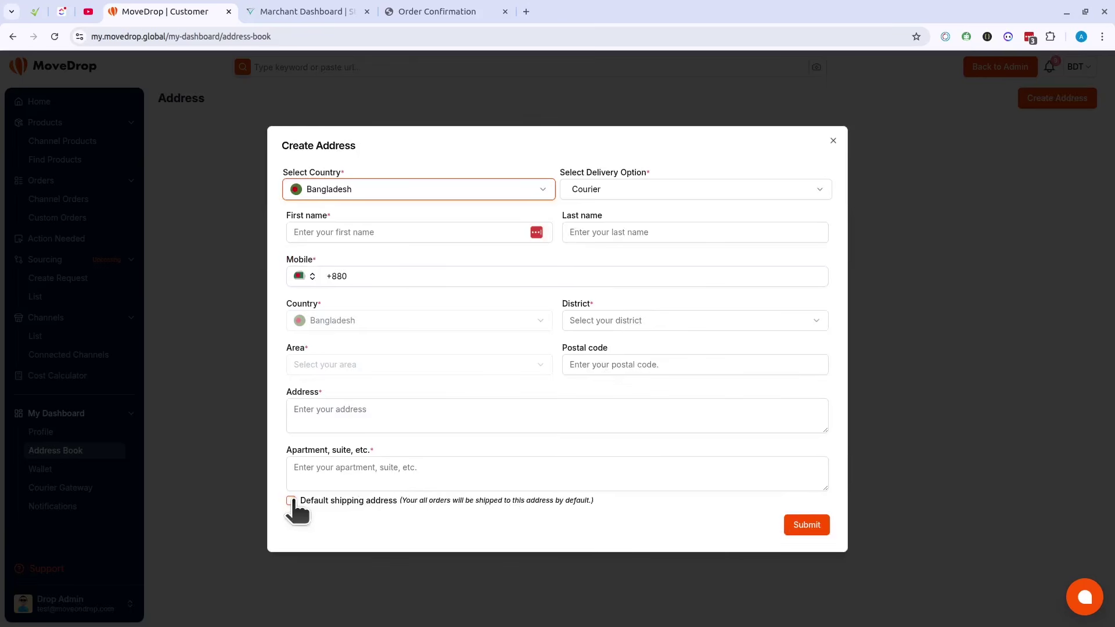
pyautogui.click(833, 141)
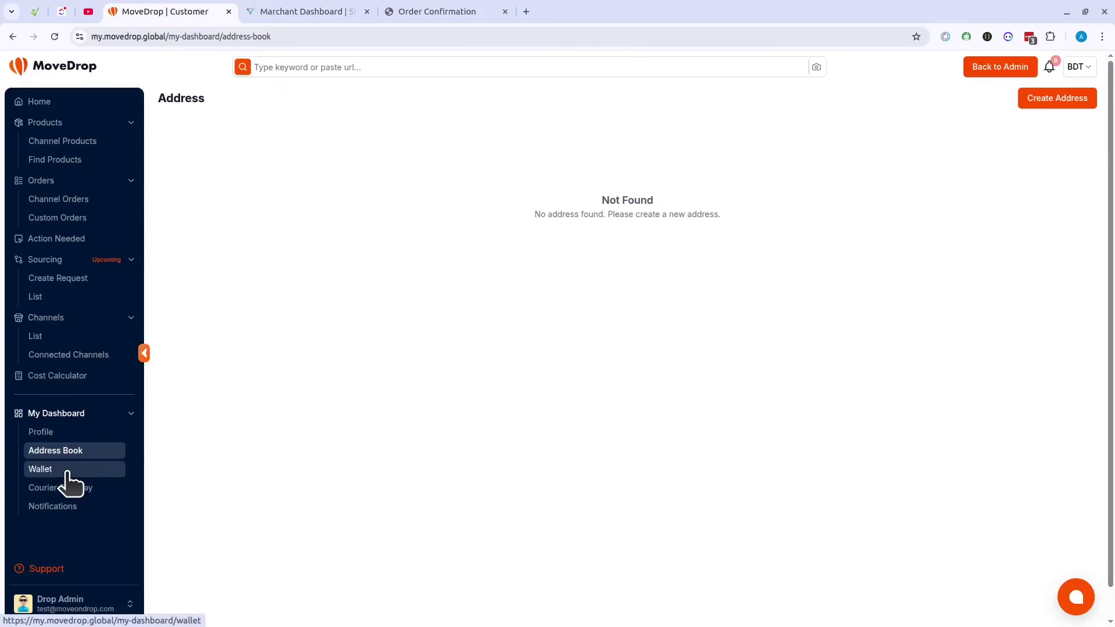
pyautogui.click(66, 474)
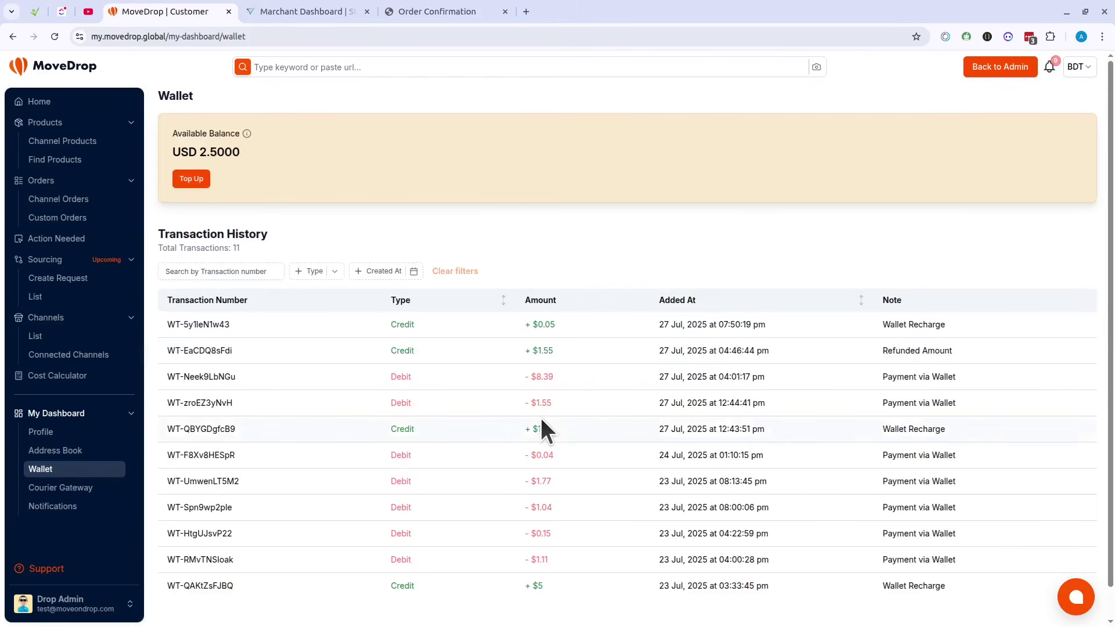
# Step: Preview BDT wallet top-ups of 500 (4.01 USD) and 1000 without paying, then open Courier Gateway
pyautogui.click(190, 180)
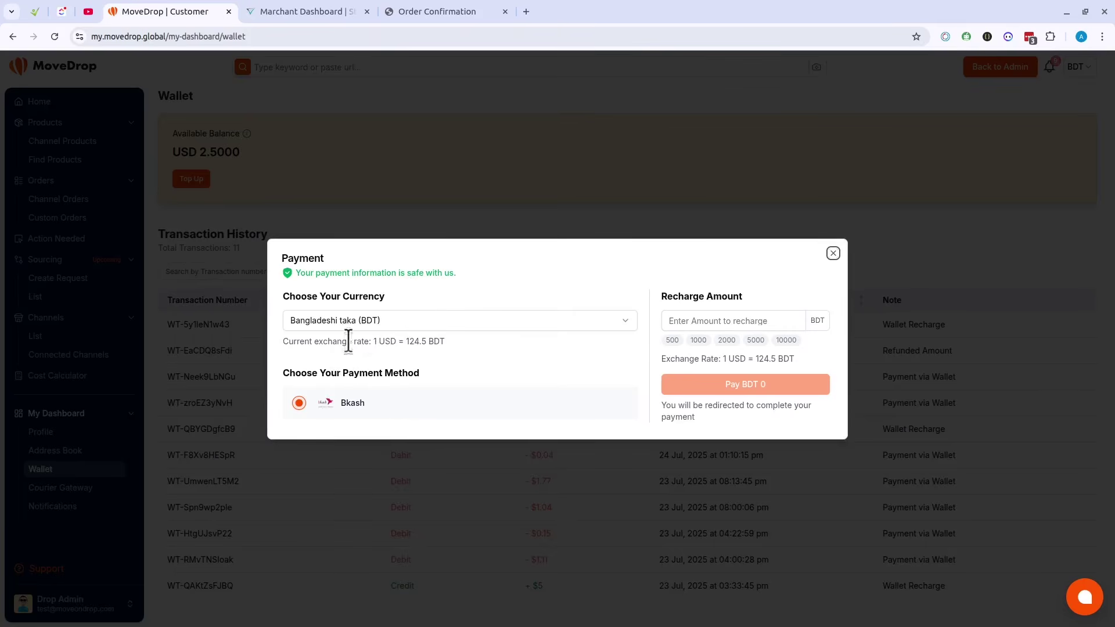
pyautogui.click(381, 324)
pyautogui.click(436, 314)
pyautogui.click(675, 340)
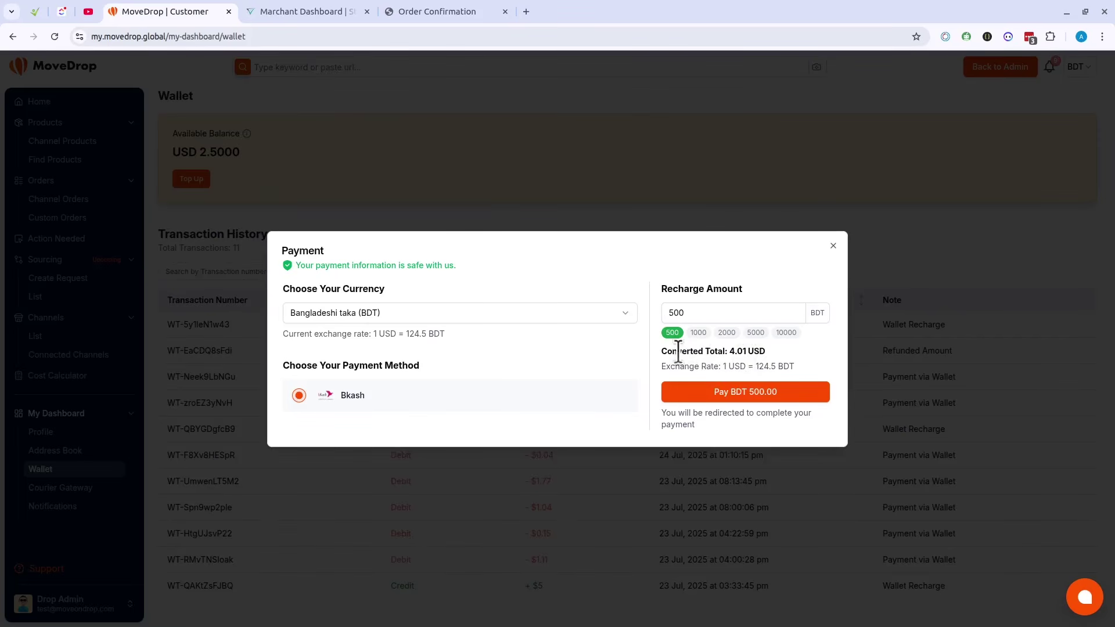
pyautogui.moveTo(668, 351); pyautogui.dragTo(787, 358)
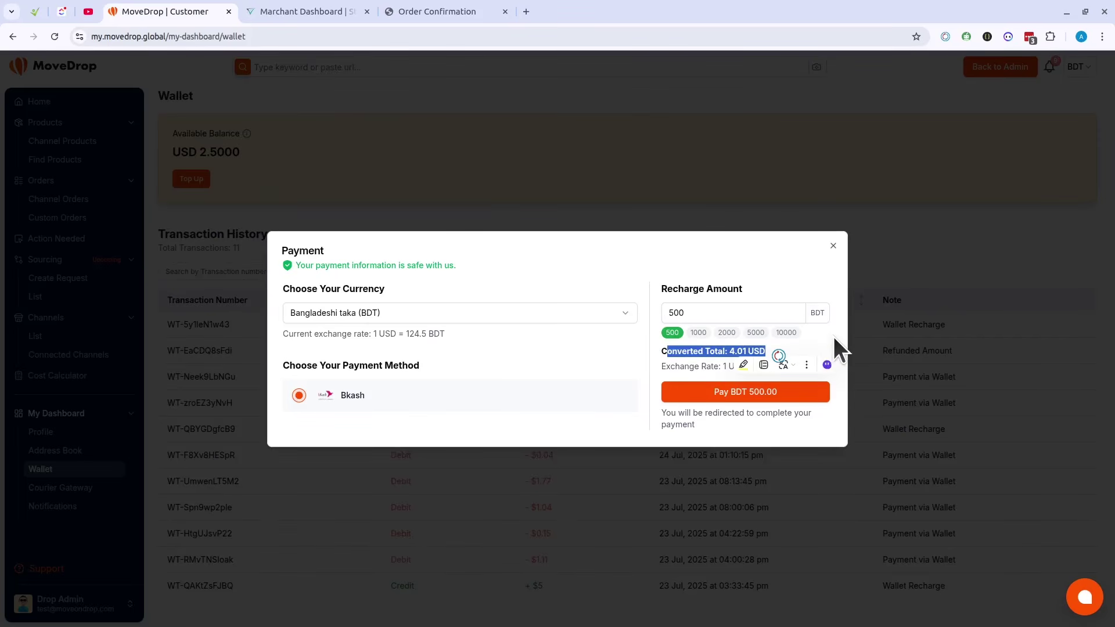
pyautogui.click(739, 350)
pyautogui.moveTo(730, 352); pyautogui.dragTo(758, 353)
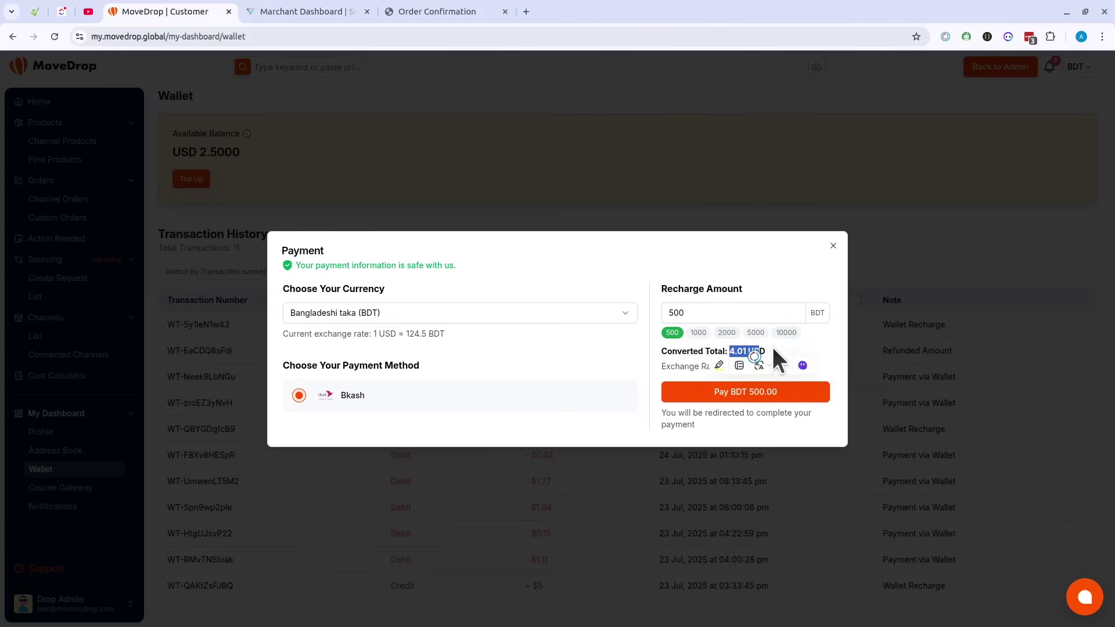
pyautogui.click(821, 332)
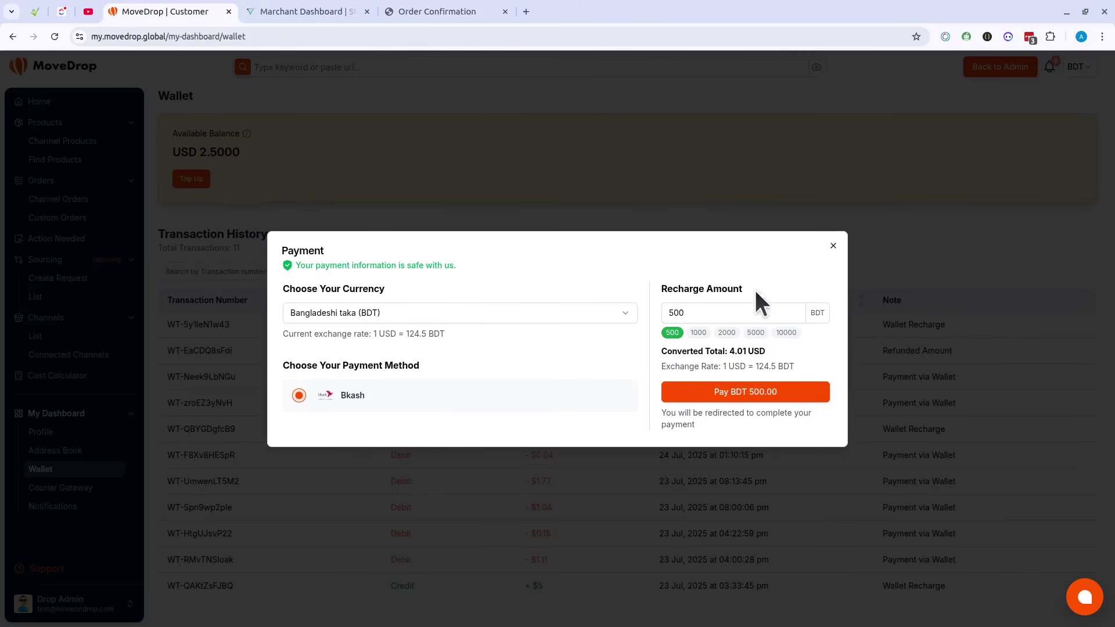
pyautogui.click(698, 333)
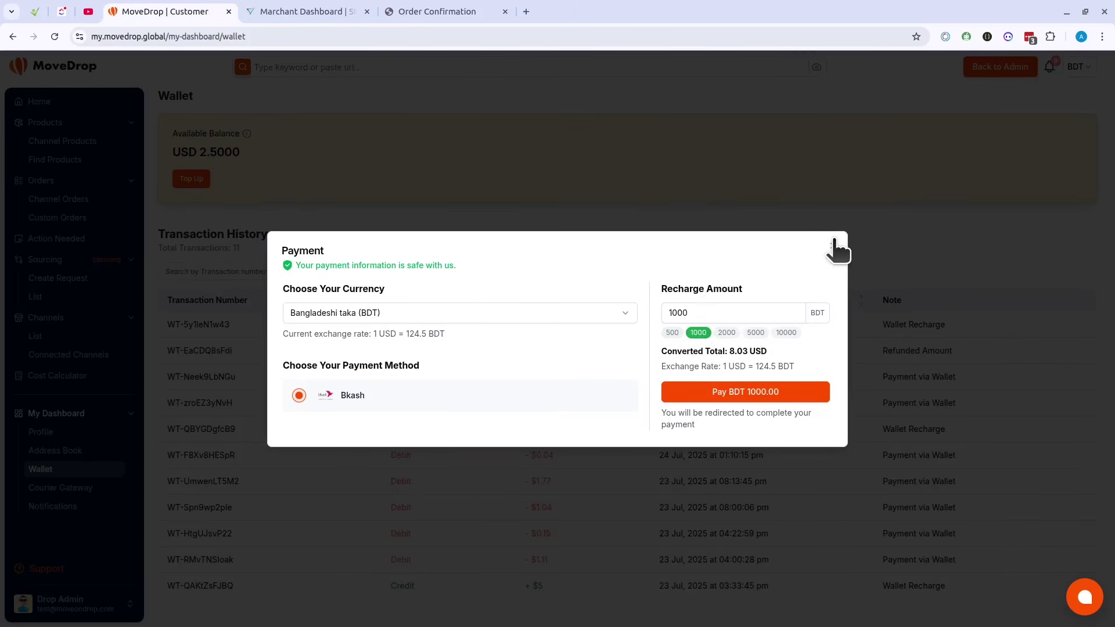
pyautogui.click(835, 247)
pyautogui.click(69, 490)
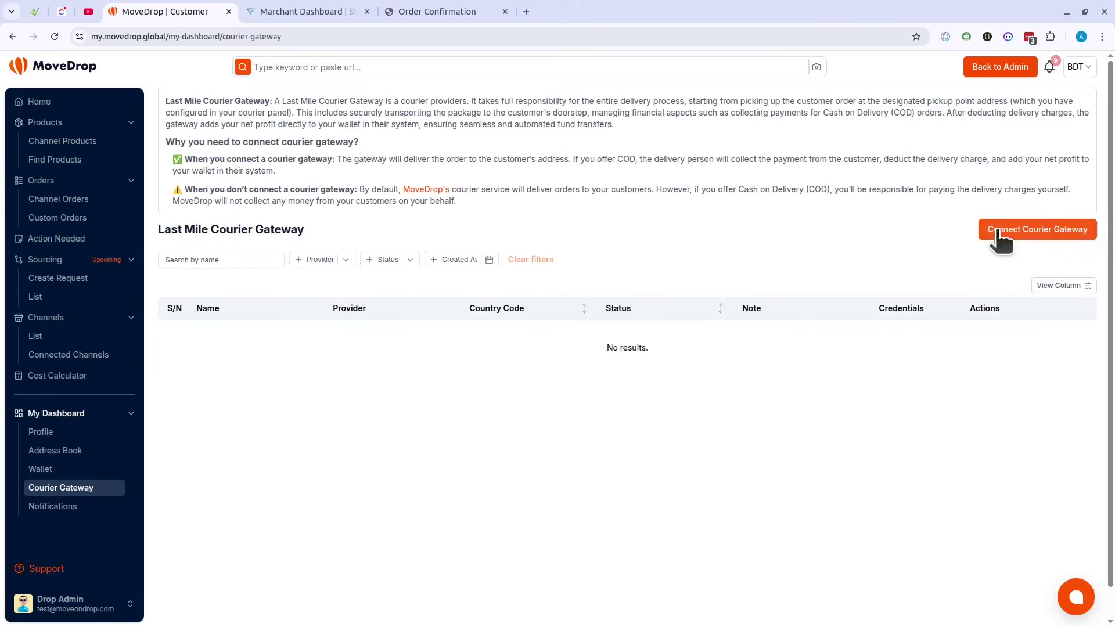
# Step: Log out of the admin account and sign in to the other account using a saved login
pyautogui.click(129, 604)
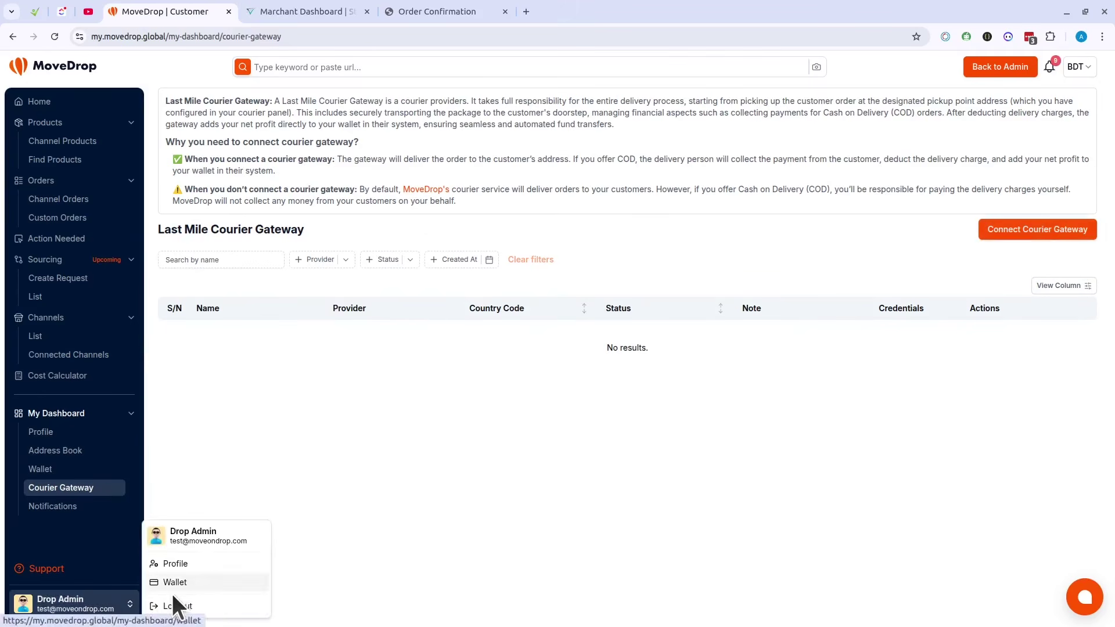
pyautogui.click(213, 605)
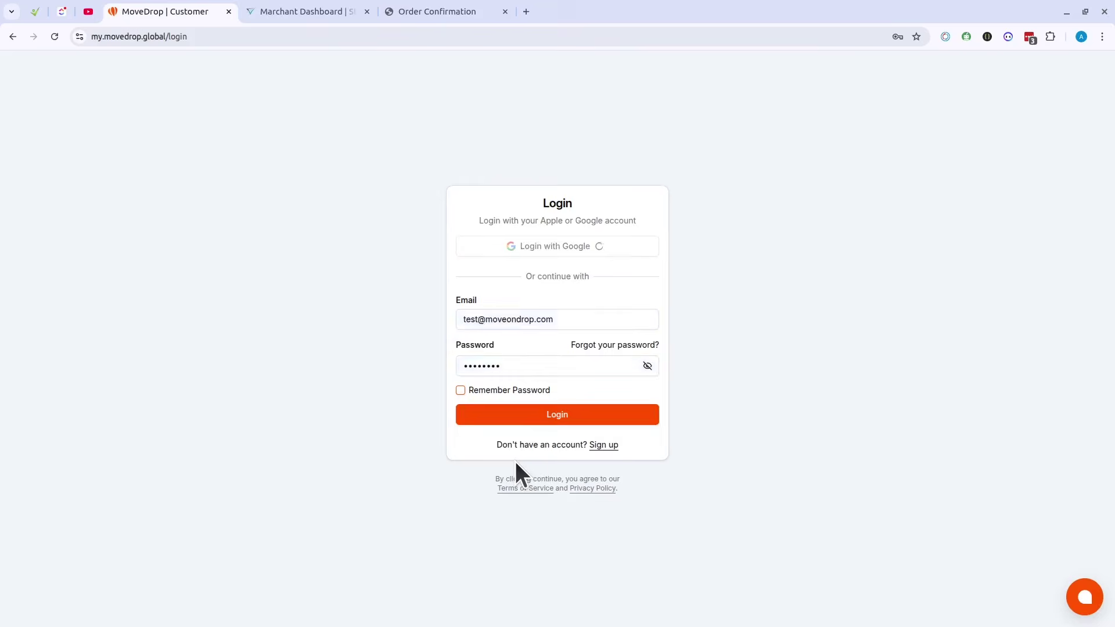
pyautogui.click(514, 323)
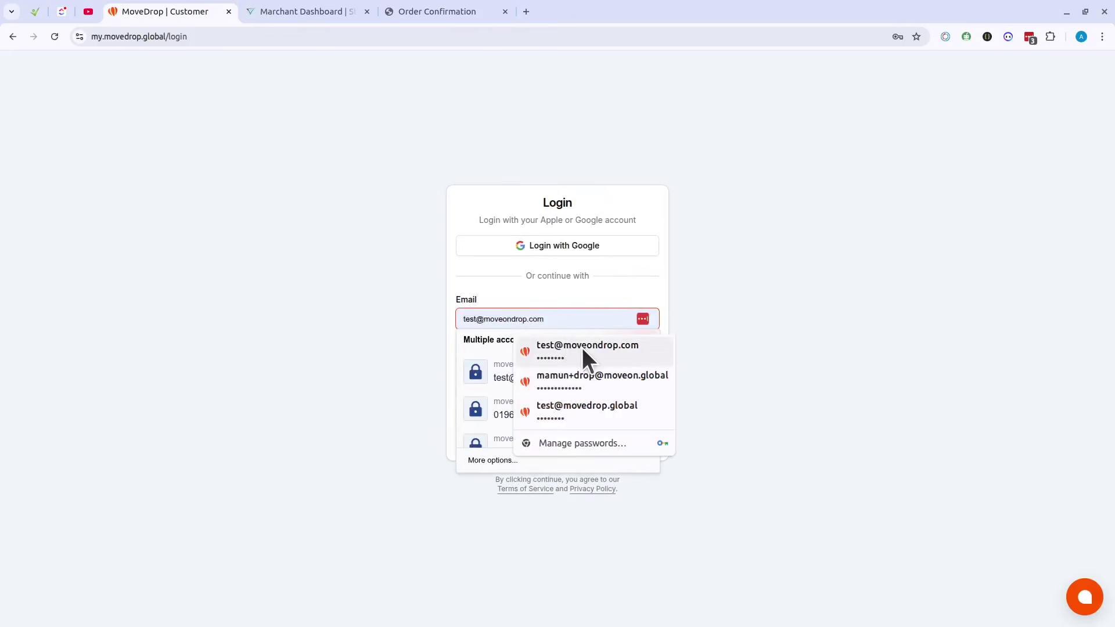
pyautogui.click(609, 407)
pyautogui.click(578, 414)
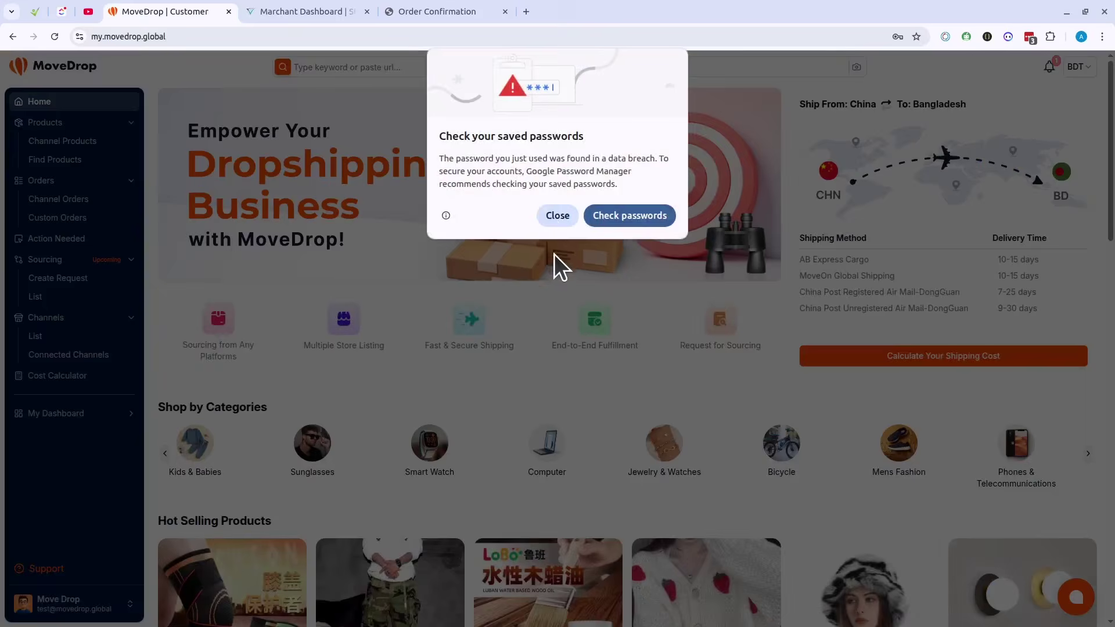
pyautogui.click(558, 217)
# Step: Open Courier Gateway and view the stored credentials of the pending Steadfast For MoveDrop connection
pyautogui.click(76, 413)
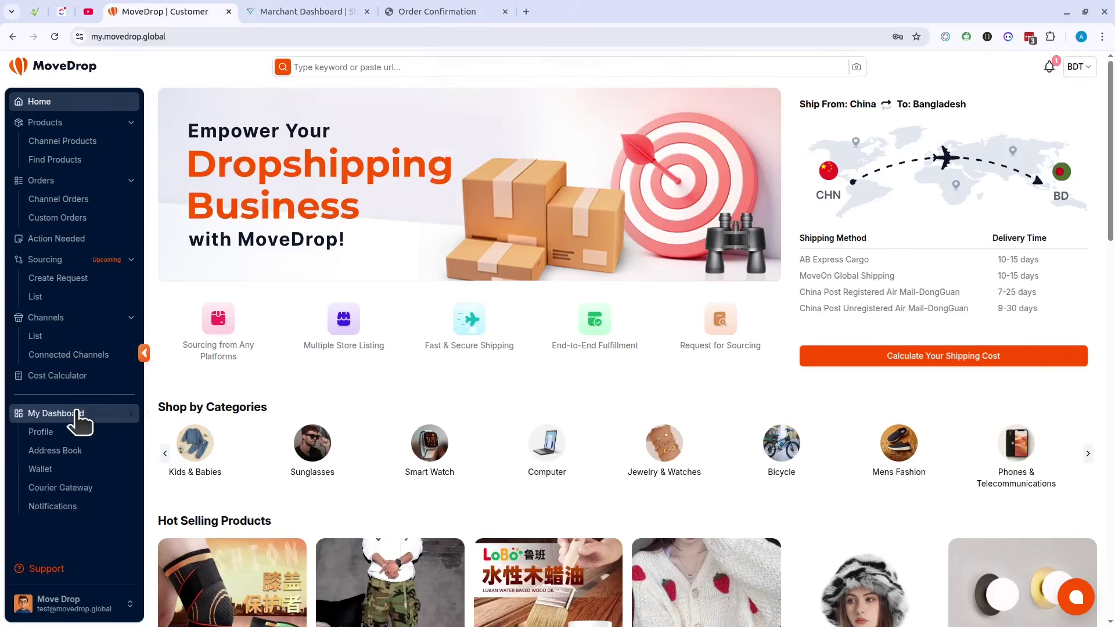
pyautogui.click(87, 488)
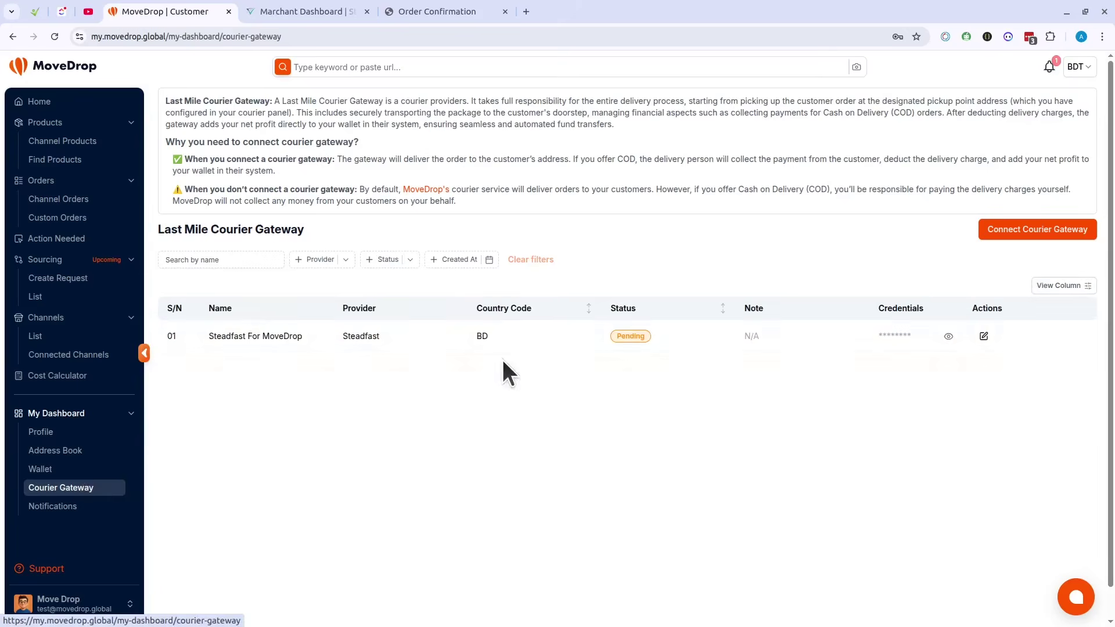
pyautogui.moveTo(223, 339); pyautogui.dragTo(467, 343)
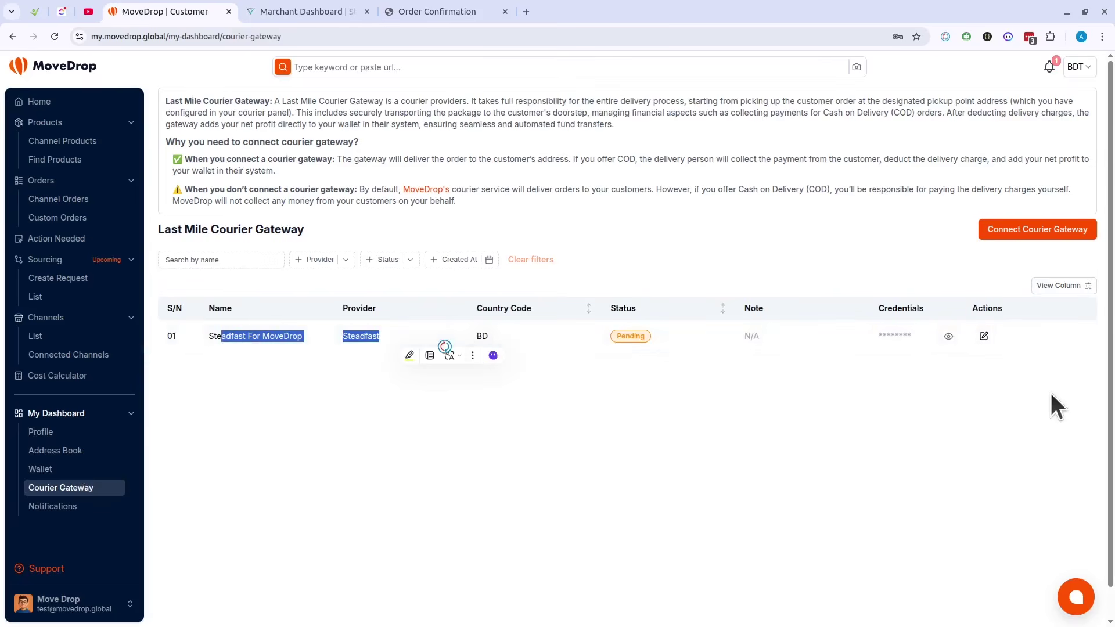
pyautogui.click(994, 375)
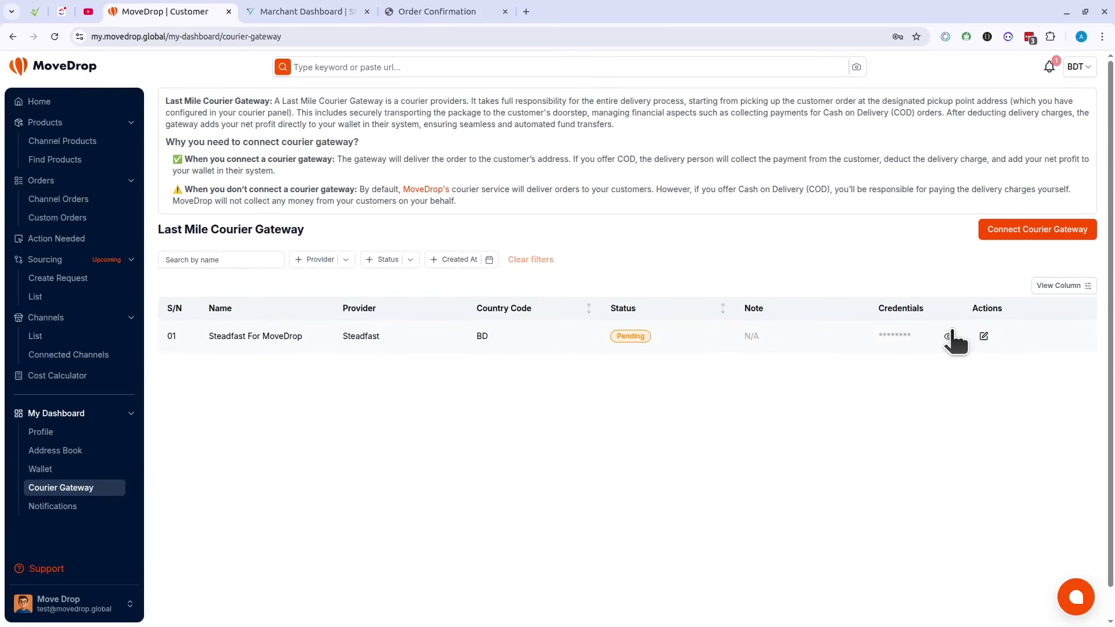
pyautogui.click(950, 336)
# Step: From the latest product-listed notification, view the product and its channel listing, then show all Channel Products
pyautogui.click(56, 506)
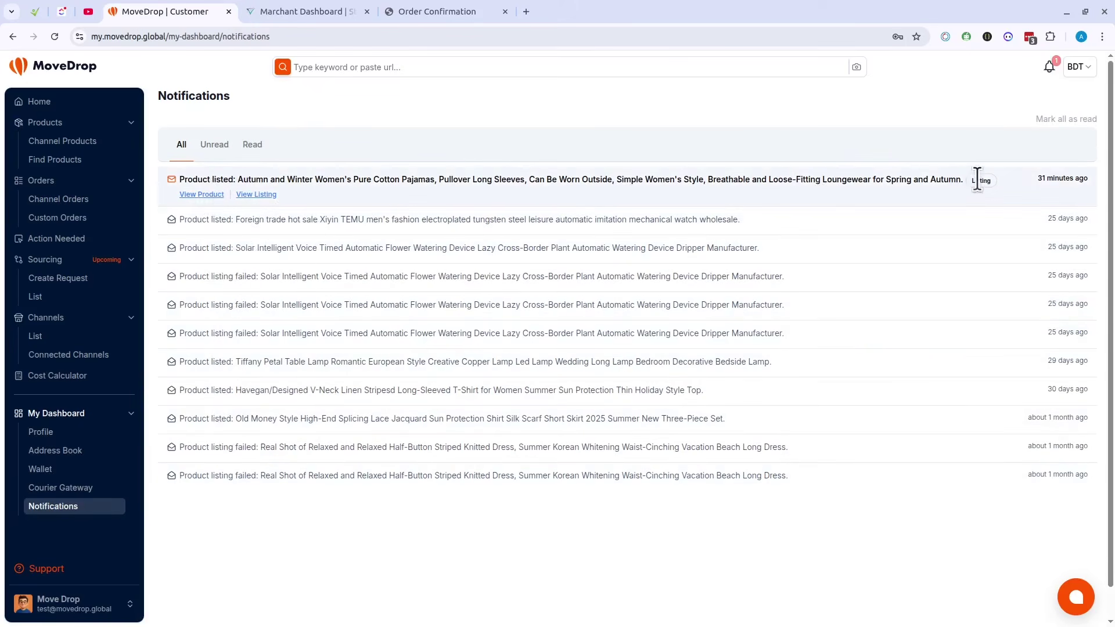
pyautogui.click(210, 192)
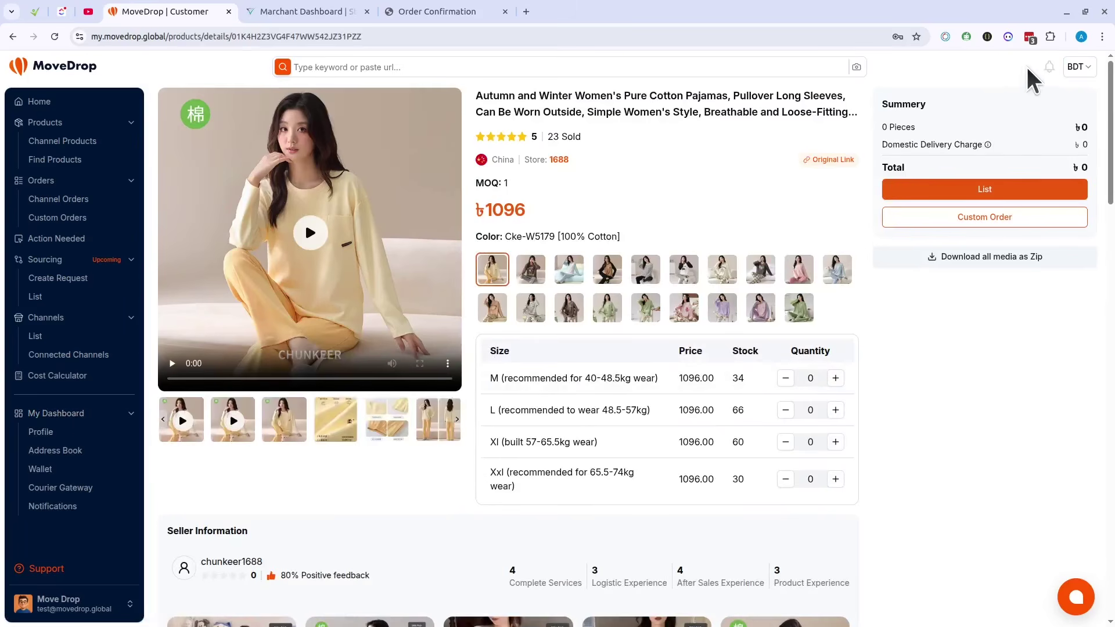
pyautogui.click(63, 508)
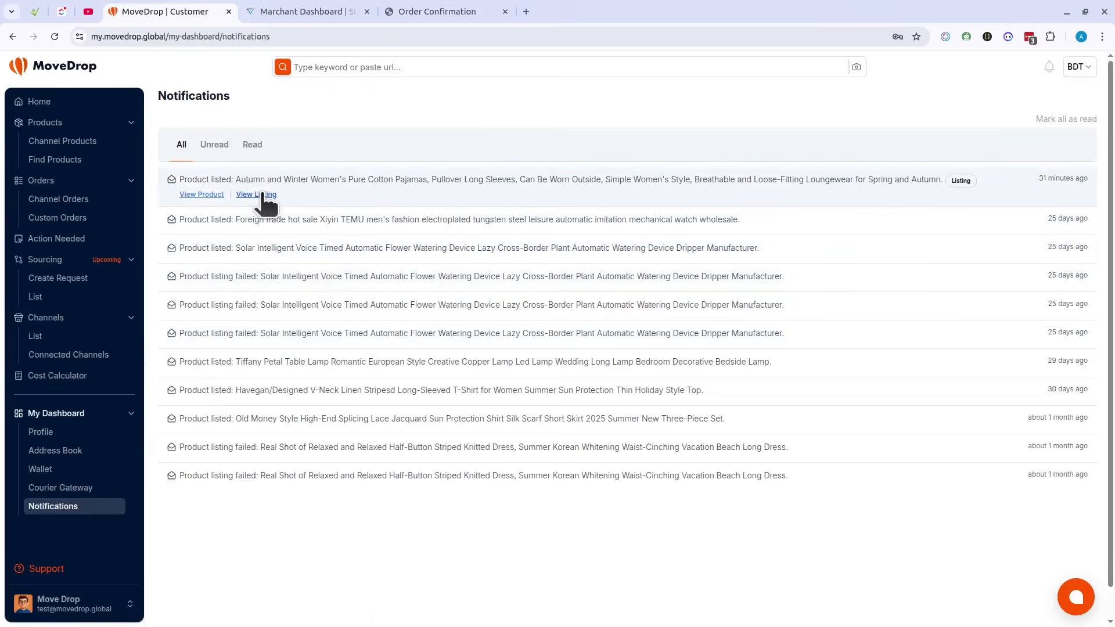
pyautogui.click(258, 194)
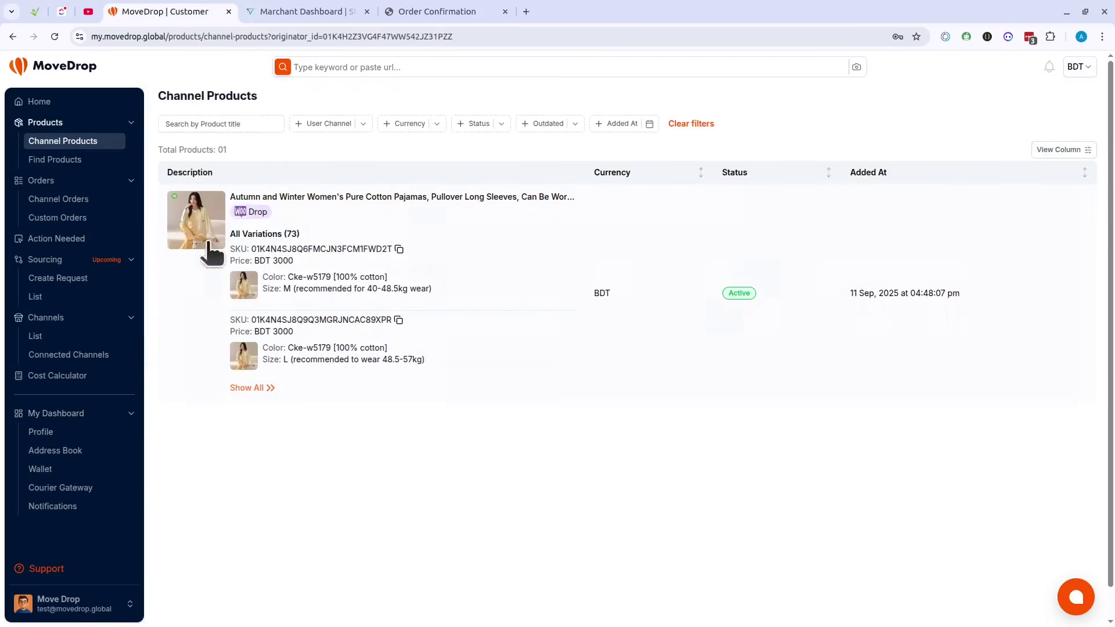
pyautogui.click(83, 143)
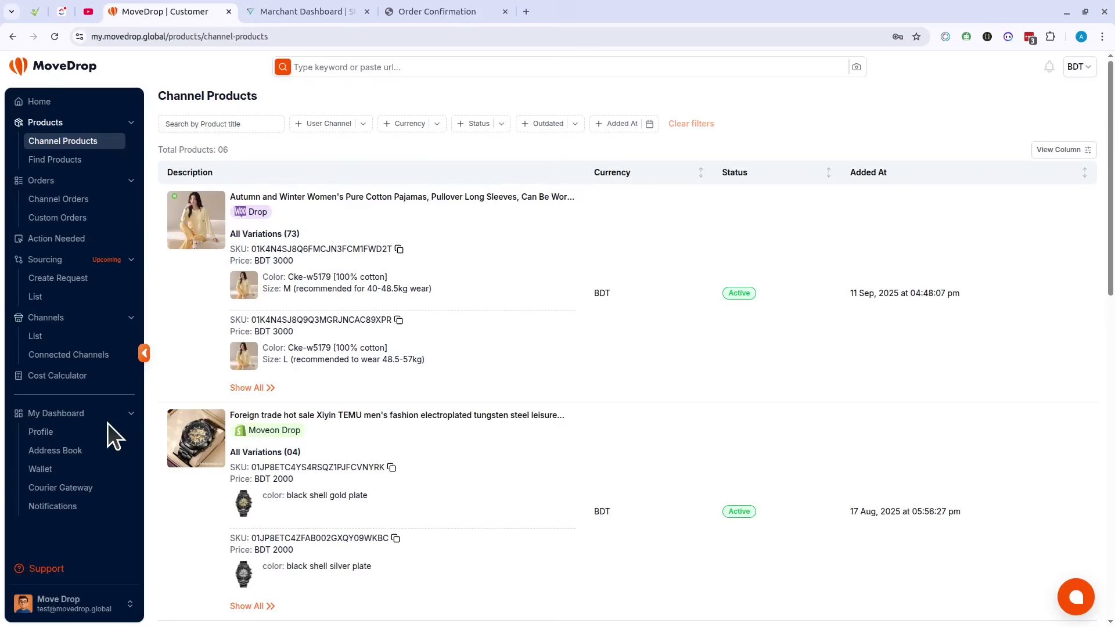
pyautogui.scroll(-6, 1060, 493)
pyautogui.scroll(6, 1063, 497)
pyautogui.click(1077, 597)
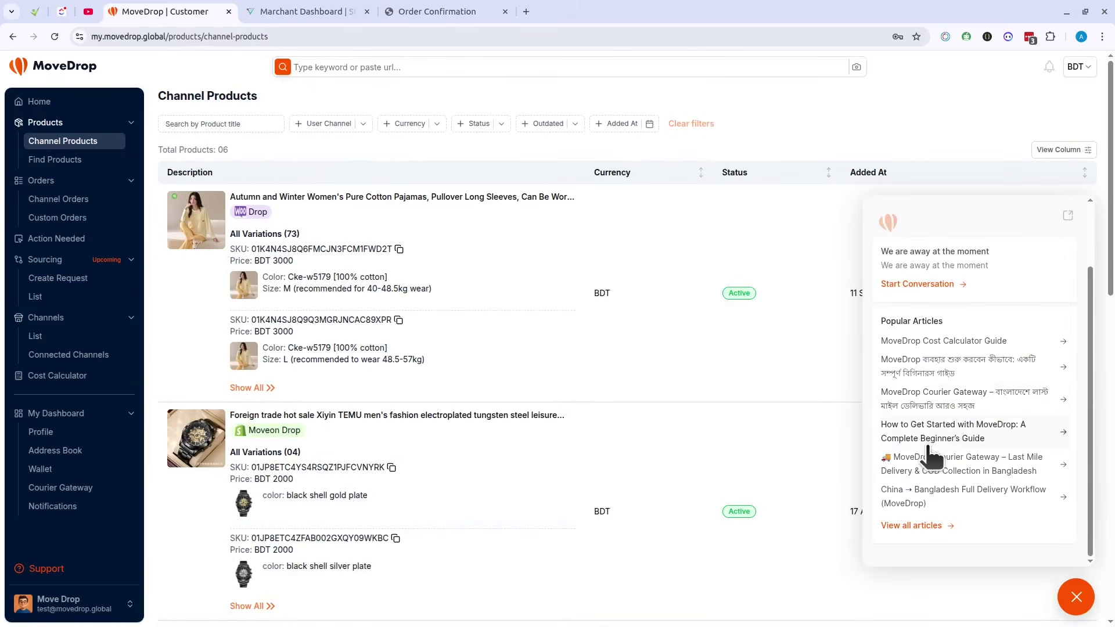
pyautogui.scroll(2, 932, 456)
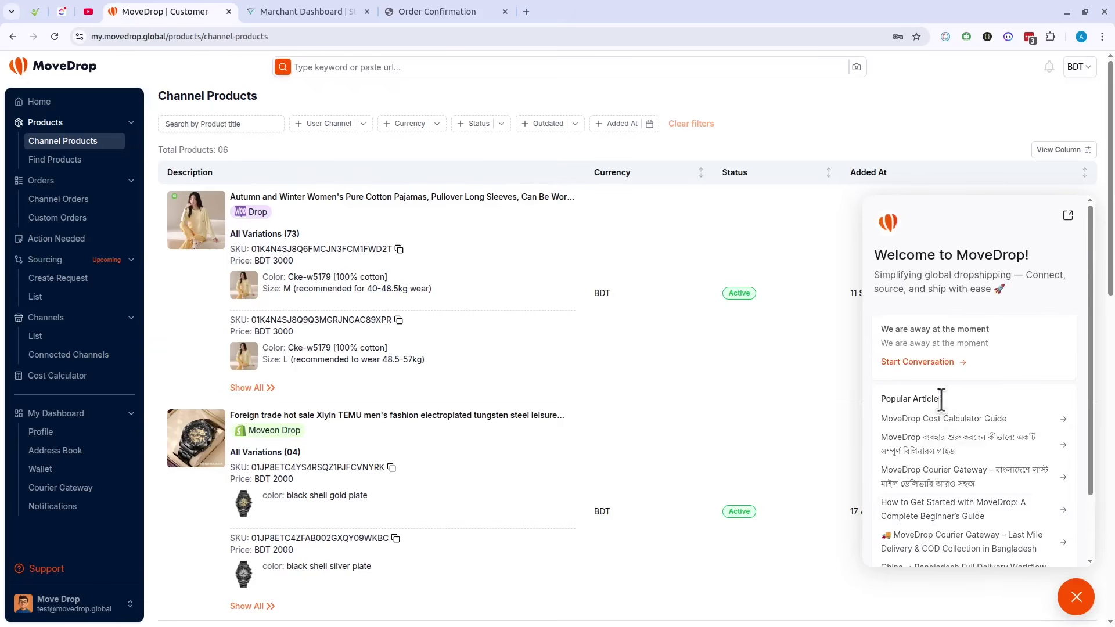
pyautogui.click(920, 361)
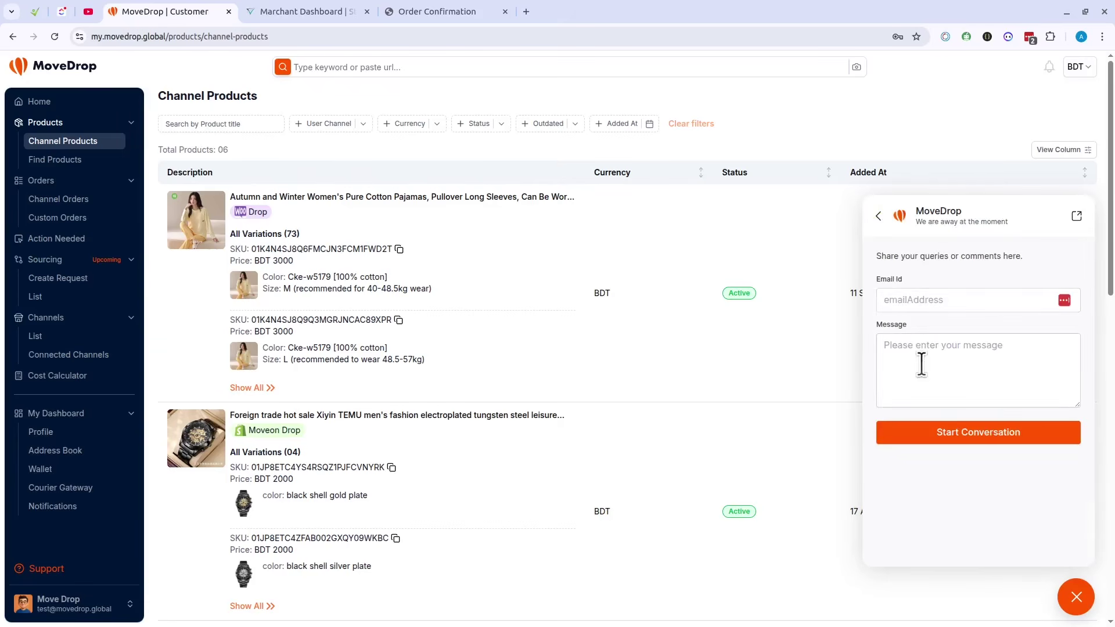
pyautogui.click(926, 301)
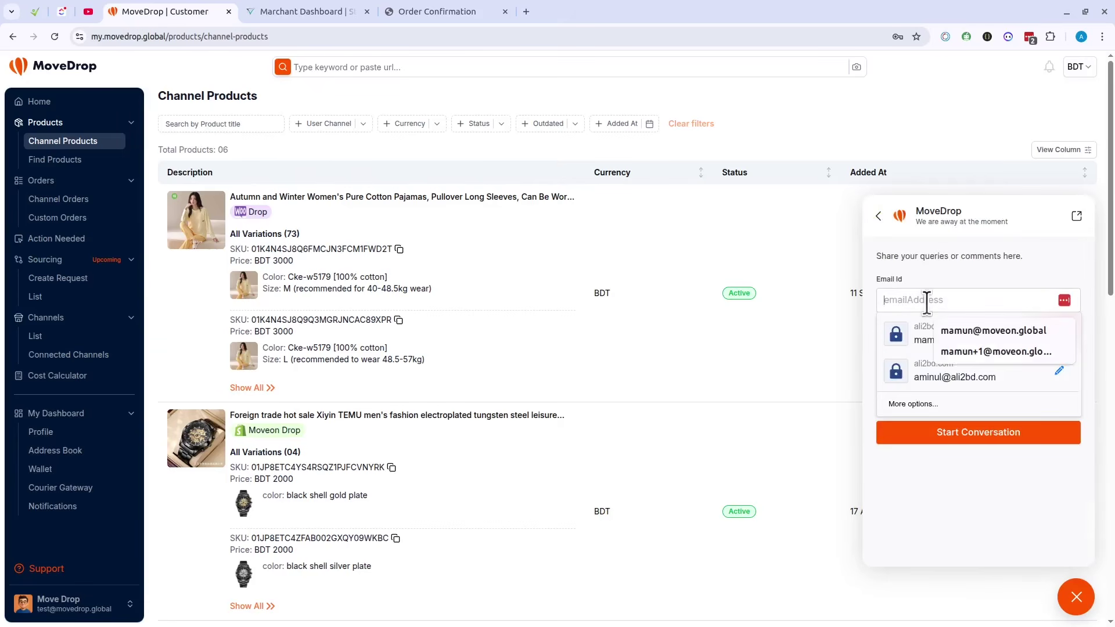
pyautogui.click(968, 286)
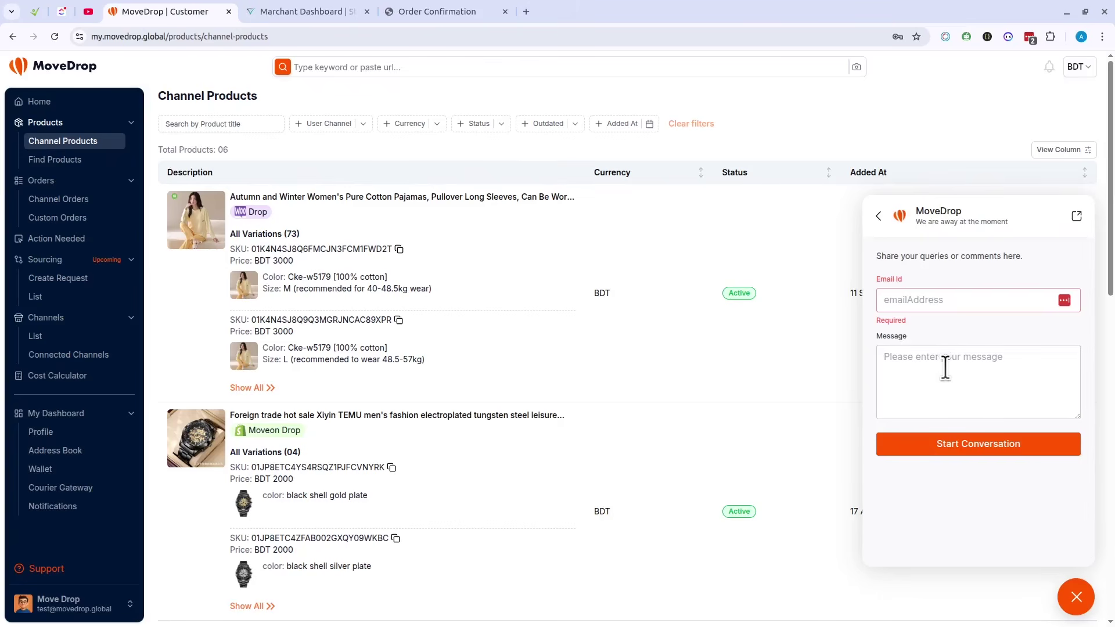
pyautogui.click(1076, 598)
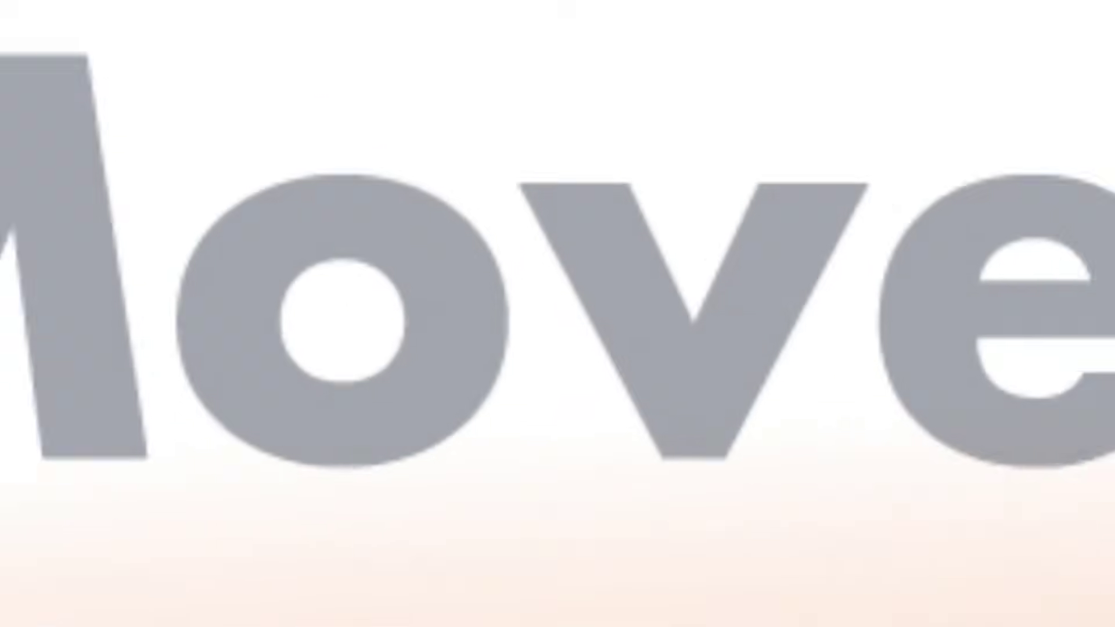